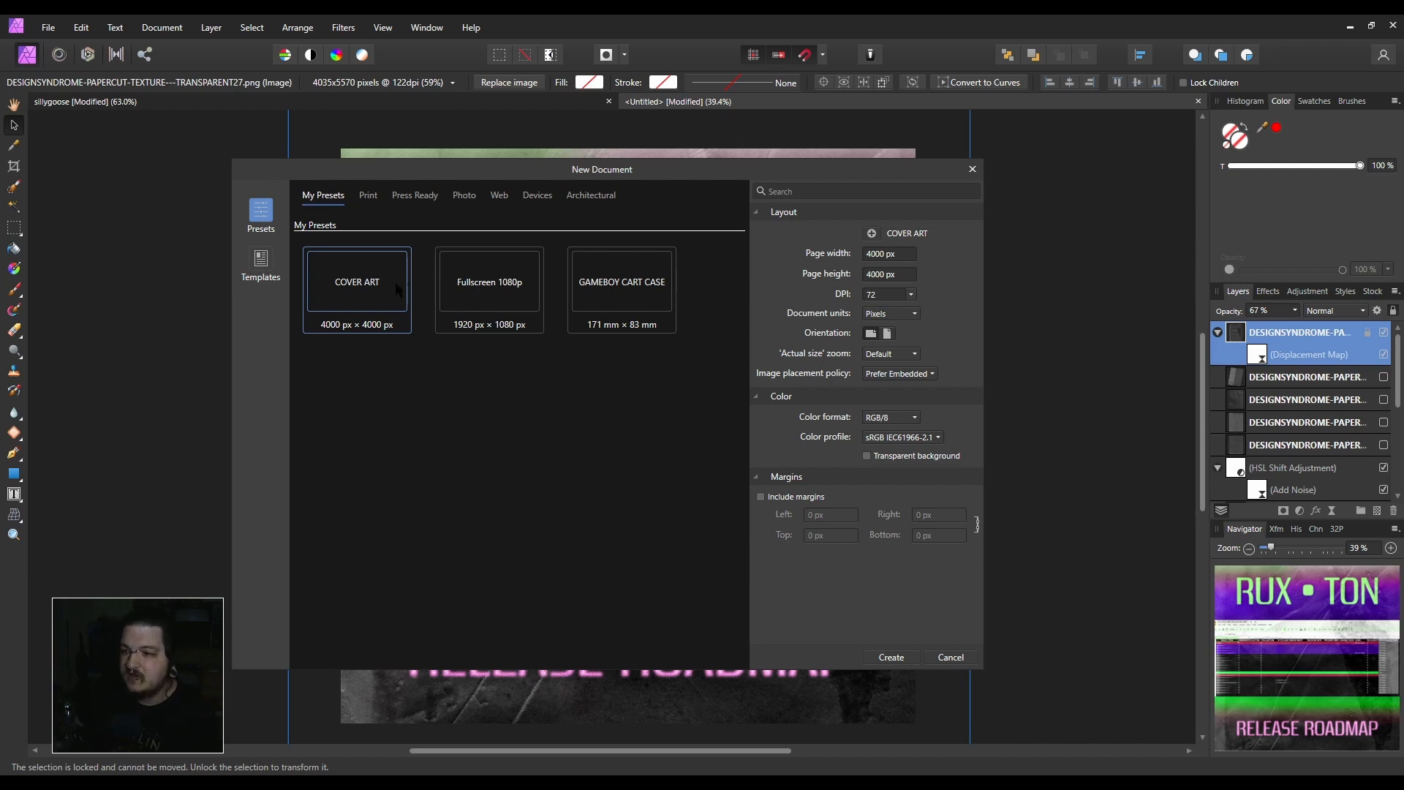
Create a new 4000 × 4000 px document from the COVER ART preset and add an empty pixel layer.
double_click(366, 290)
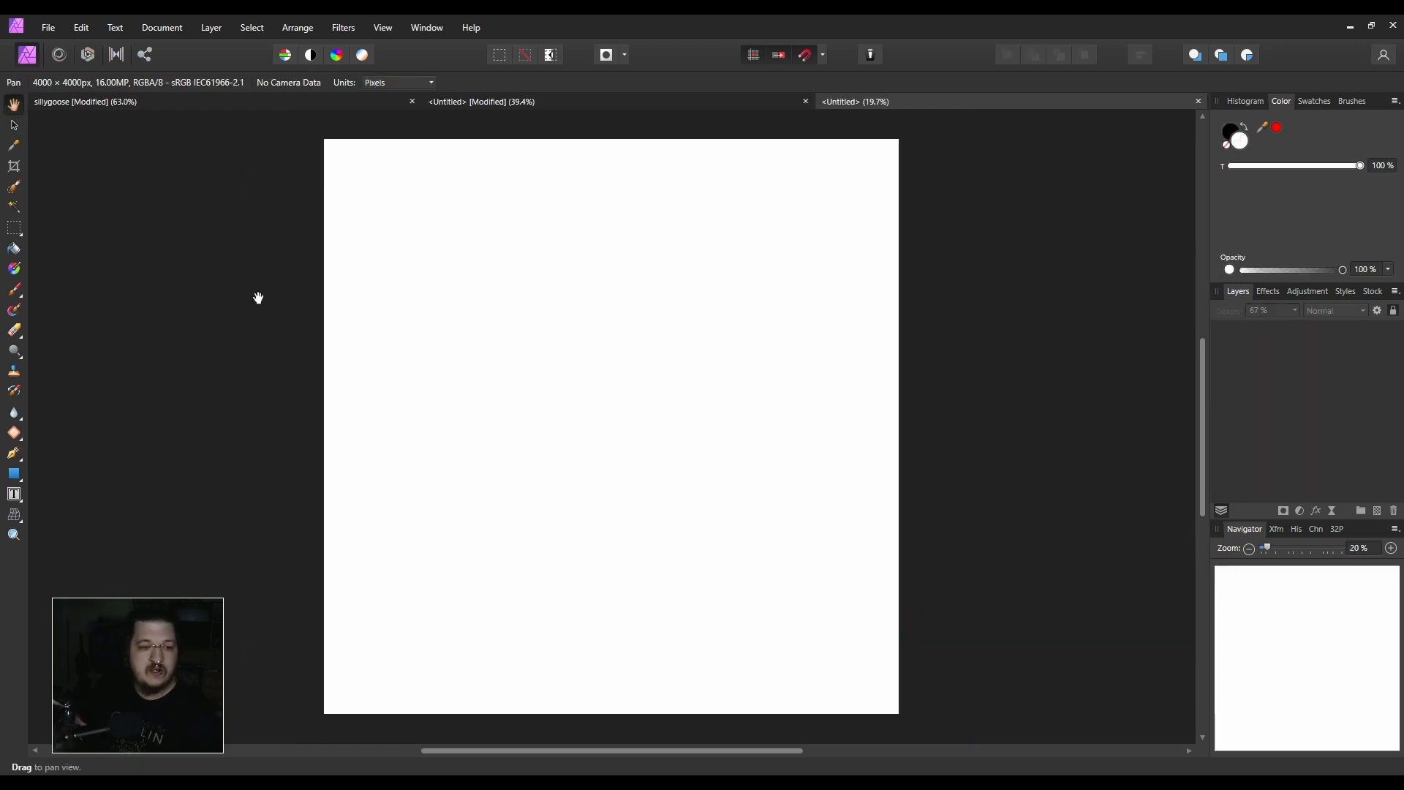
left_click(211, 27)
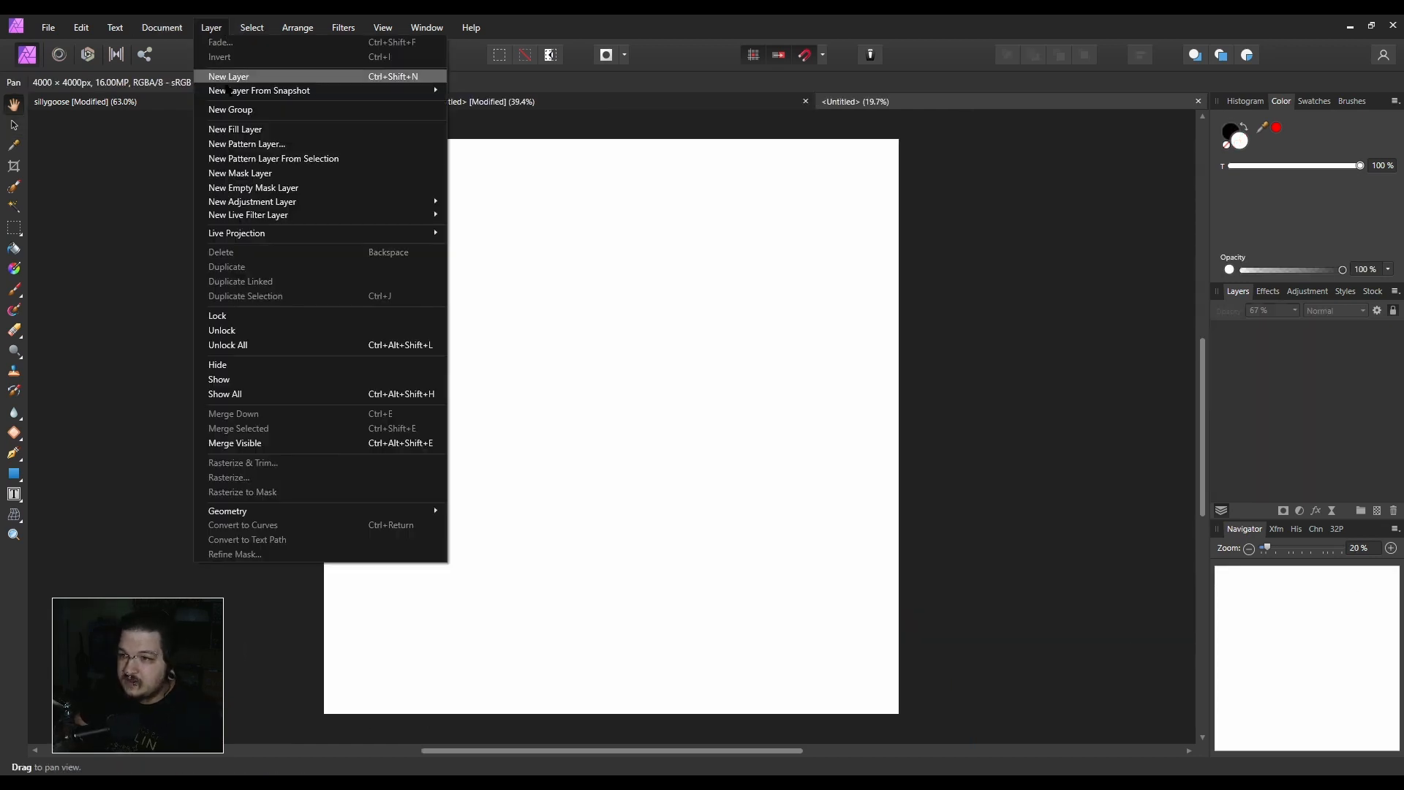
left_click(234, 71)
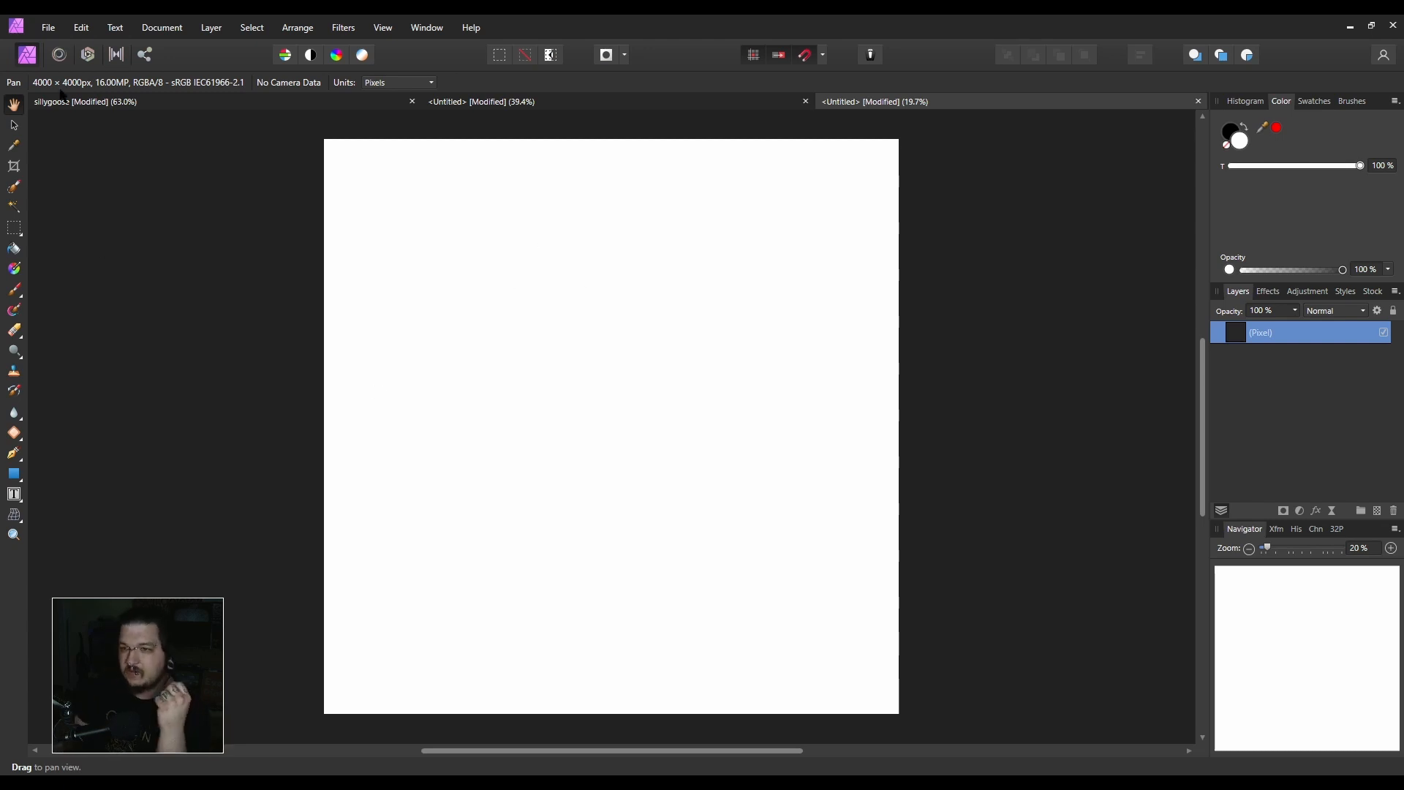
Open pexels-brett-sayles-2097628 from the Unsplash folder in ART ASSETS, declining the recovery version.
left_click(52, 35)
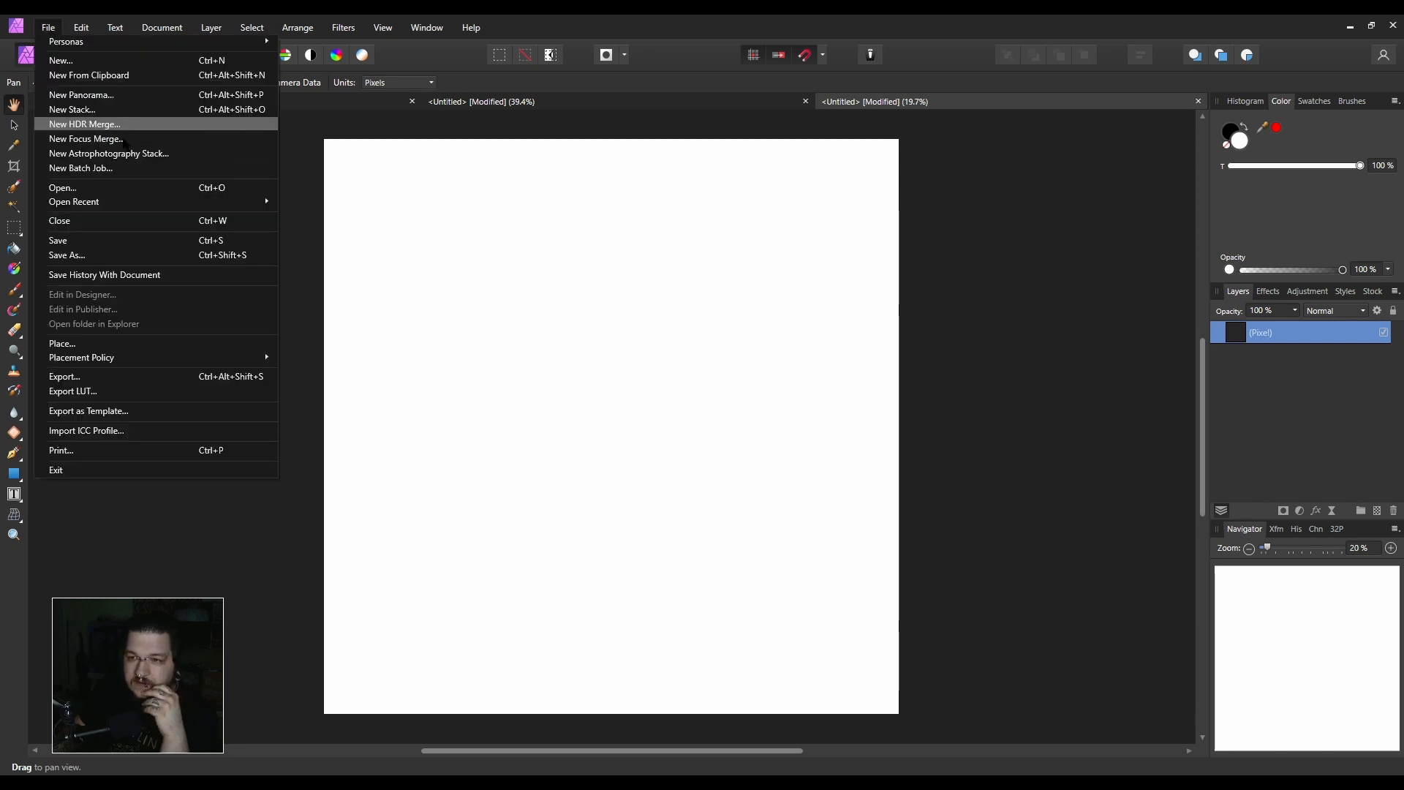
left_click(121, 187)
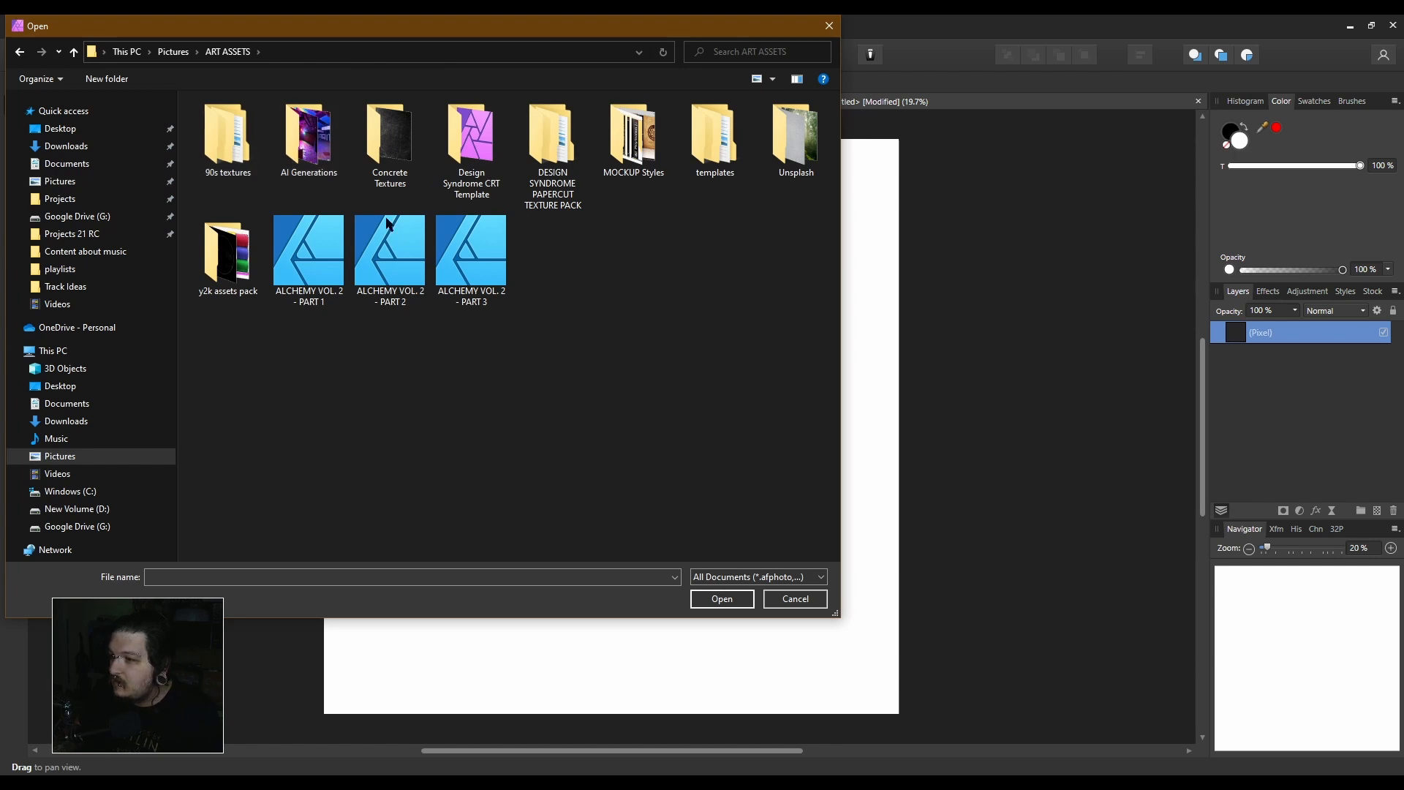
double_click(794, 139)
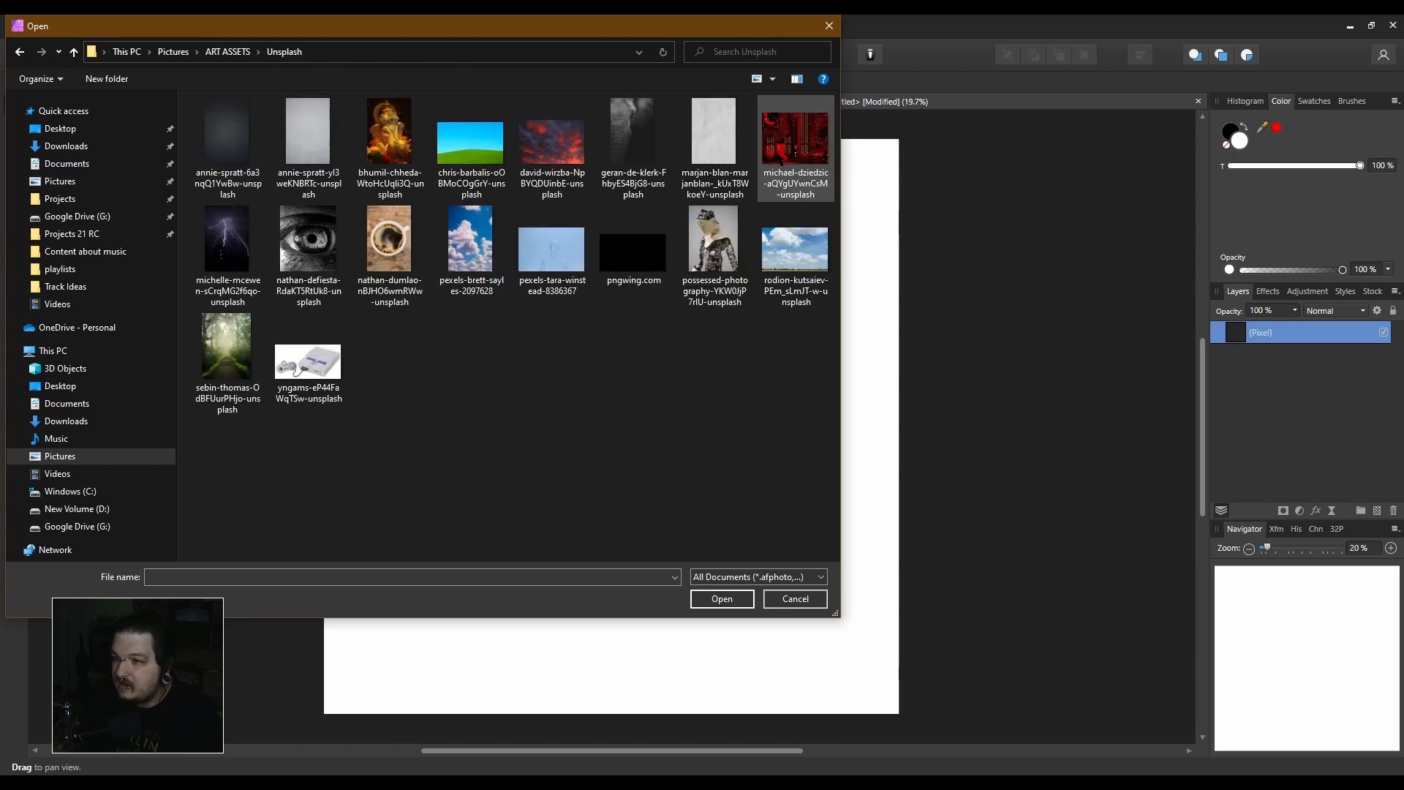
double_click(472, 251)
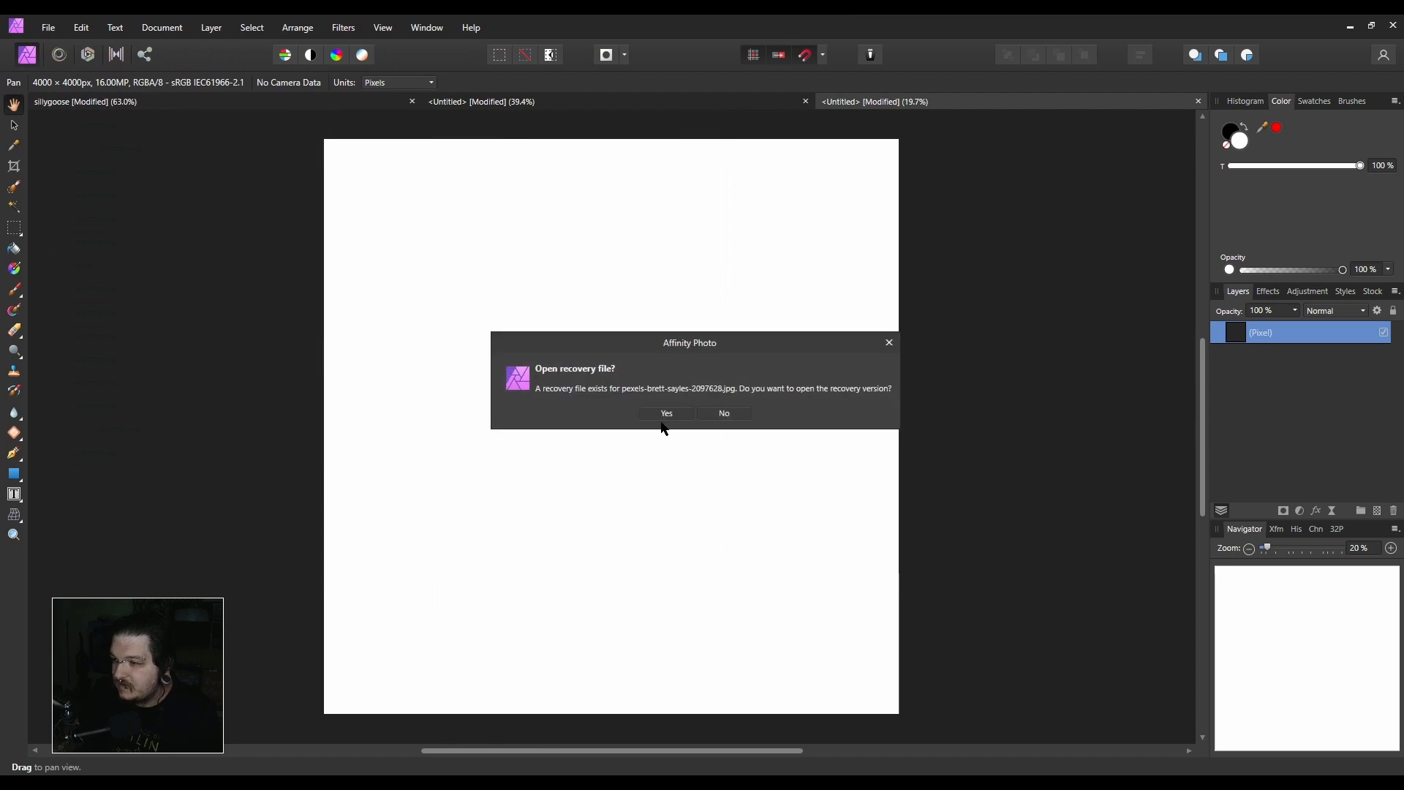
left_click(720, 414)
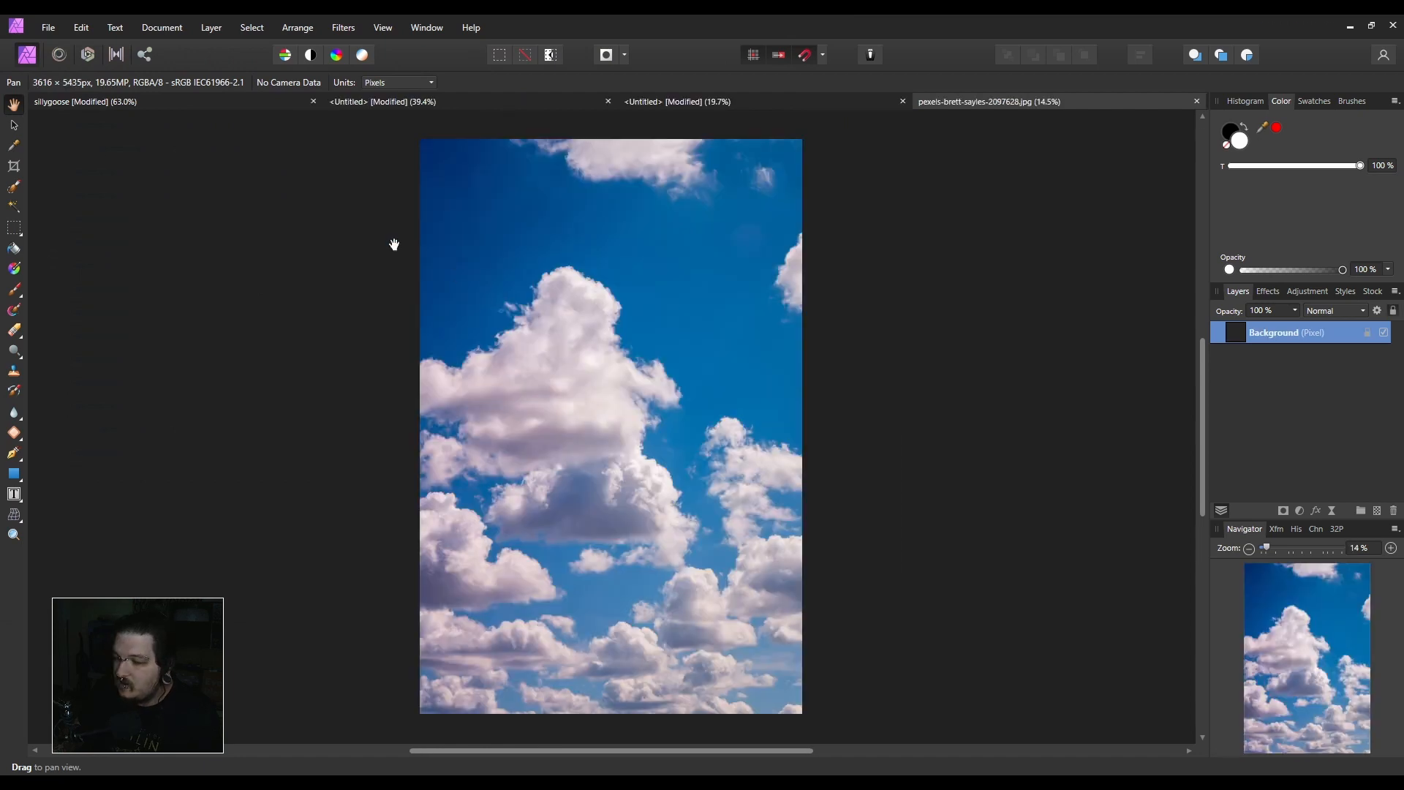
Copy the entire cloud photo into the new 4000 × 4000 px document as its own layer.
key("ctrl+a")
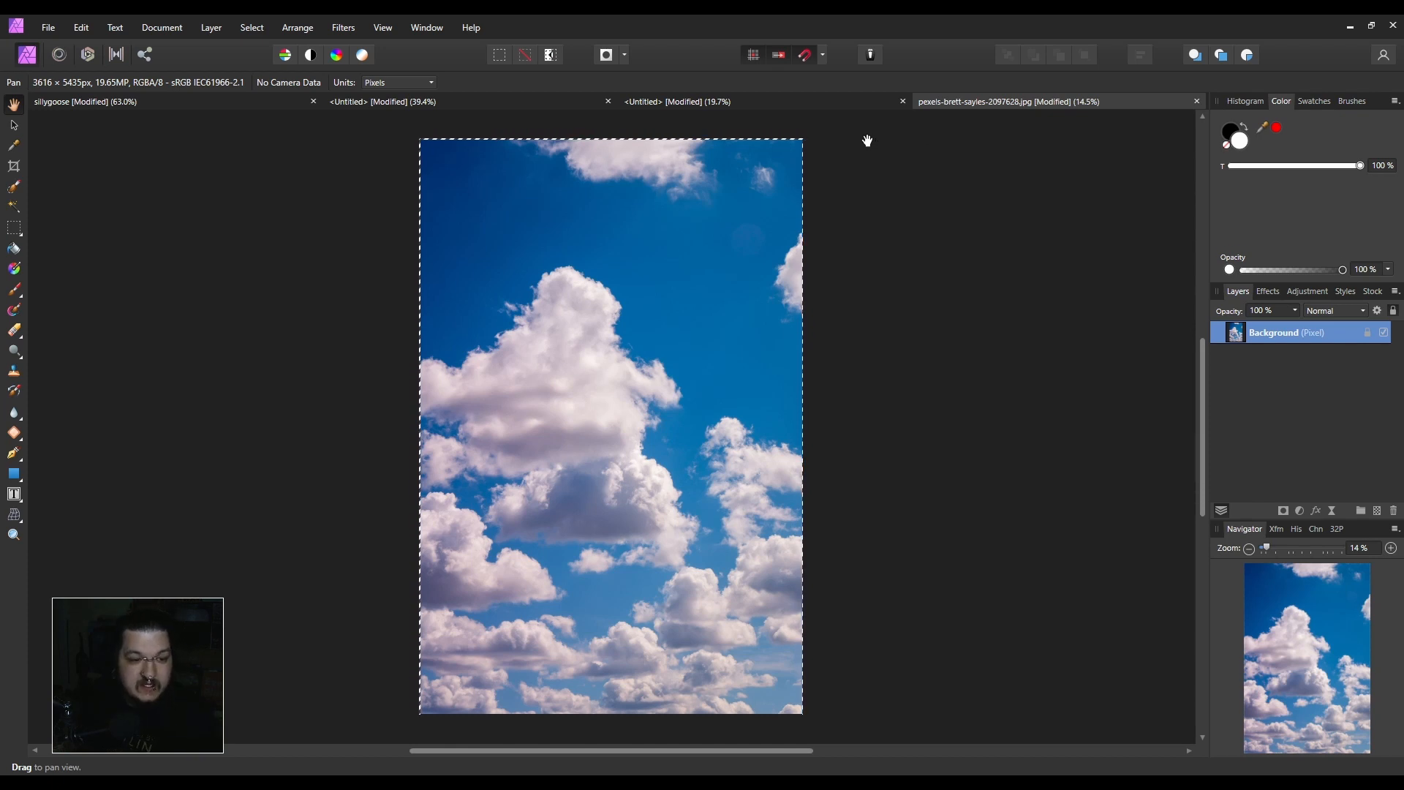
left_click(731, 104)
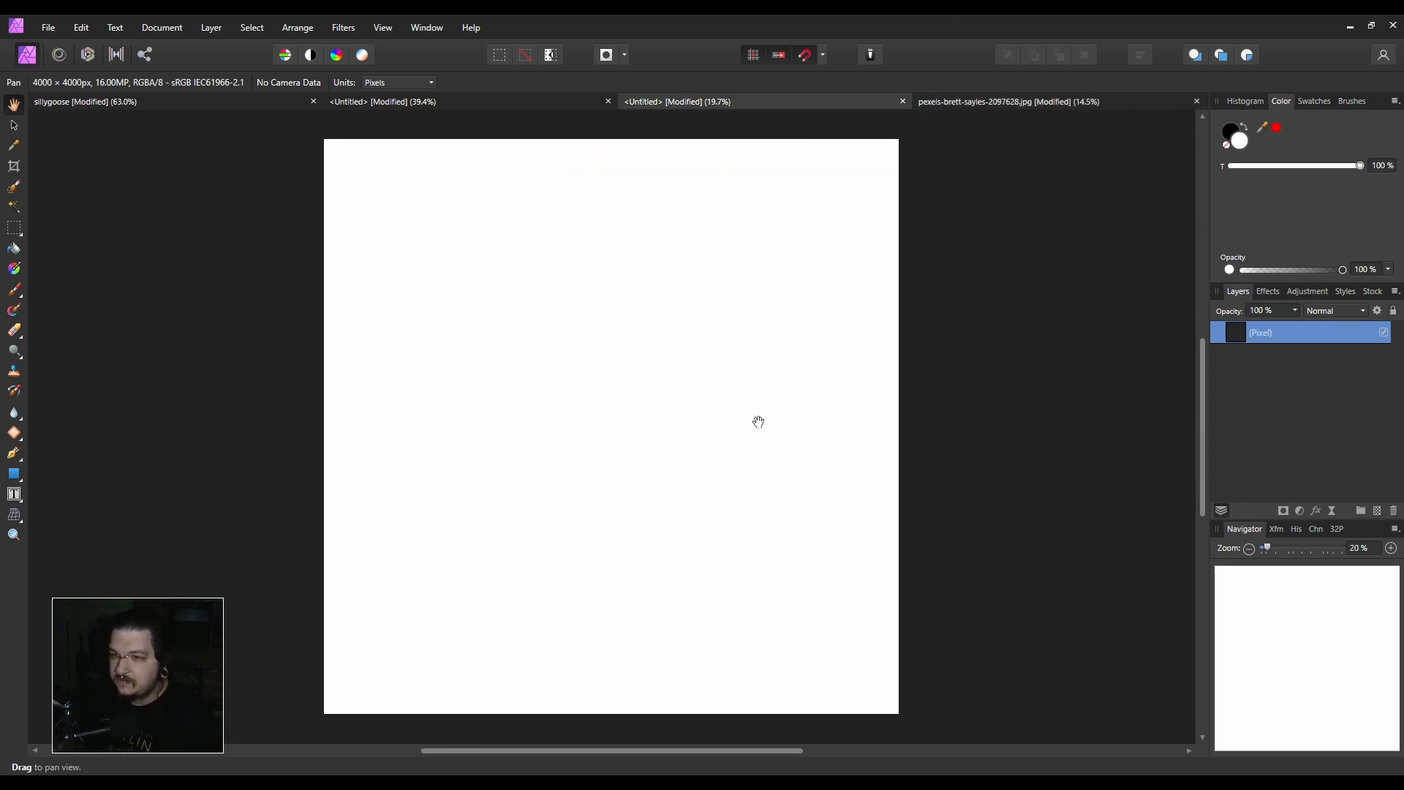
key("ctrl+v")
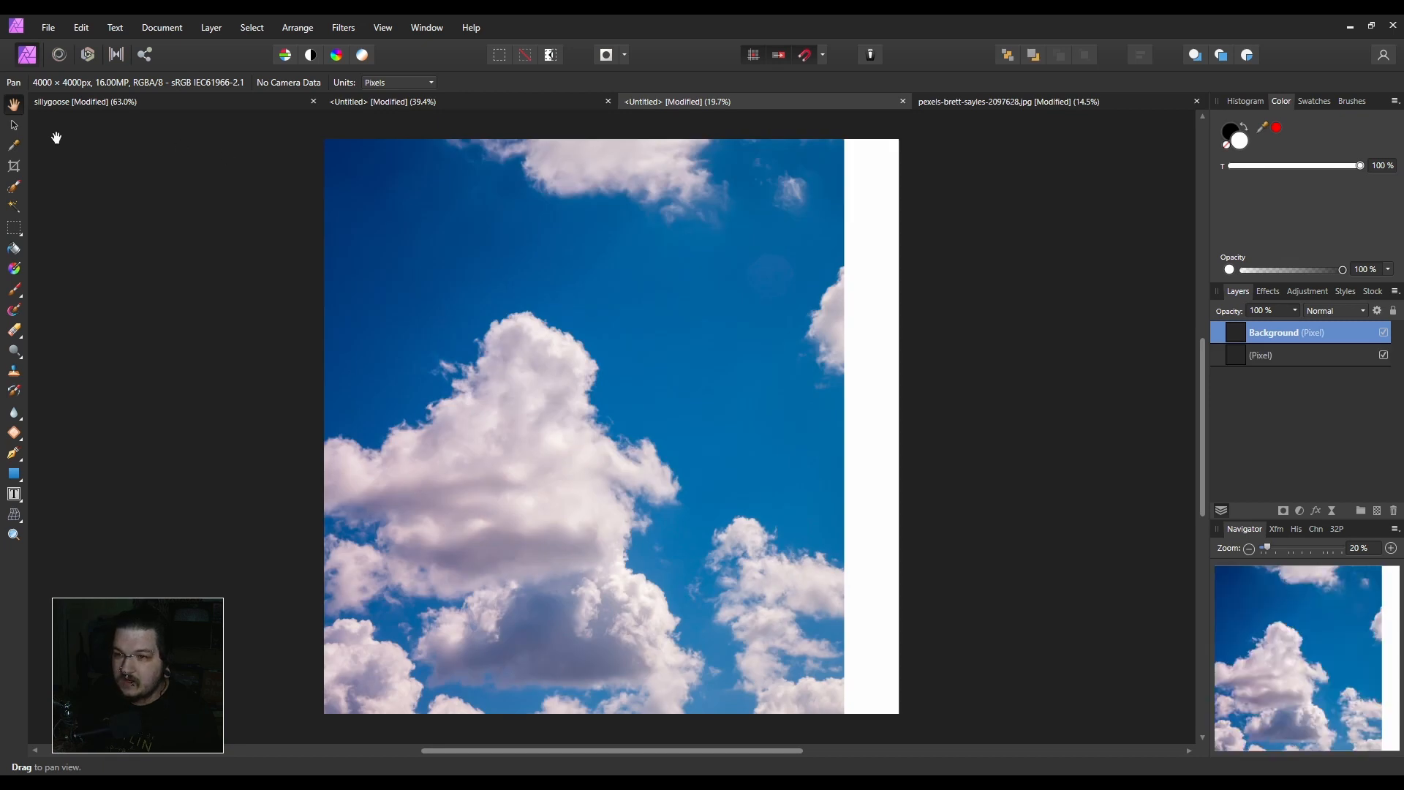
Move the pasted cloud photo until it is flush with the canvas's right and top edges, then deselect it.
left_click(14, 125)
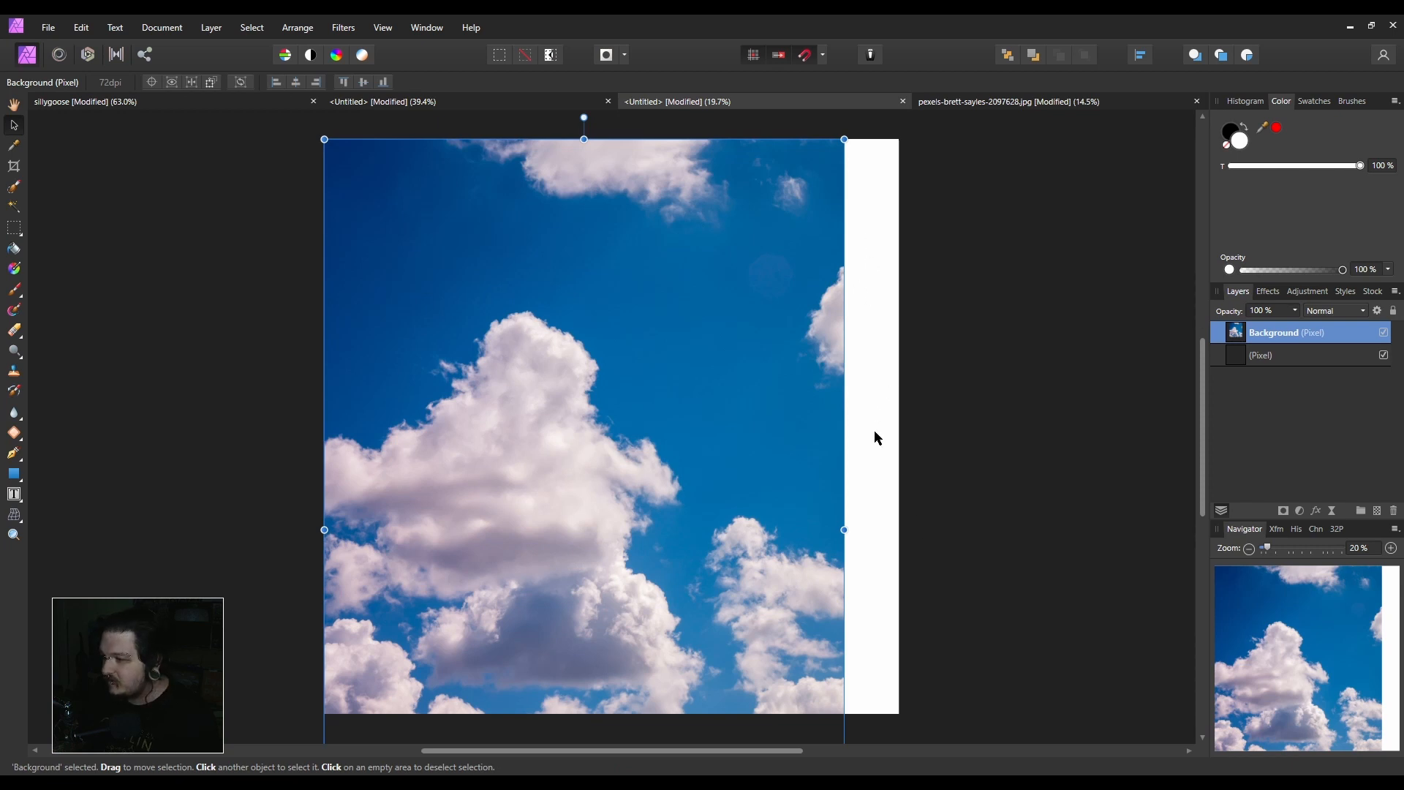
left_click_drag(533, 490, 580, 482)
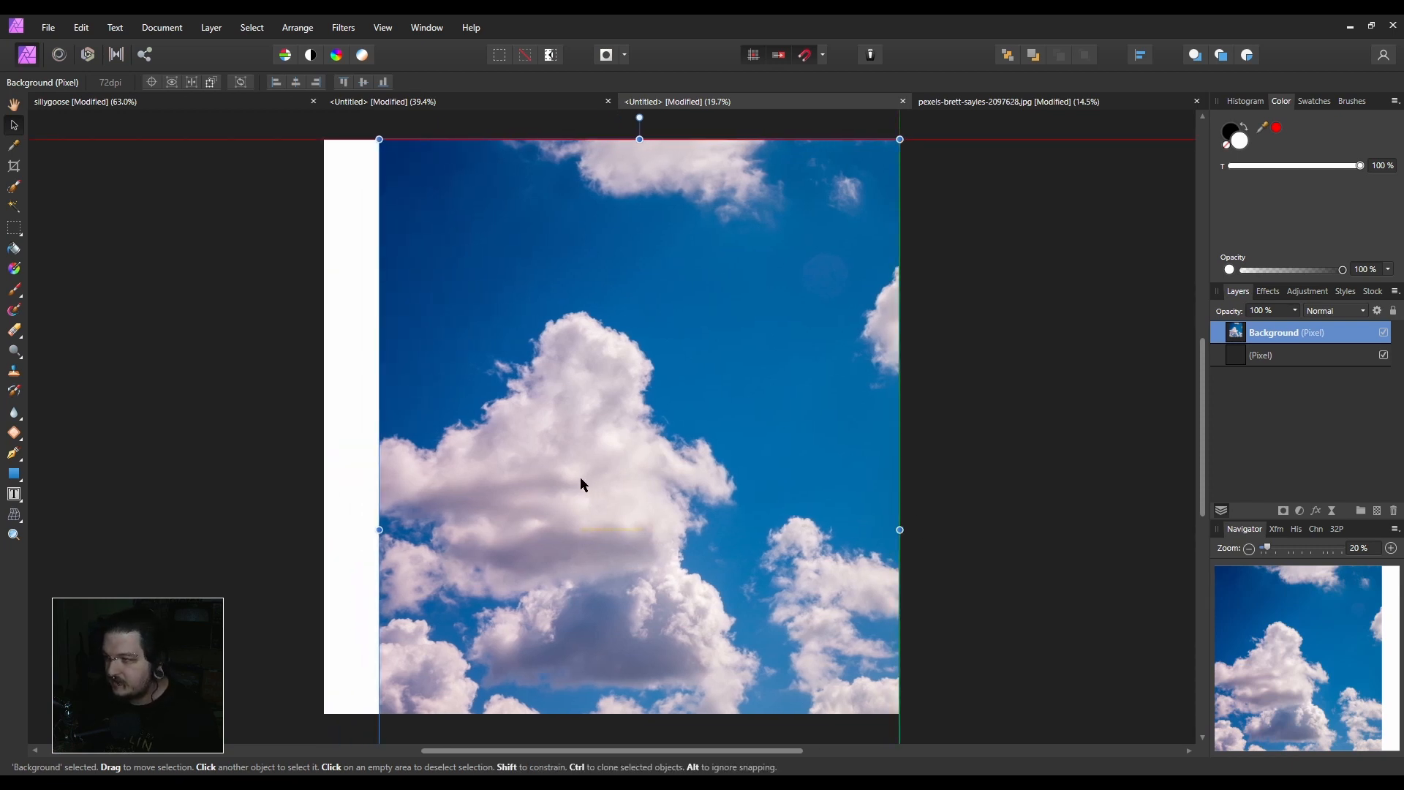
left_click(271, 406)
scroll(867, 512, "right", 3)
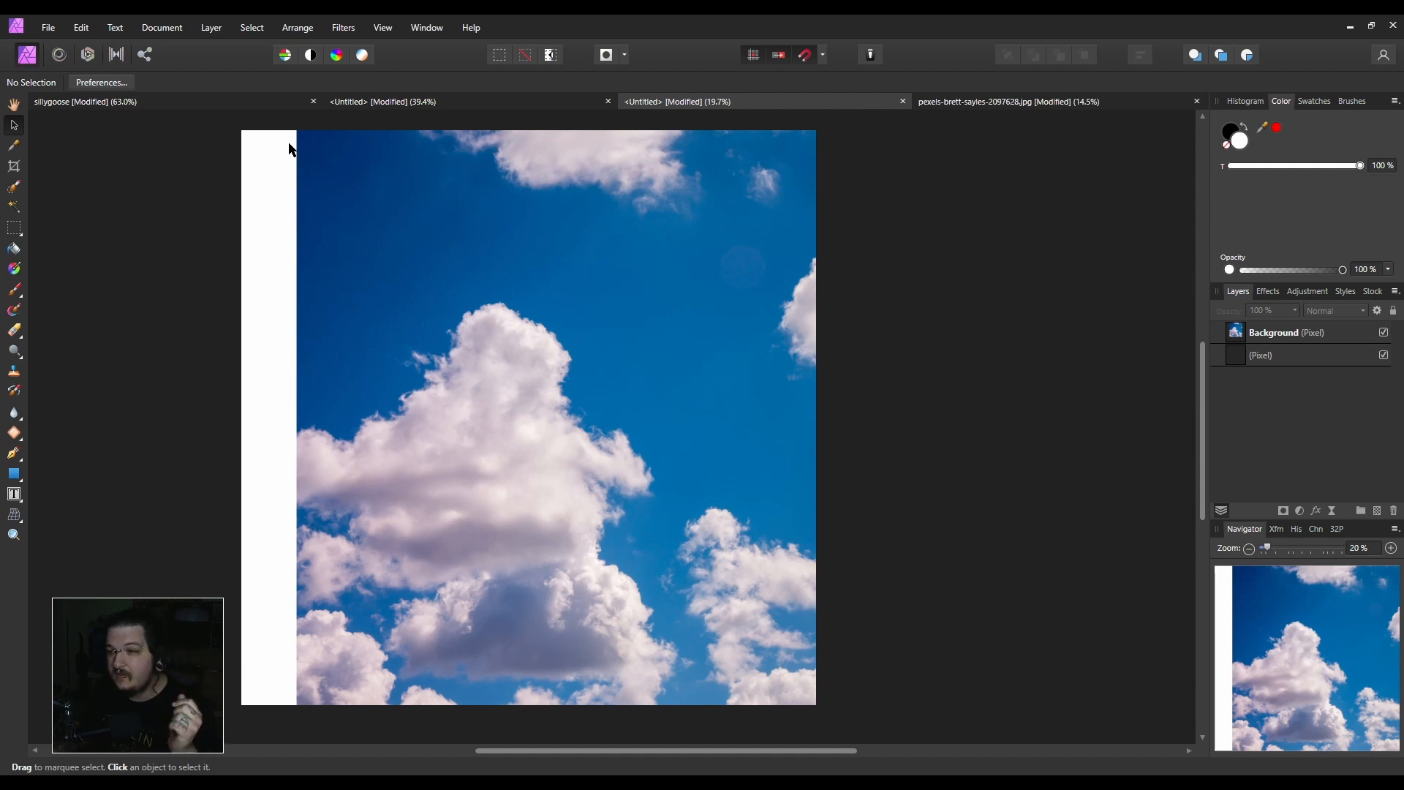
scroll(536, 424, "down", 2)
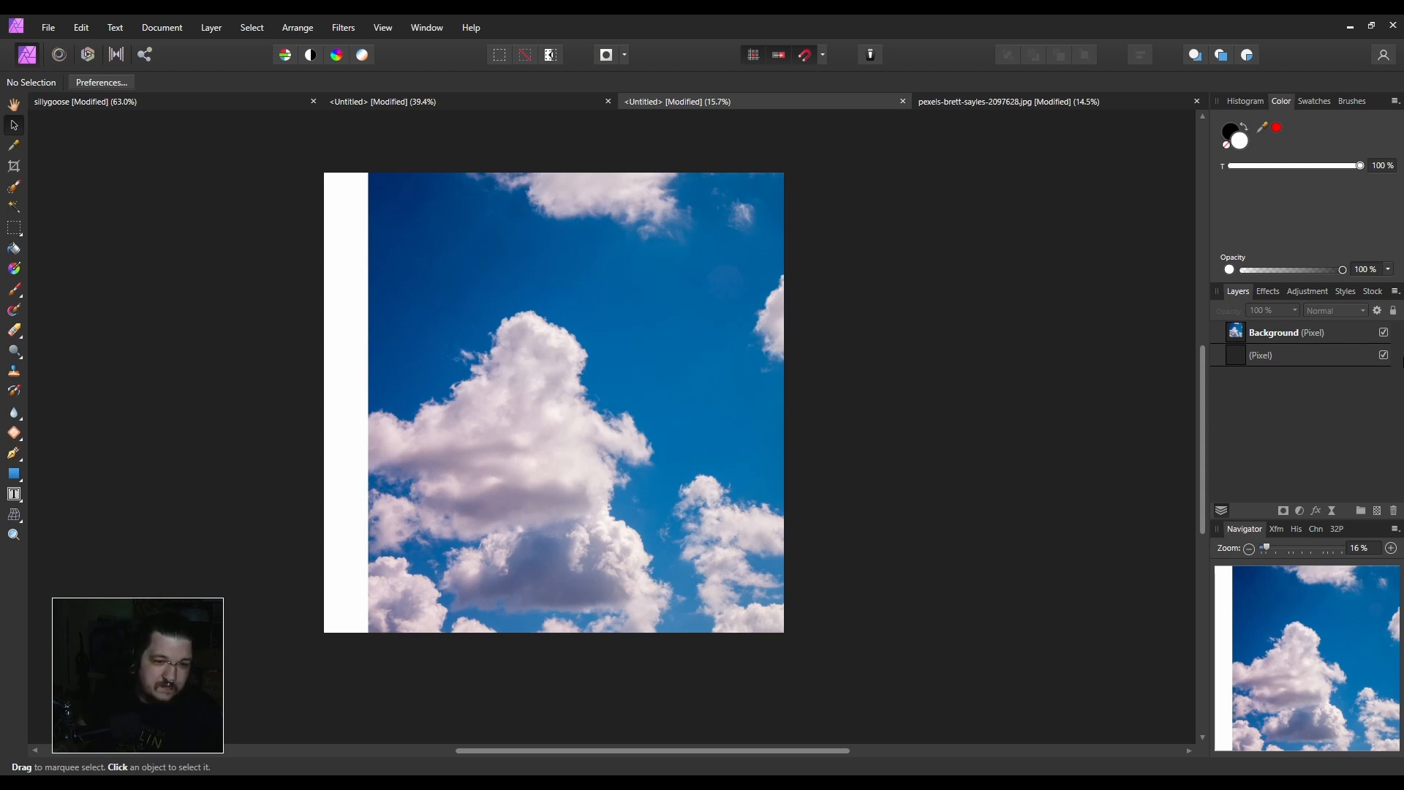
Add an HSL adjustment above the cloud layer with a hue shift of -144.1° and a saturation shift of -17%.
left_click(1270, 333)
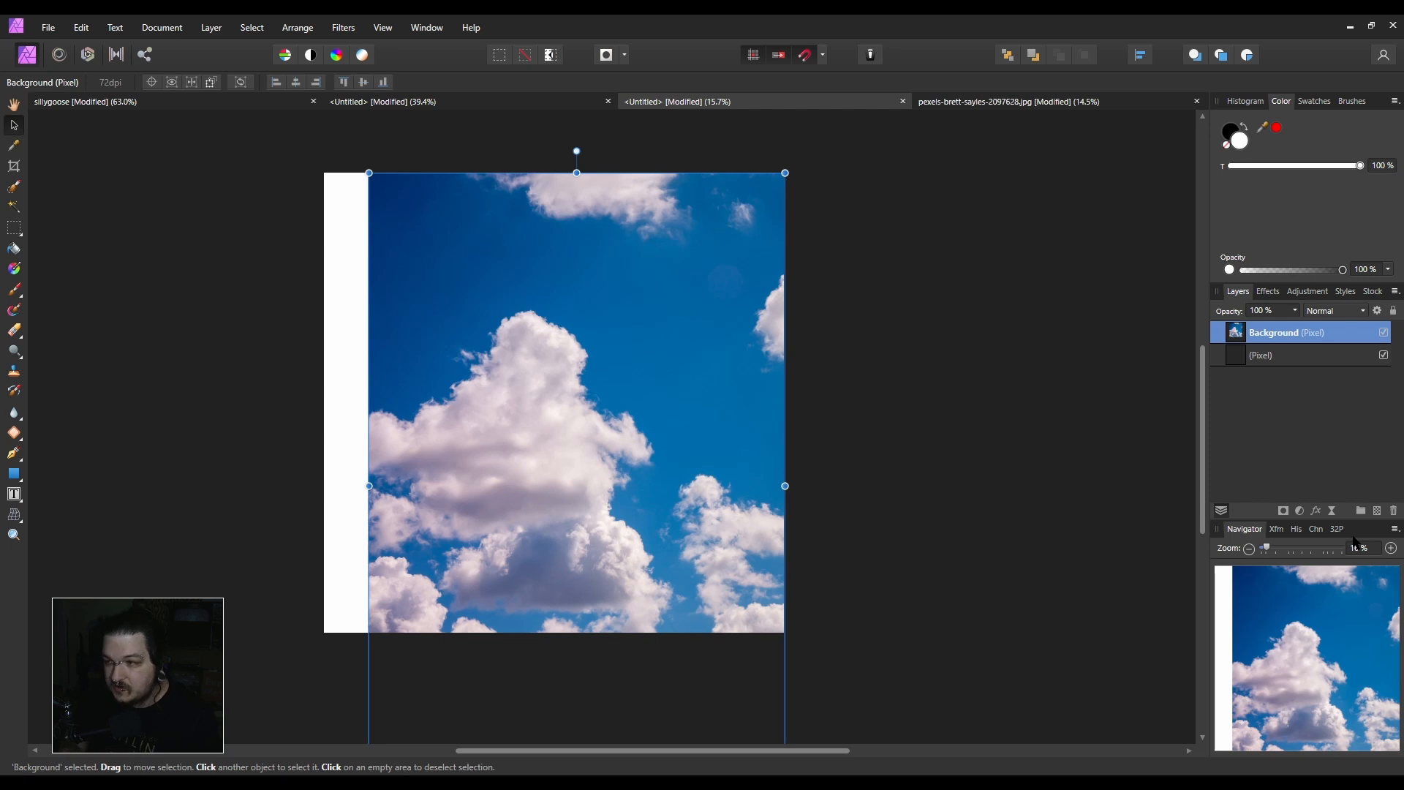
key("ctrl+u")
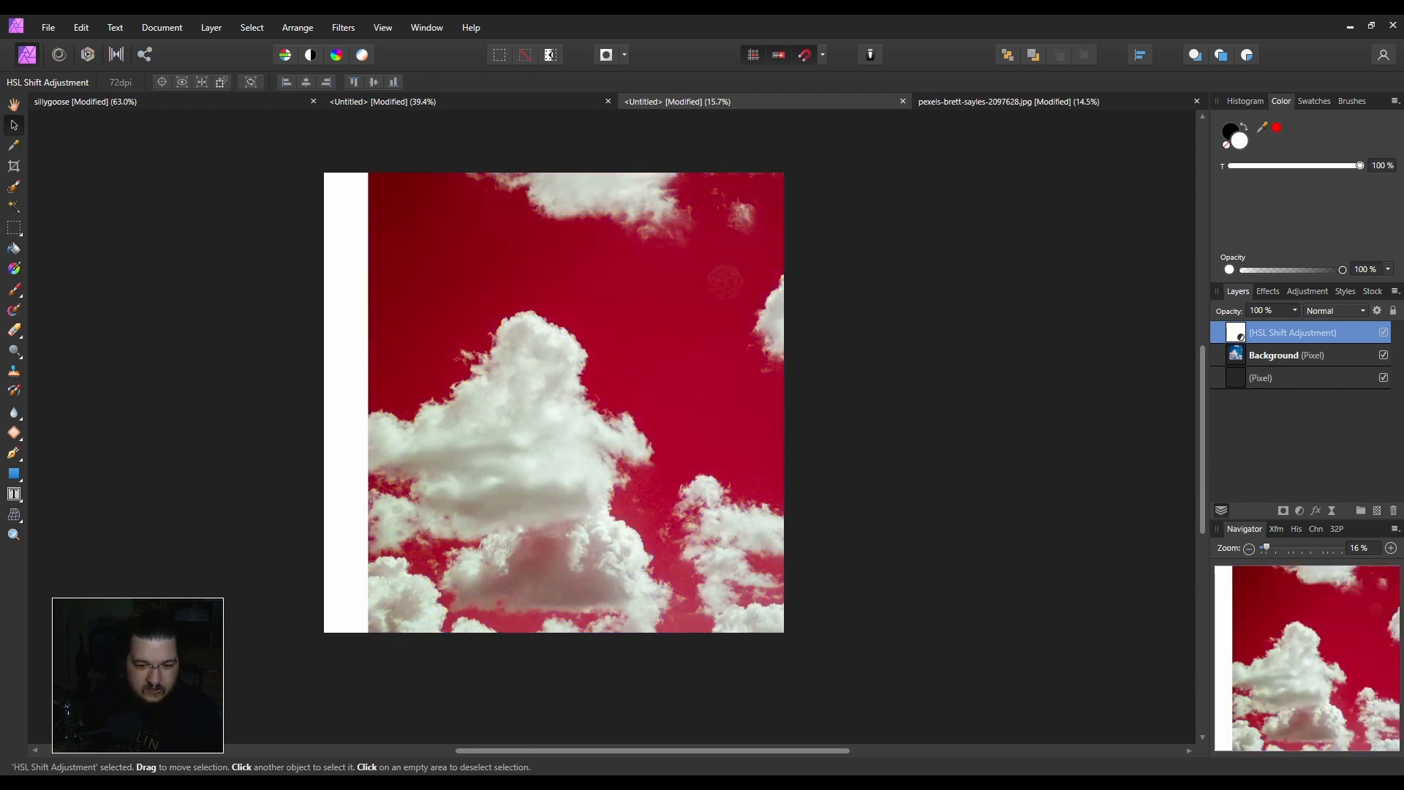
left_click_drag(219, 413, 941, 174)
left_click_drag(980, 423, 958, 441)
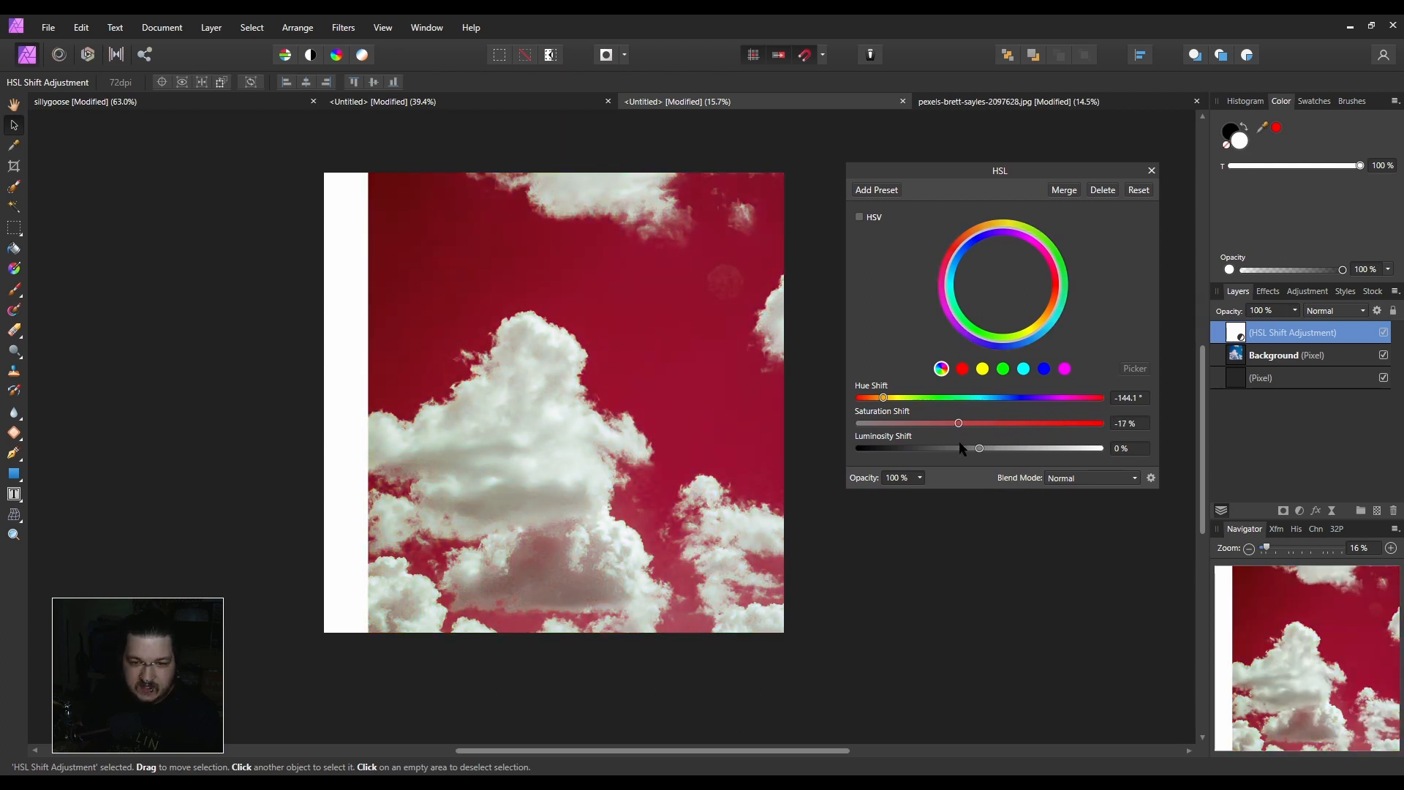
left_click(1152, 171)
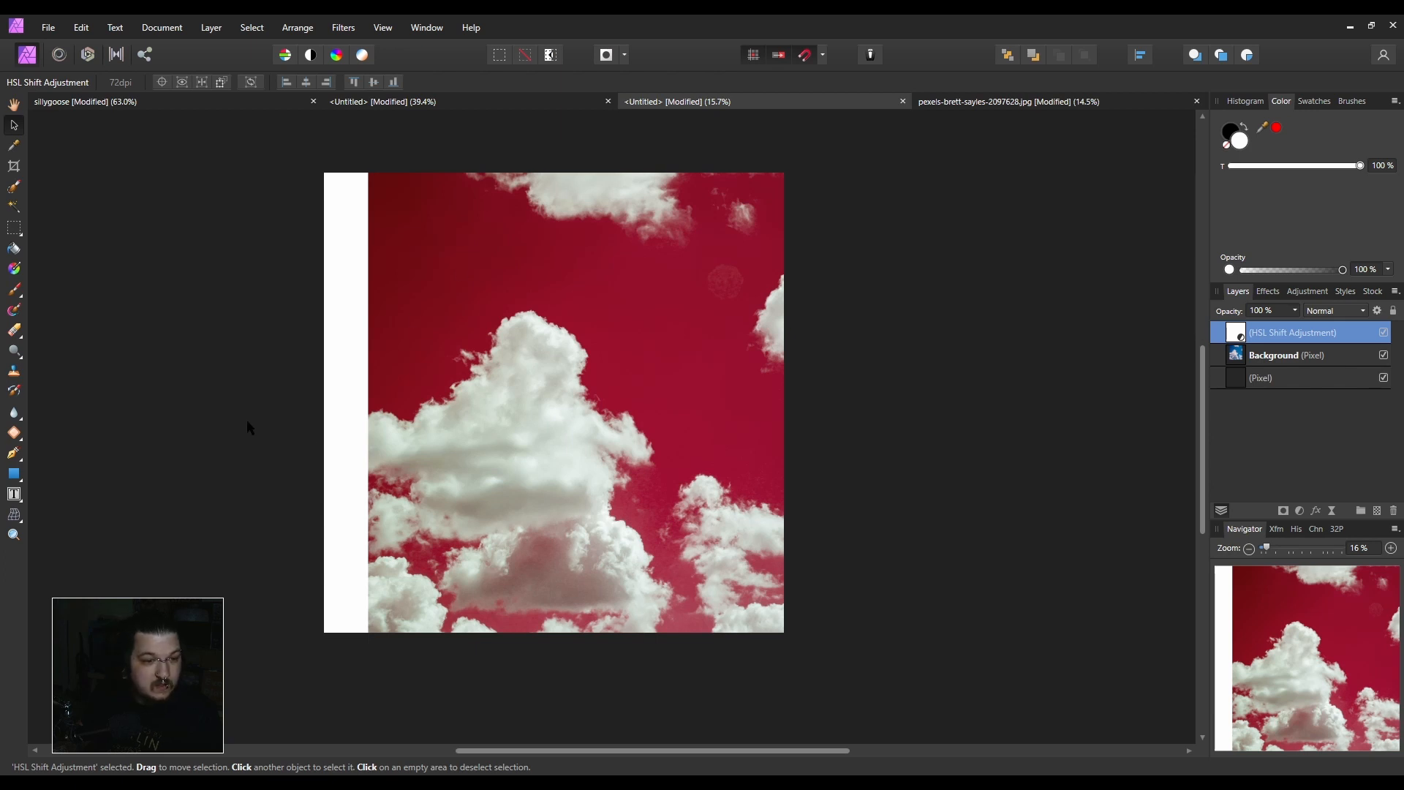
scroll(754, 401, "up", 1)
left_click_drag(752, 396, 758, 409)
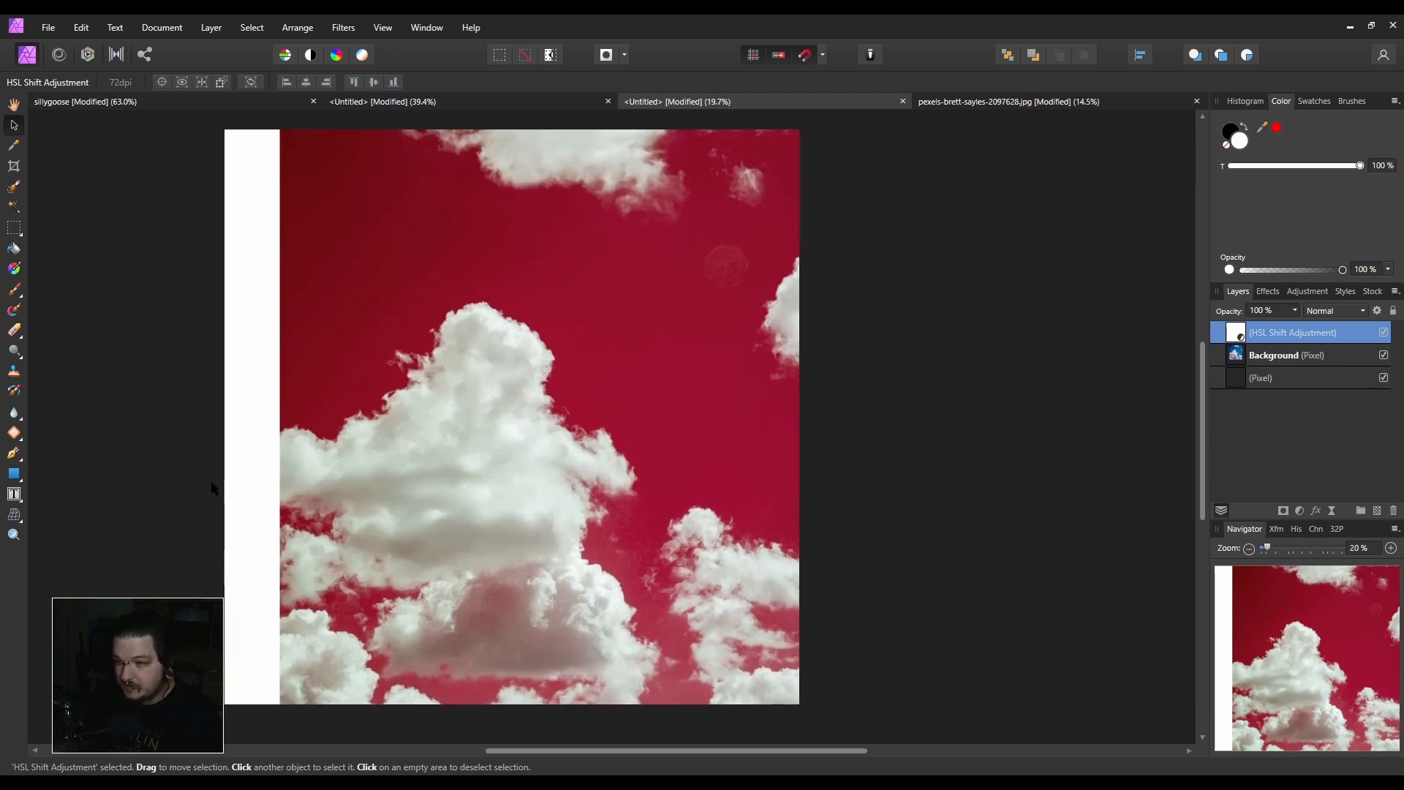
left_click(21, 501)
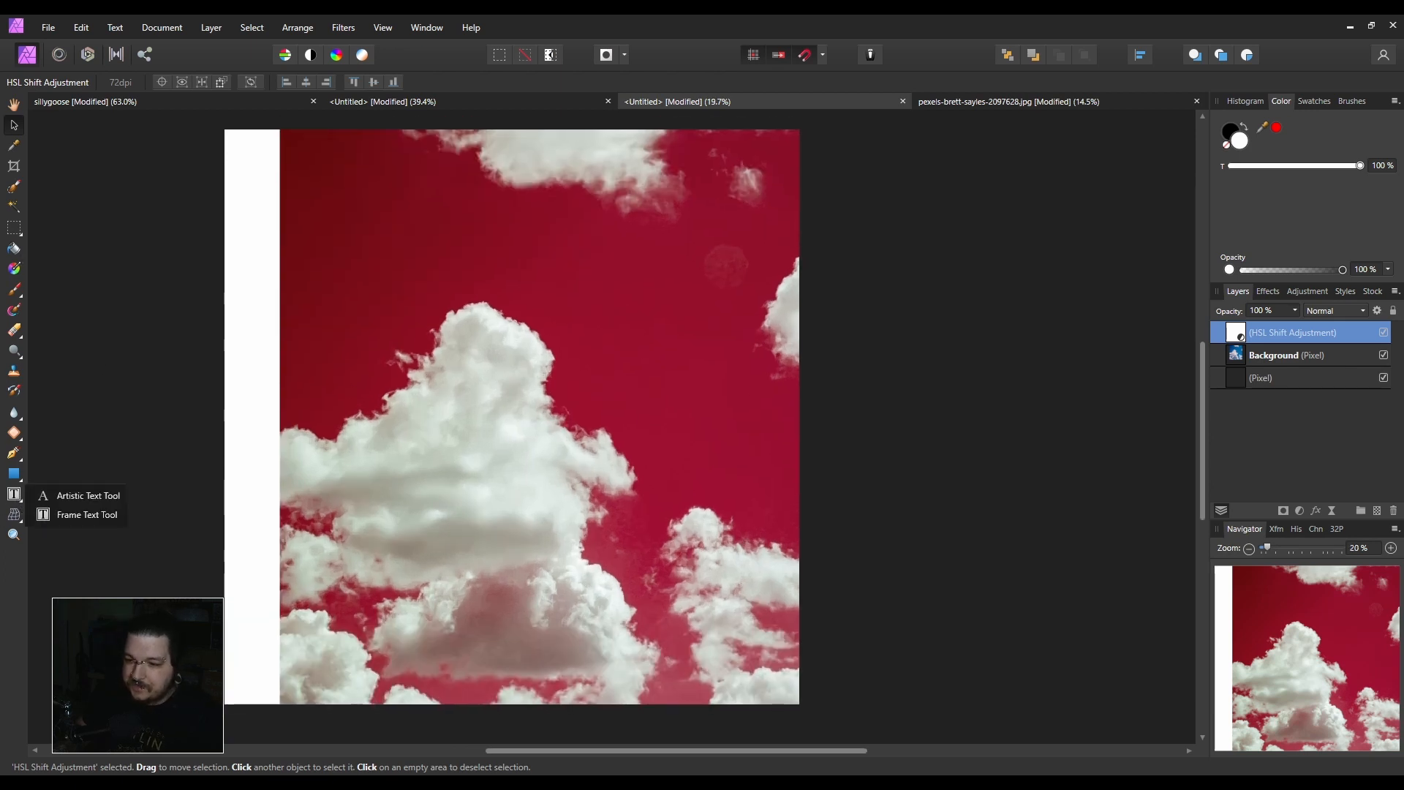
left_click(1295, 324)
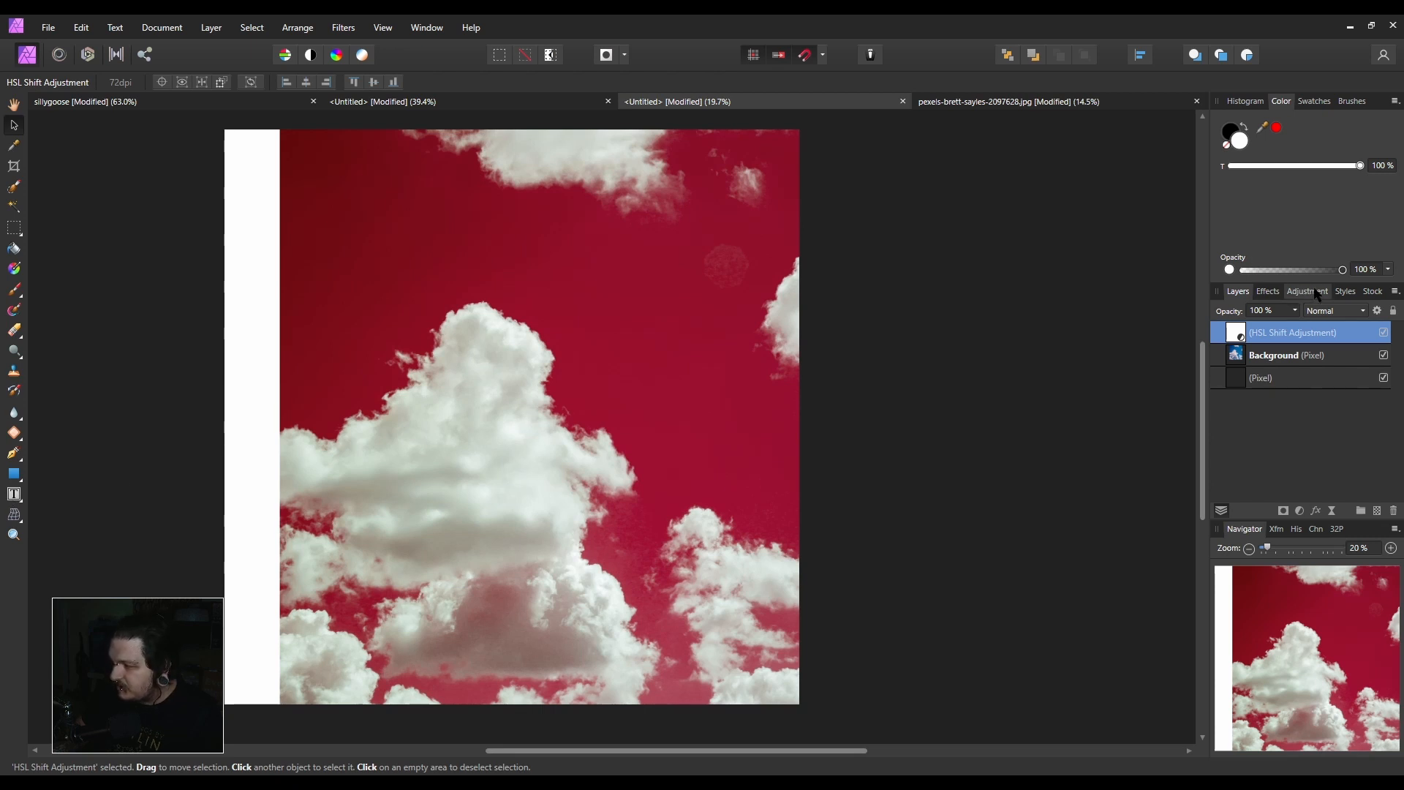
Try the pastel Melon gradient map preset on the clouds, reverse its gradient, and delete the adjustment.
left_click(1309, 291)
scroll(1301, 373, "down", 3)
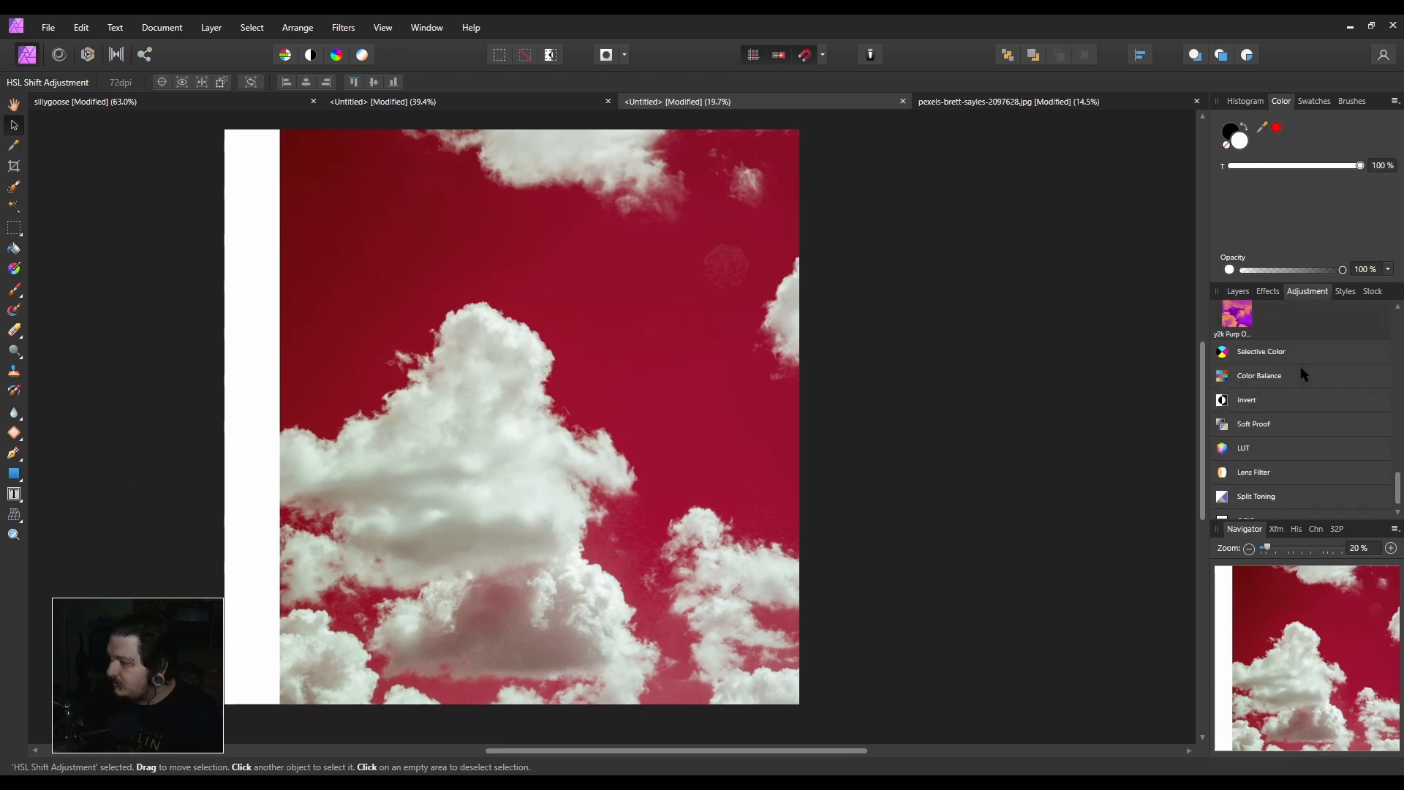
scroll(1258, 358, "up", 3)
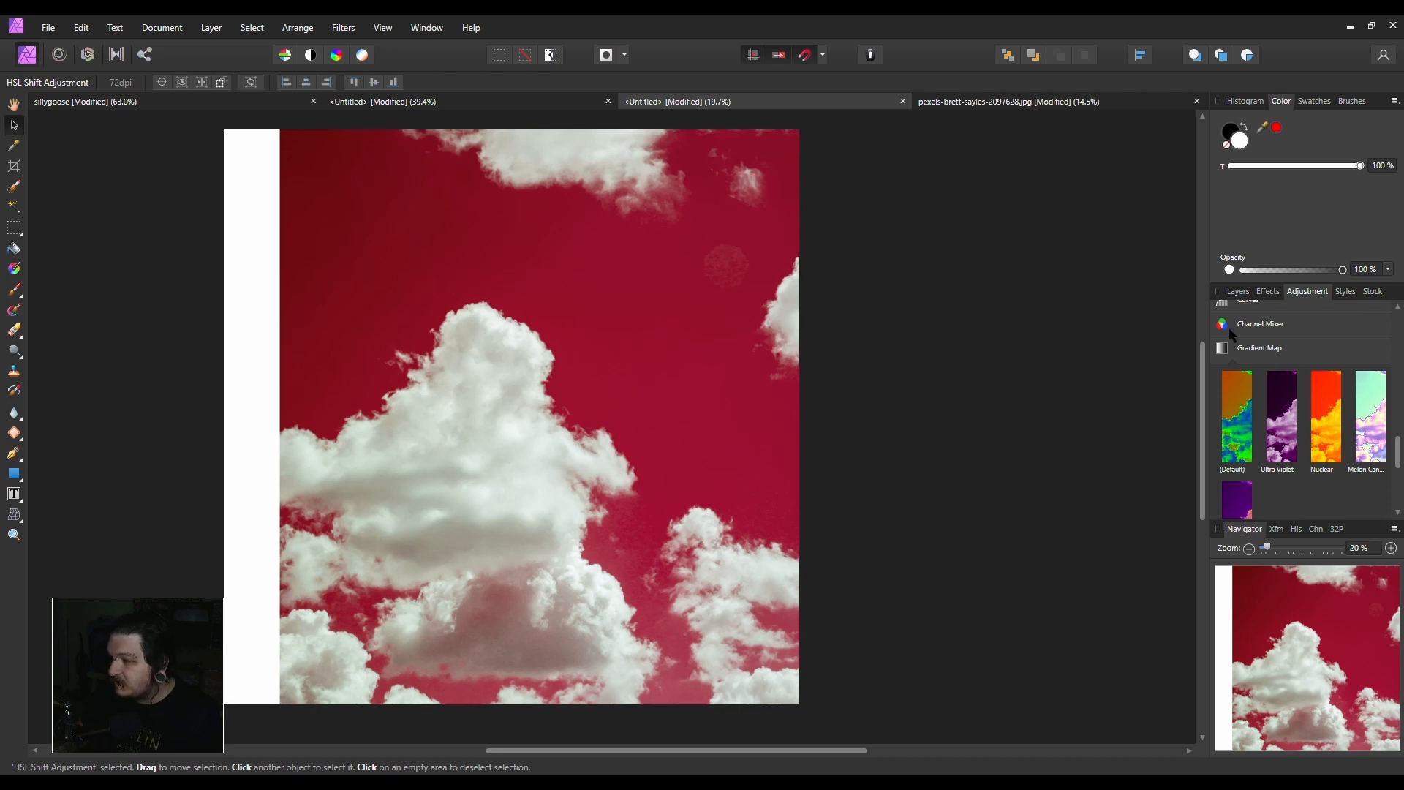
left_click(1374, 424)
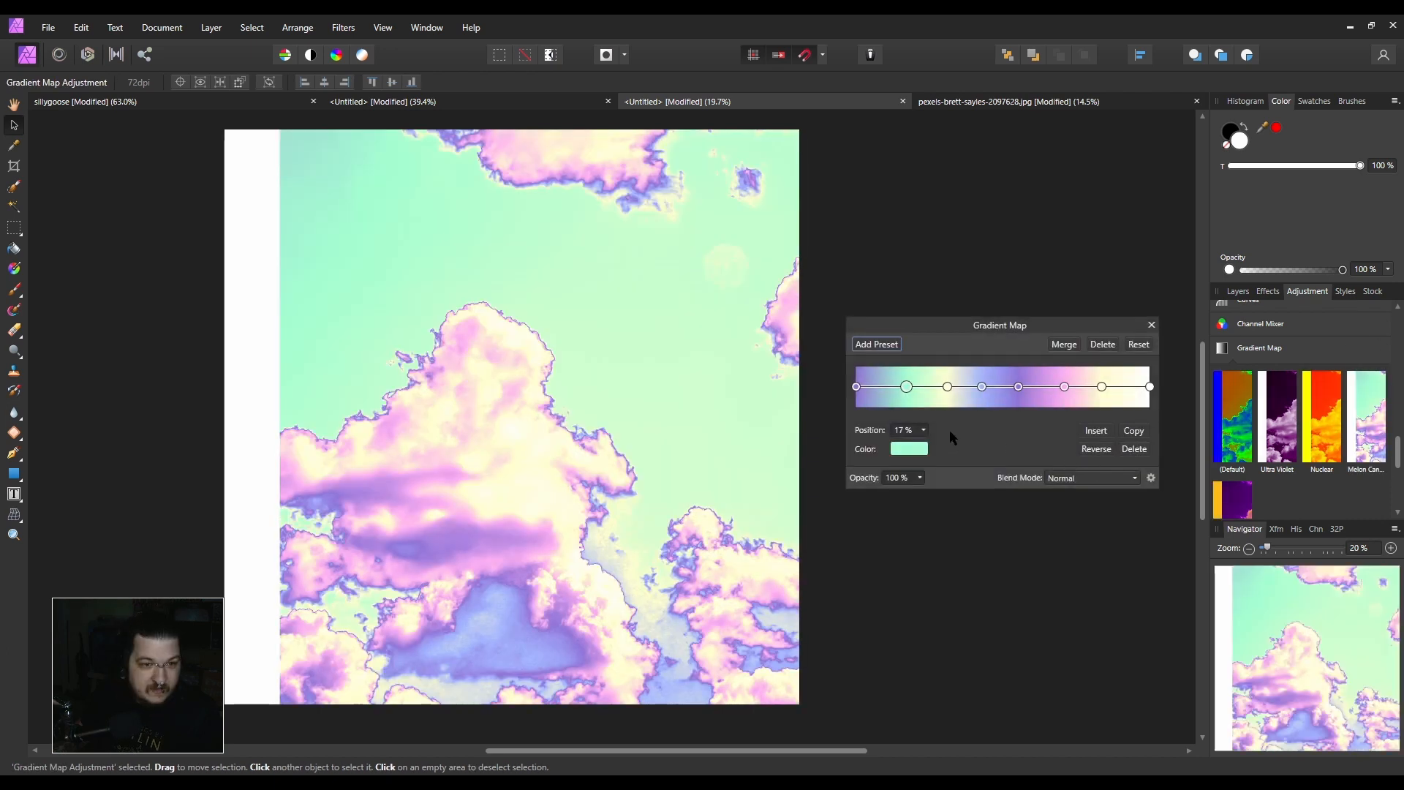
left_click(1100, 449)
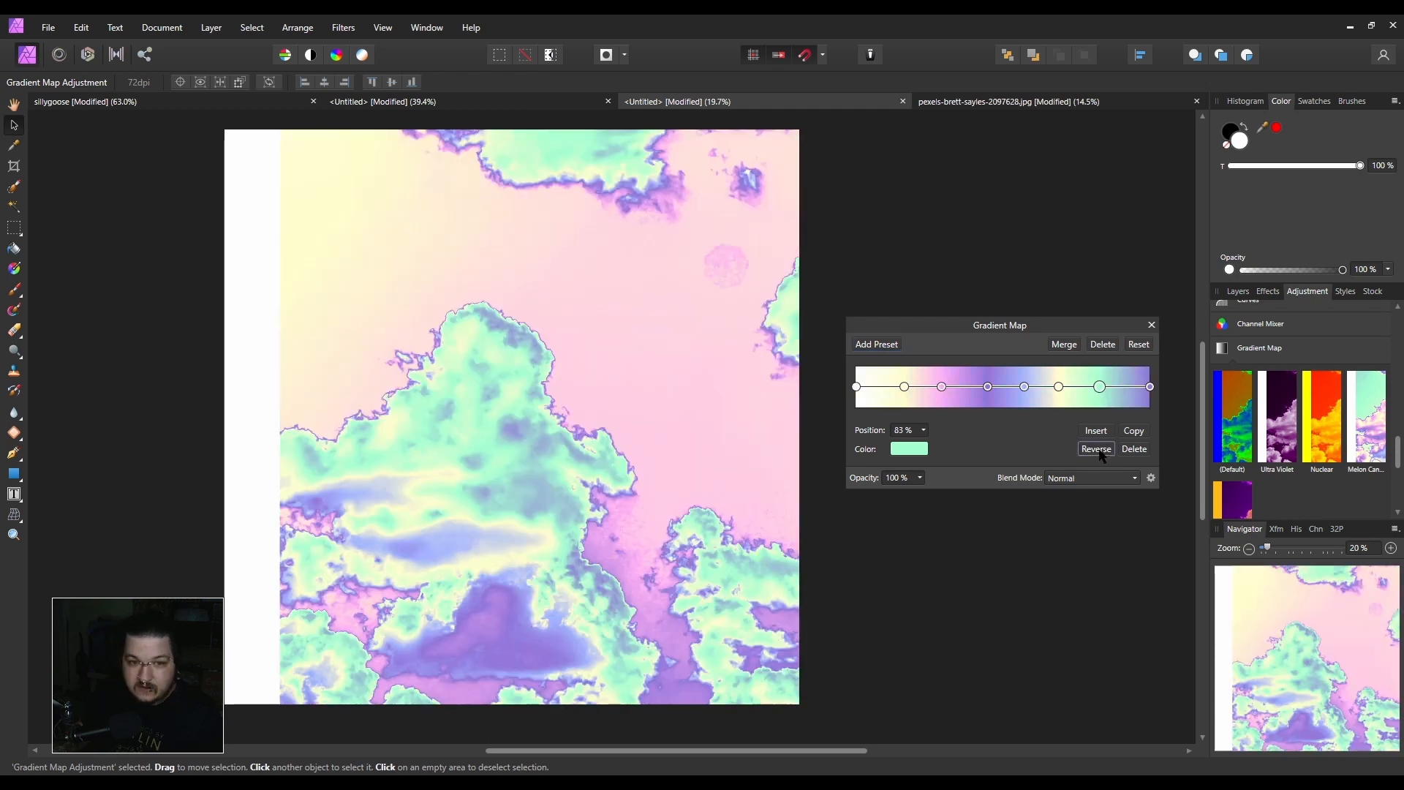
left_click(1101, 345)
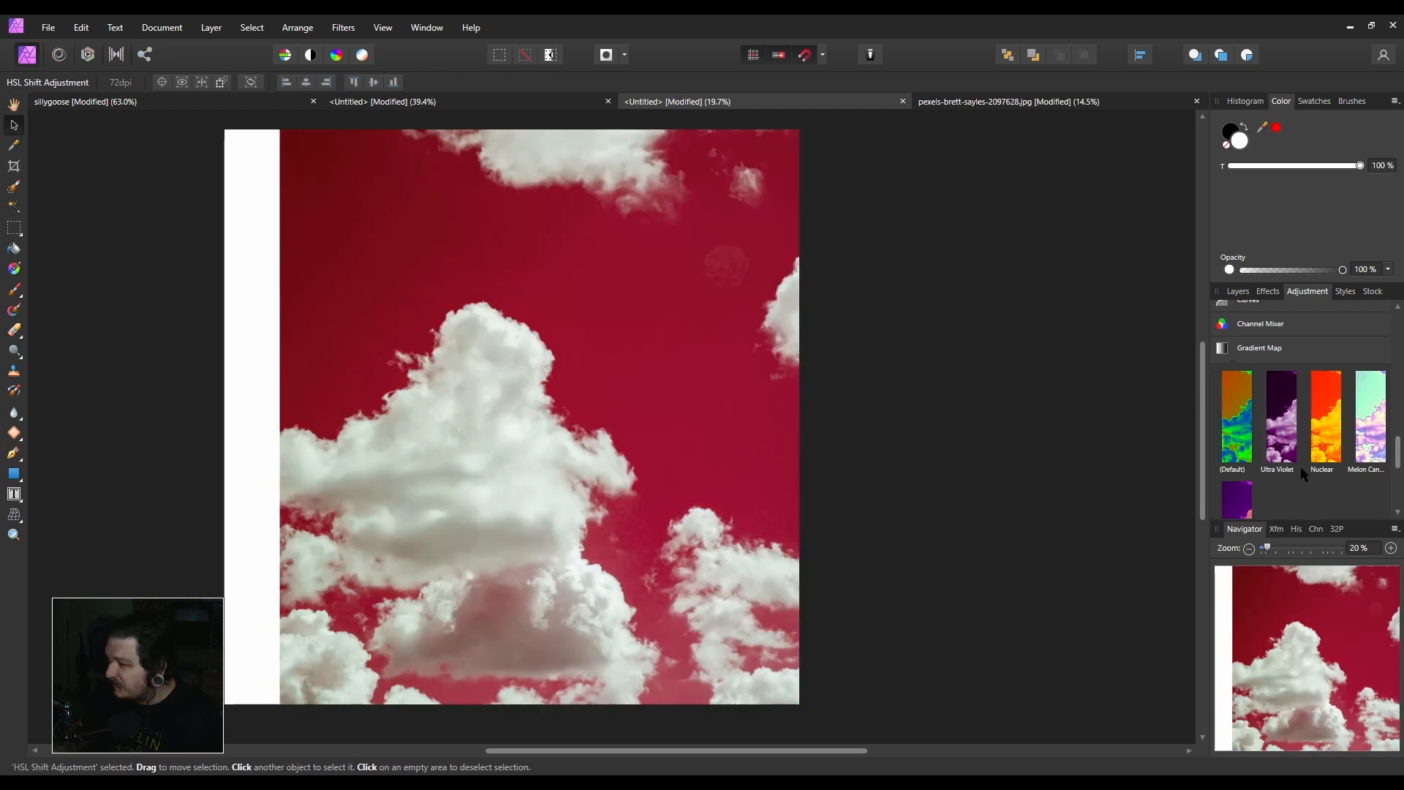
Try the purple-and-orange y2k gradient map preset in both gradient directions, delete the adjustment, and return to the layer list.
left_click(1237, 496)
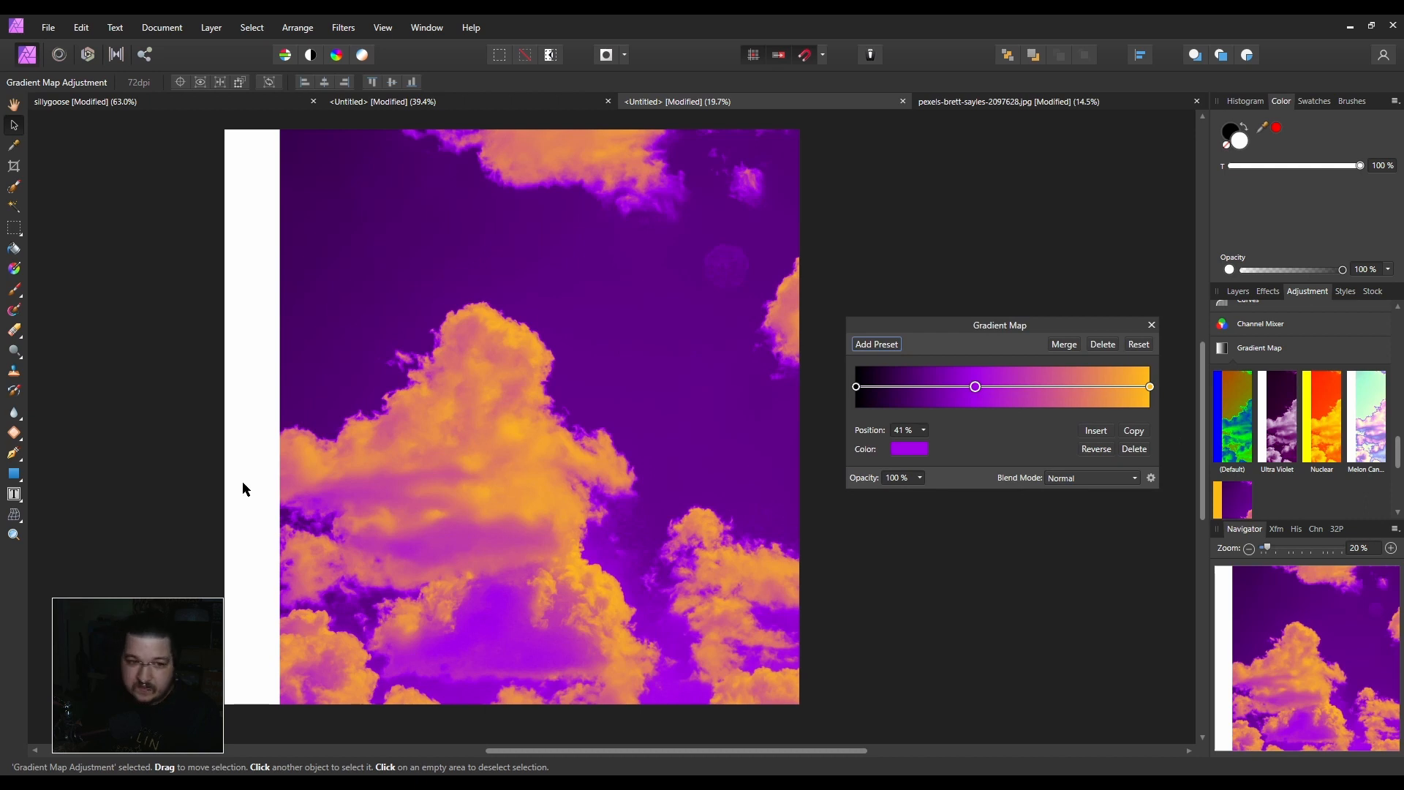
left_click(1097, 452)
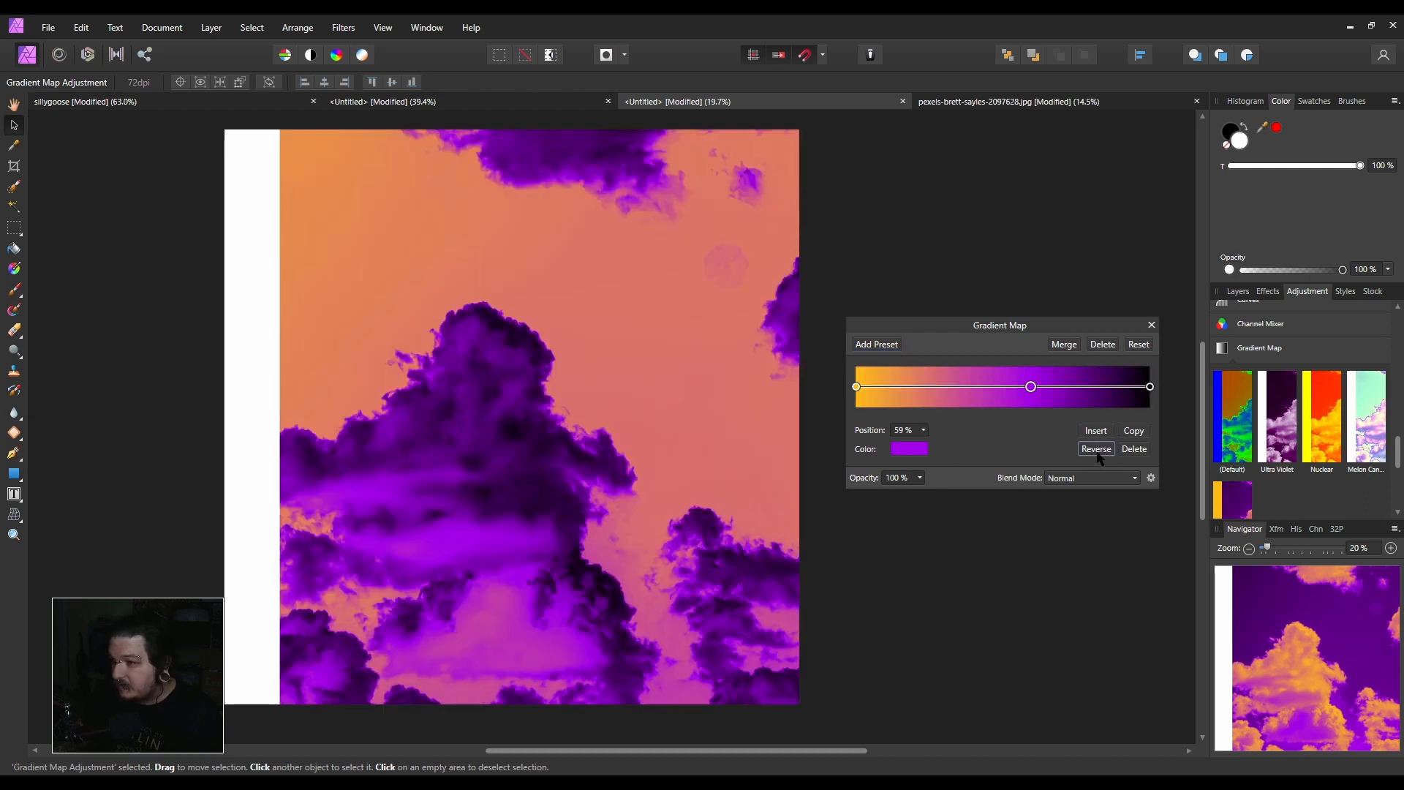
left_click(1097, 451)
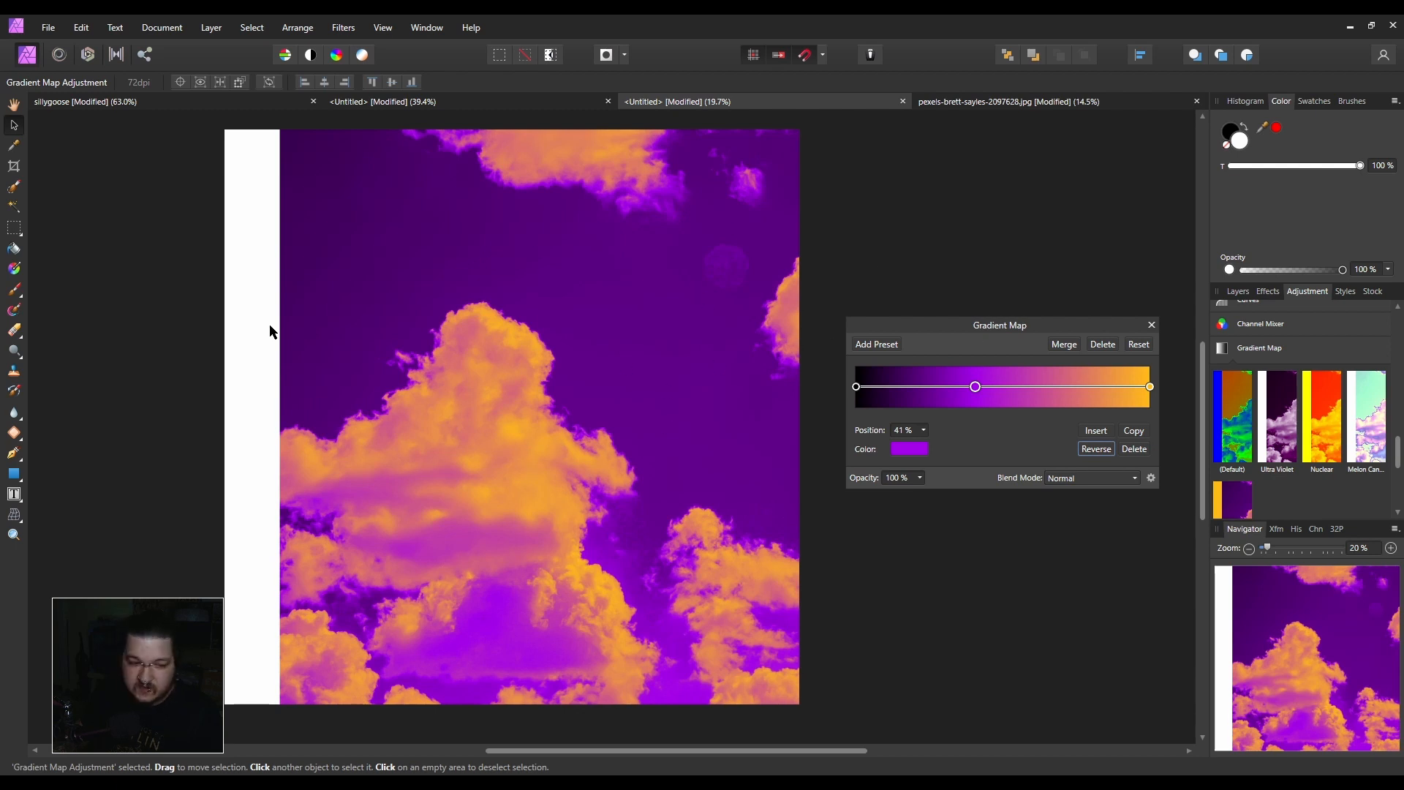
left_click(1113, 344)
left_click(1239, 292)
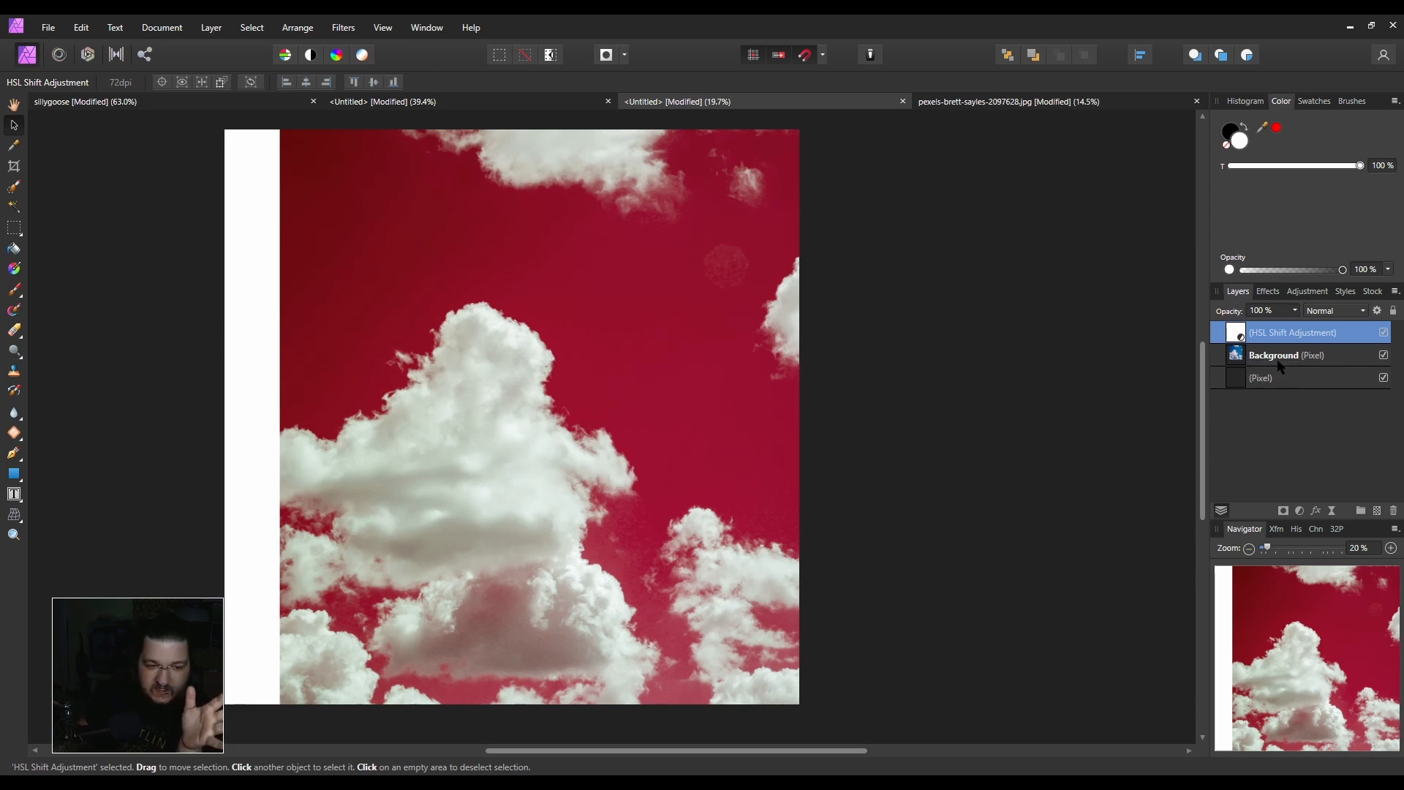
Duplicate the Background cloud layer, hide the lower original, and select the upper copy.
right_click(1281, 366)
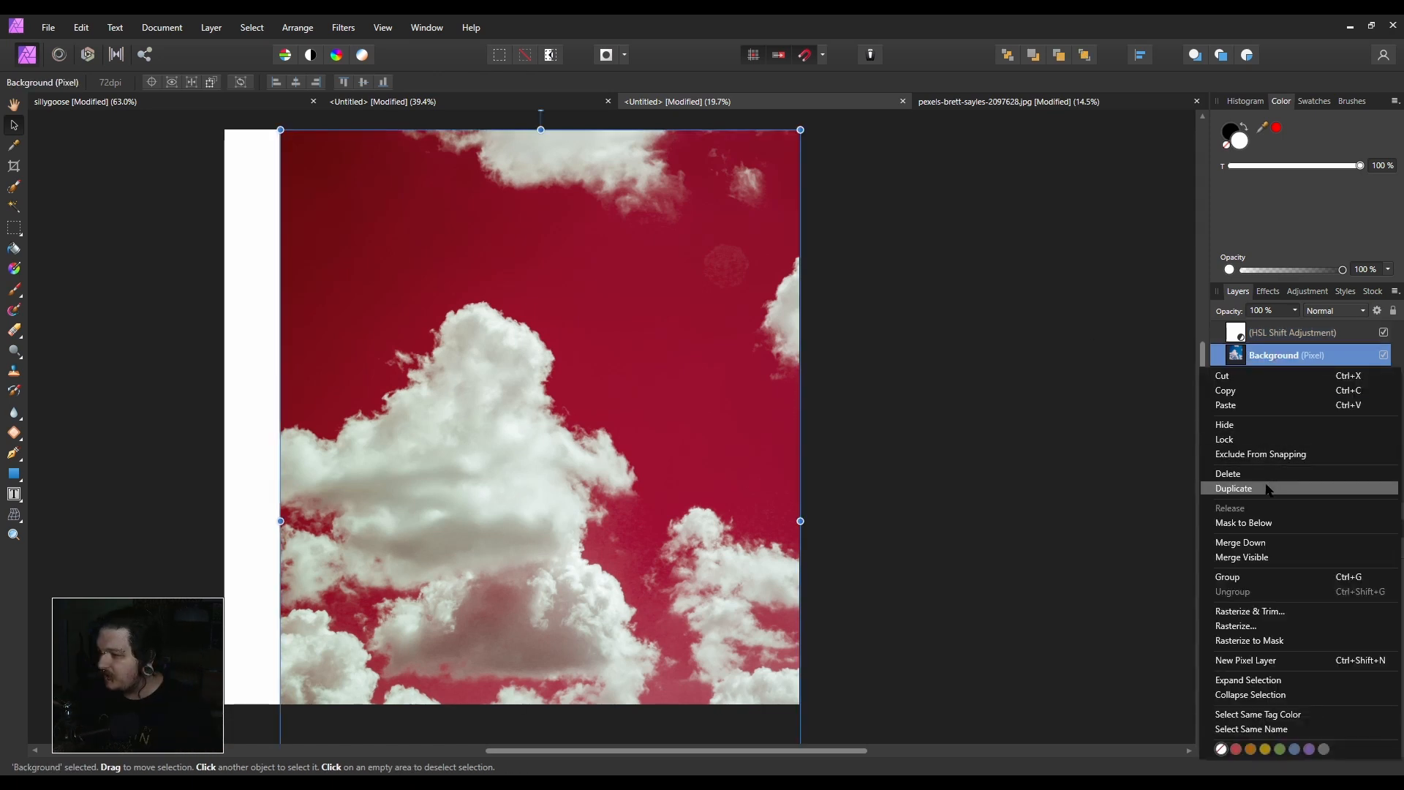
left_click(1269, 489)
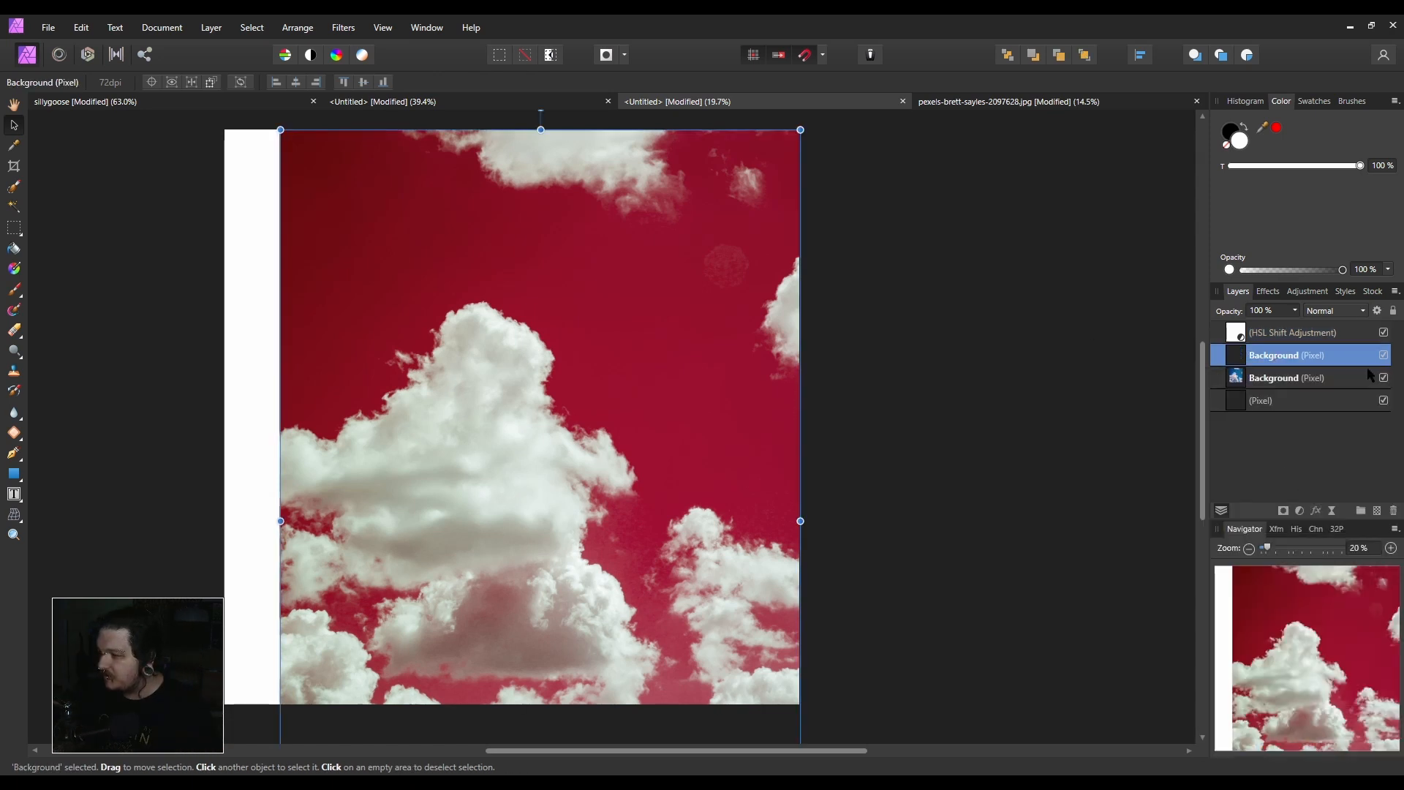
left_click(1255, 381)
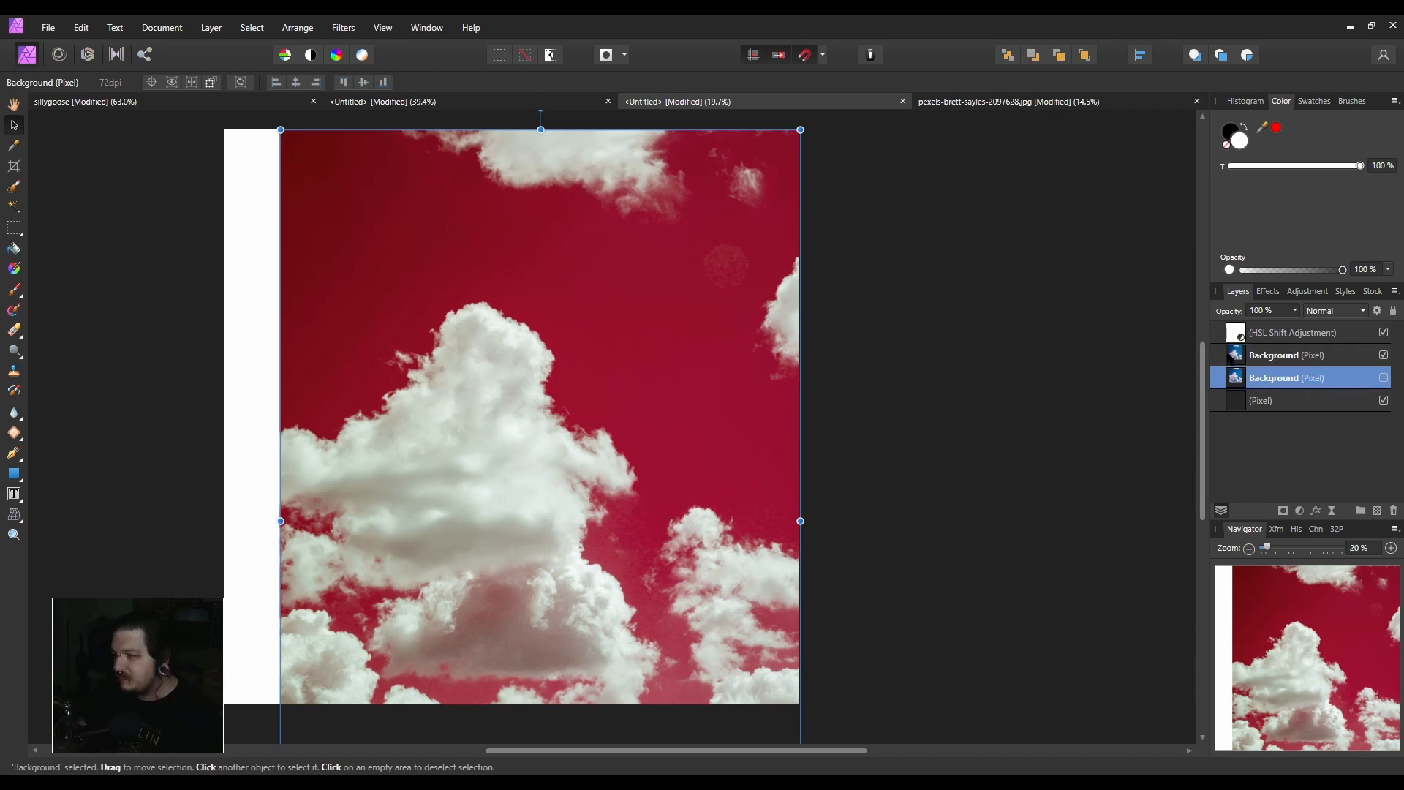
left_click(1261, 357)
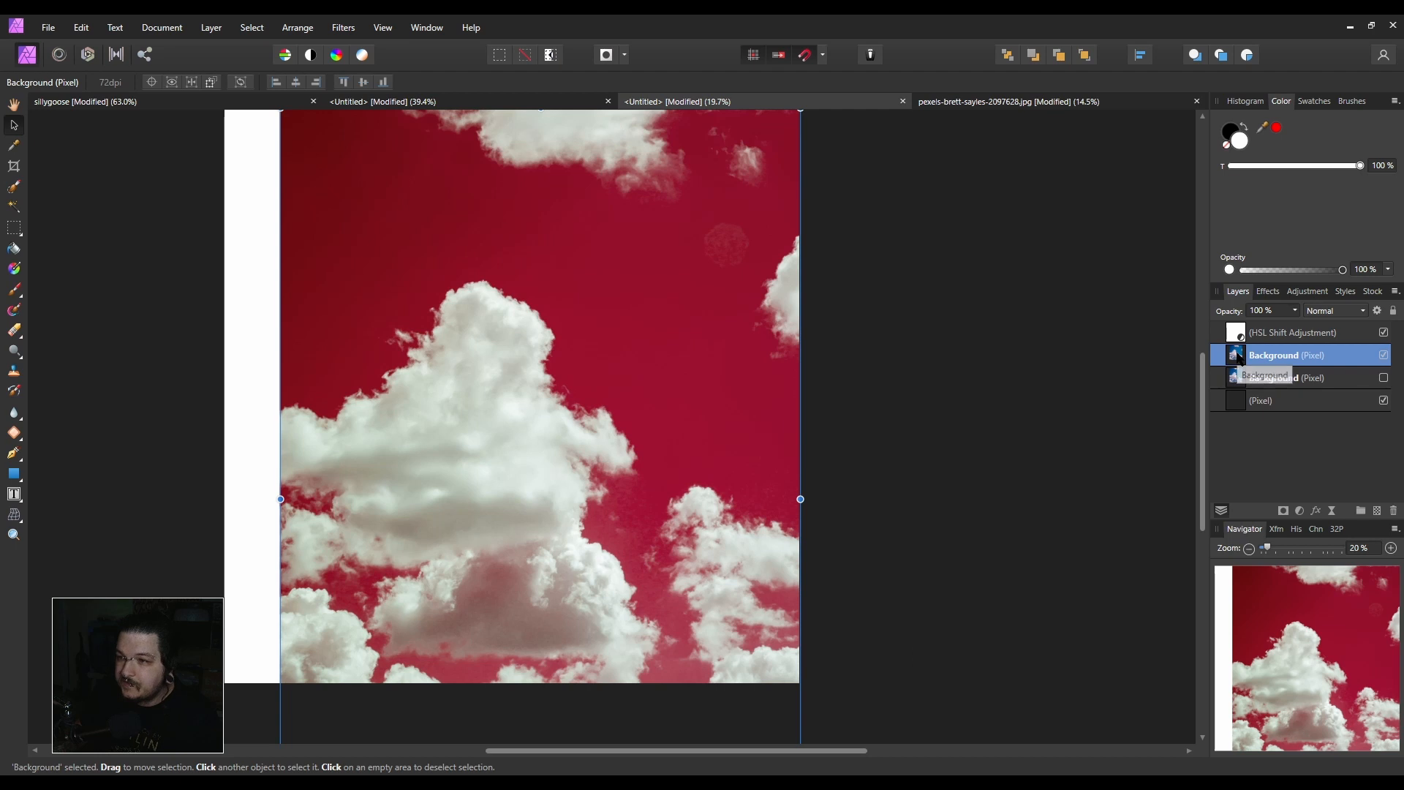
Distort the clouds of the upper Background layer with Liquify push-forward strokes at a 1024 px brush size and apply the distortion.
left_click(757, 284)
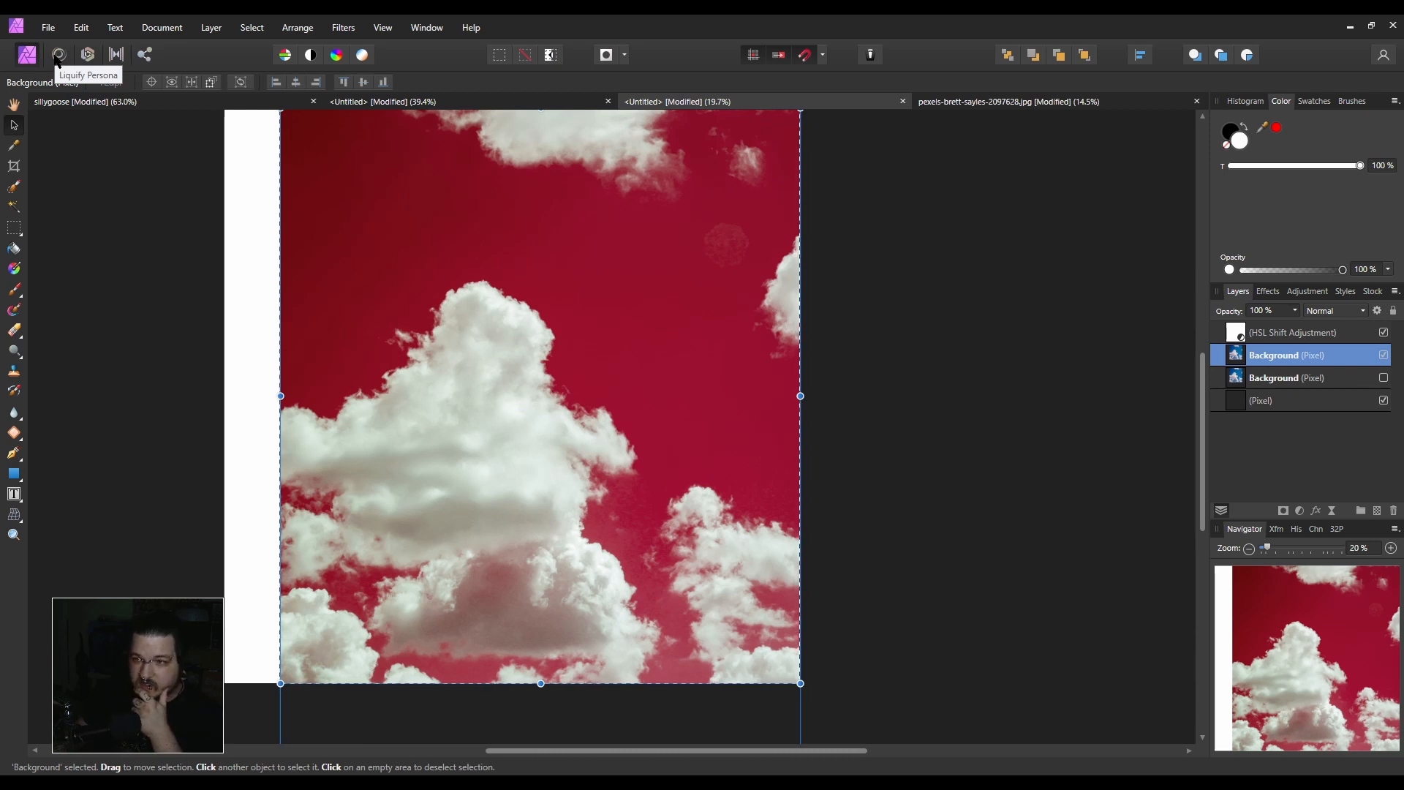
left_click(58, 62)
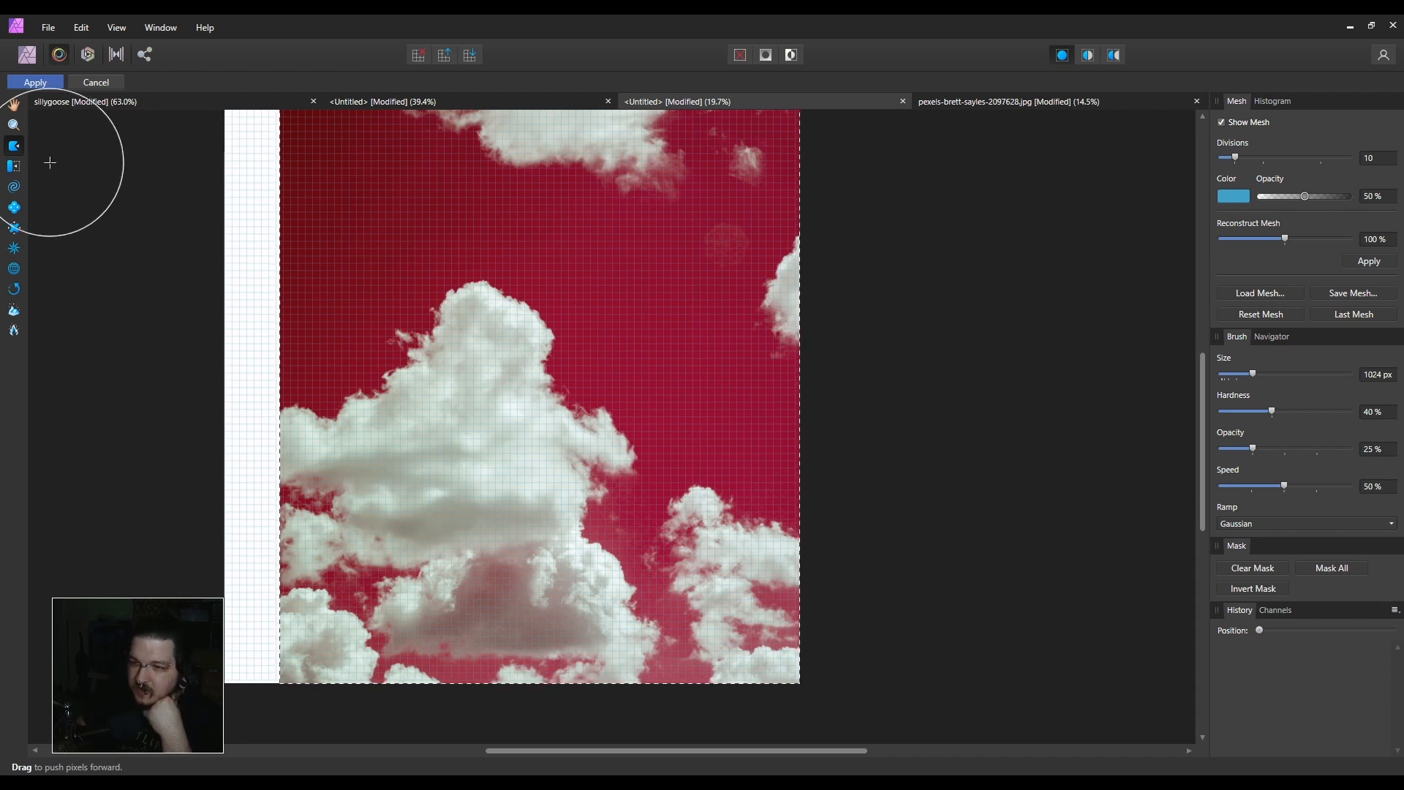
mouse_move(477, 465)
left_mouse_down()
mouse_move(605, 451)
mouse_move(721, 225)
left_mouse_up()
left_click_drag(559, 427, 523, 210)
left_click_drag(433, 361, 403, 185)
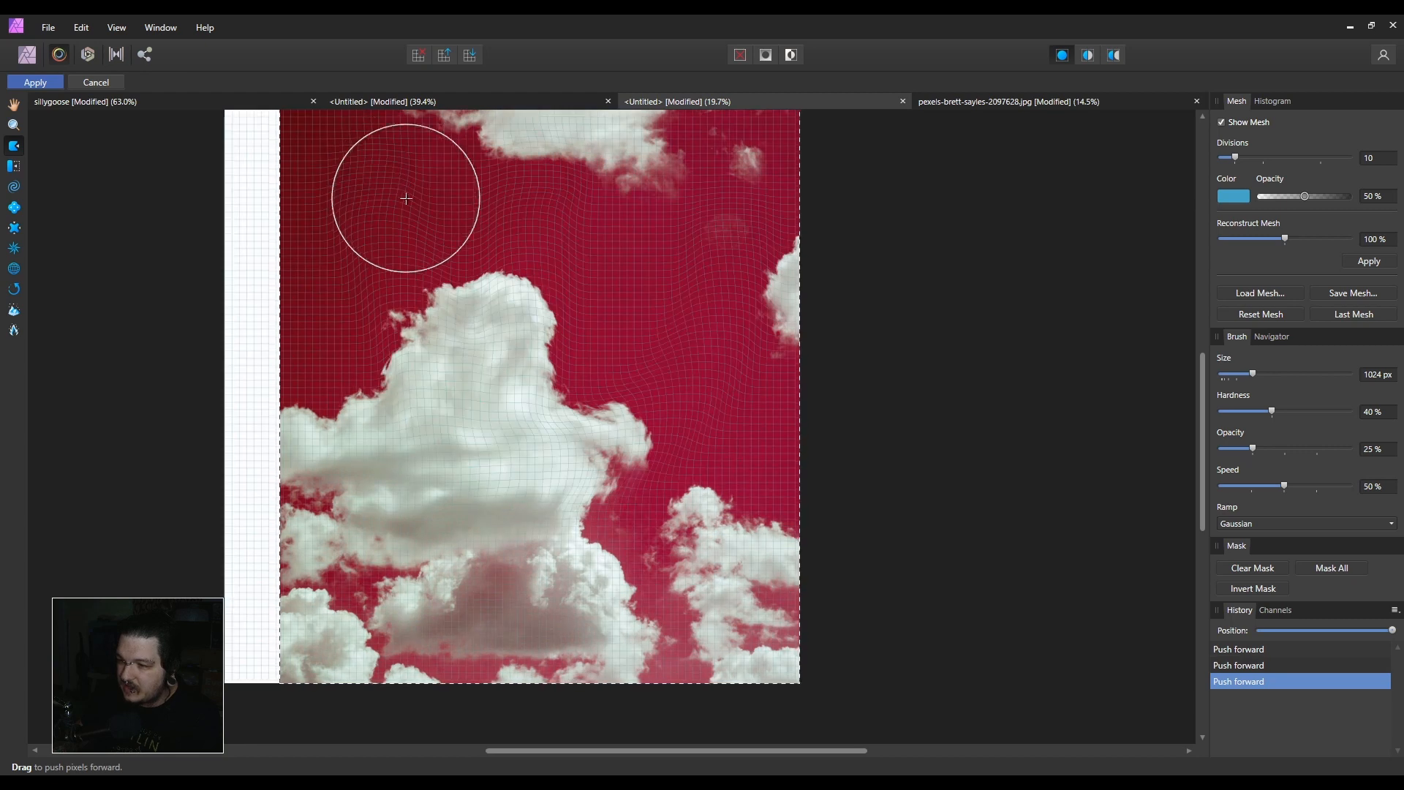
left_click_drag(606, 426, 580, 370)
left_click_drag(629, 195, 660, 235)
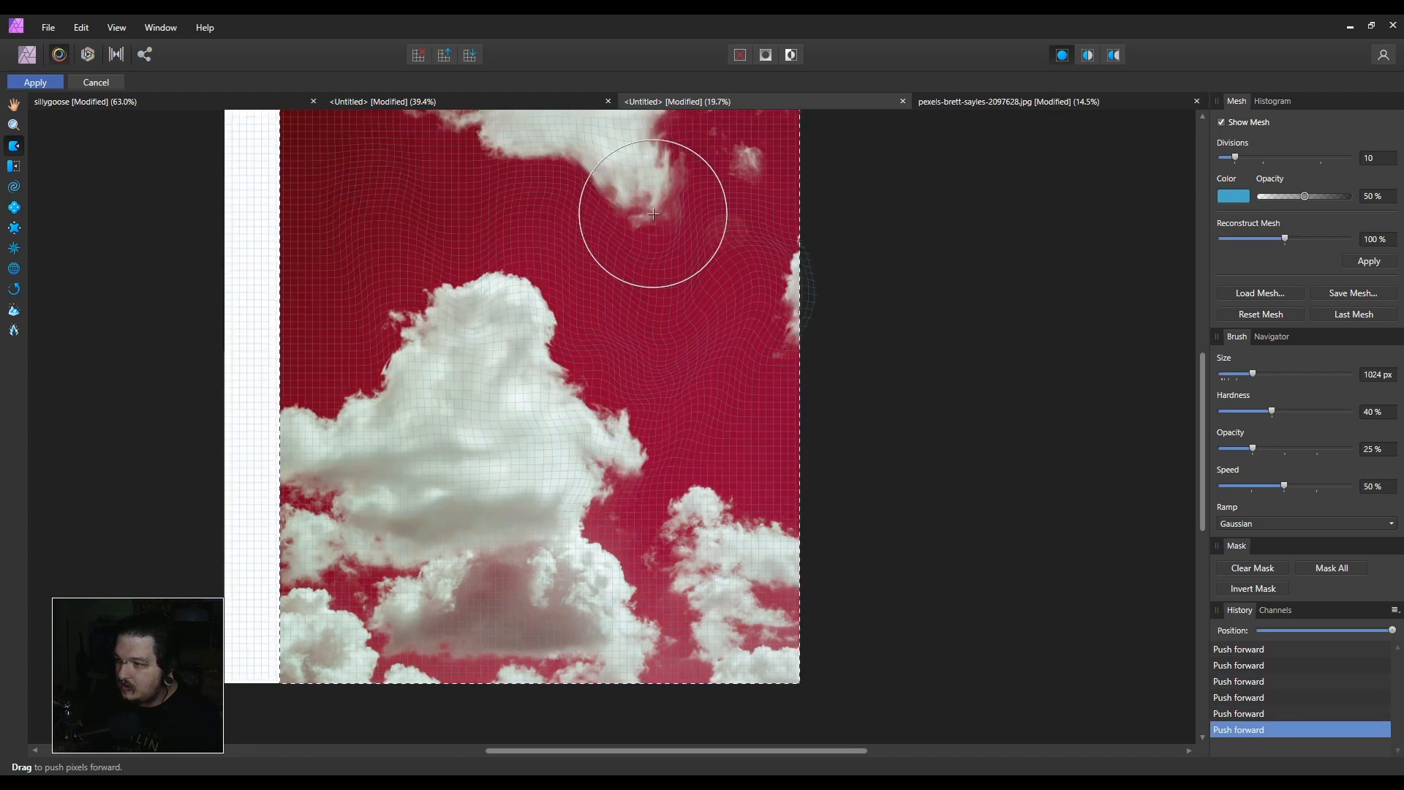
mouse_move(470, 141)
left_mouse_down()
mouse_move(308, 330)
mouse_move(439, 146)
mouse_move(447, 204)
mouse_move(347, 324)
mouse_move(387, 260)
mouse_move(396, 189)
mouse_move(412, 318)
left_mouse_up()
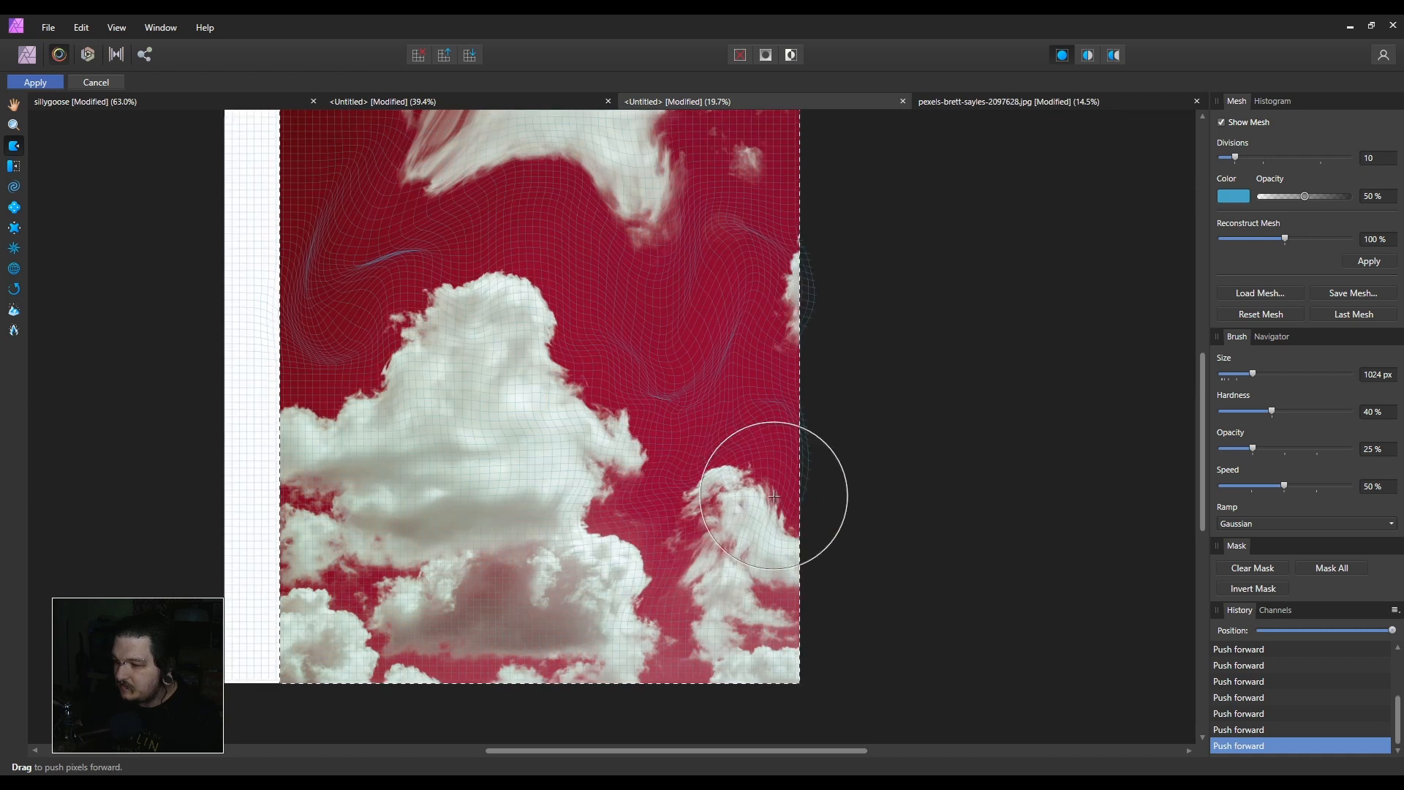
left_click_drag(790, 308, 712, 316)
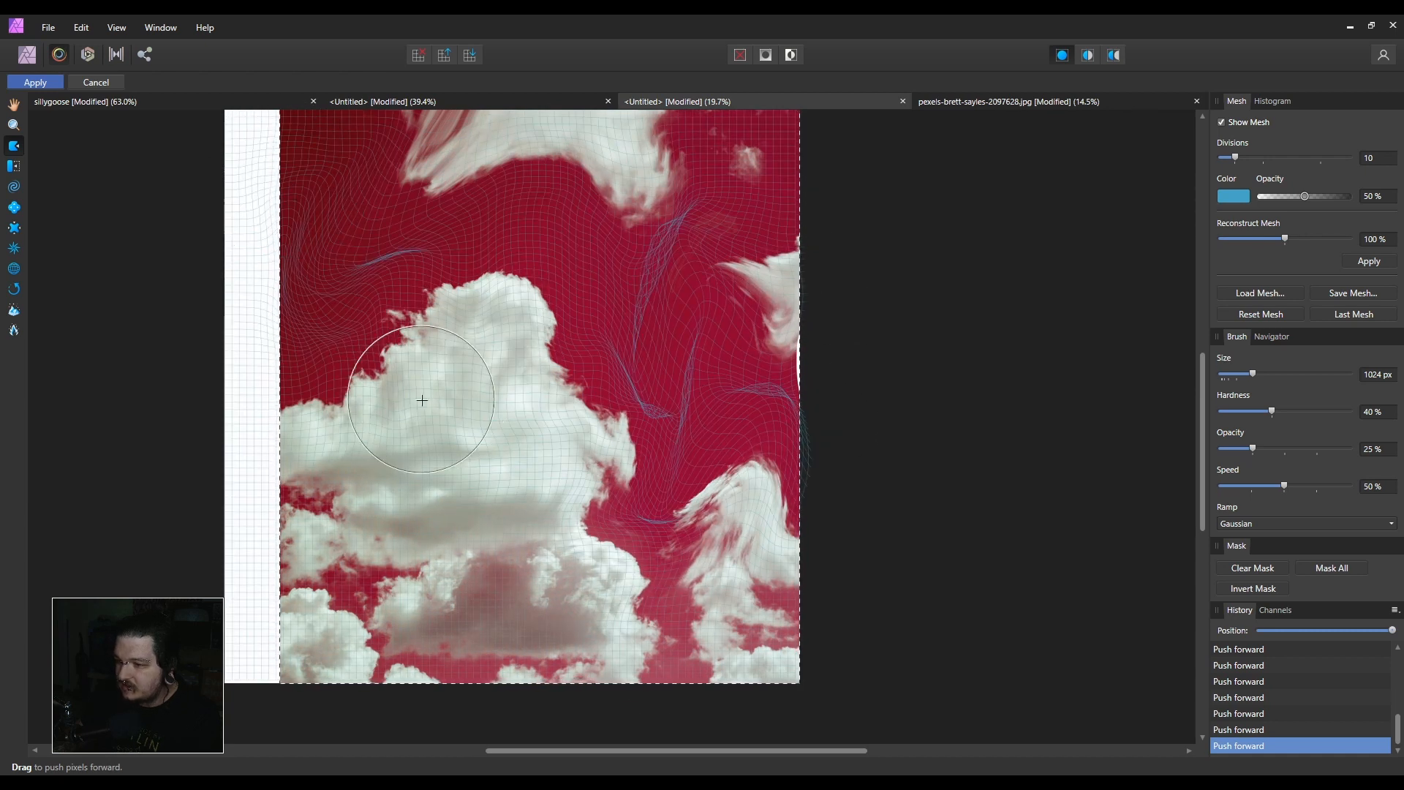
left_click_drag(591, 547, 584, 437)
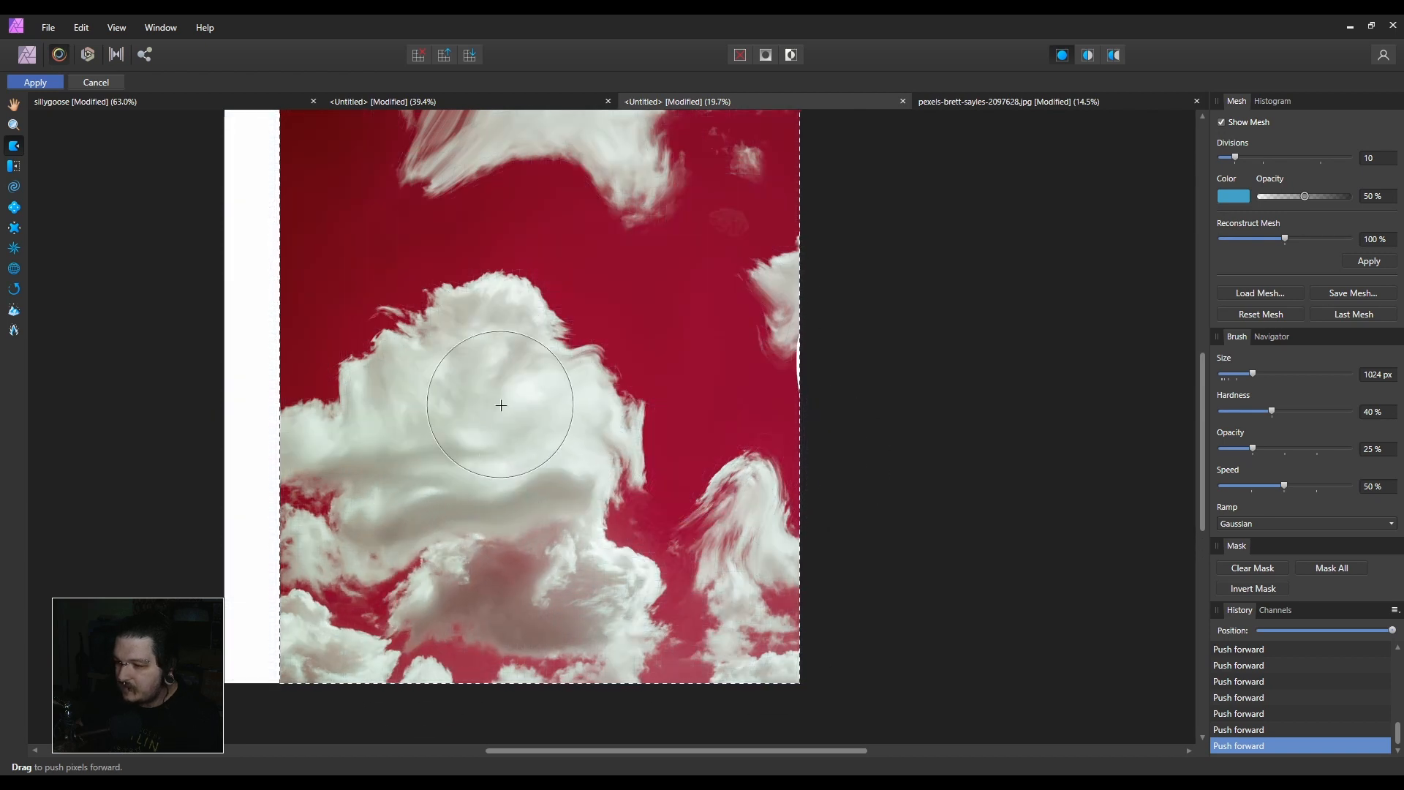
mouse_move(403, 557)
left_mouse_down()
mouse_move(616, 523)
mouse_move(564, 370)
left_mouse_up()
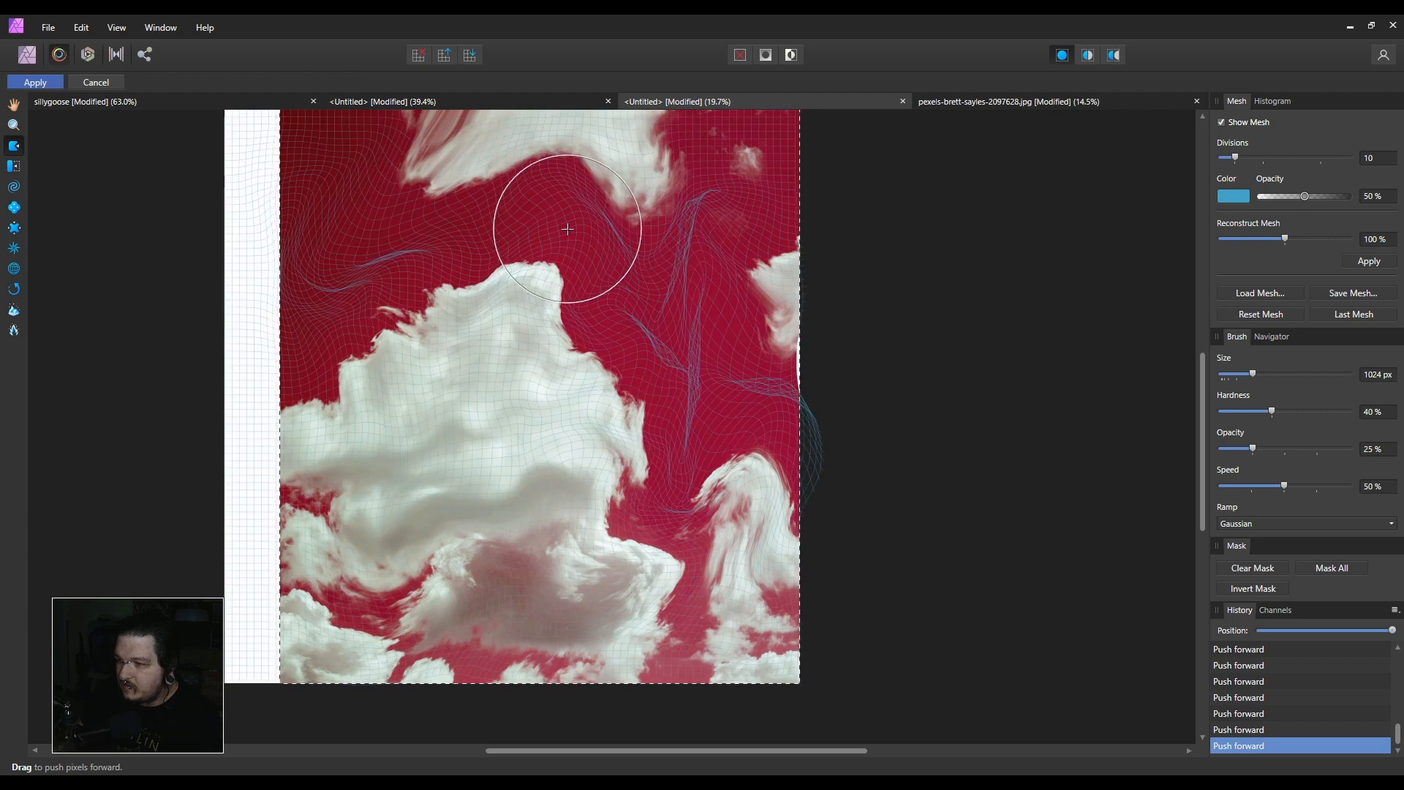
mouse_move(631, 301)
left_mouse_down()
mouse_move(517, 242)
mouse_move(539, 141)
mouse_move(276, 219)
mouse_move(834, 258)
mouse_move(783, 204)
mouse_move(643, 329)
mouse_move(649, 383)
mouse_move(643, 344)
mouse_move(673, 244)
mouse_move(611, 361)
mouse_move(739, 219)
left_mouse_up()
left_click(35, 82)
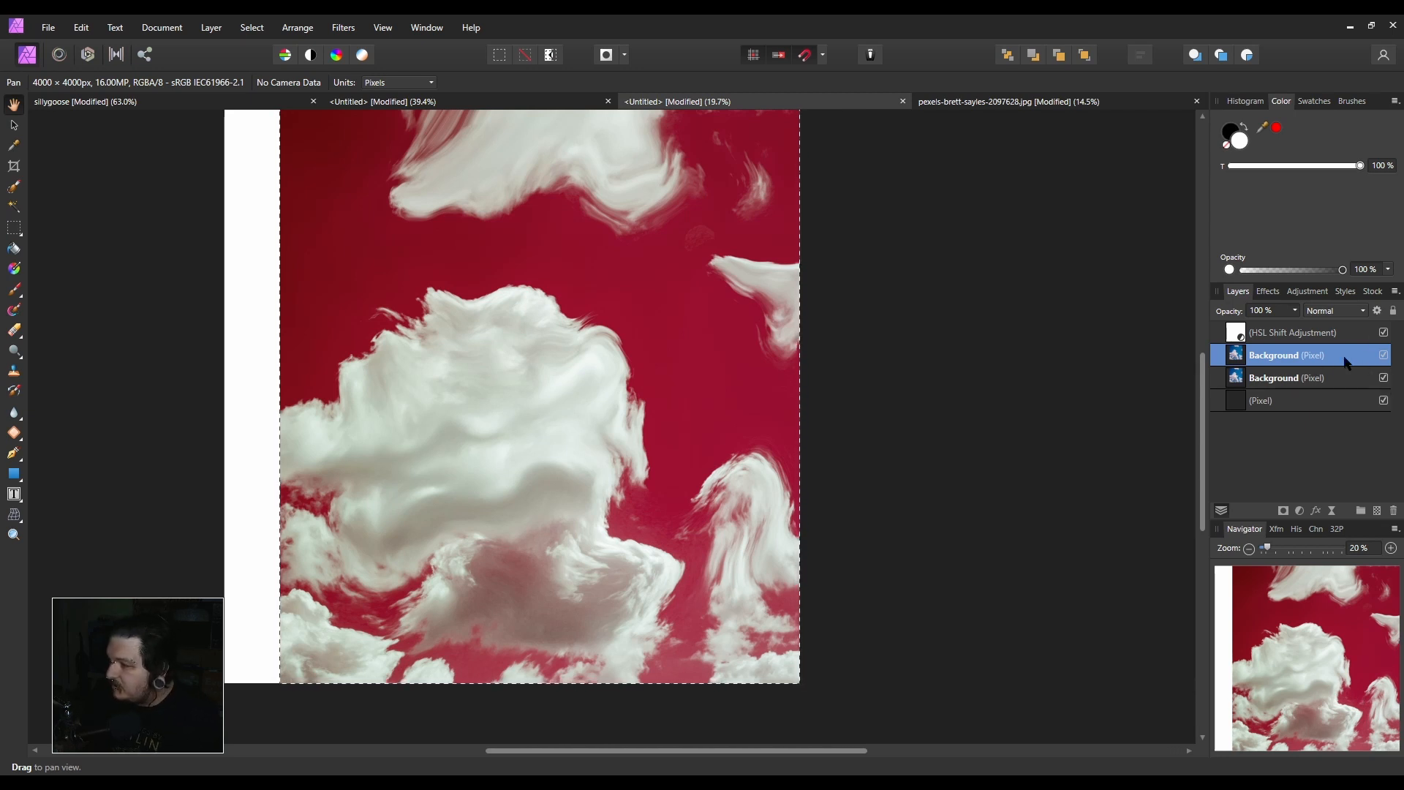
Preview blend modes for the distorted cloud layer and set it to Pin Light at 100% opacity.
left_click(1360, 313)
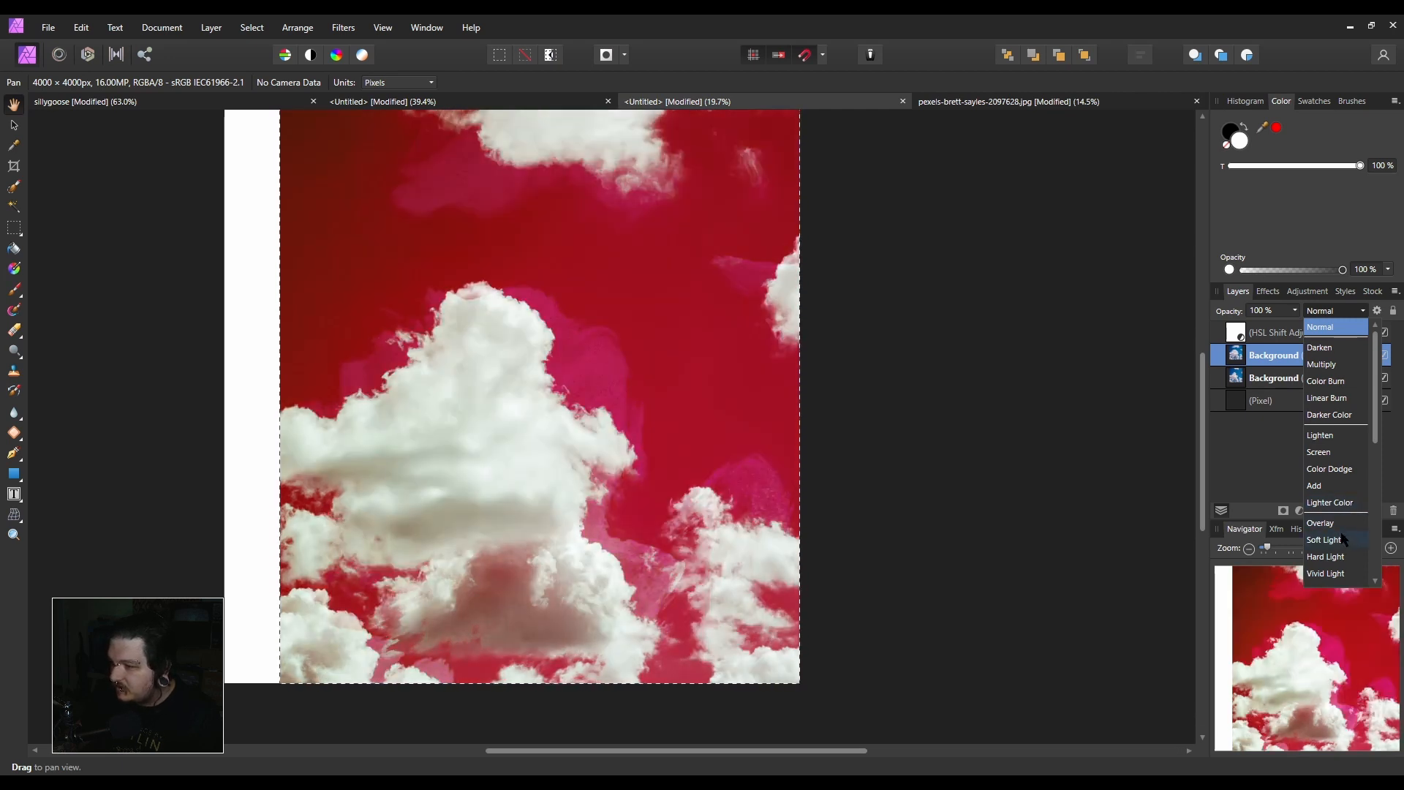
scroll(1343, 539, "down", 1)
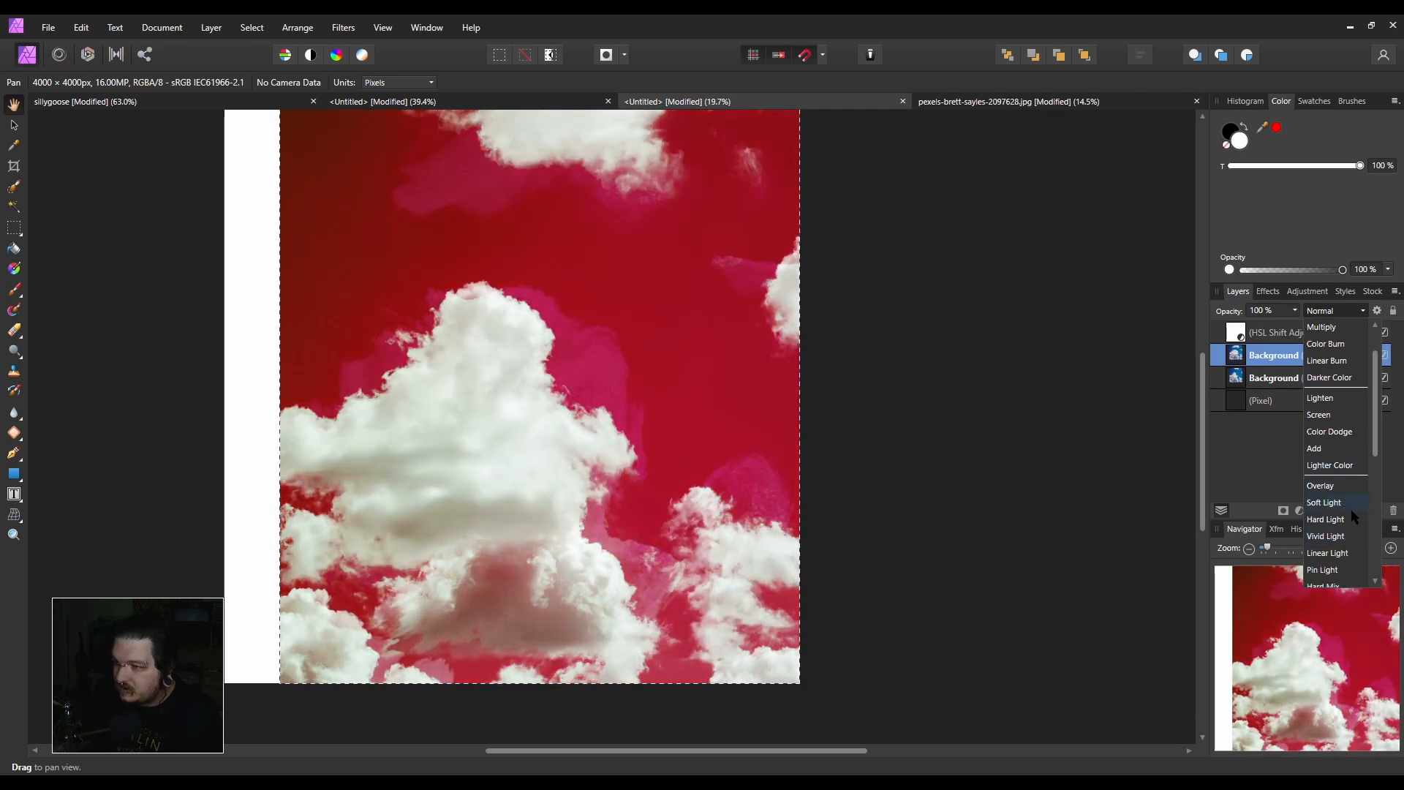
scroll(1349, 525, "down", 2)
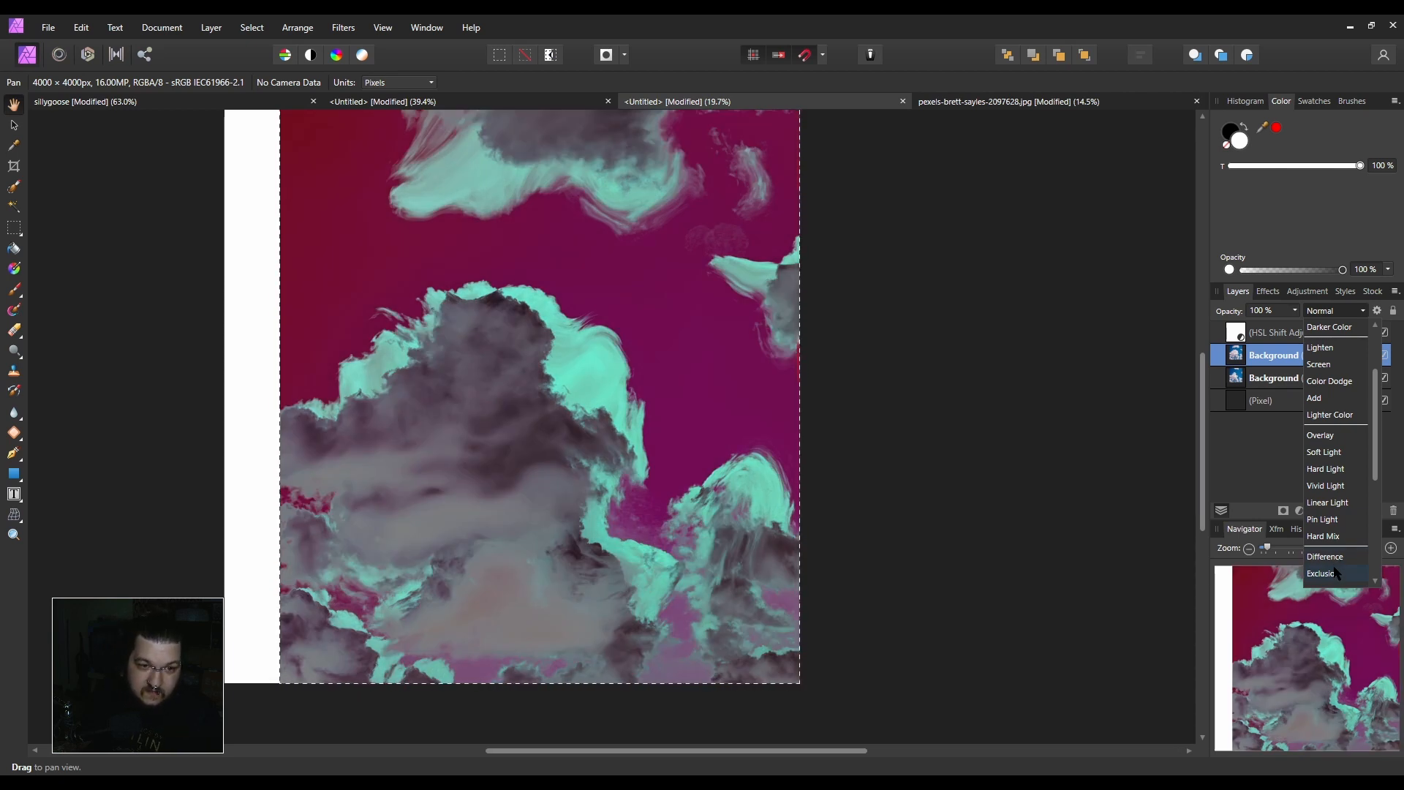
scroll(1332, 571, "down", 1)
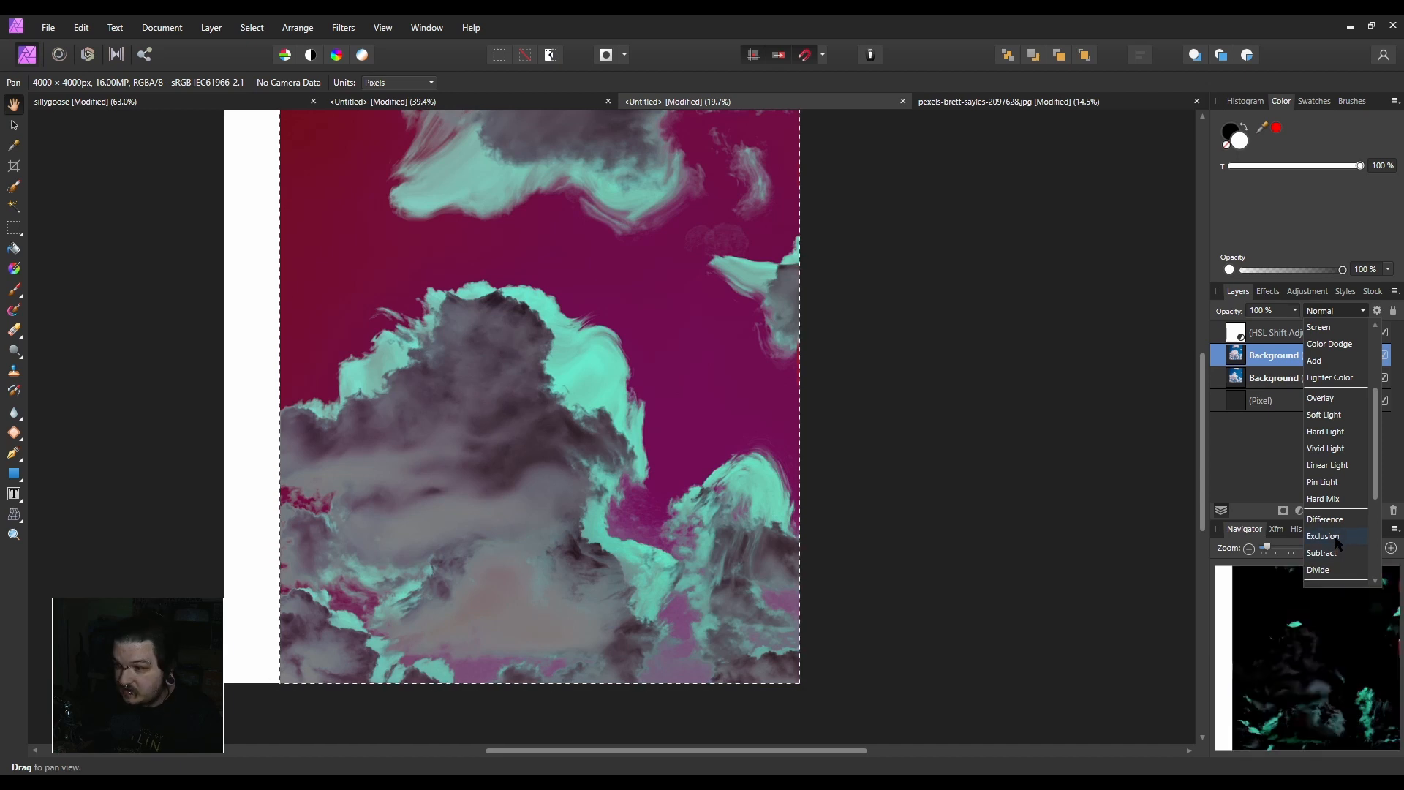
scroll(1338, 545, "down", 1)
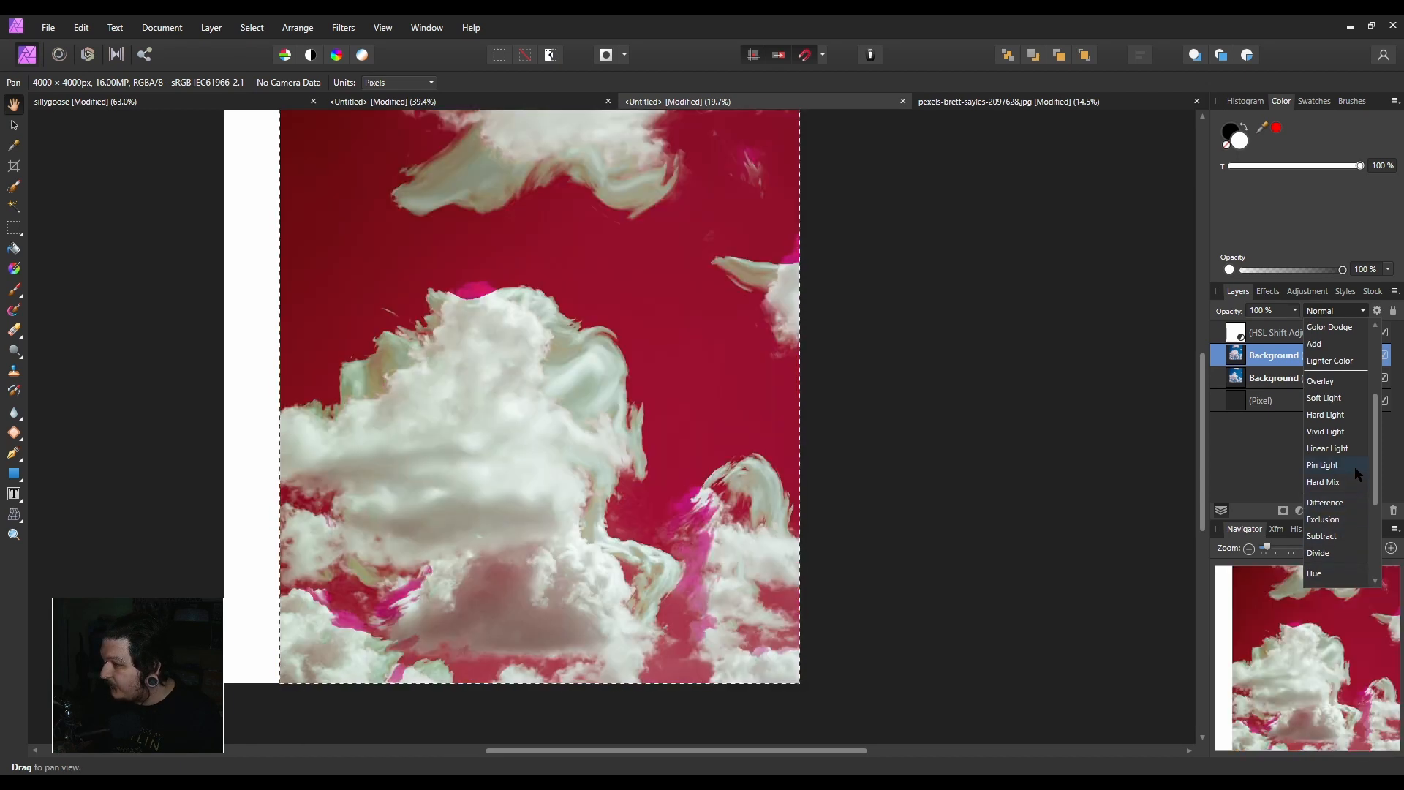
left_click(1342, 469)
left_click(1295, 310)
left_click_drag(1299, 326, 1350, 364)
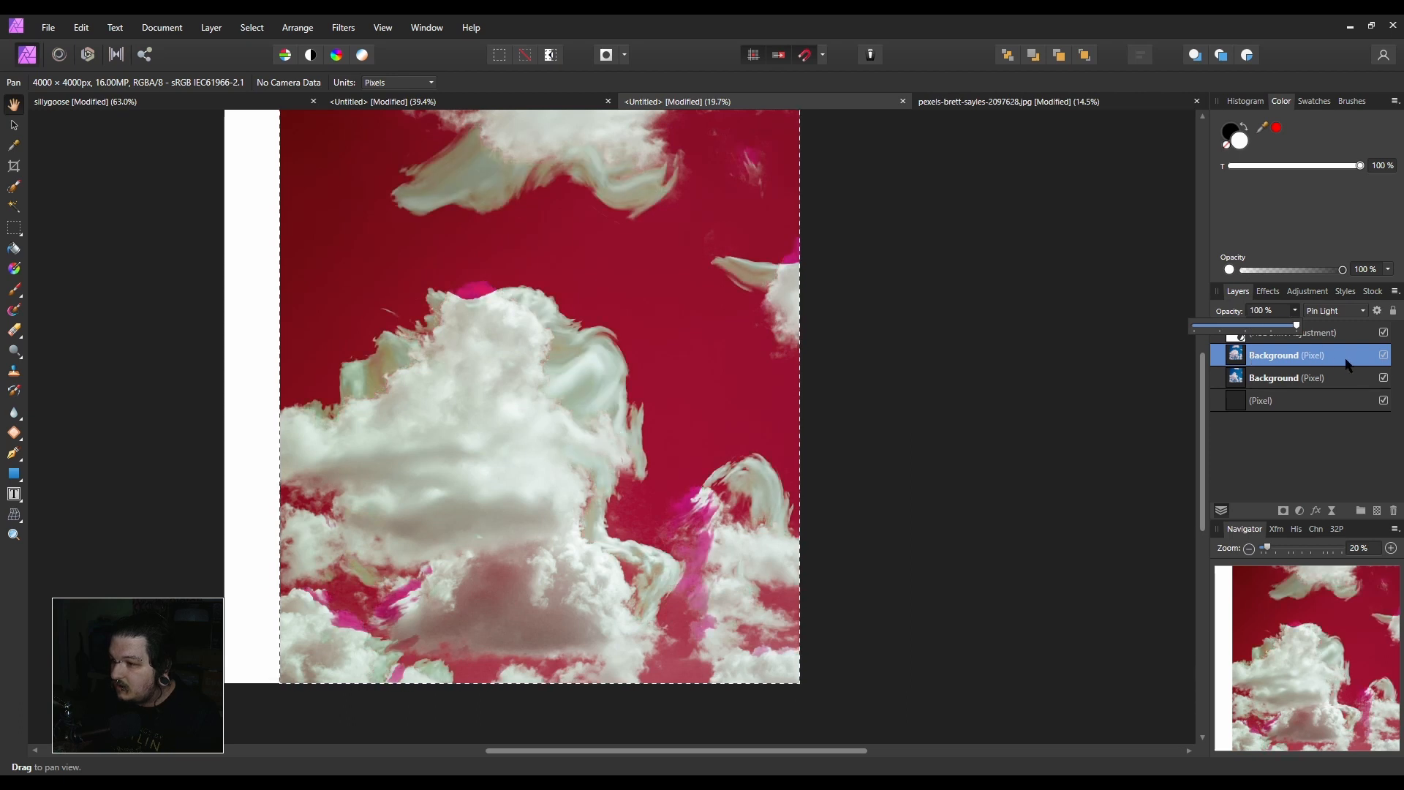
Draw a white rectangle across the canvas's lower edge and place it above the HSL adjustment in the layer stack.
left_click(1323, 332)
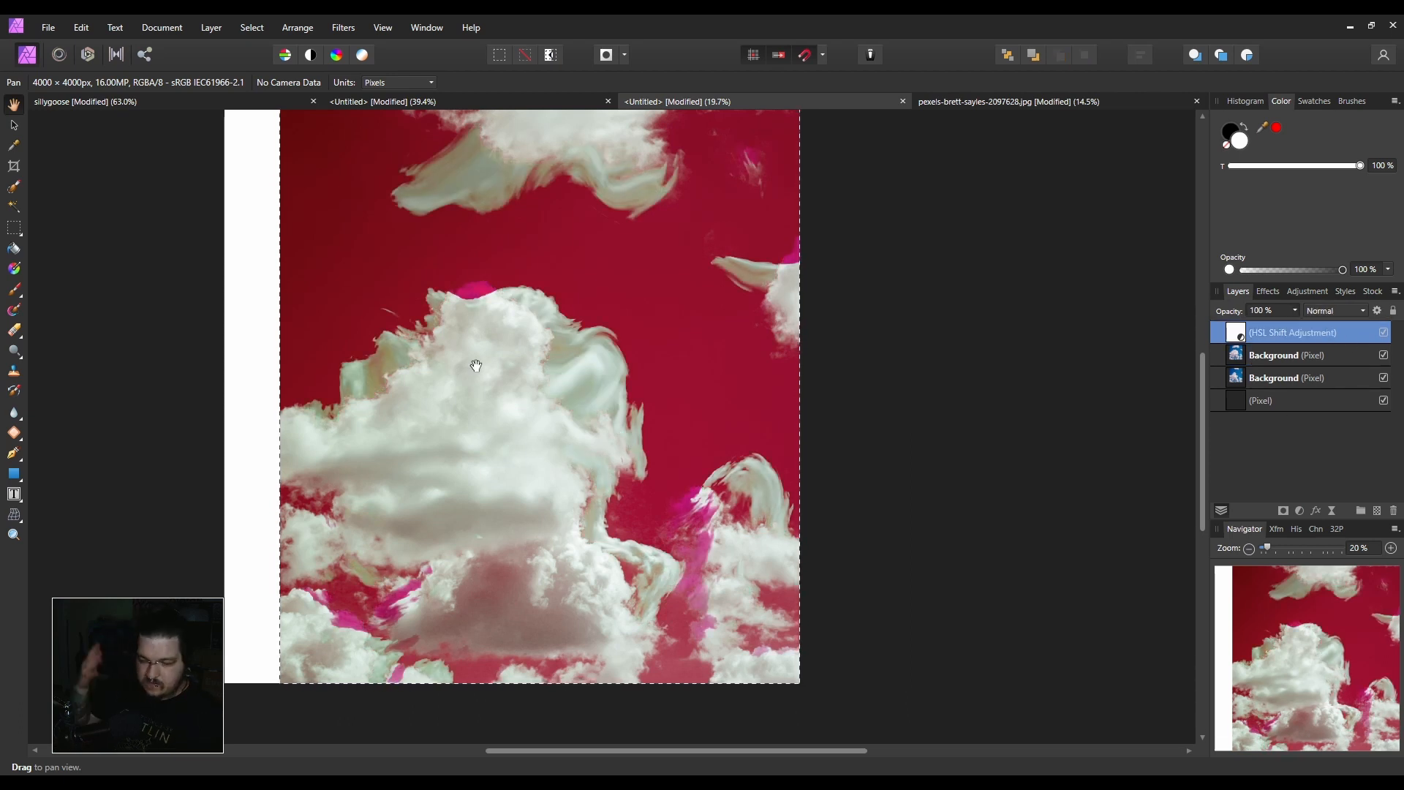
left_click_drag(319, 353, 382, 339)
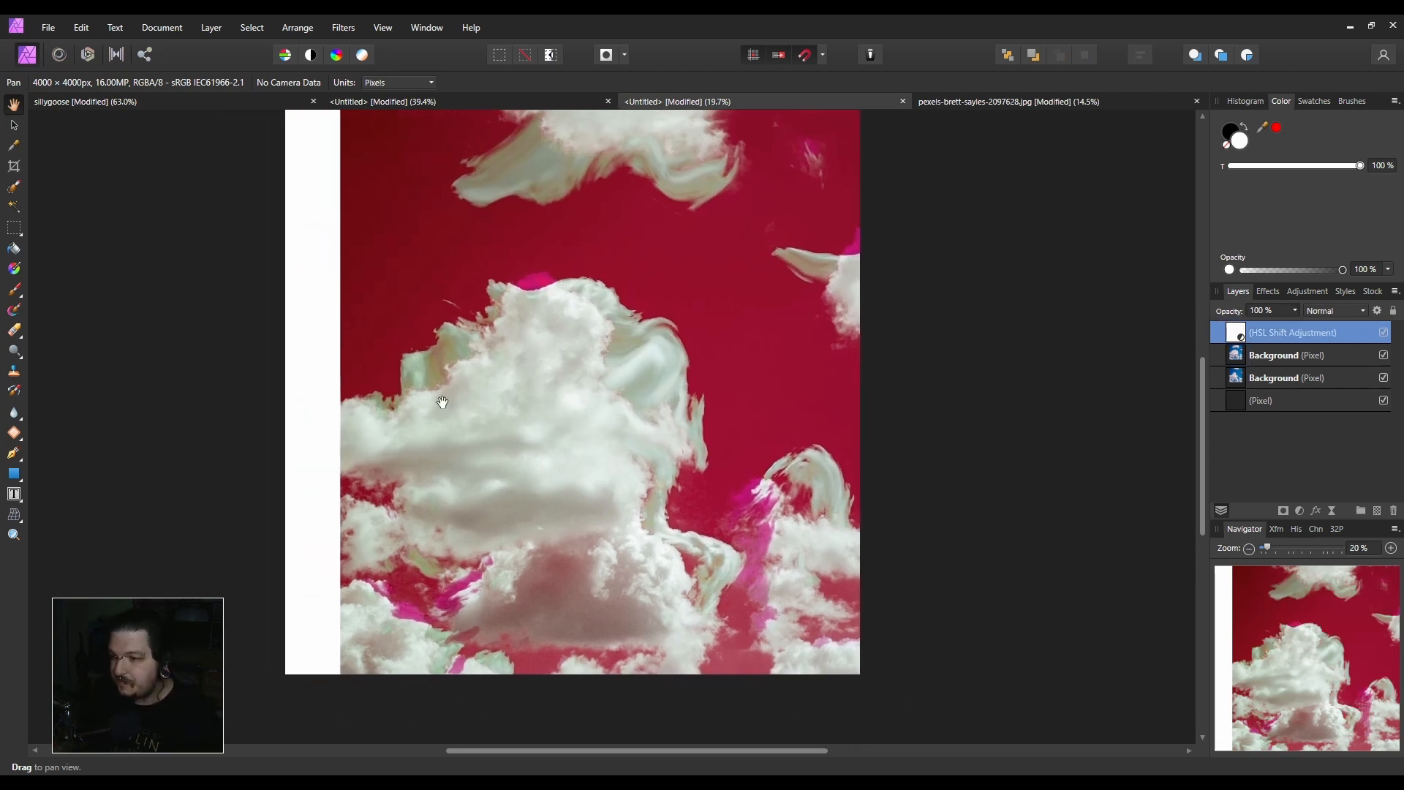
left_click(1287, 402)
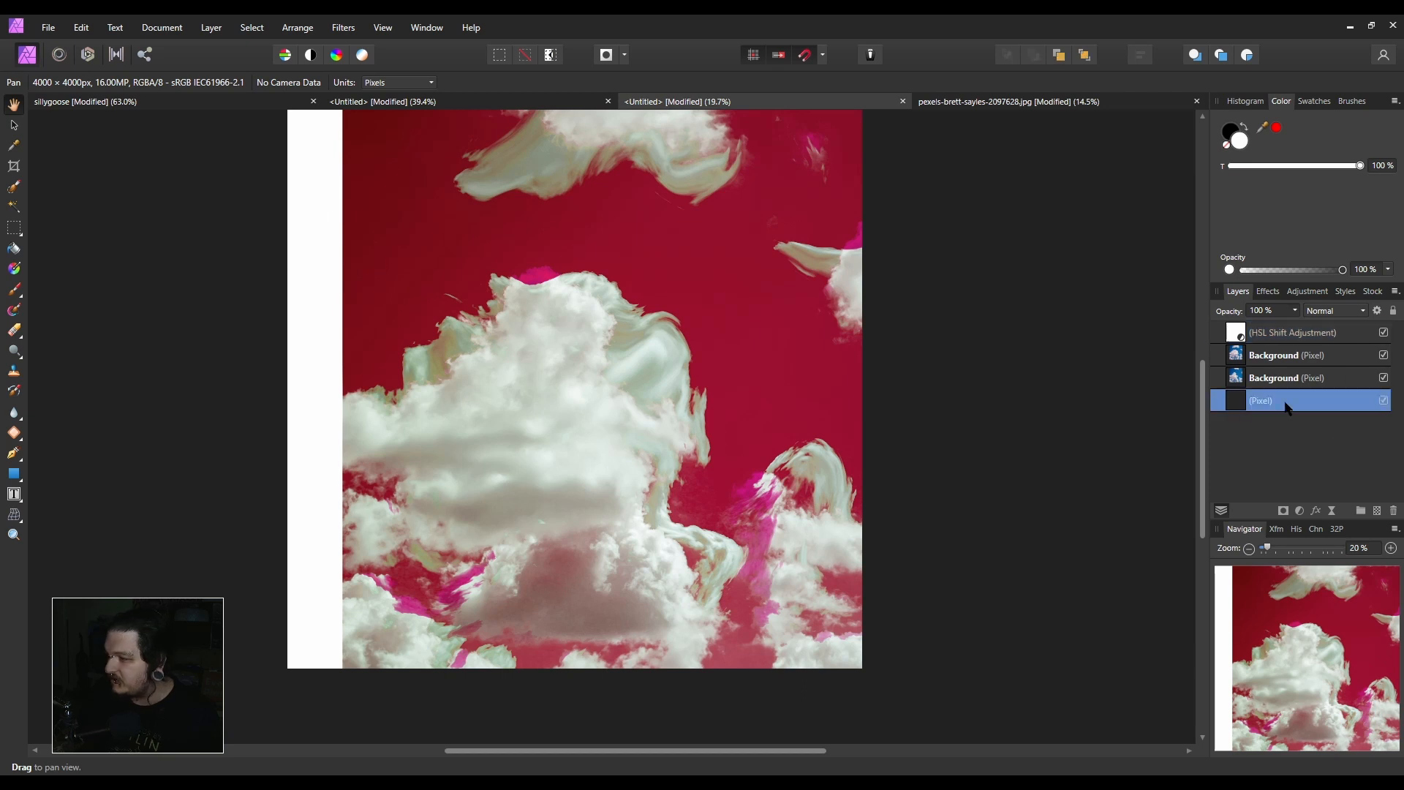
left_click(22, 486)
left_click(58, 85)
left_click_drag(234, 692, 952, 618)
left_click_drag(1237, 354, 1235, 324)
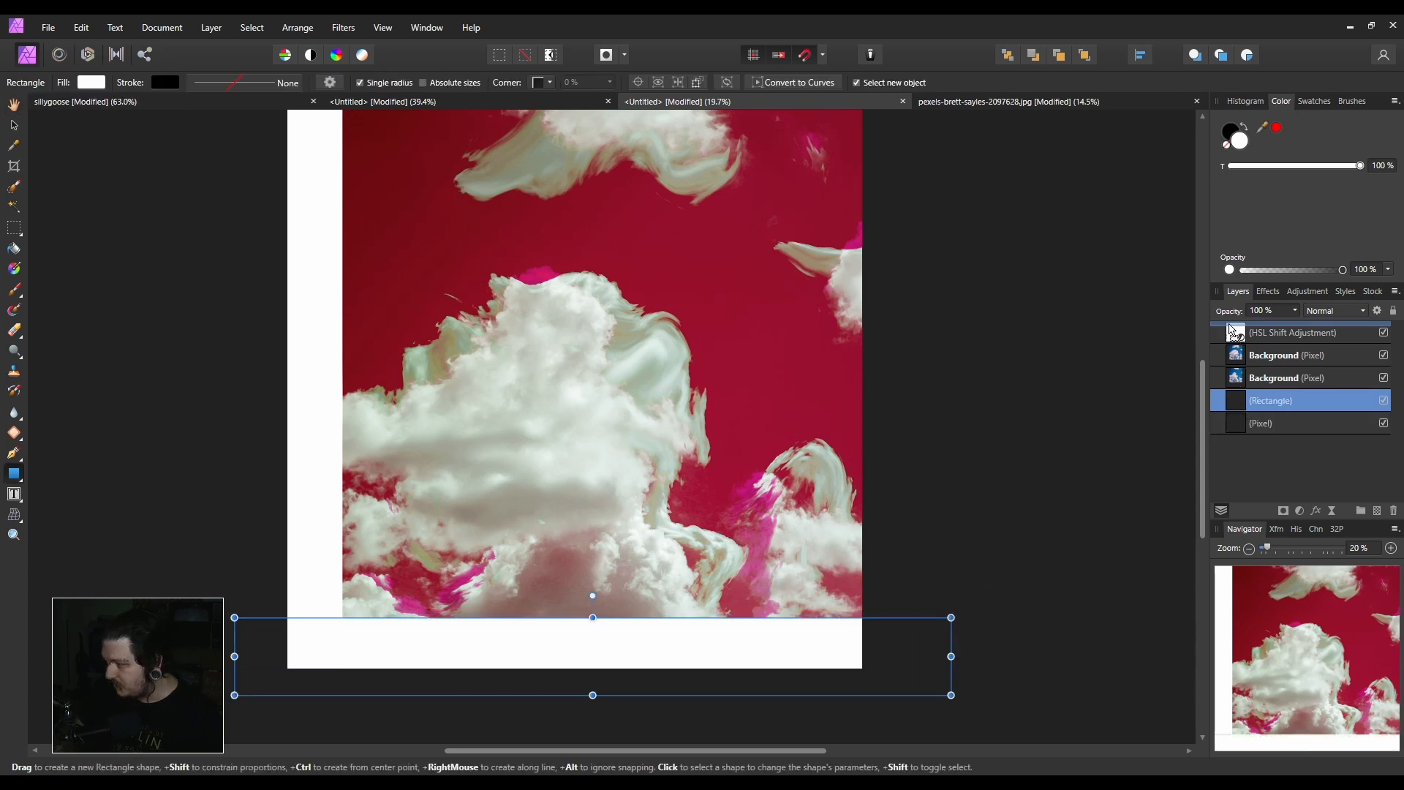
left_click(1006, 459)
scroll(558, 517, "down", 1)
left_click_drag(559, 517, 592, 495)
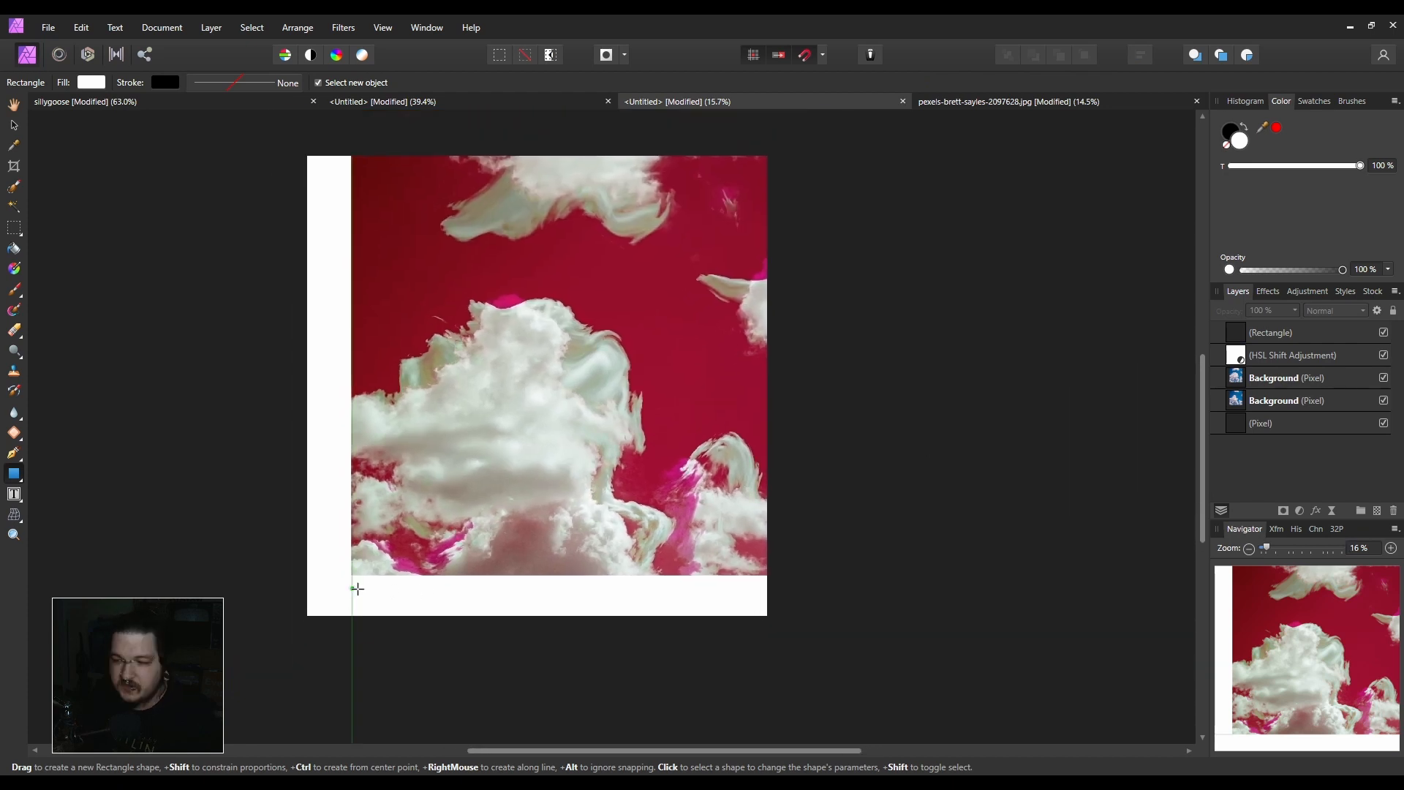
Try the rectangle beneath both cloud layers and return it to the top of the layer stack.
key("ctrl+z")
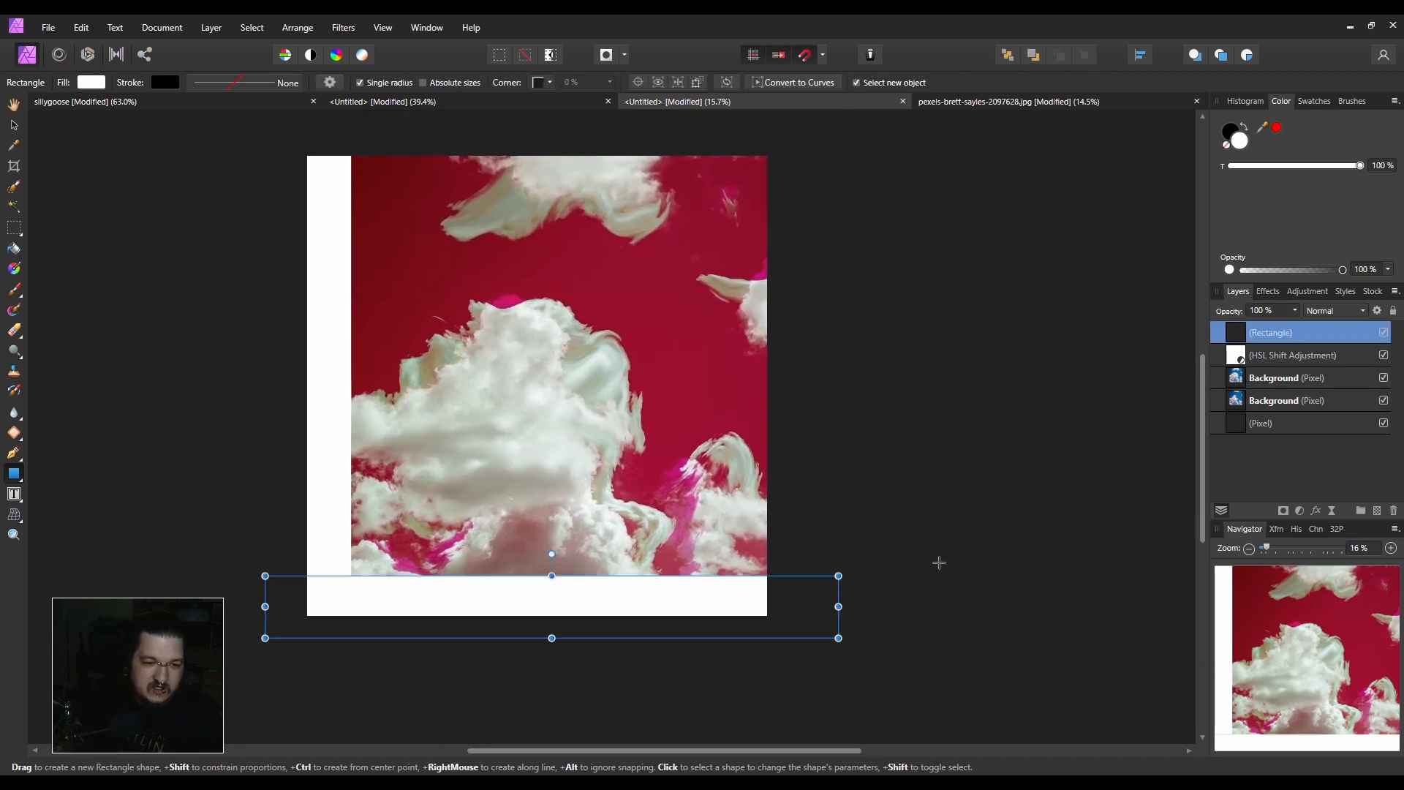
key("ctrl+[")
key("ctrl+[")
key("ctrl+[")
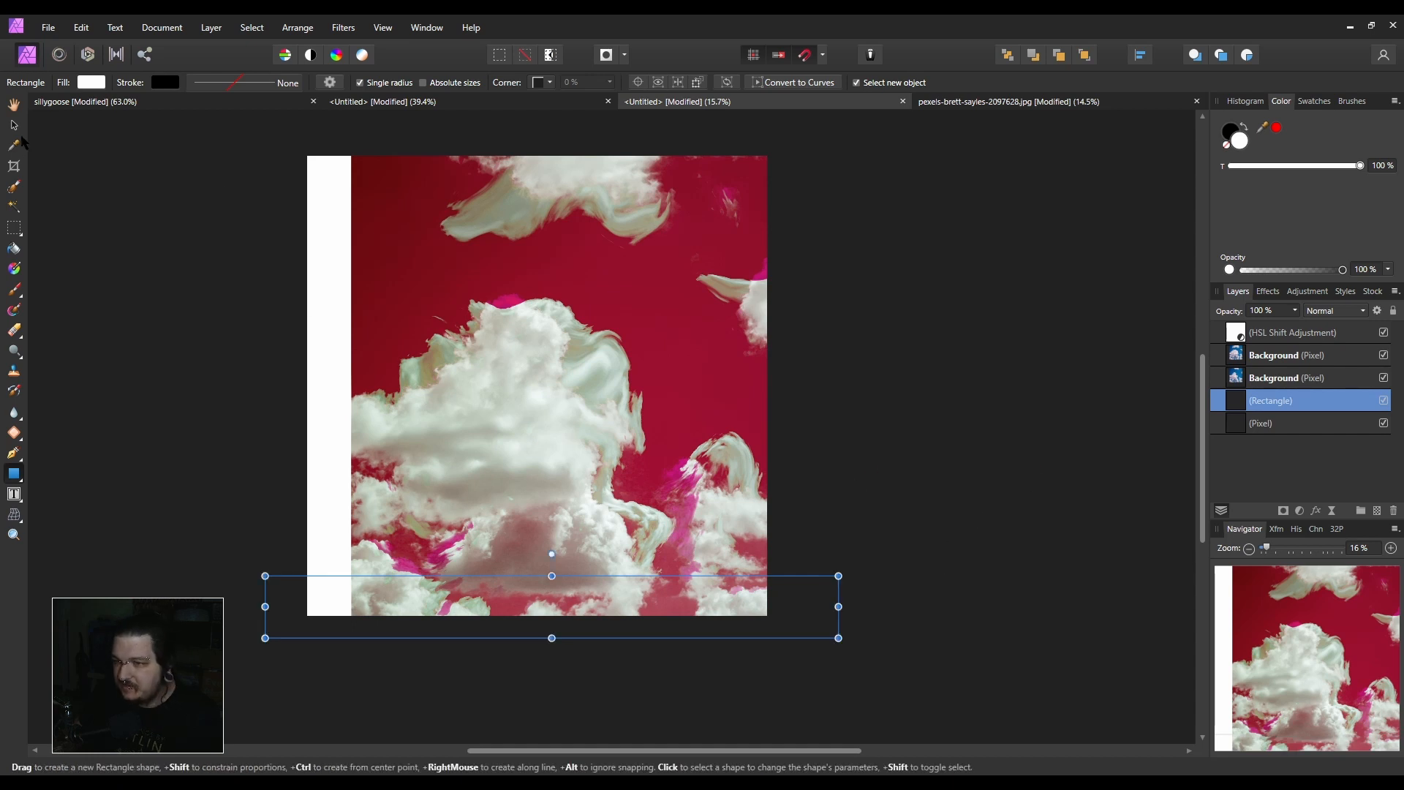
left_click_drag(1259, 403, 1290, 324)
Try the Difference blend mode on the rectangle.
left_click(1362, 313)
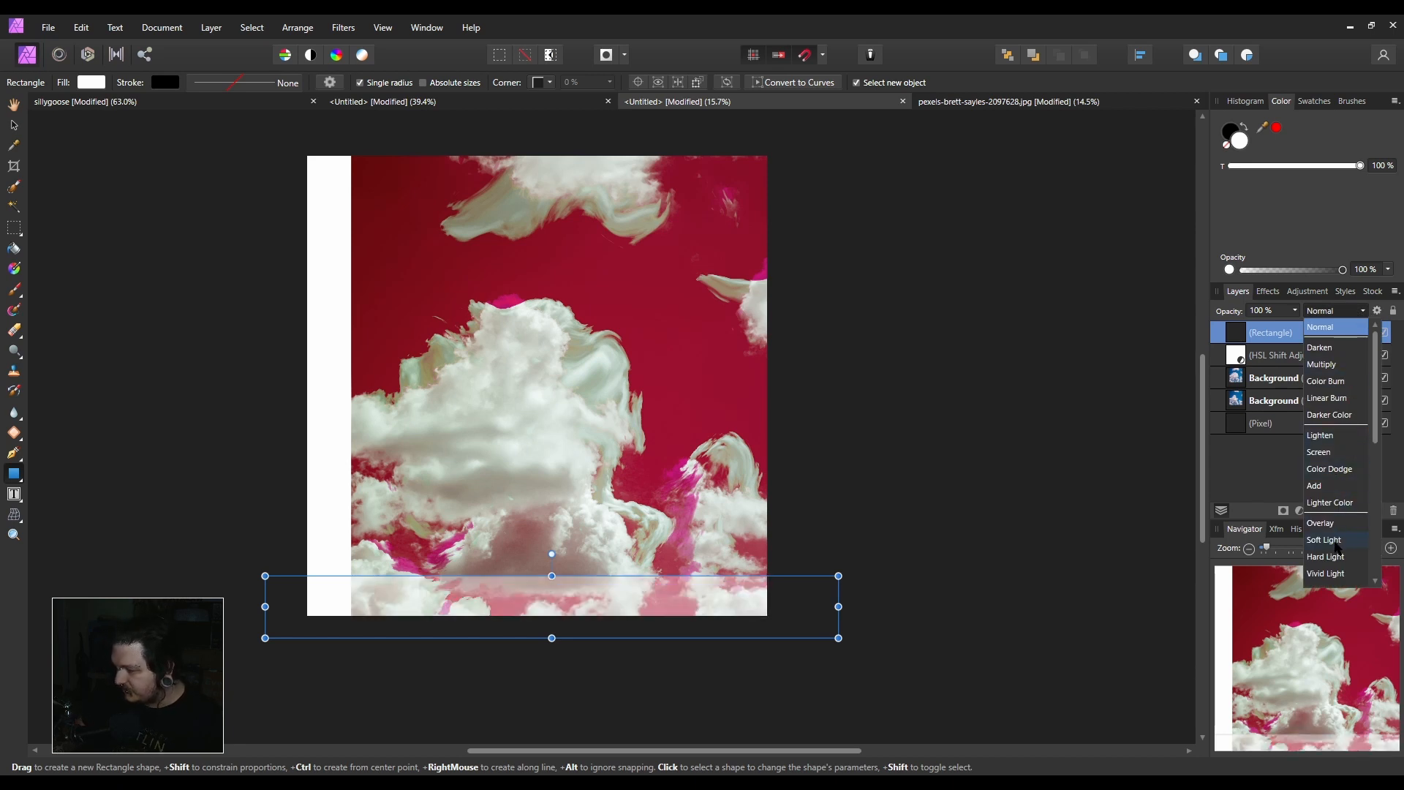
scroll(1339, 563, "down", 2)
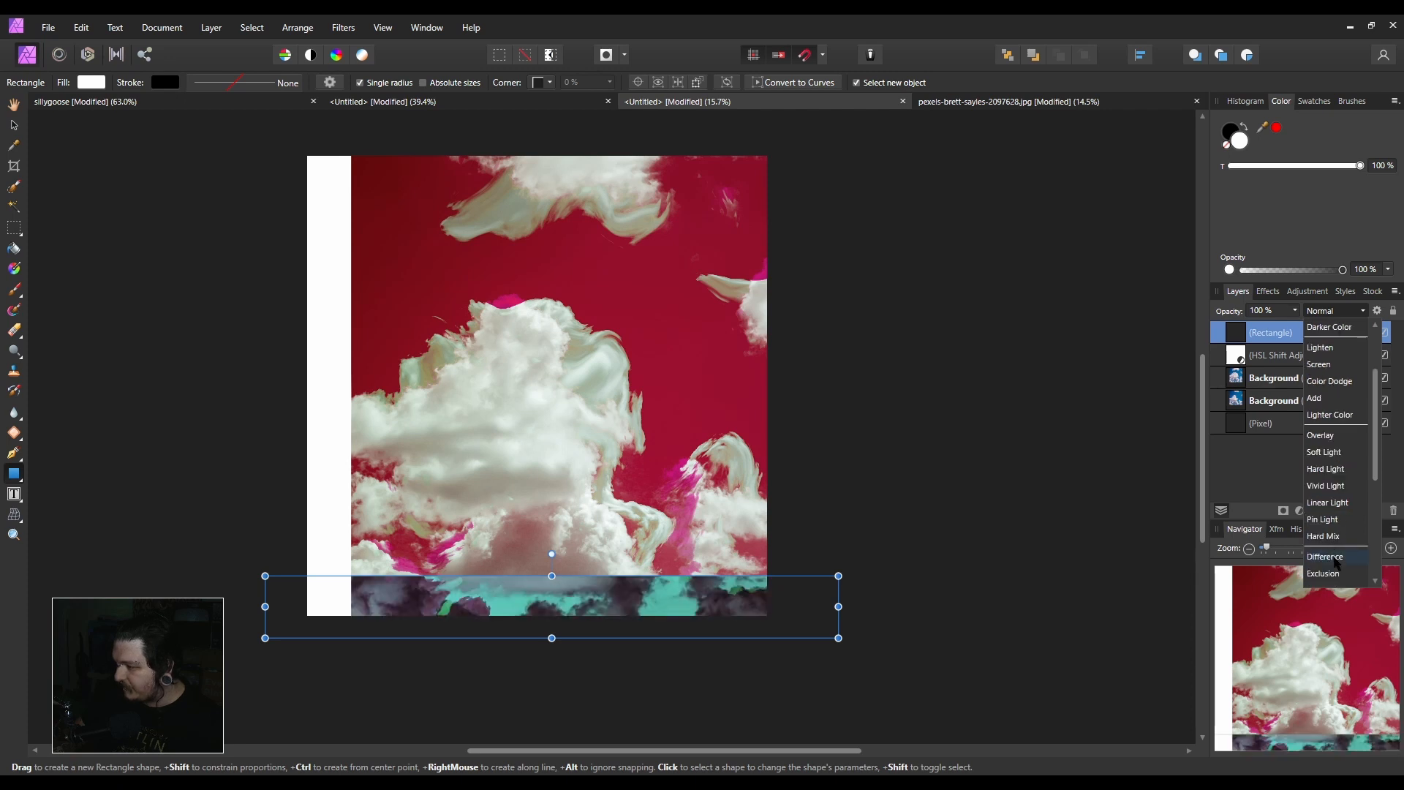
left_click(1335, 559)
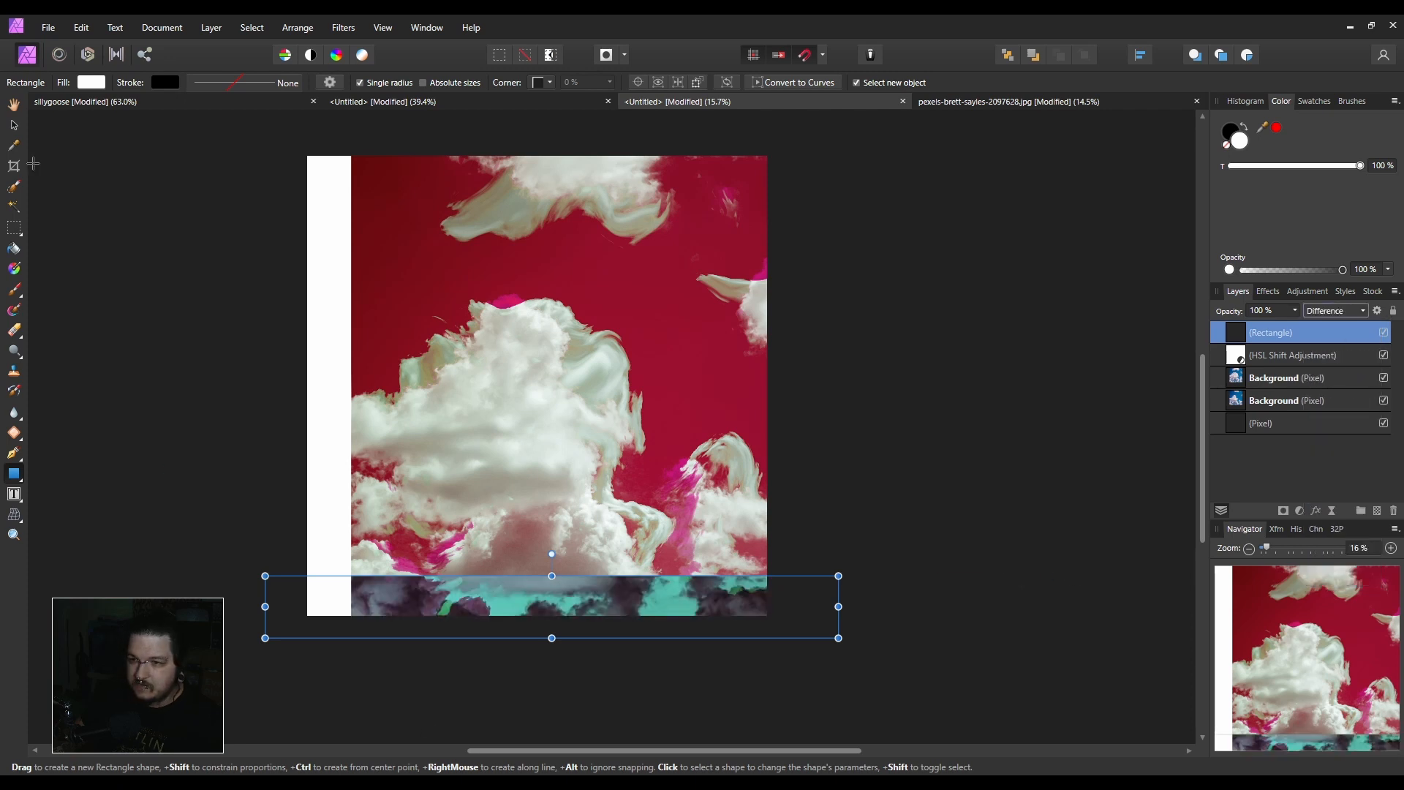
Reduce the rectangle to a thin horizontal strip across the main cloud's peak and undo the last position changes.
left_click(15, 126)
left_click_drag(808, 618, 573, 321)
left_click(923, 488)
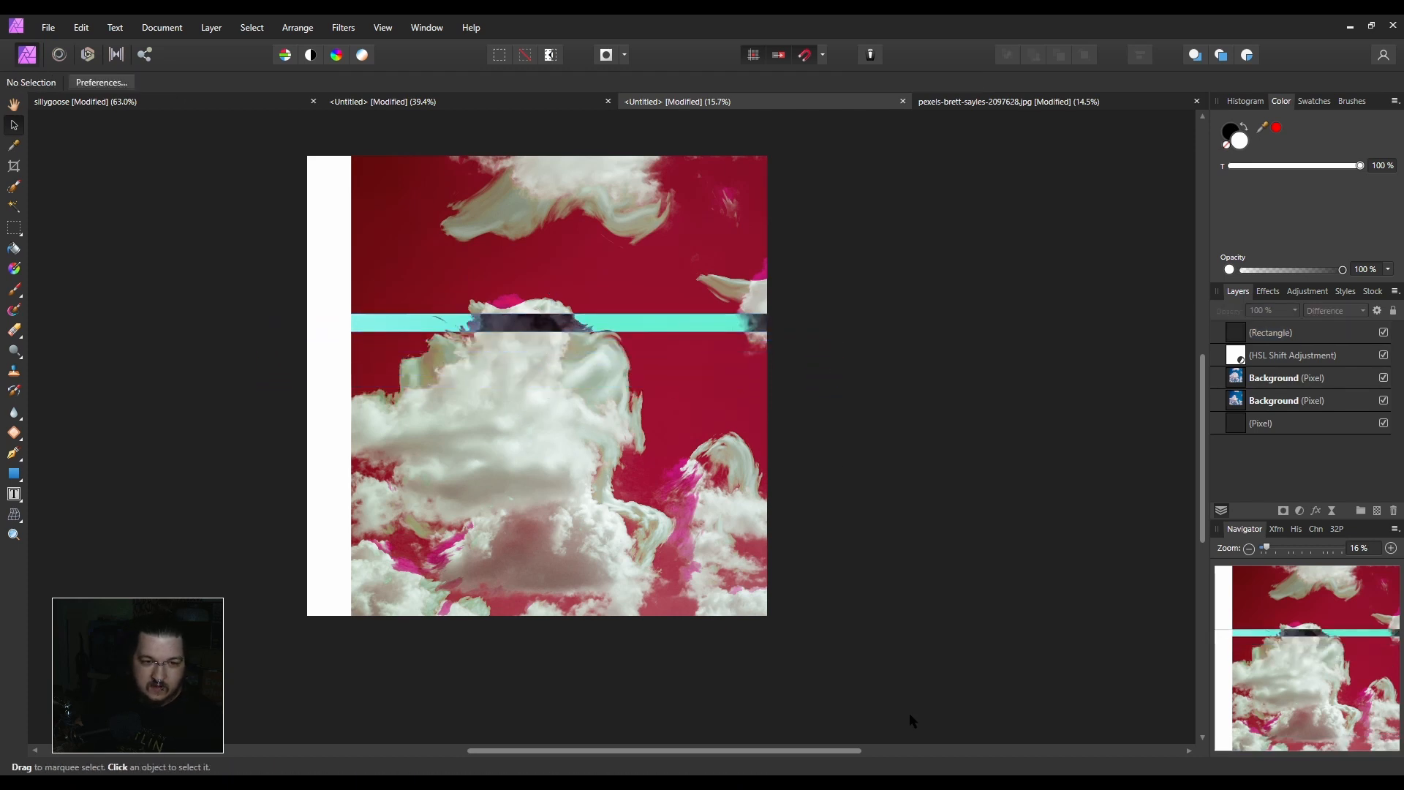
key("ctrl+z")
key("ctrl+z")
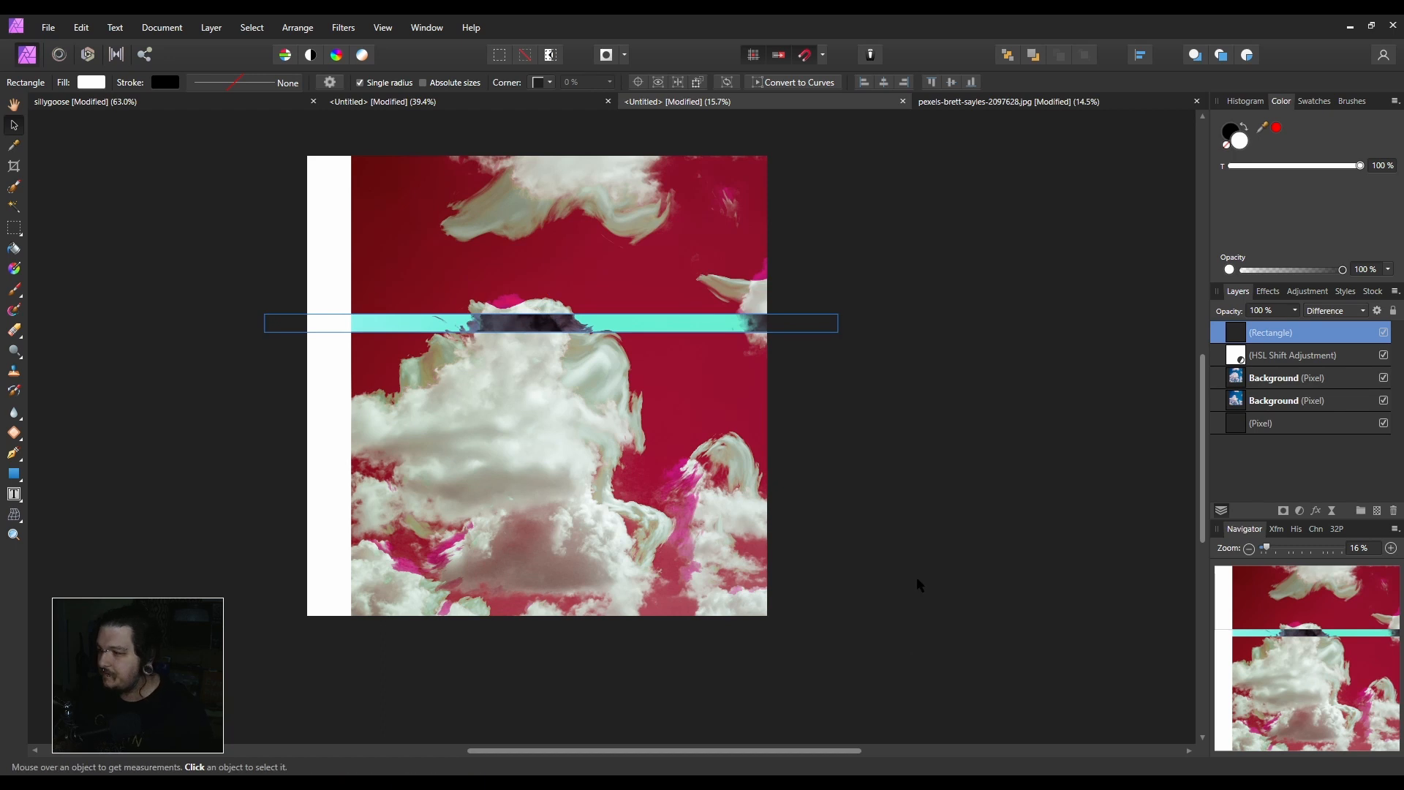
Cycle through the blend modes for the strip, including Subtract and Saturation, and set it to Average.
left_click(1327, 311)
left_click(1327, 311)
scroll(1328, 311, "down", 2)
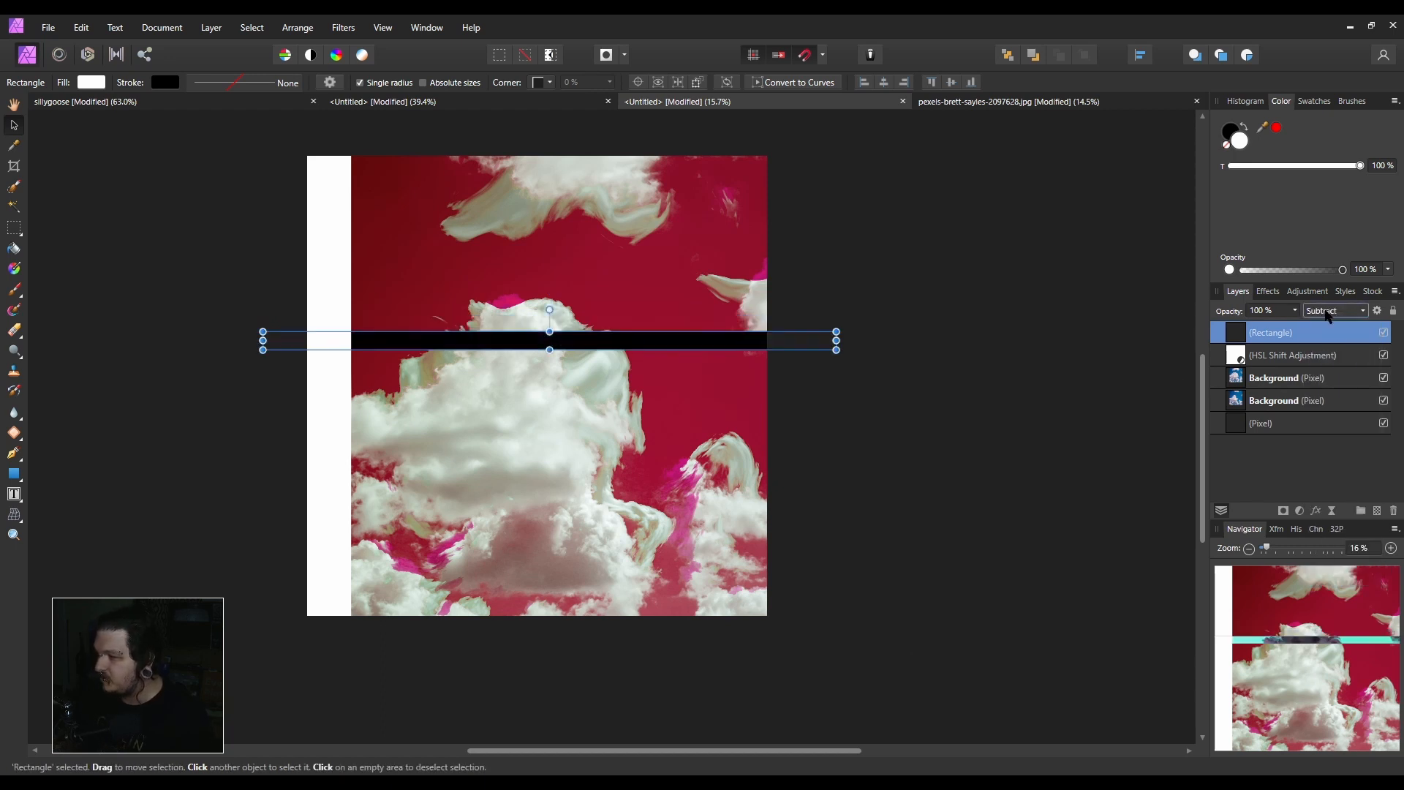
scroll(1328, 314, "up", 1)
scroll(1328, 315, "down", 2)
scroll(1332, 317, "down", 2)
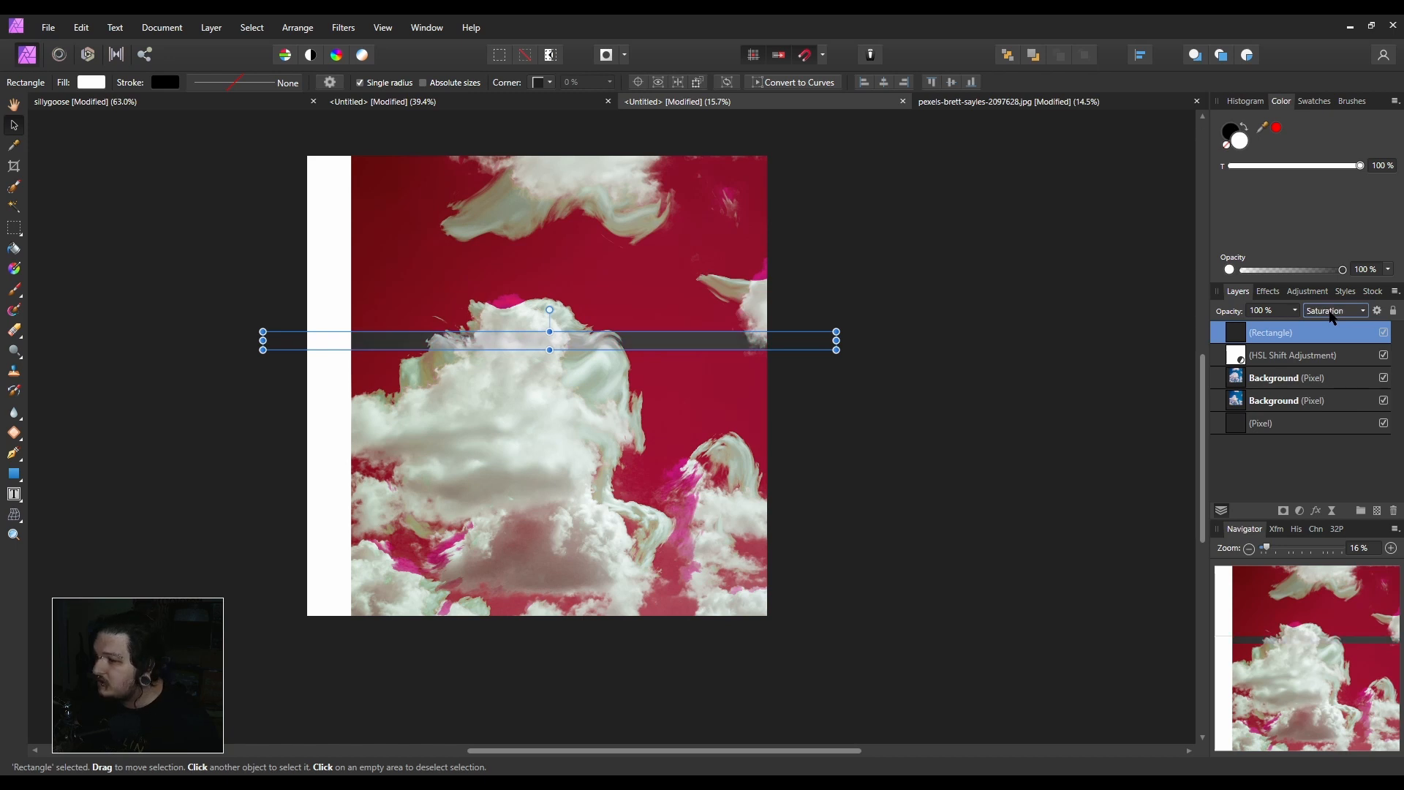
scroll(1332, 318, "down", 2)
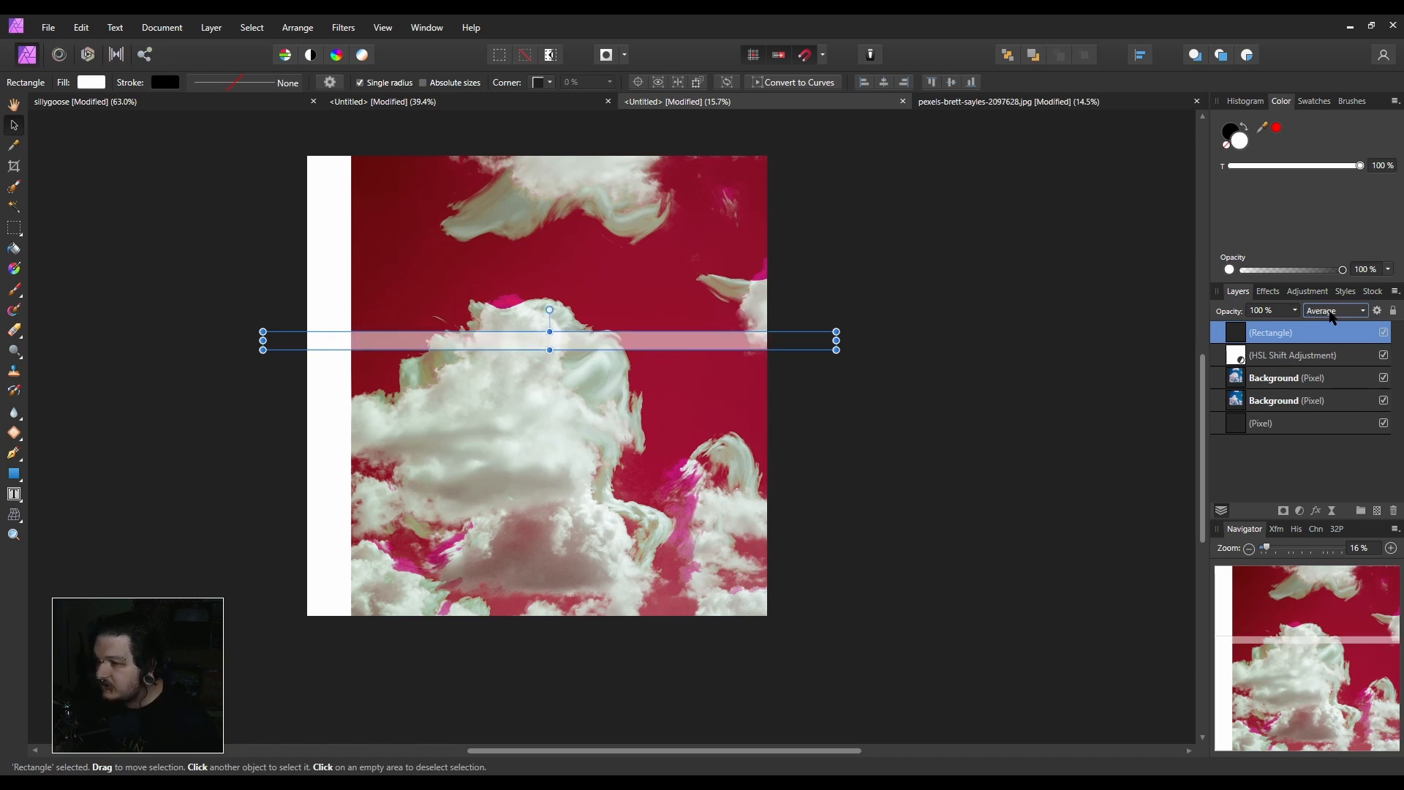
Move the strip to the canvas's lower edge and extend it upward to a height of about 1016 px.
left_click_drag(647, 350, 648, 618)
left_click_drag(552, 596, 552, 498)
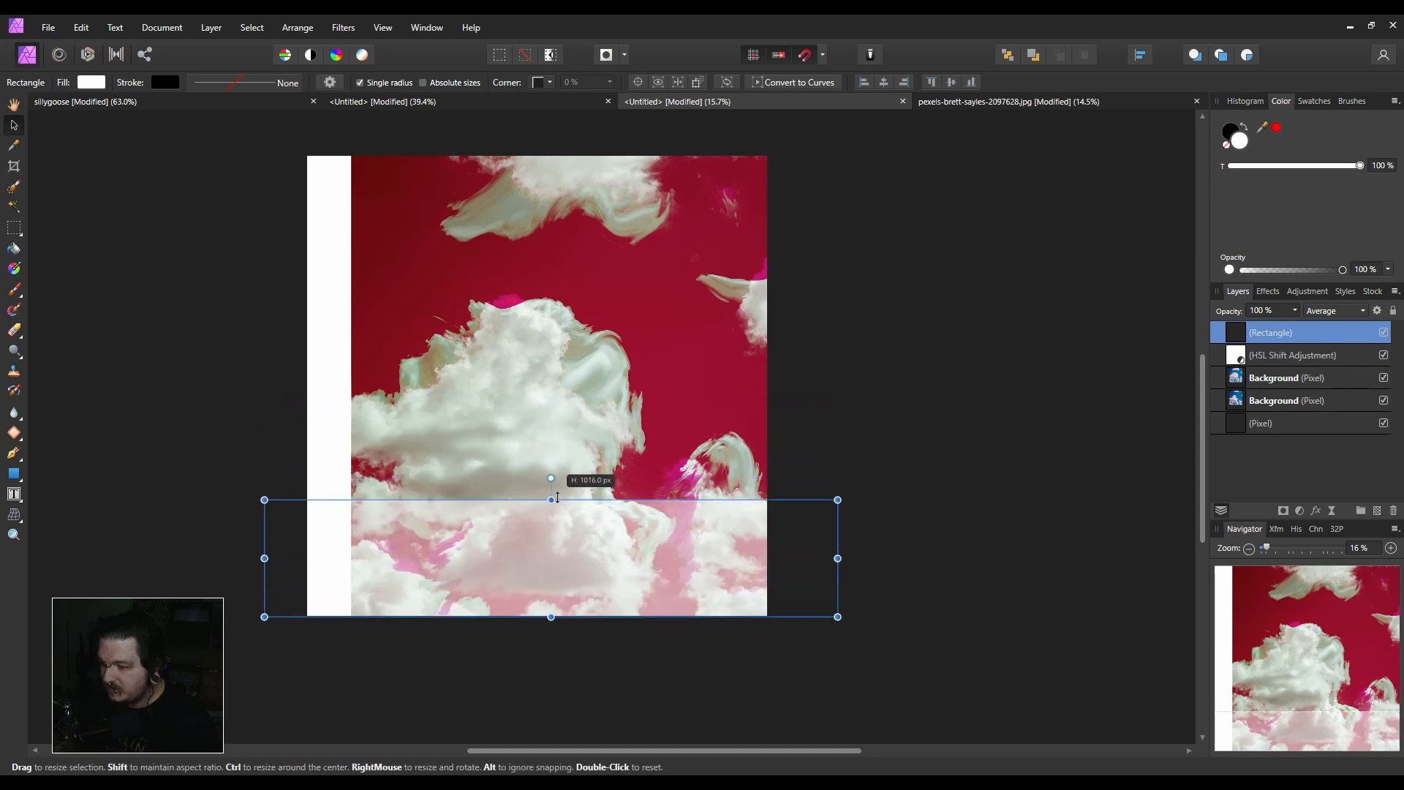
left_click(596, 693)
left_click(943, 598)
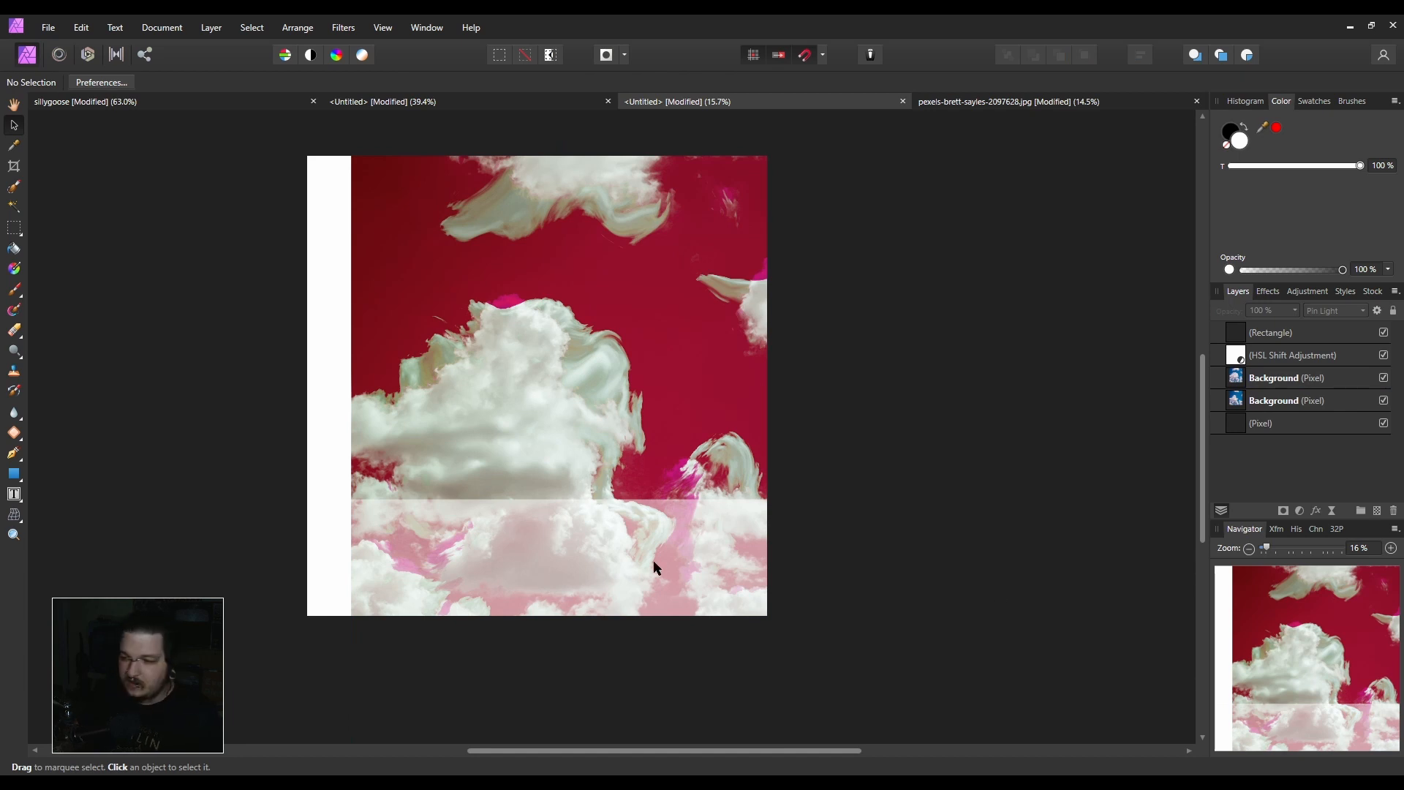
Shrink the rectangle back to a thin strip and move it to the canvas's top edge.
left_click(683, 538)
left_click_drag(550, 499, 541, 601)
left_click(555, 705)
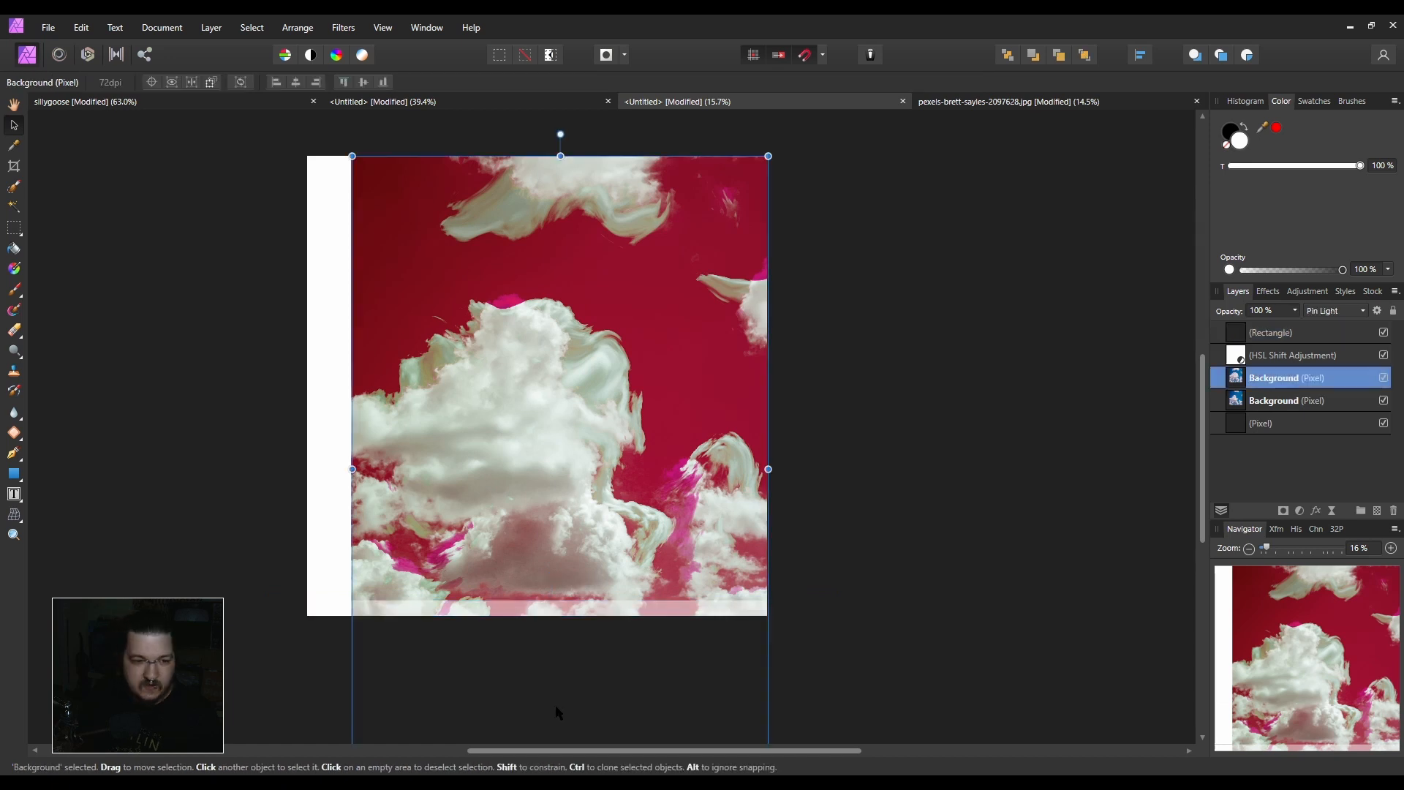
left_click(864, 642)
left_click_drag(582, 621, 602, 170)
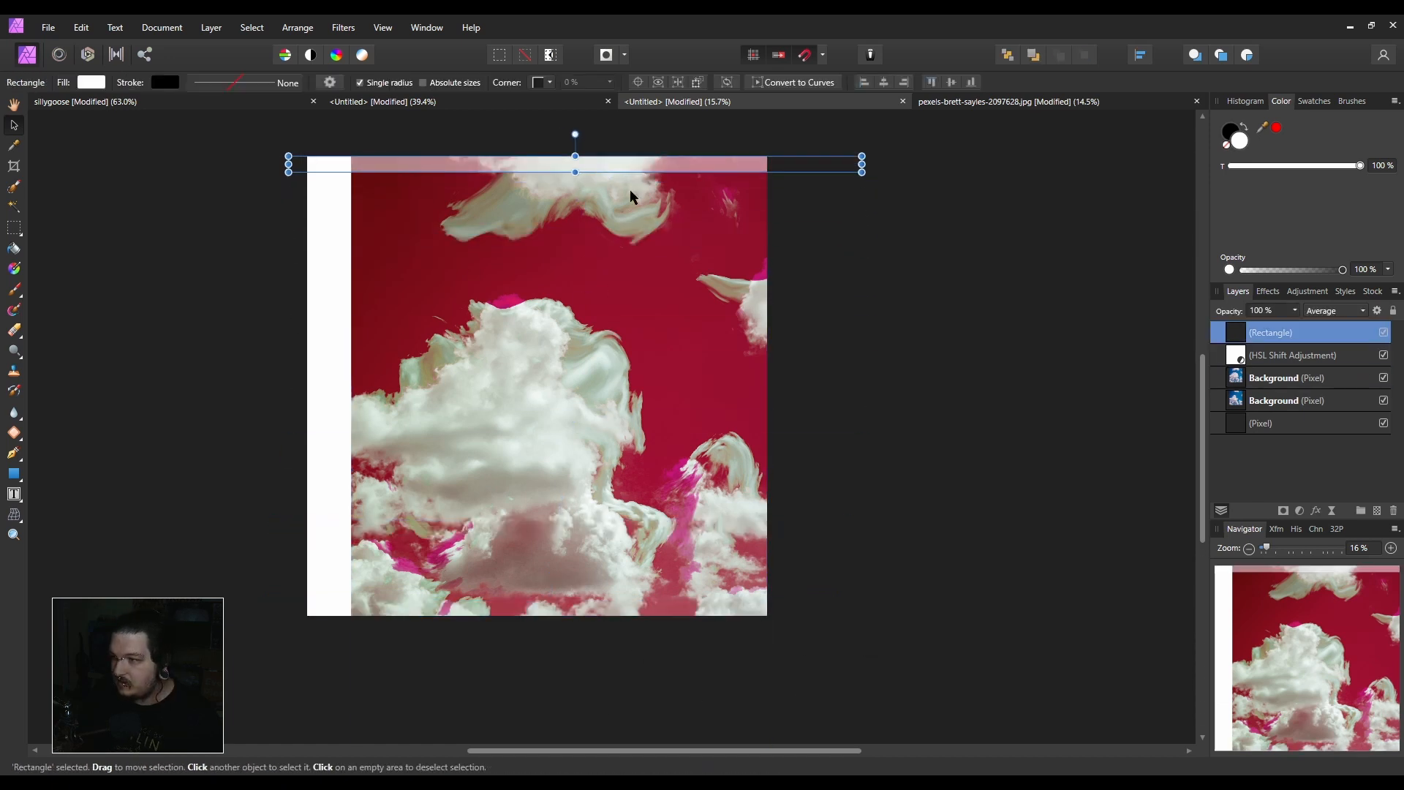
left_click(905, 310)
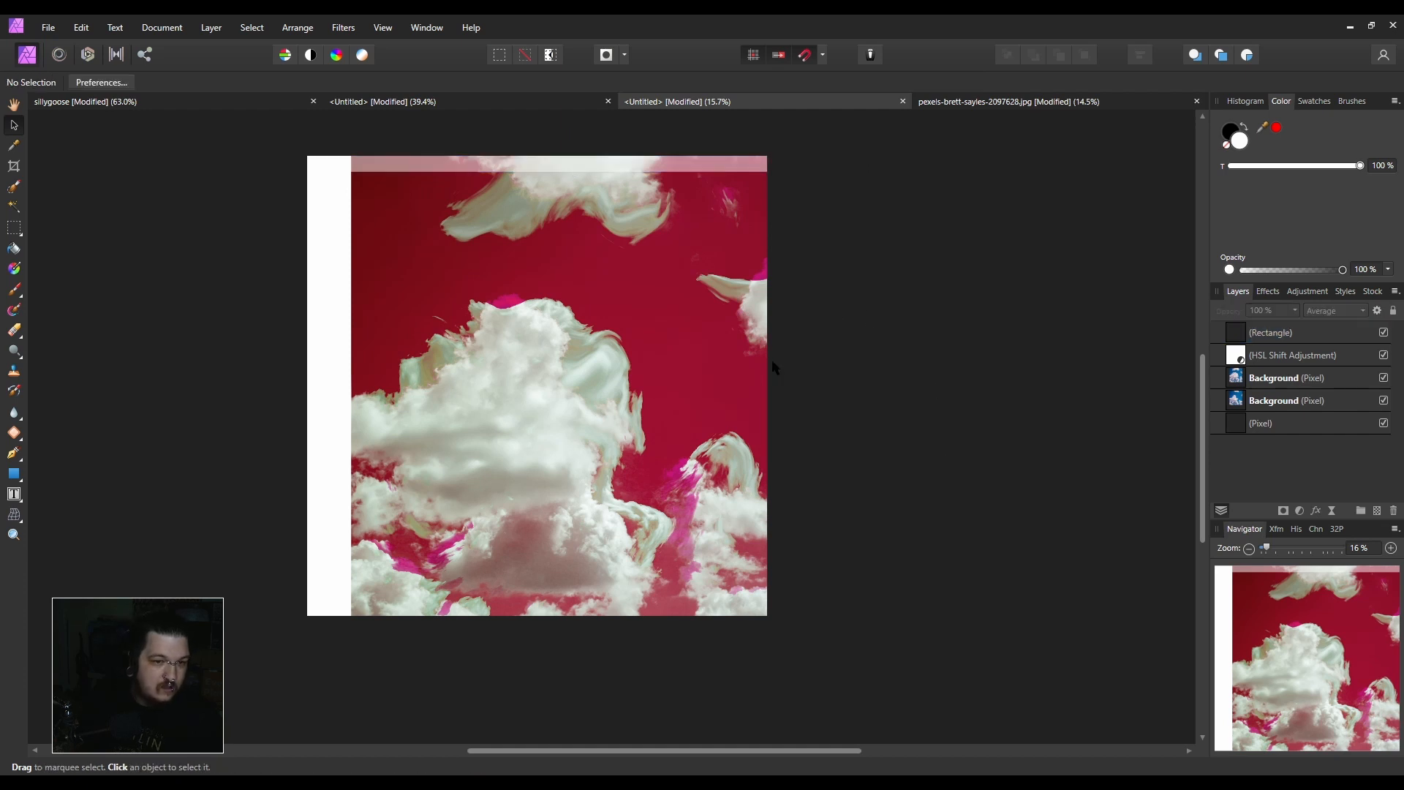
Move the translucent strip down across the middle of the main cloud, then delete it.
left_click_drag(614, 164, 620, 385)
left_click(282, 493)
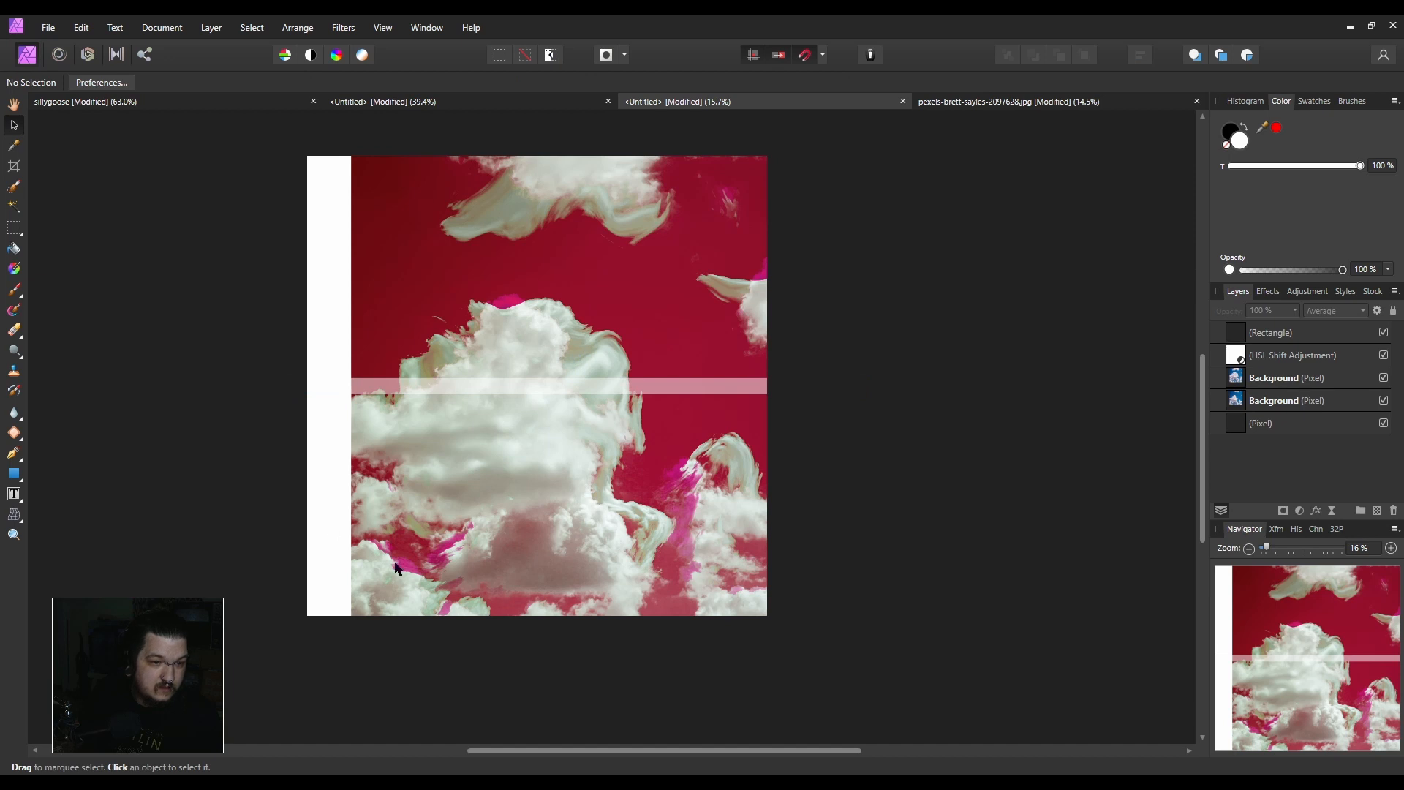
left_click(695, 388)
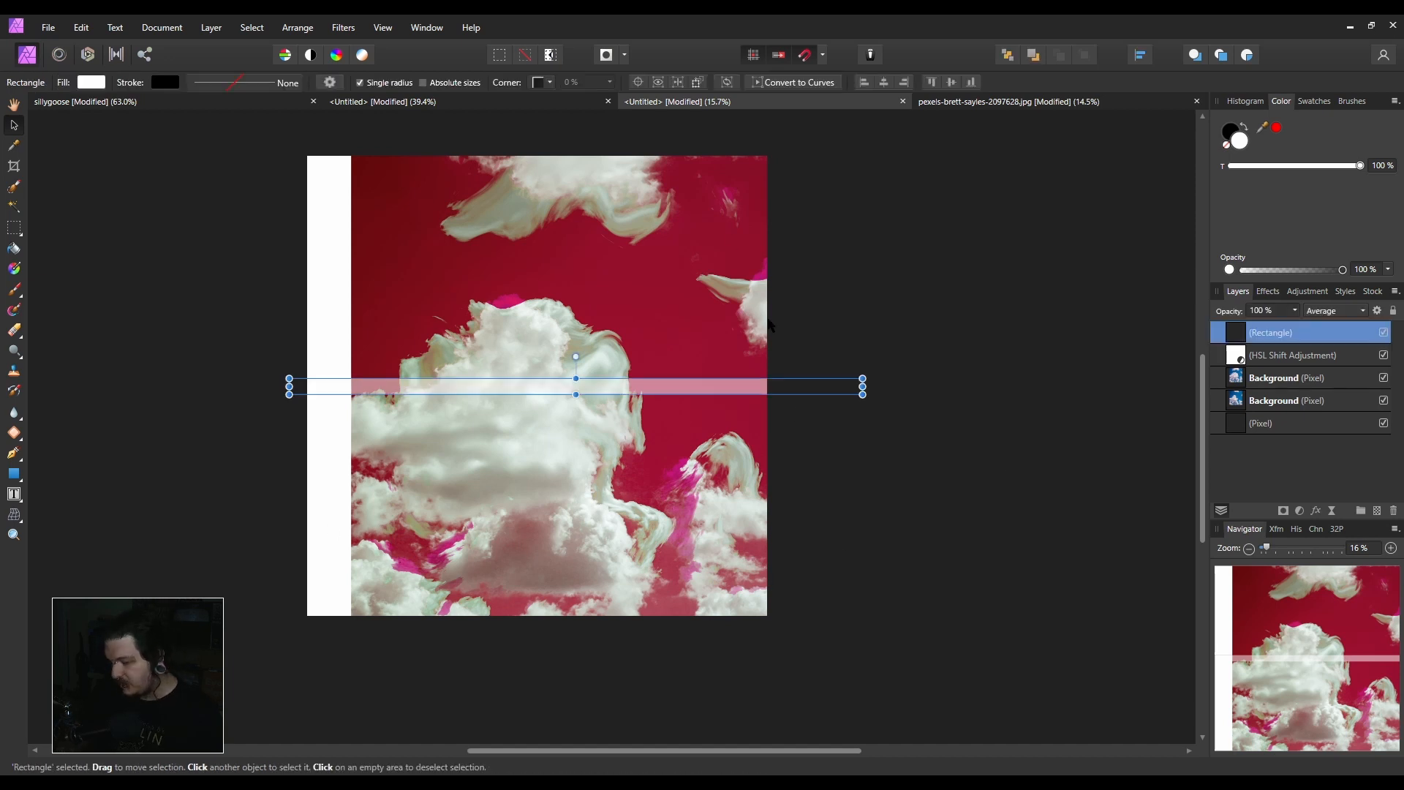
key("Delete")
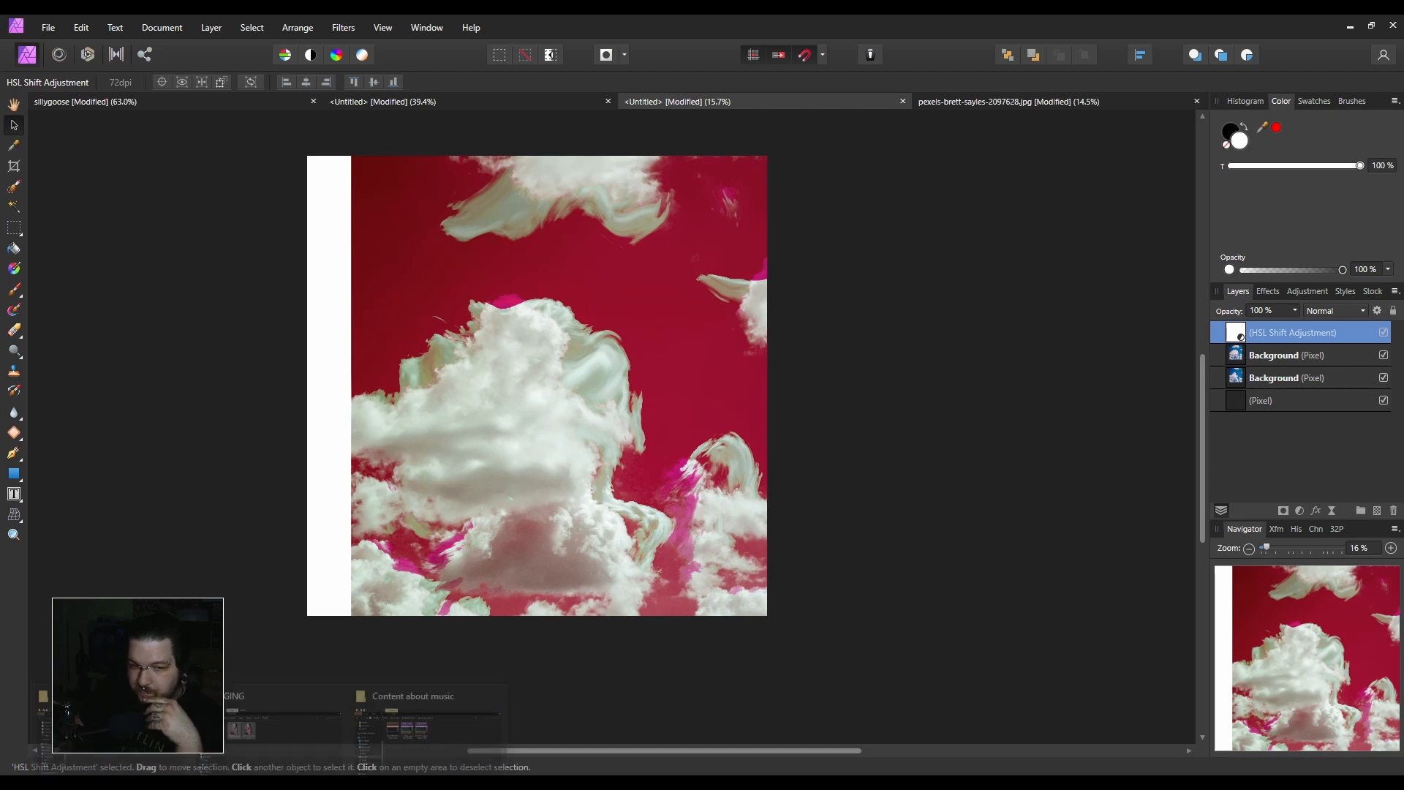
Open the lightning photo from the Unsplash folder, select the entire image and copy it.
left_click(48, 27)
left_click(98, 194)
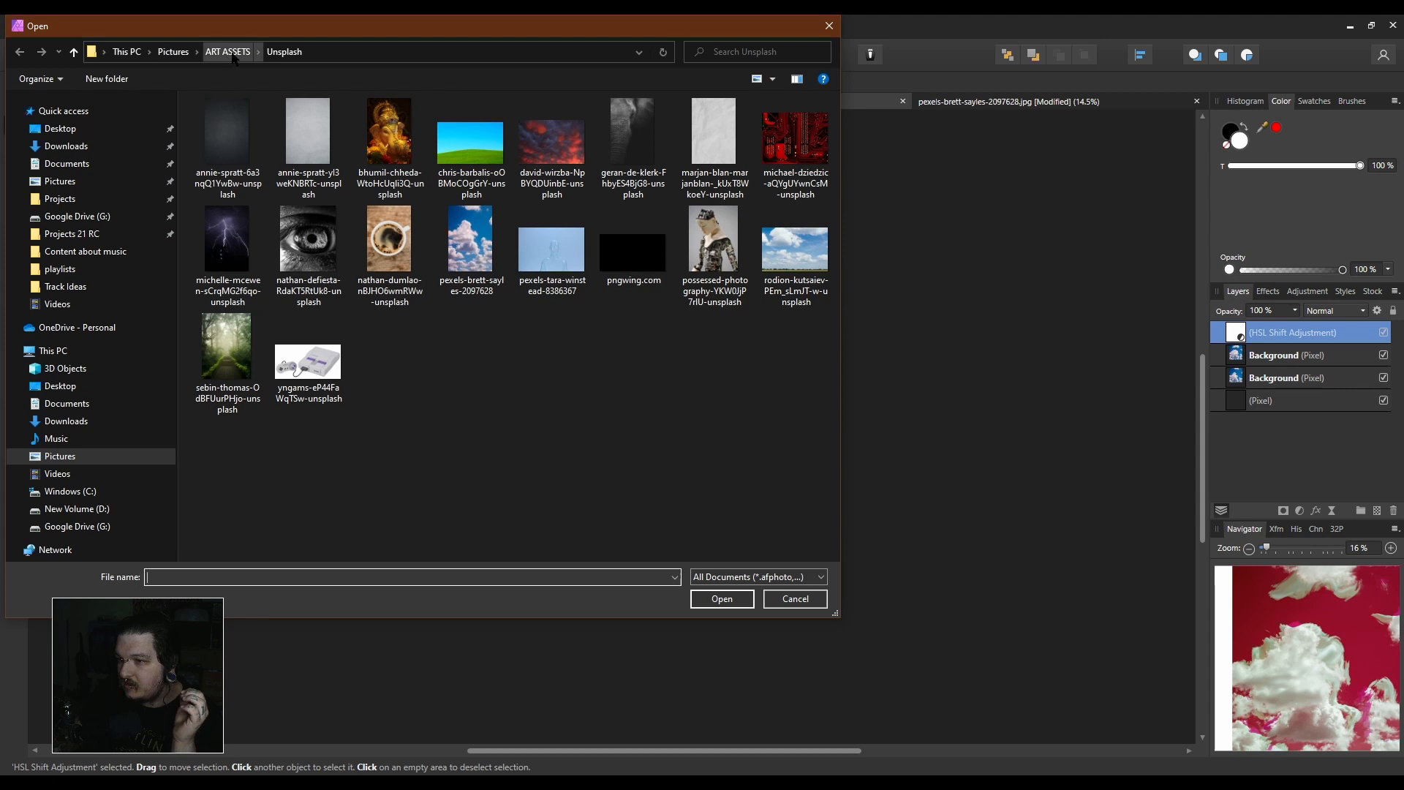
double_click(226, 238)
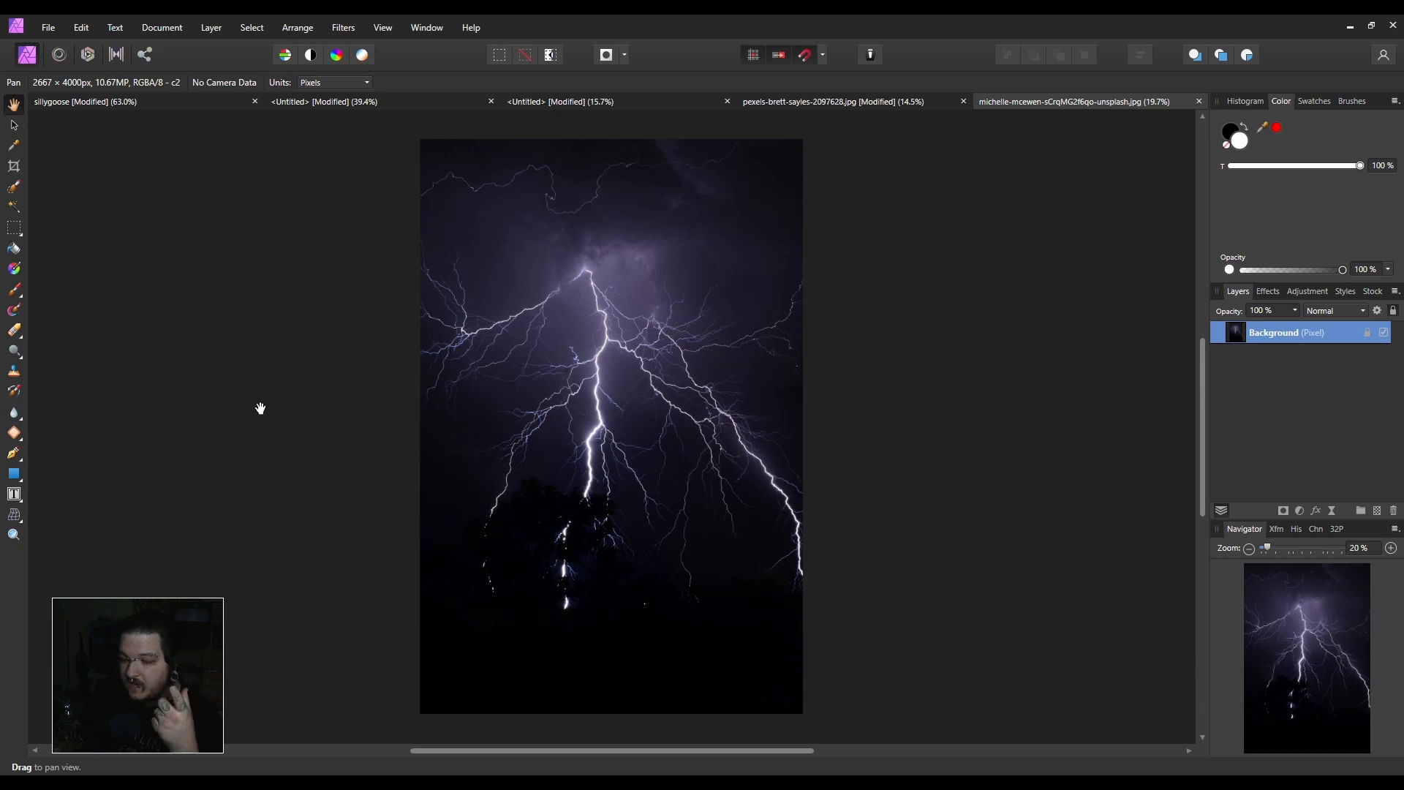
left_click(15, 126)
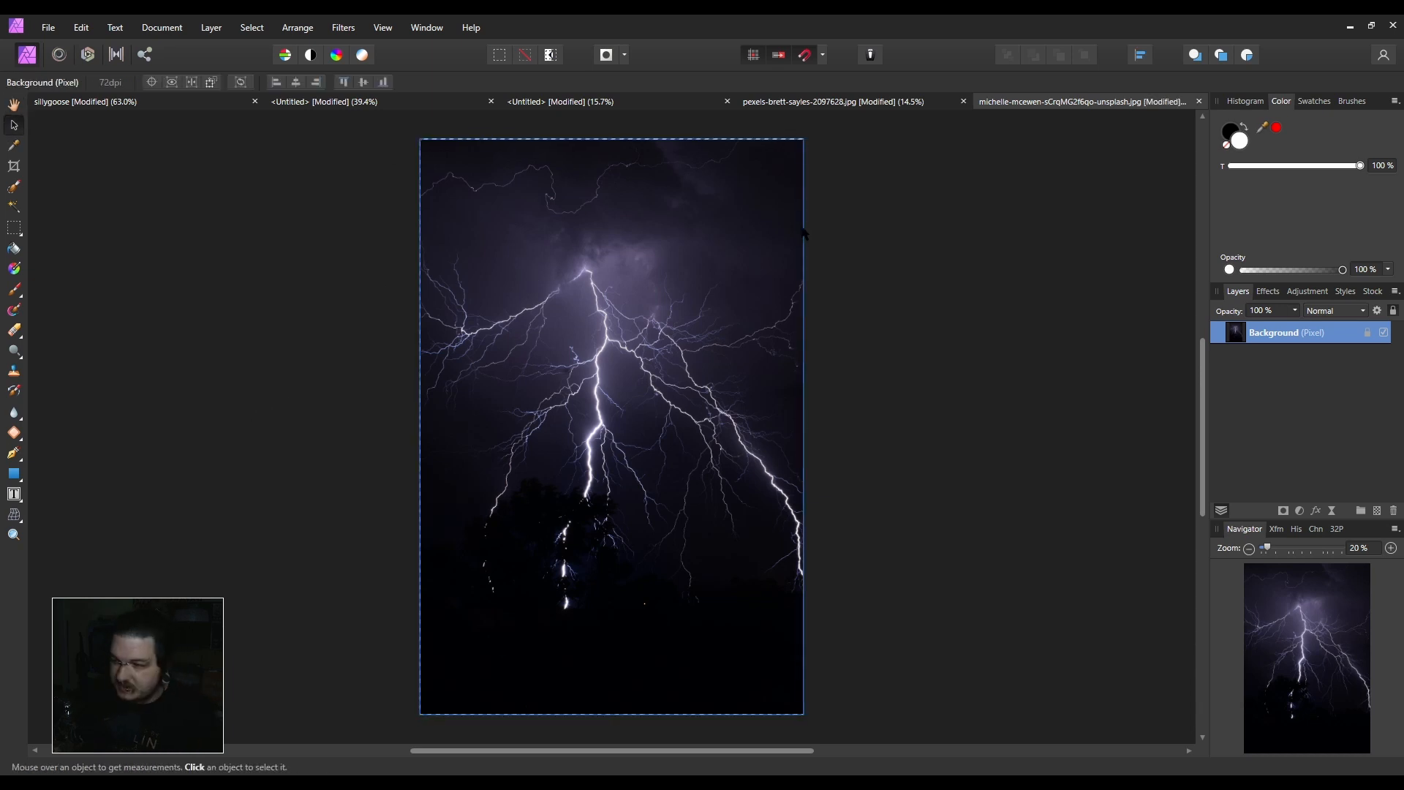
key("h")
Paste the lightning image into the red cloud artwork, then enlarge and position it to cover the full width of the cloud photo.
left_click(825, 108)
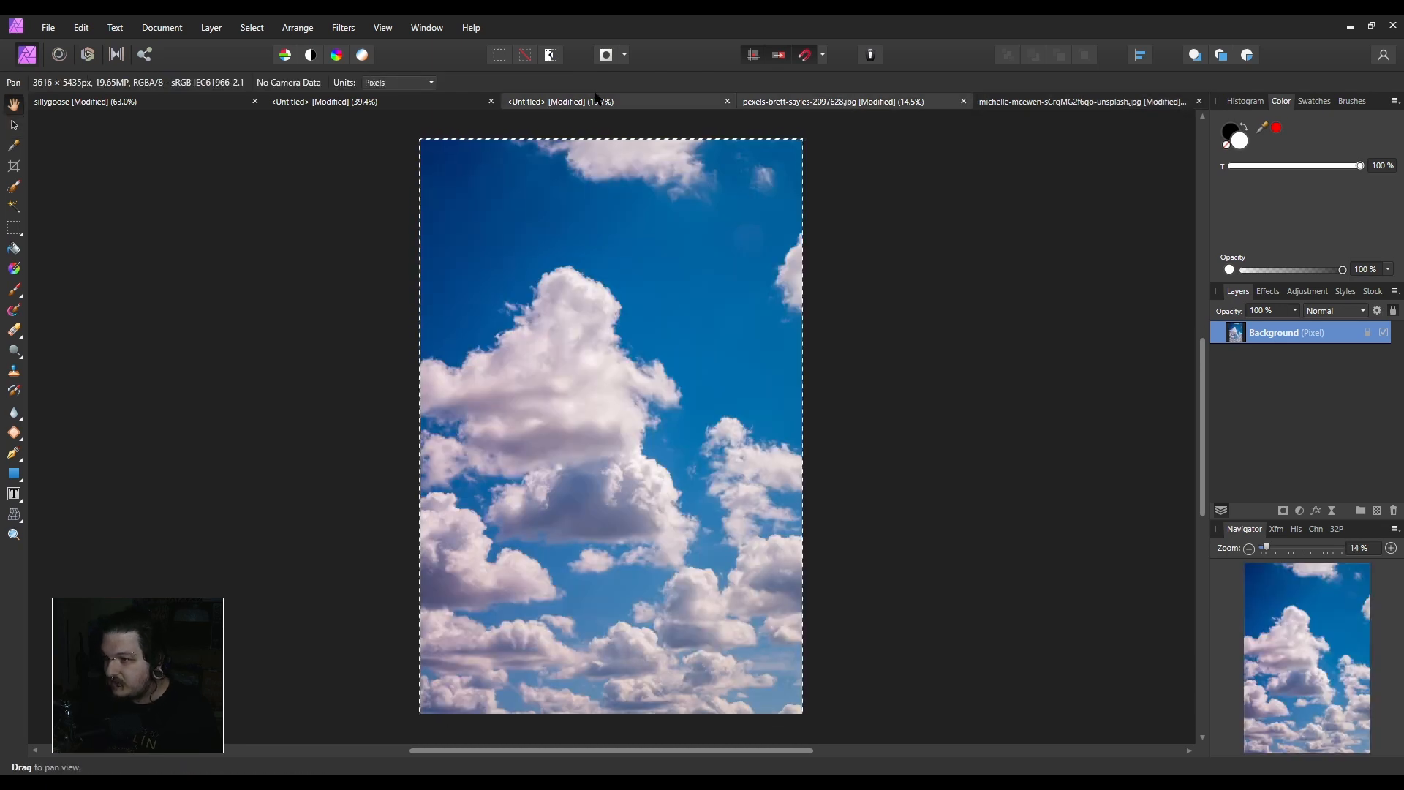
left_click(561, 101)
key("v")
key("ctrl+v")
left_click_drag(357, 364, 471, 363)
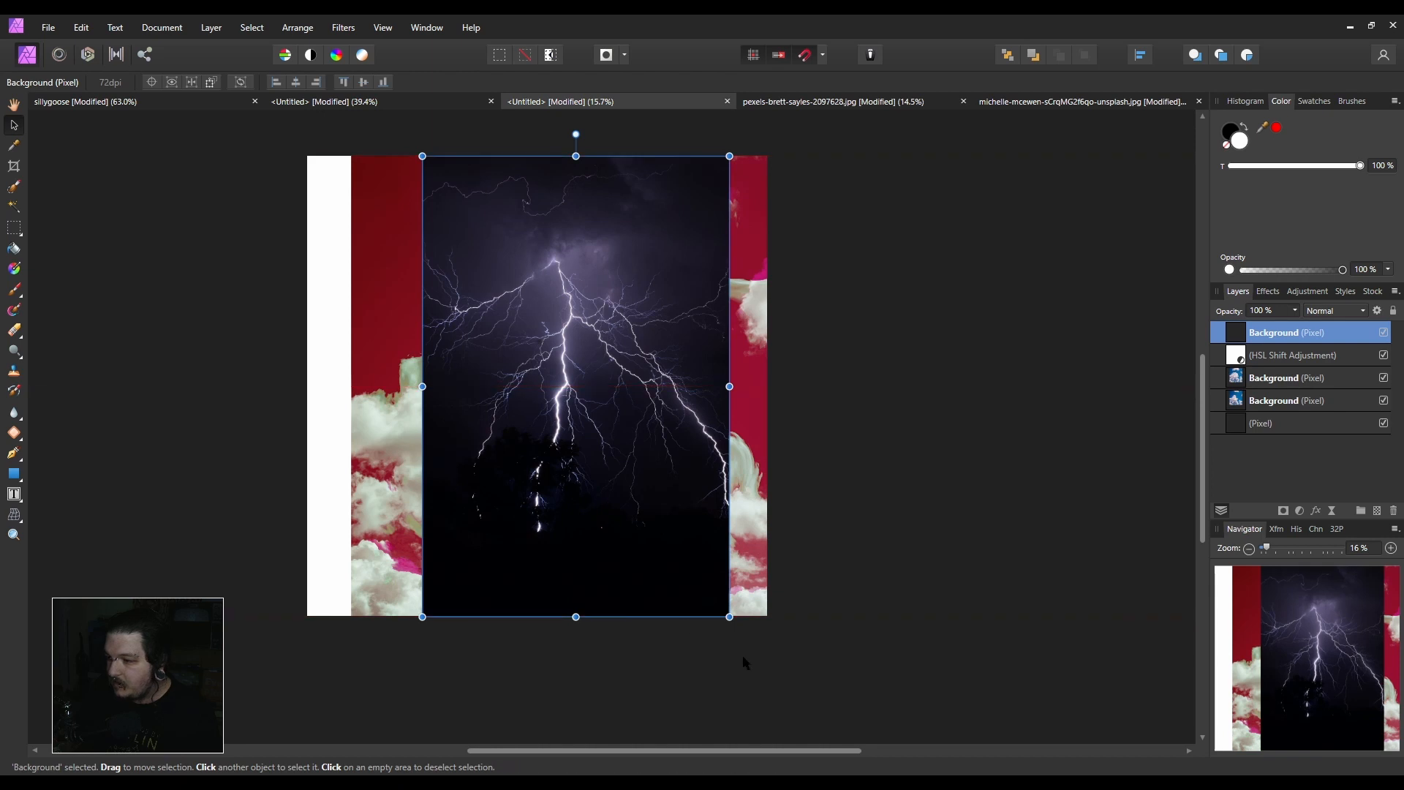
left_click_drag(729, 617, 782, 696)
left_click_drag(717, 661, 710, 671)
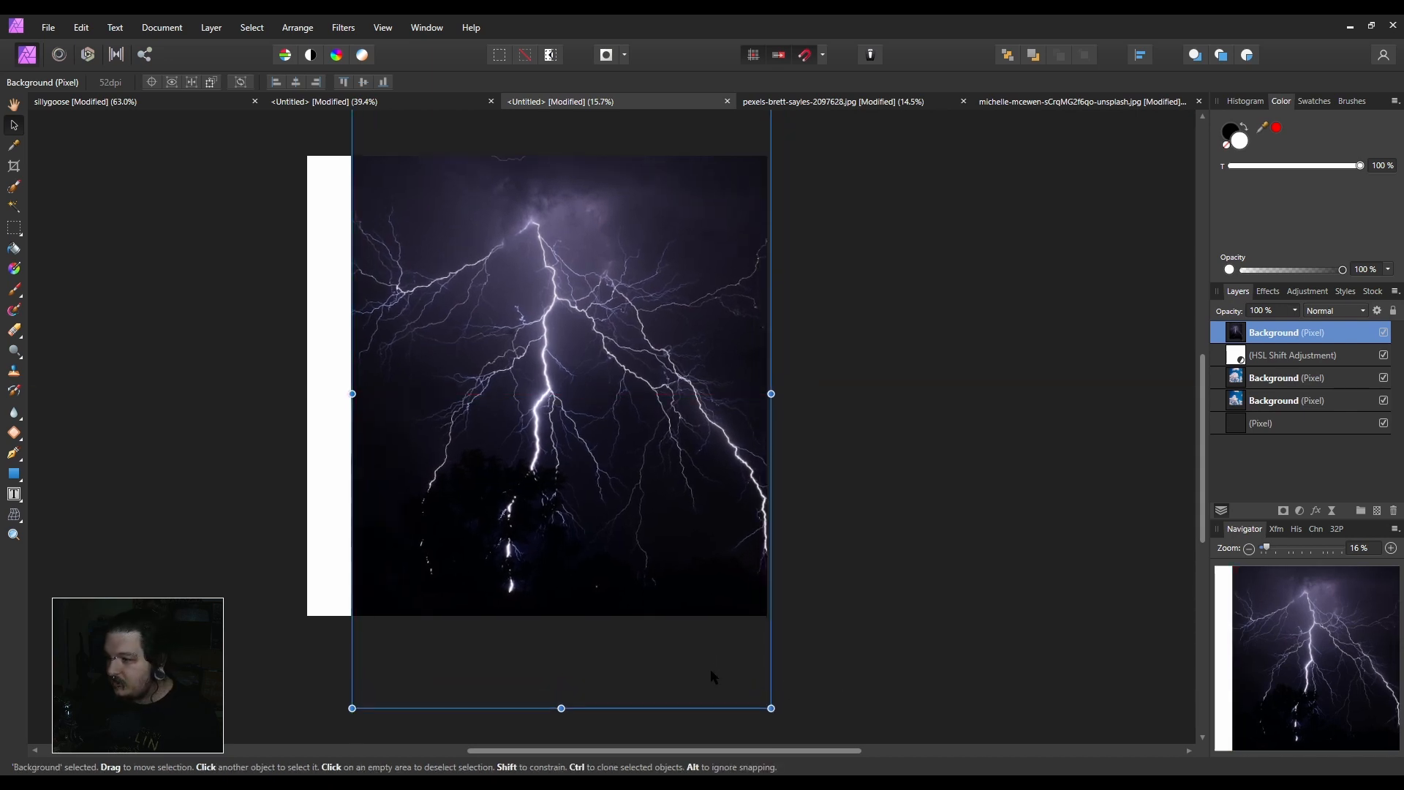
Set the lightning layer to Hard Light at 36% opacity and move it below the HSL Shift Adjustment layer.
left_click(1329, 311)
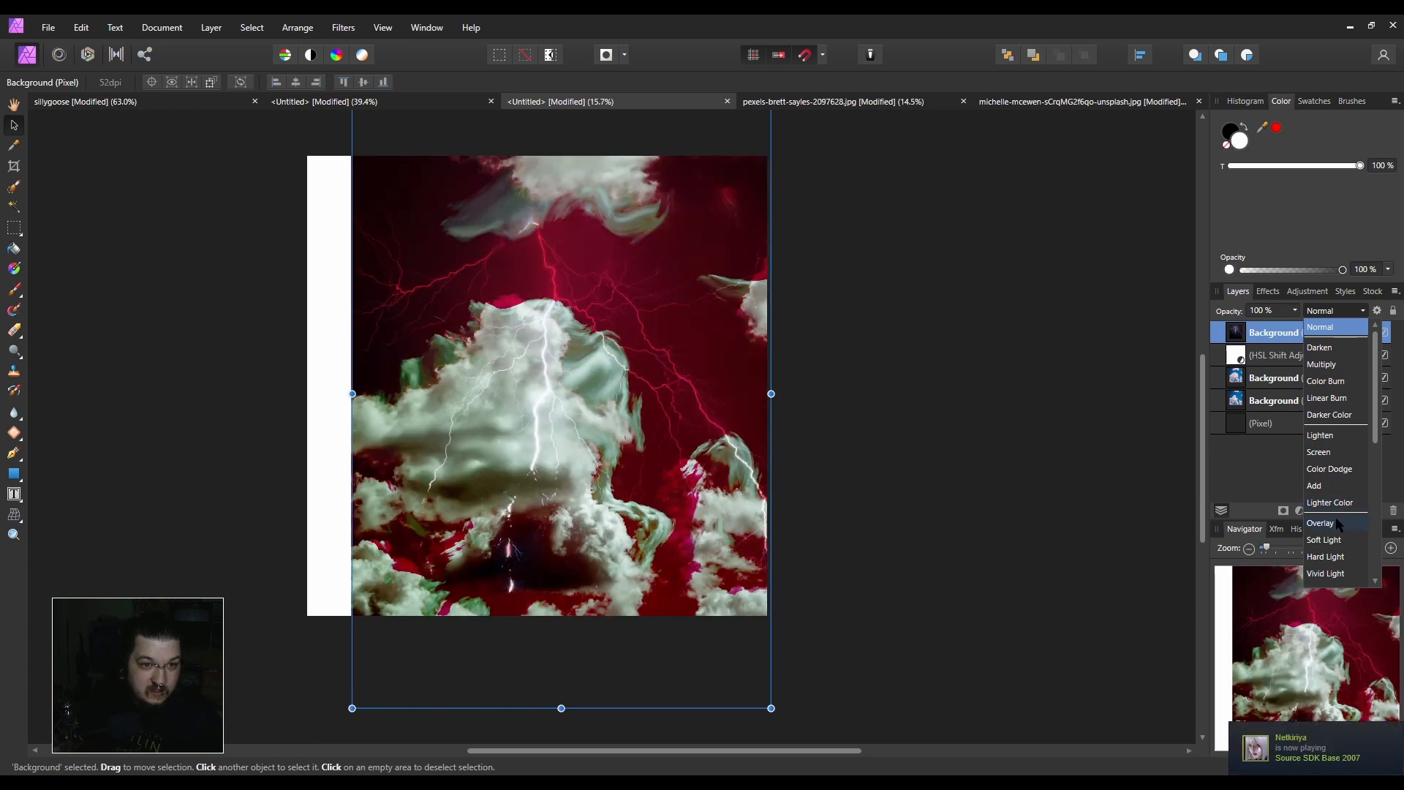
left_click(1338, 559)
left_click(1295, 310)
left_click_drag(1295, 333, 1223, 371)
left_click(932, 414)
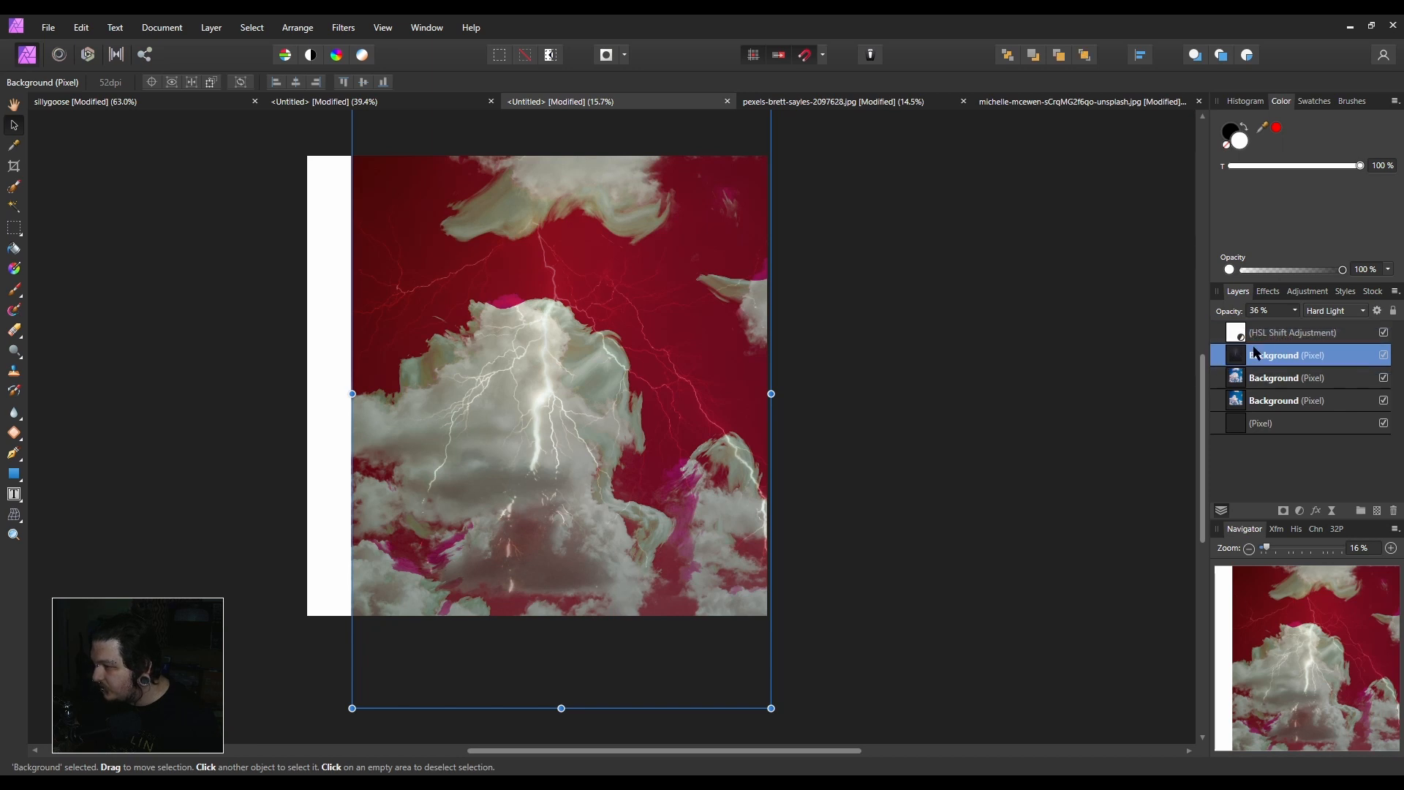
Raise the lightning layer's opacity to 96% and change its blend mode to Subtract.
left_click(1335, 316)
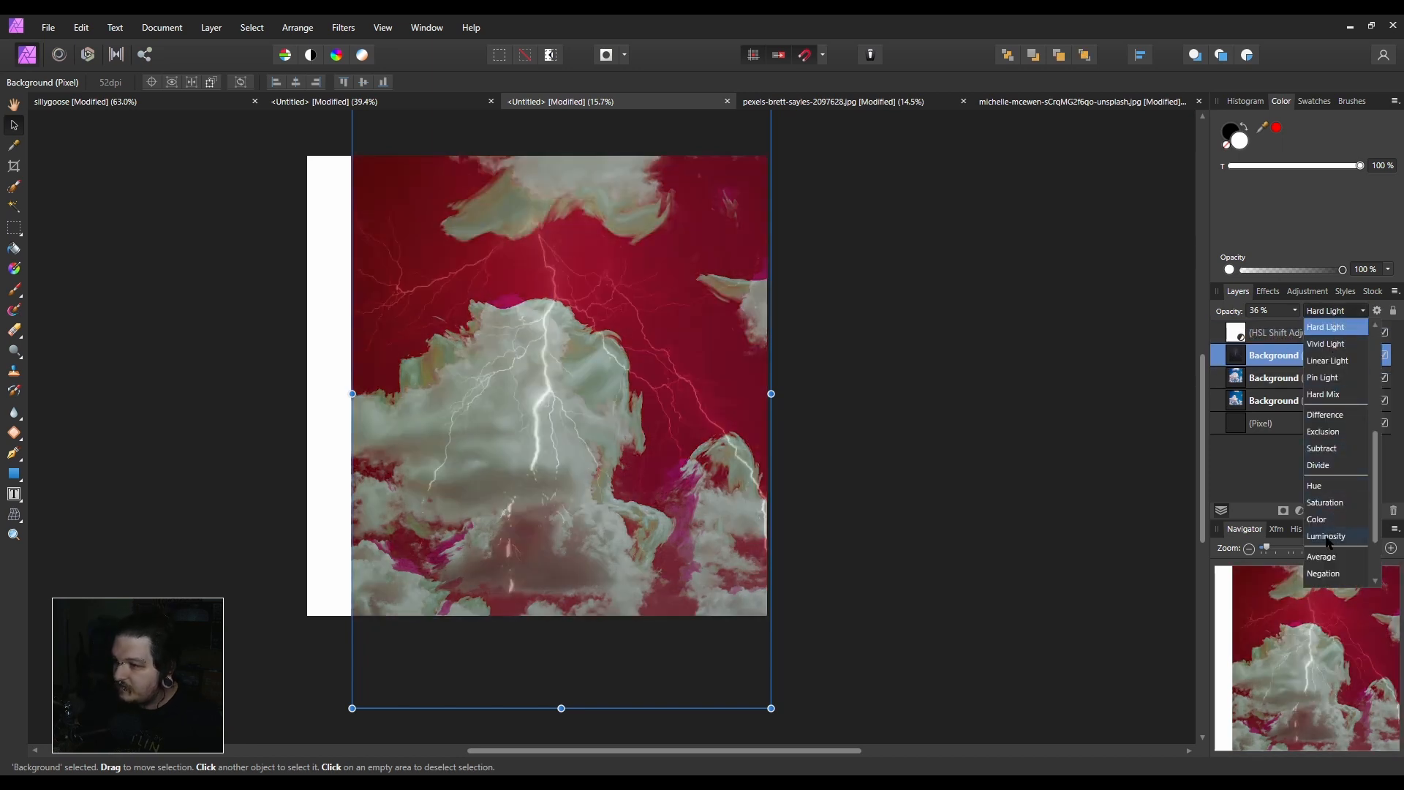
left_click(1295, 311)
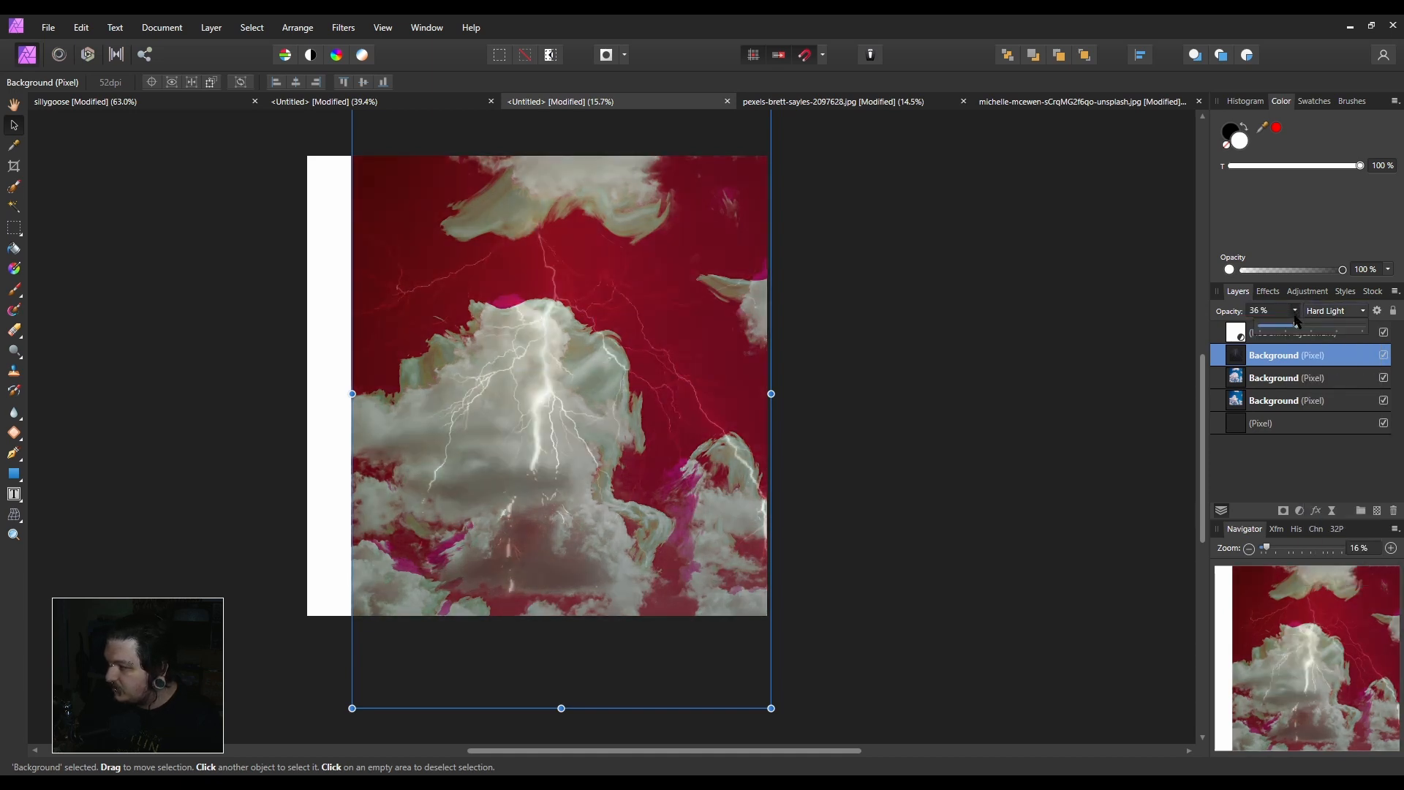
left_click_drag(1296, 326, 1360, 326)
left_click(1334, 312)
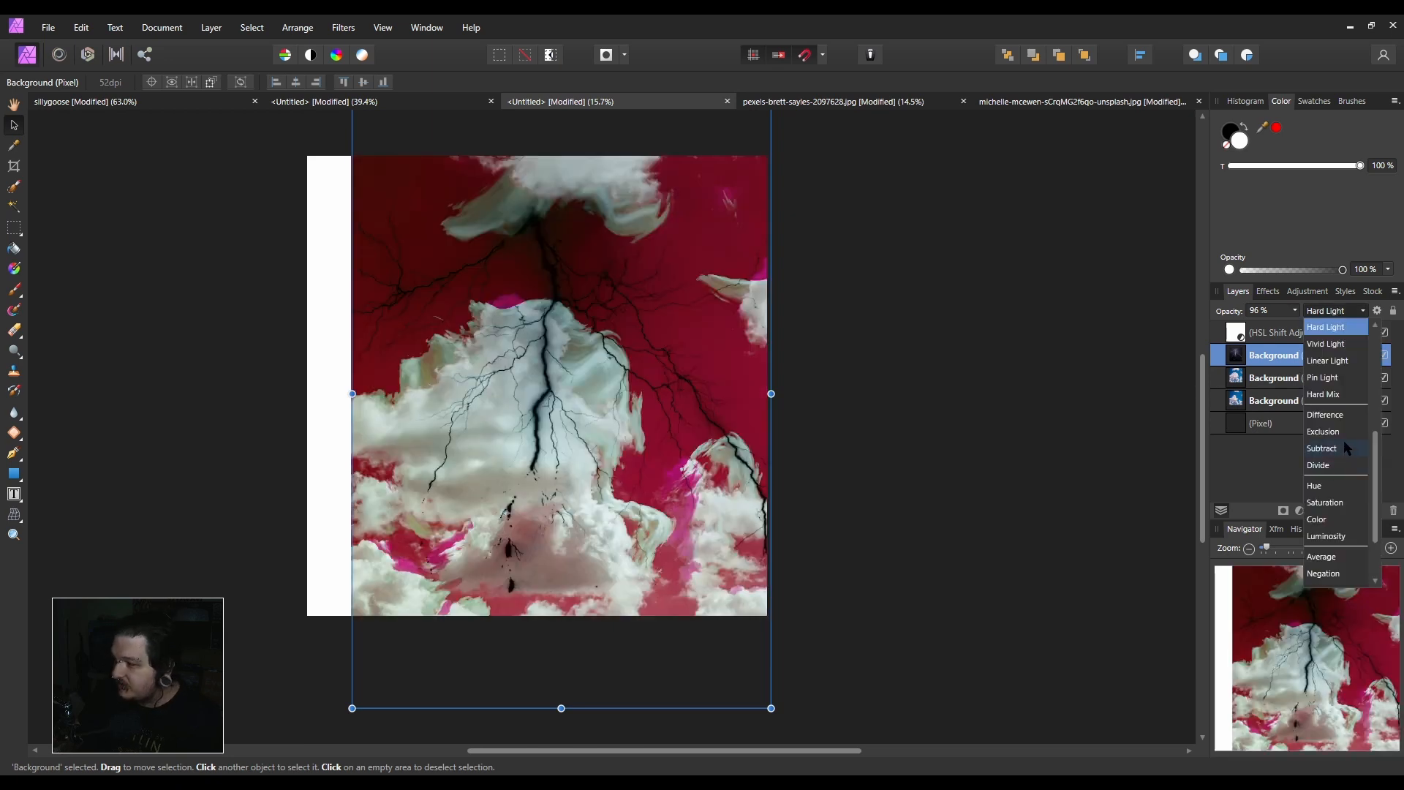
left_click(1344, 448)
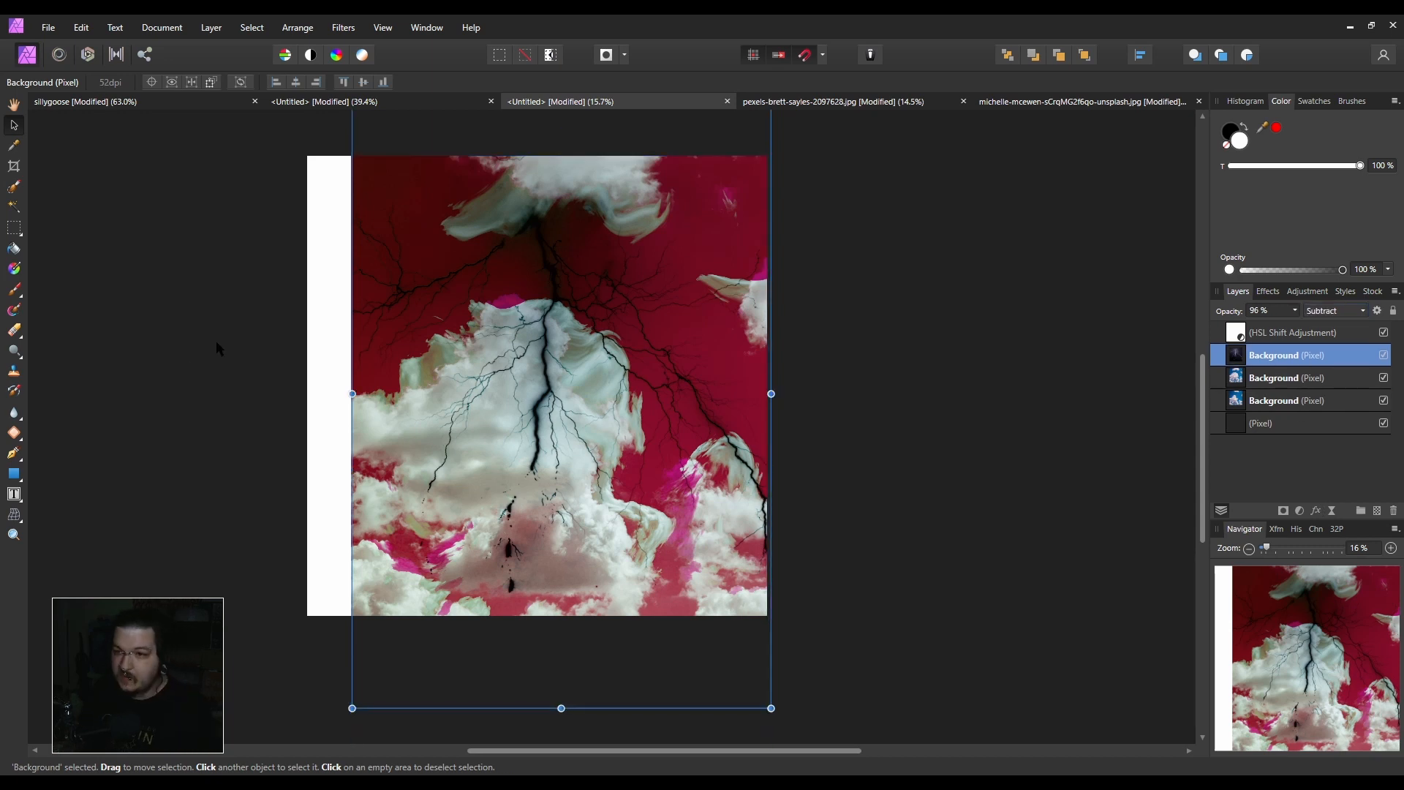
left_click(183, 260)
Try a Gaussian Blur on the lightning layer at different radii, then cancel the filter.
left_click(1301, 359)
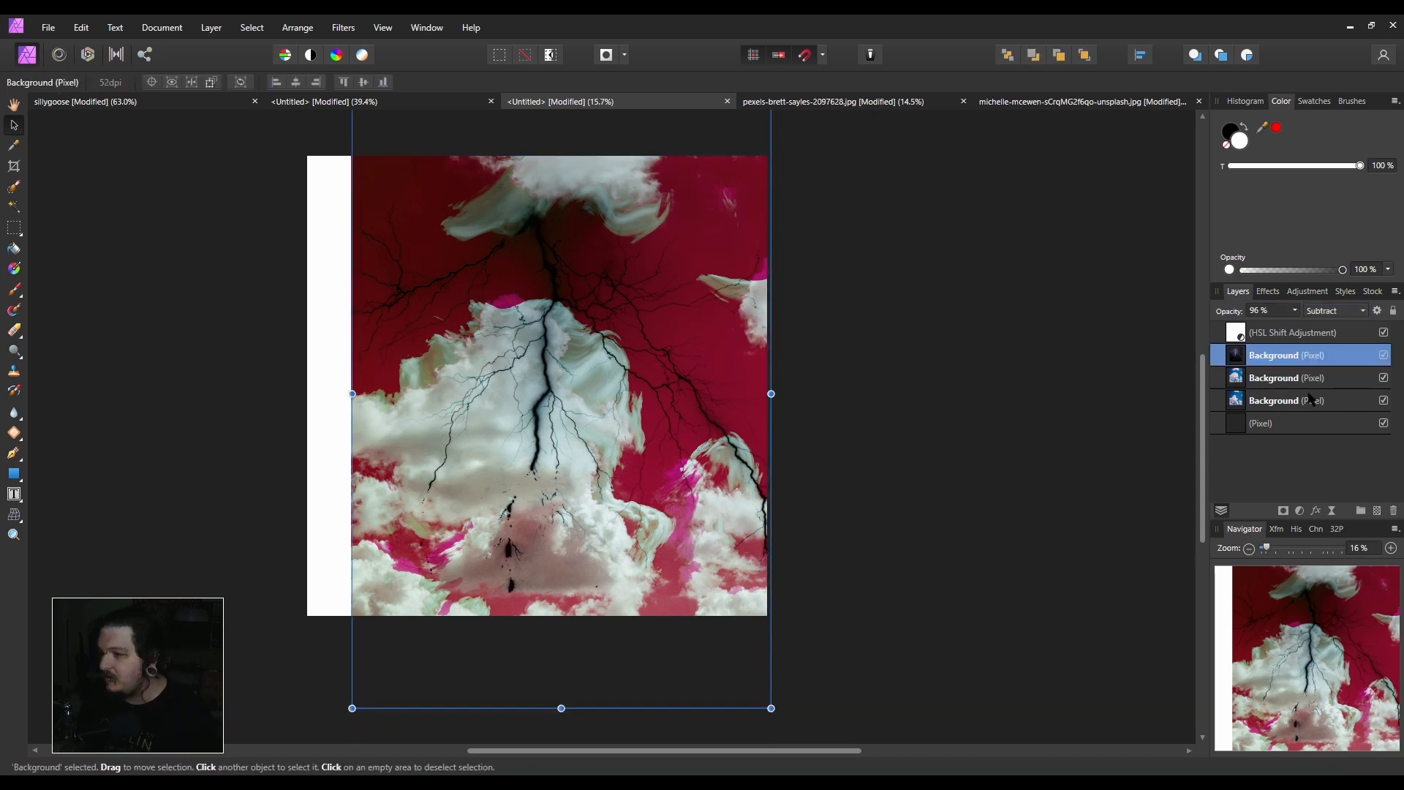
left_click(298, 27)
mouse_move(343, 27)
mouse_move(355, 67)
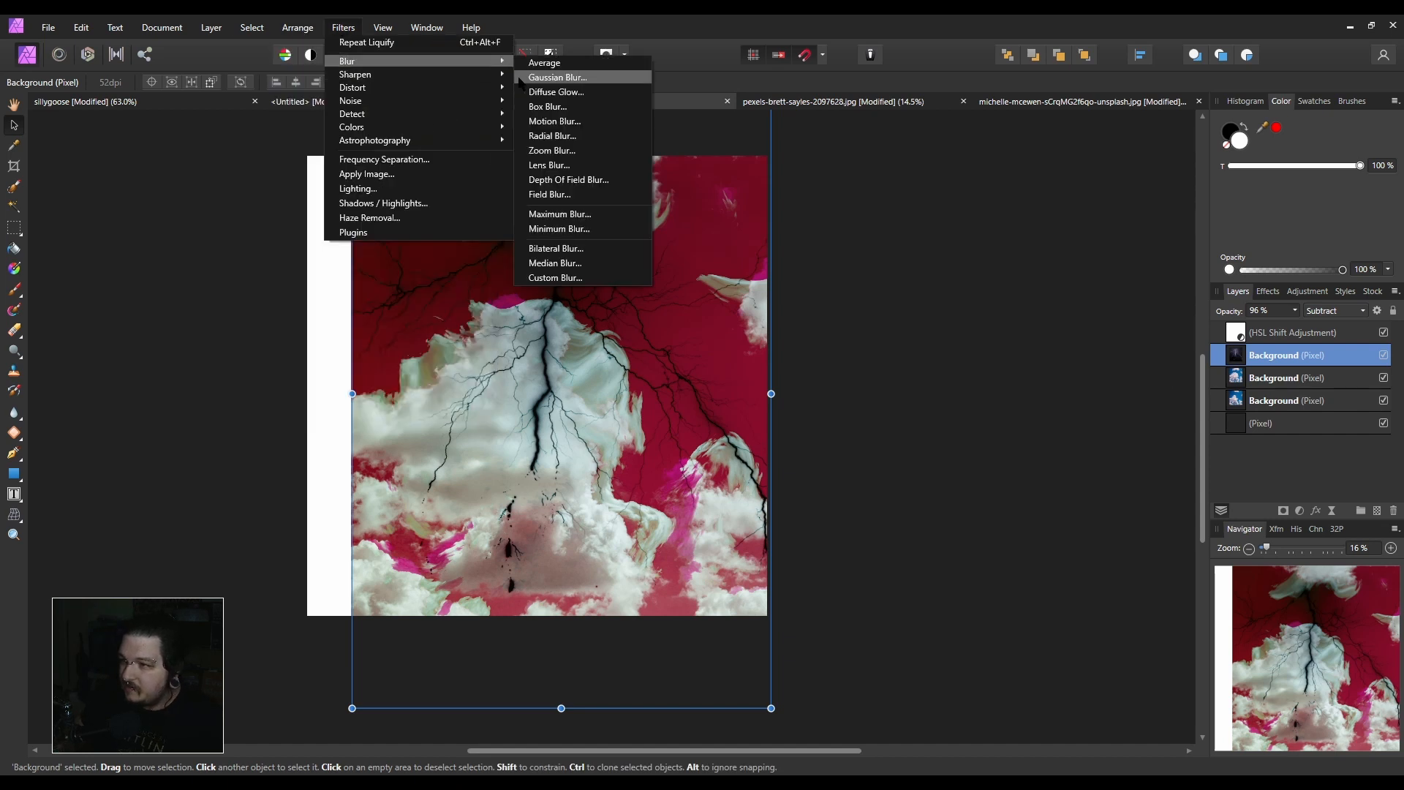
left_click(578, 87)
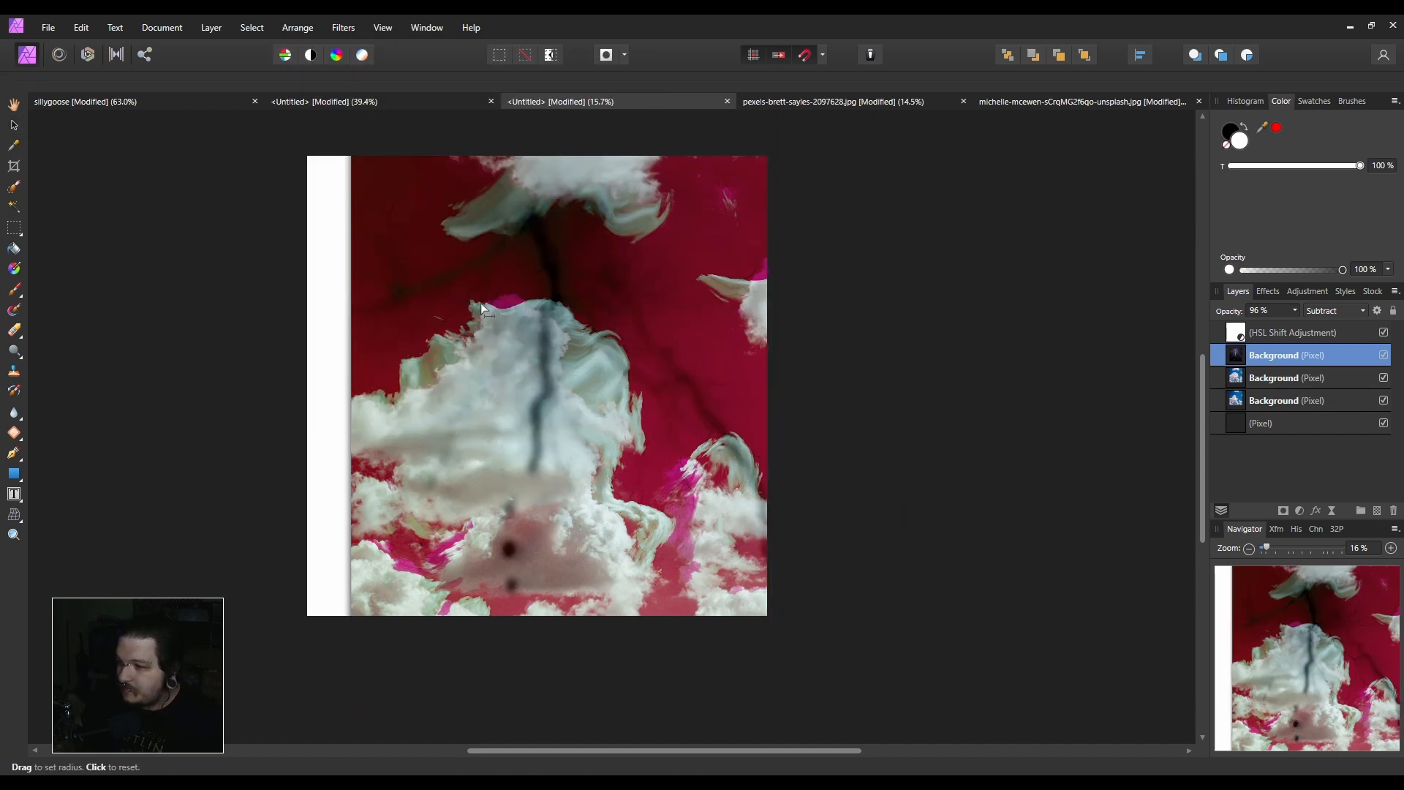
left_click_drag(825, 467, 947, 241)
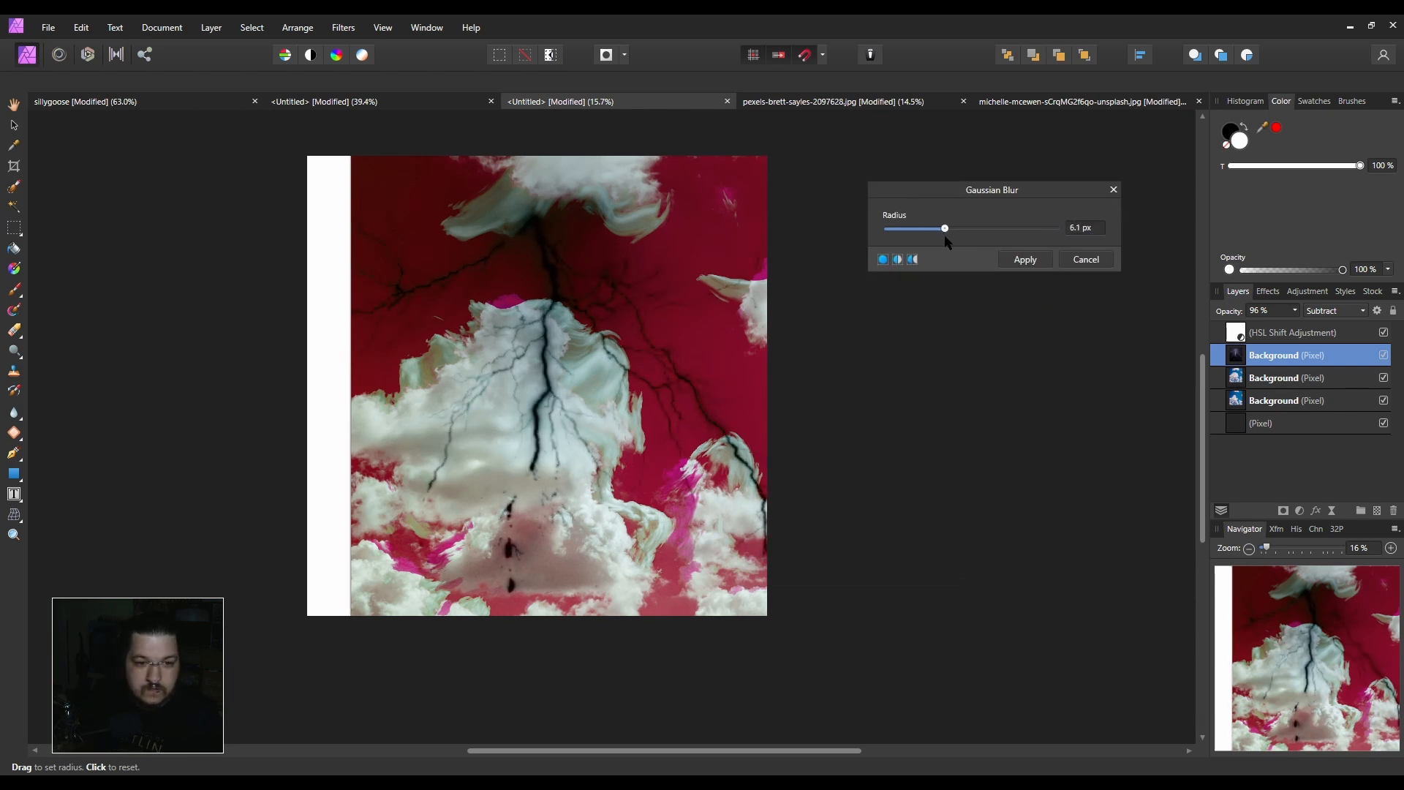
left_click_drag(948, 245, 852, 261)
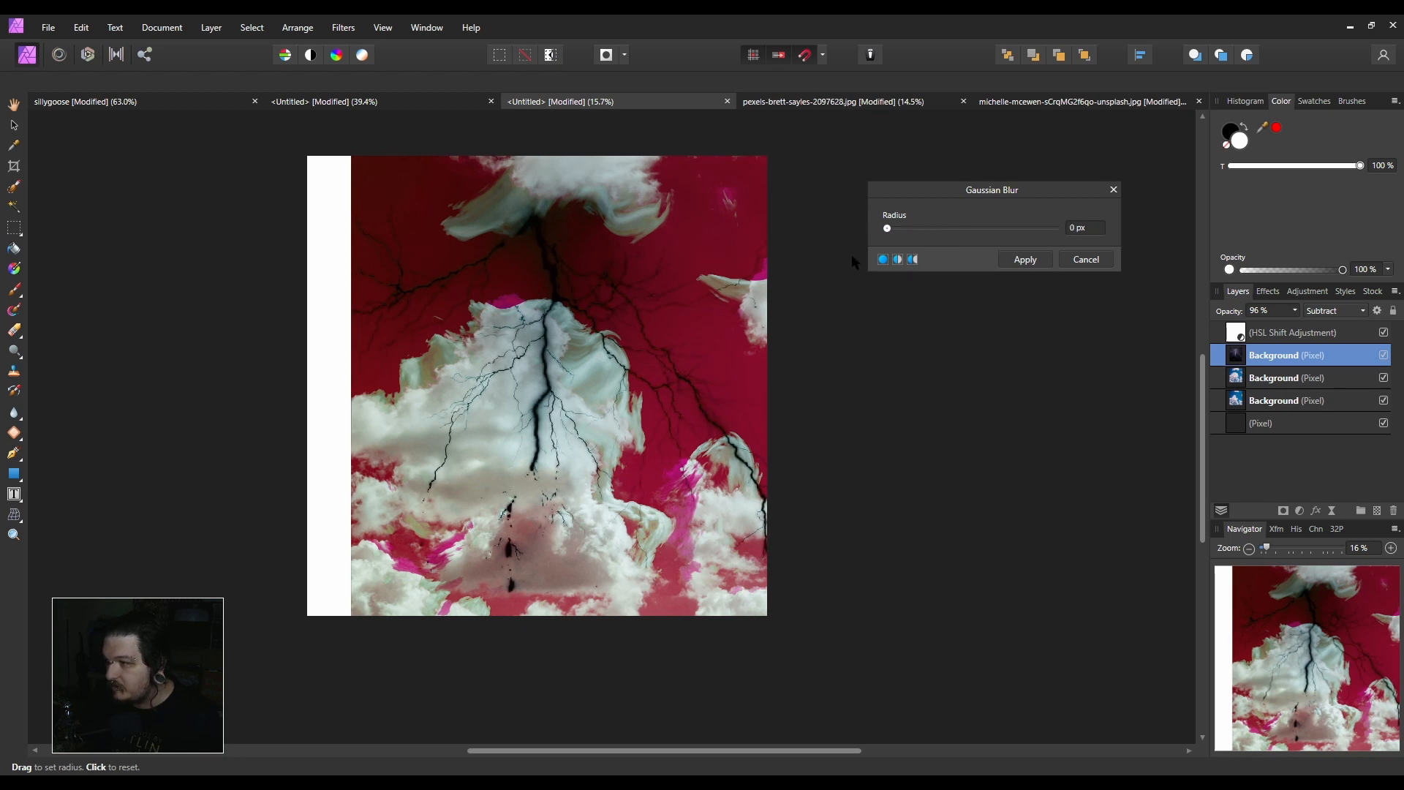
left_click(1087, 259)
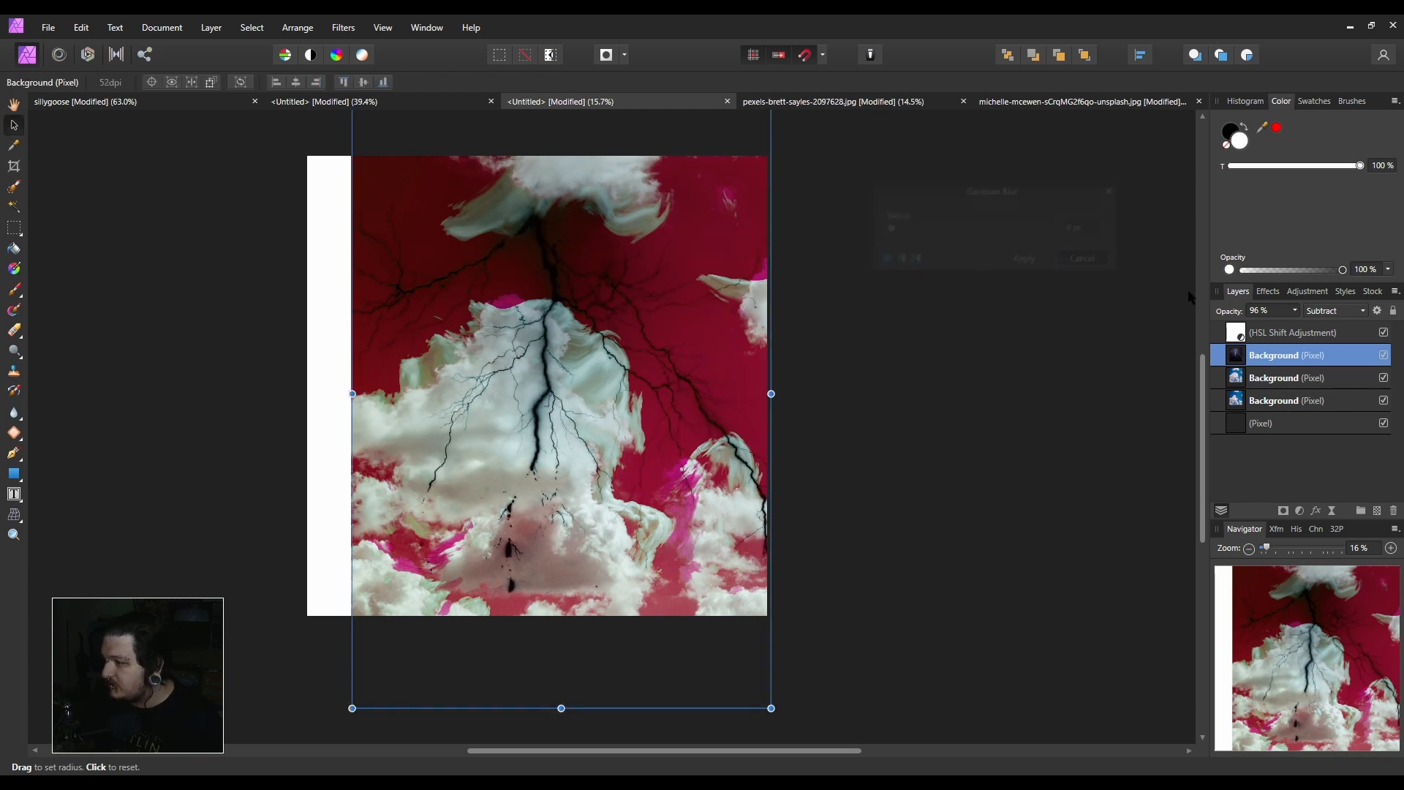
Try an elliptical Depth of Field Blur with a 100 px radius on the lower cloud layer, then cancel it.
left_click(1265, 379)
left_click(1270, 403)
left_click(343, 27)
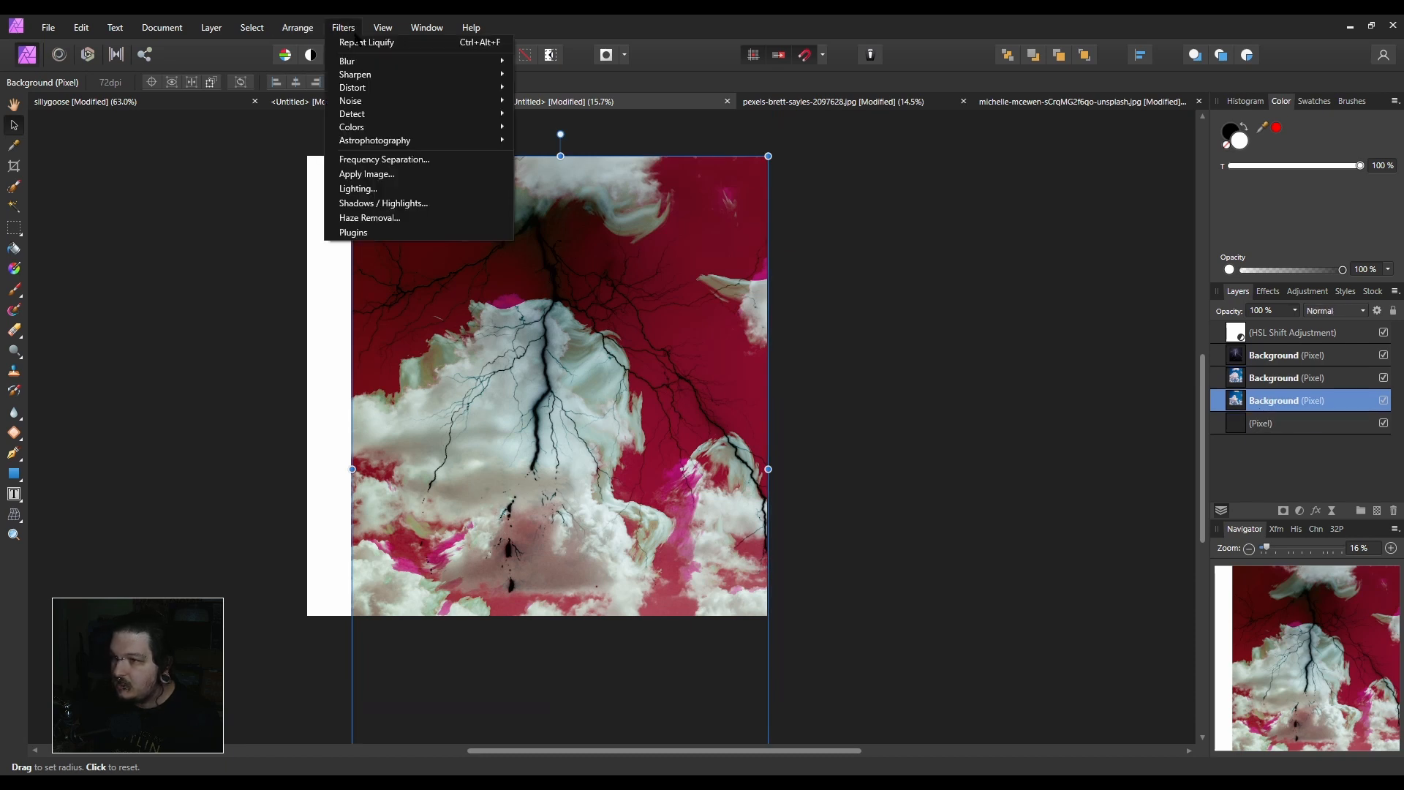
mouse_move(417, 60)
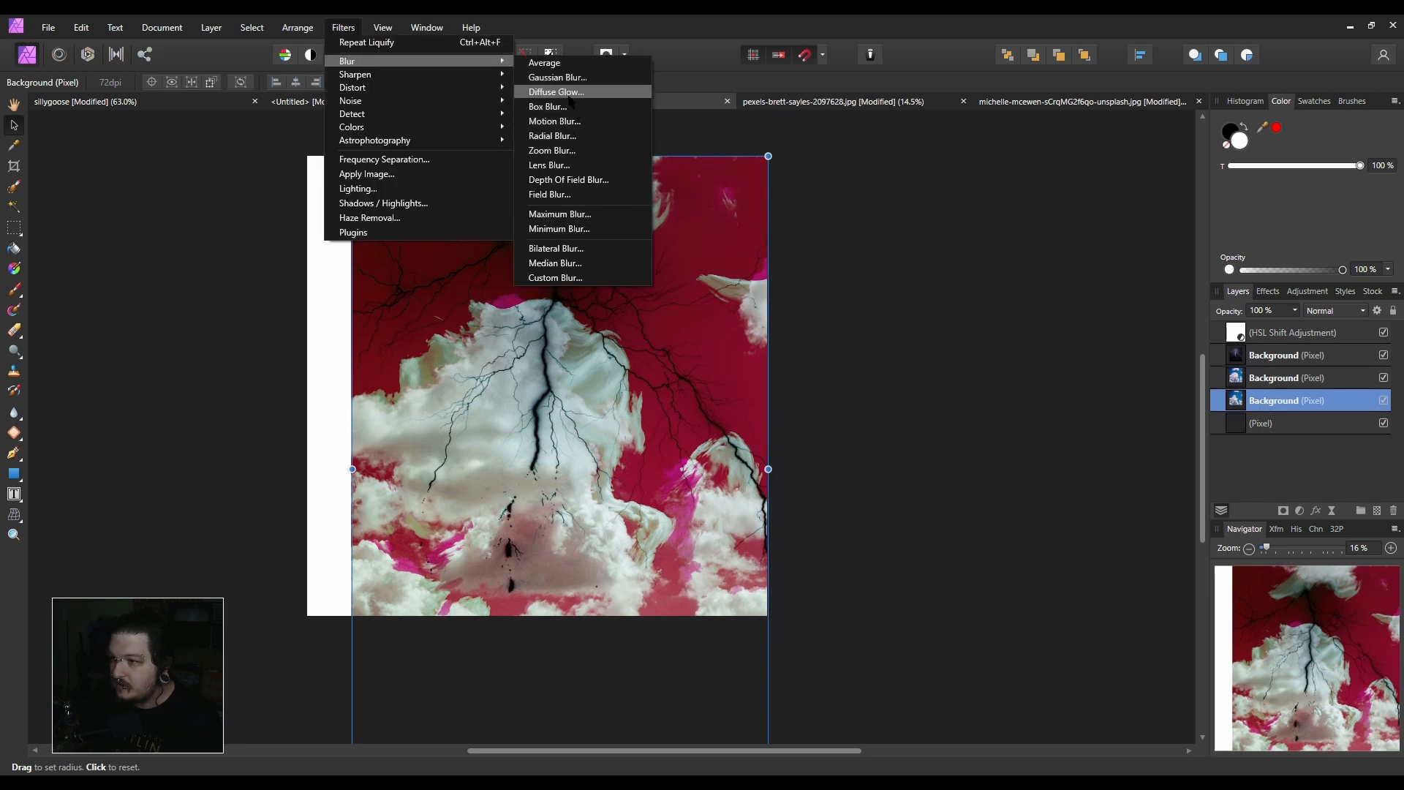
left_click(582, 182)
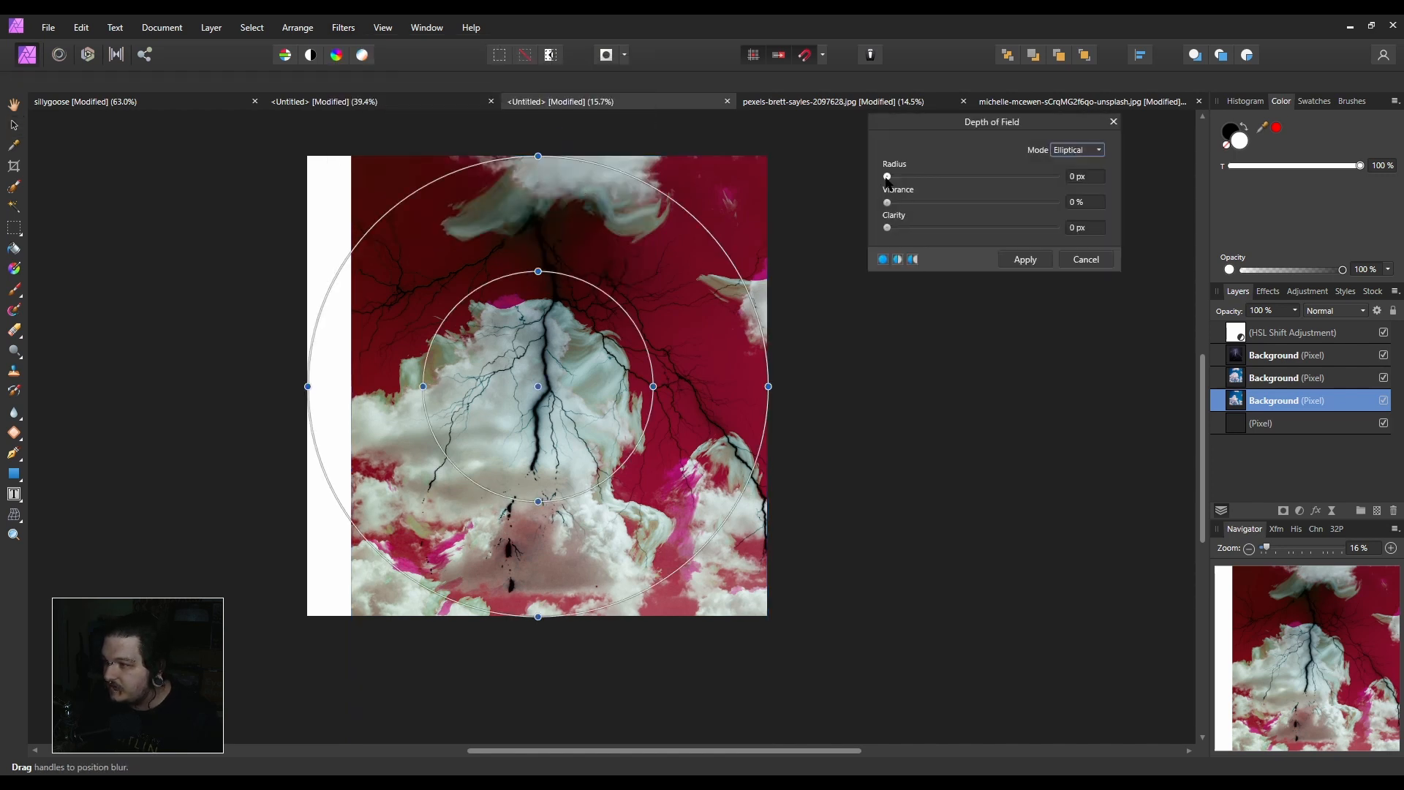
left_click_drag(919, 176, 1033, 212)
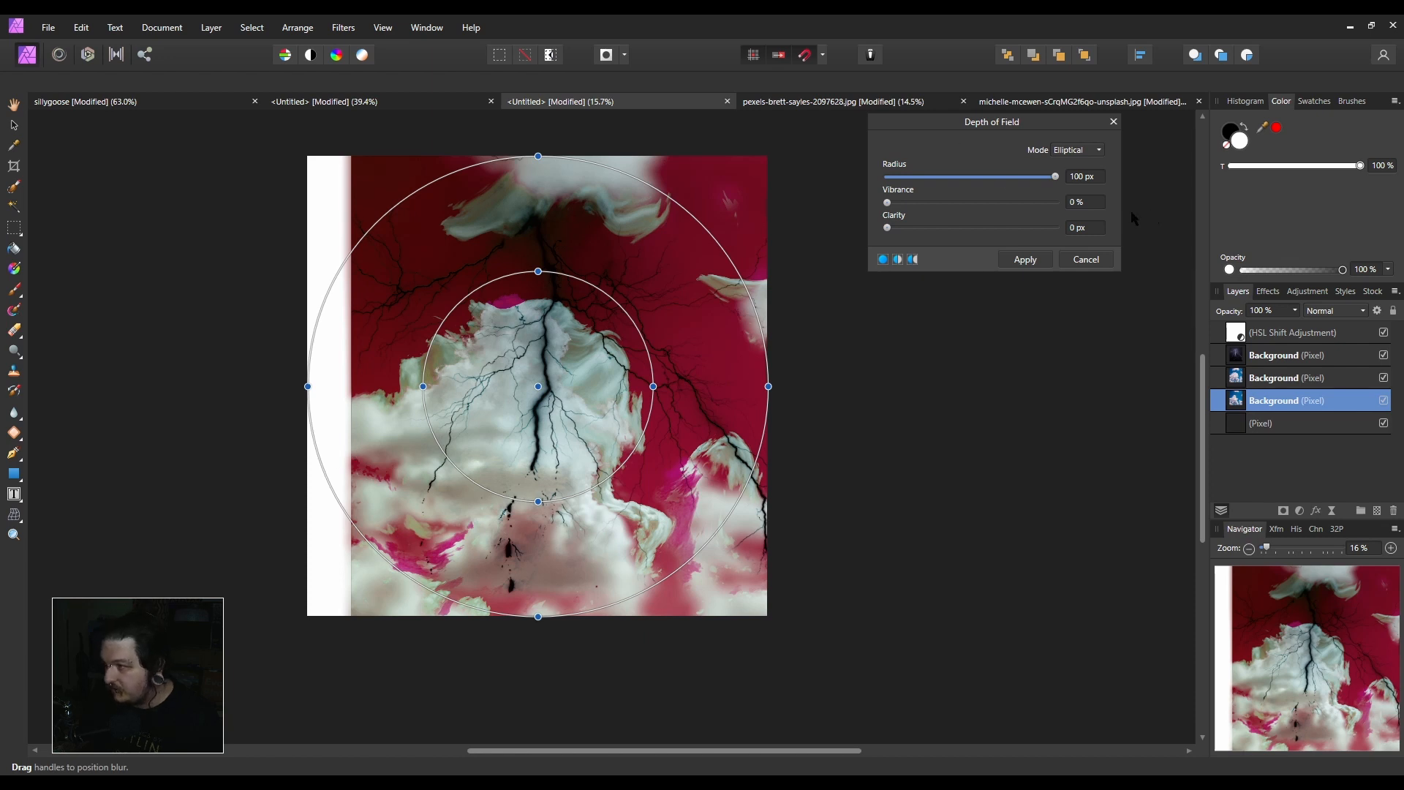
left_click(1084, 259)
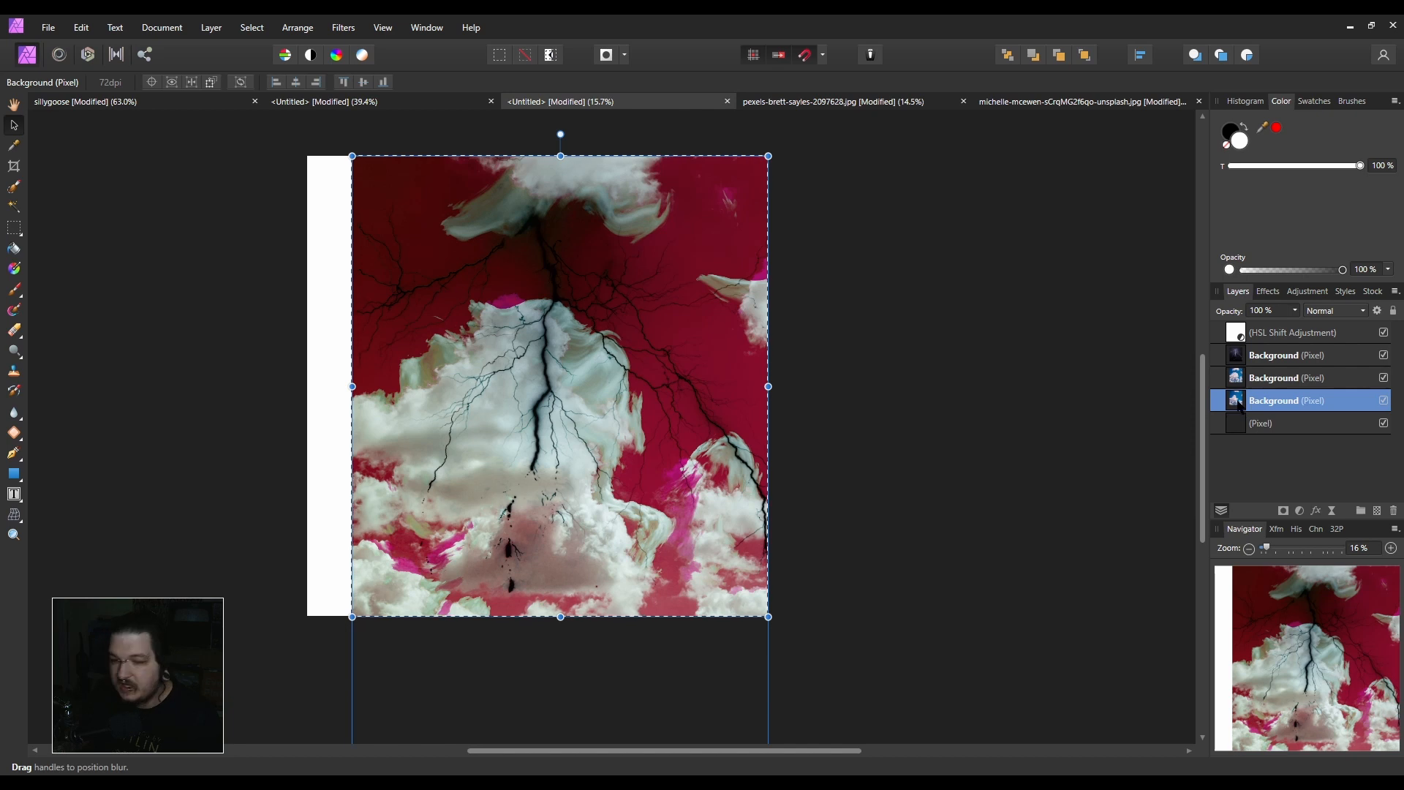
Try a Gaussian Blur on the lower cloud layer and cancel the filter.
left_click(343, 27)
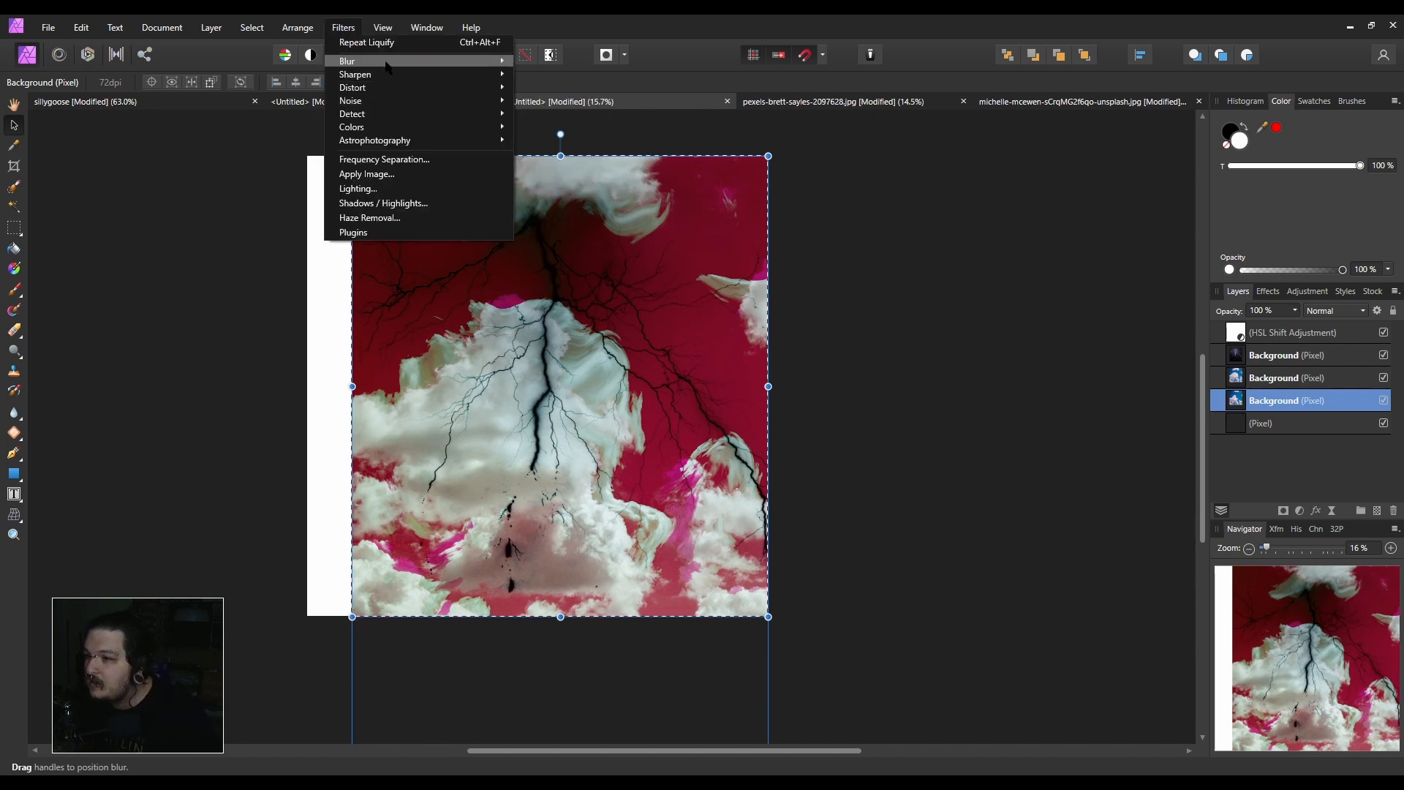
left_click(628, 78)
left_click_drag(997, 228, 876, 277)
left_click(1086, 259)
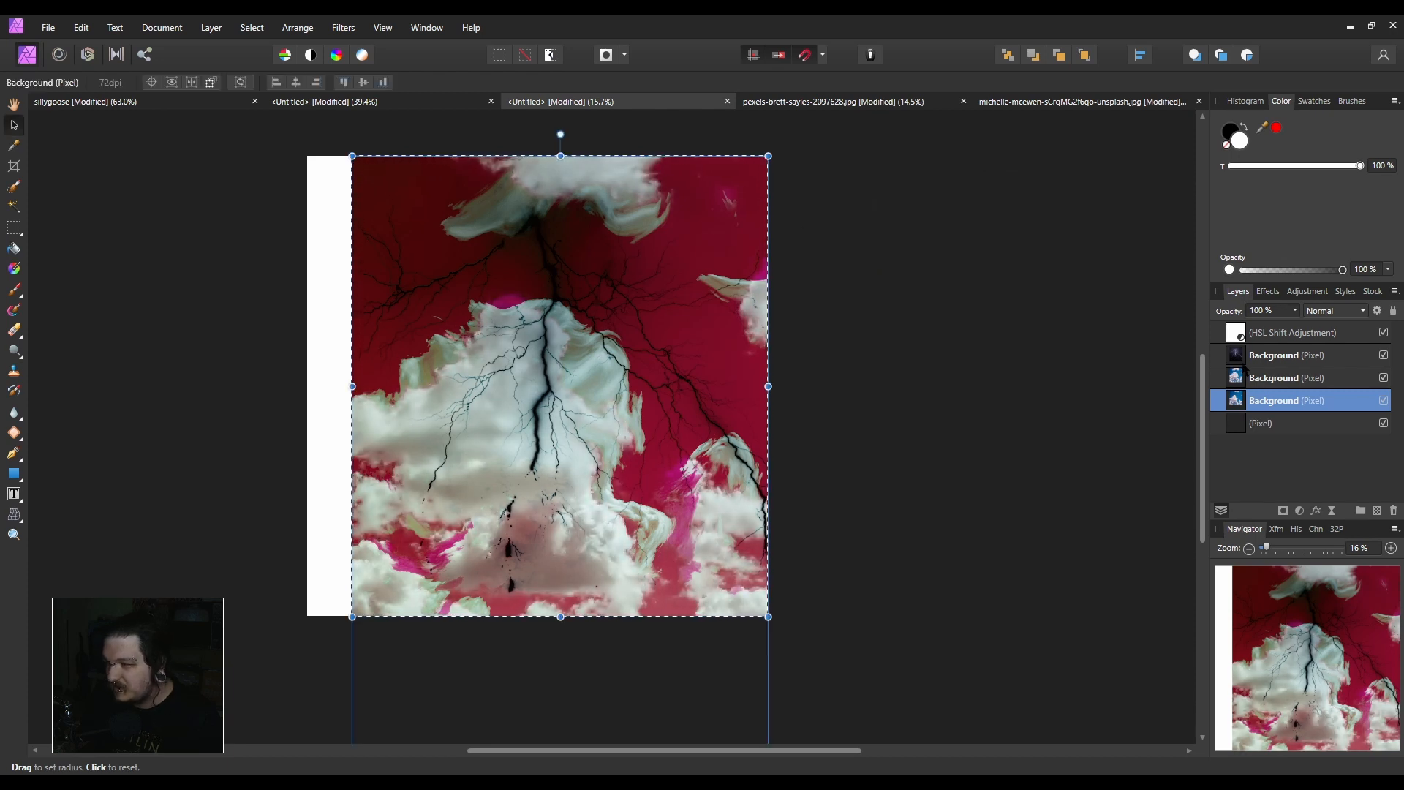
With the HSL Shift Adjustment layer selected, browse the transparent textures in the DESIGN SYNDROME PAPERCUT TEXTURE PACK folder.
left_click(1303, 332)
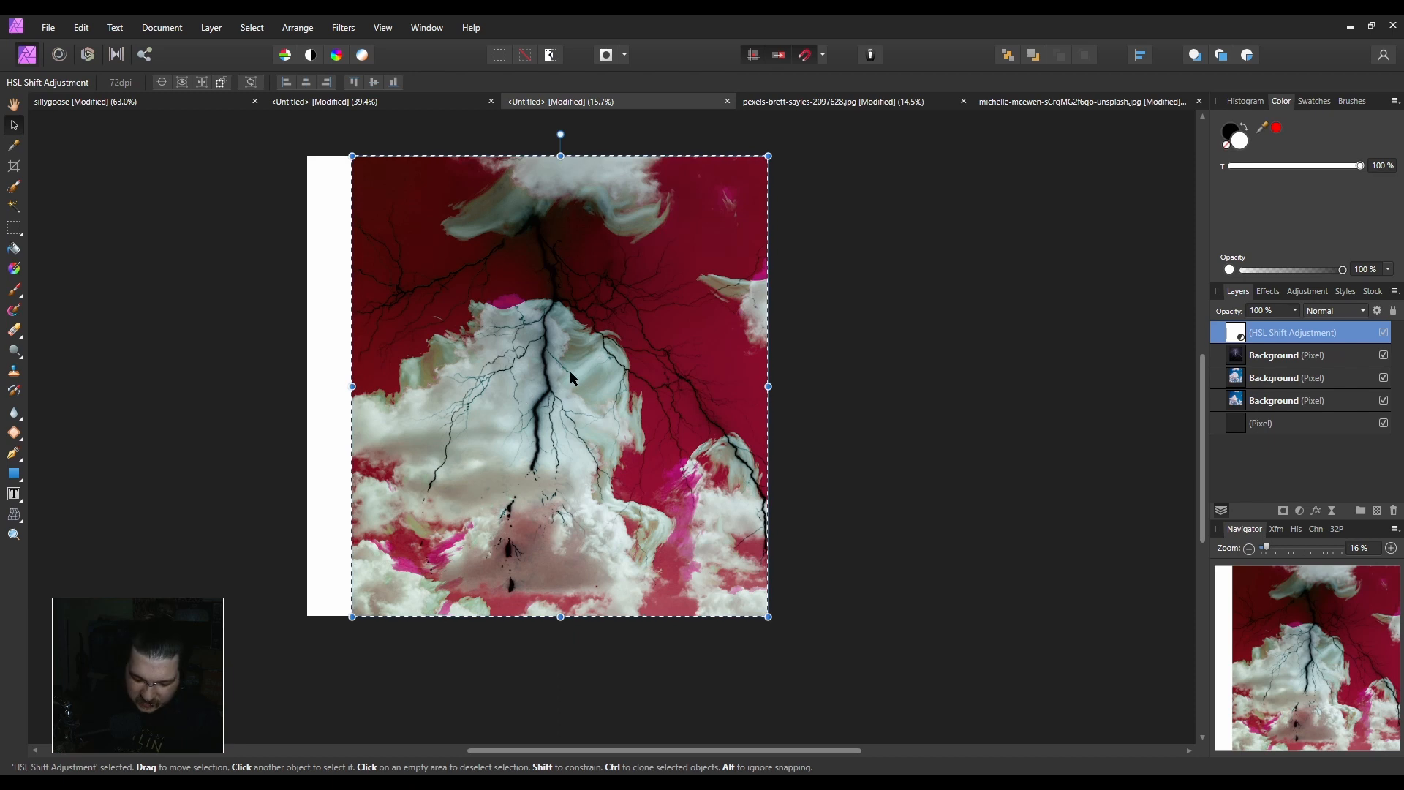
scroll(791, 451, "up", 1)
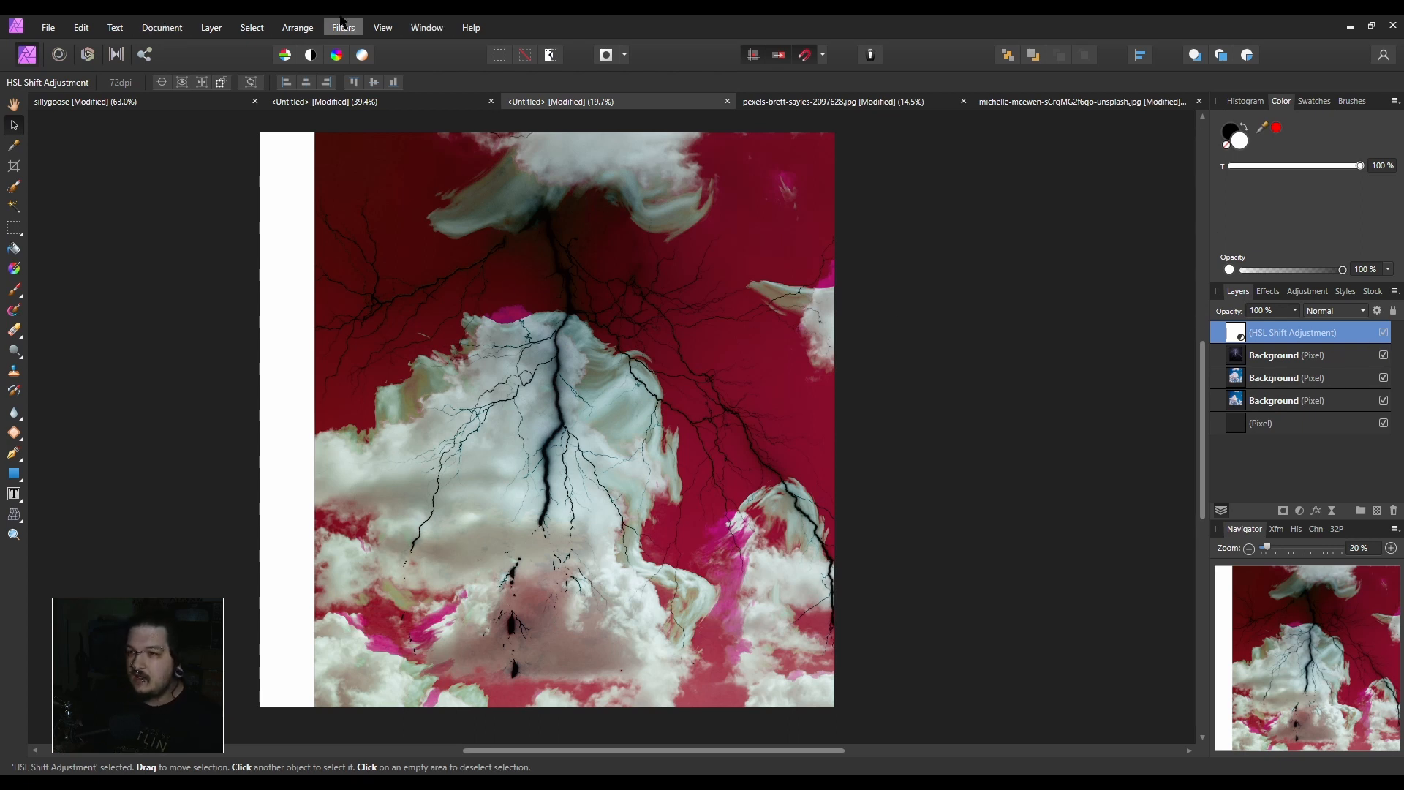
left_click(51, 24)
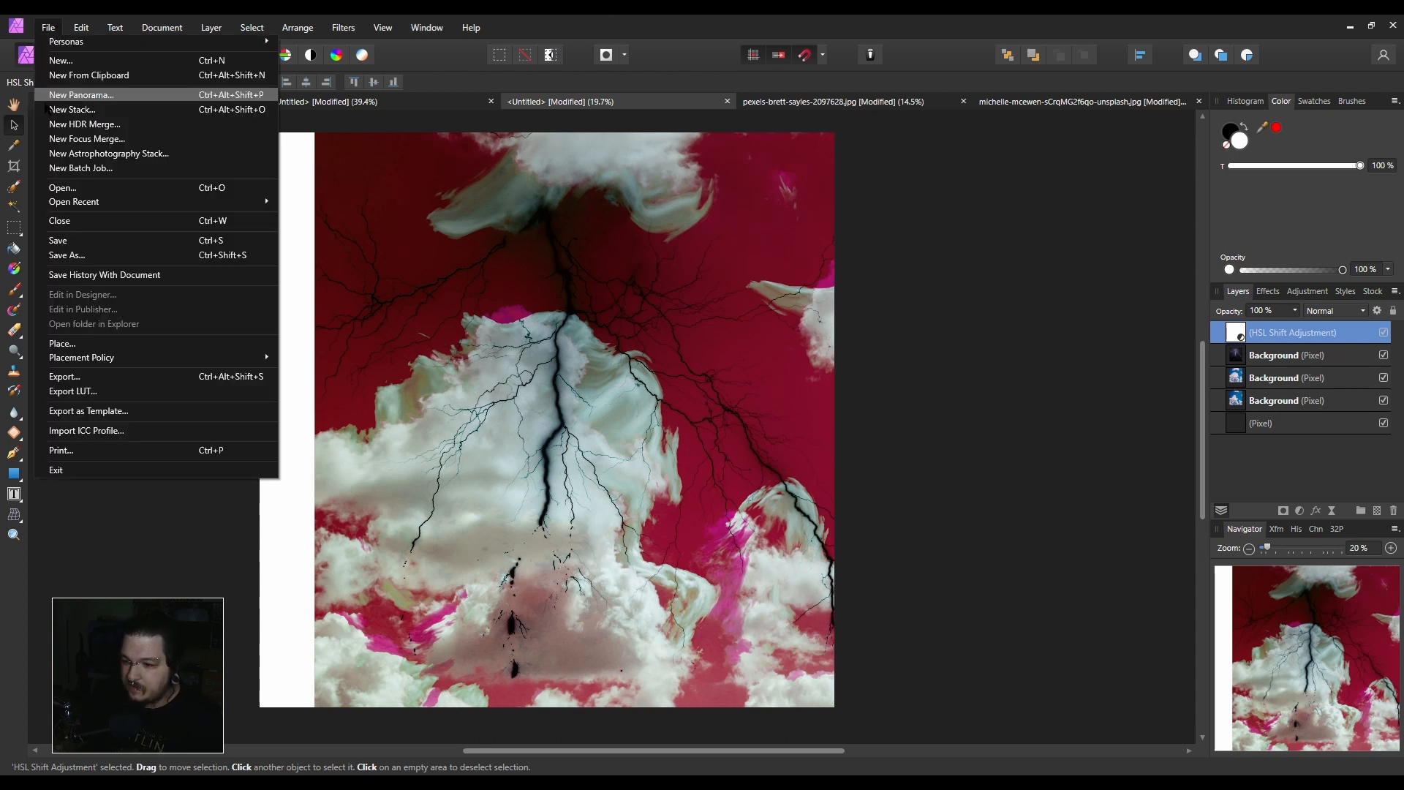
left_click(73, 188)
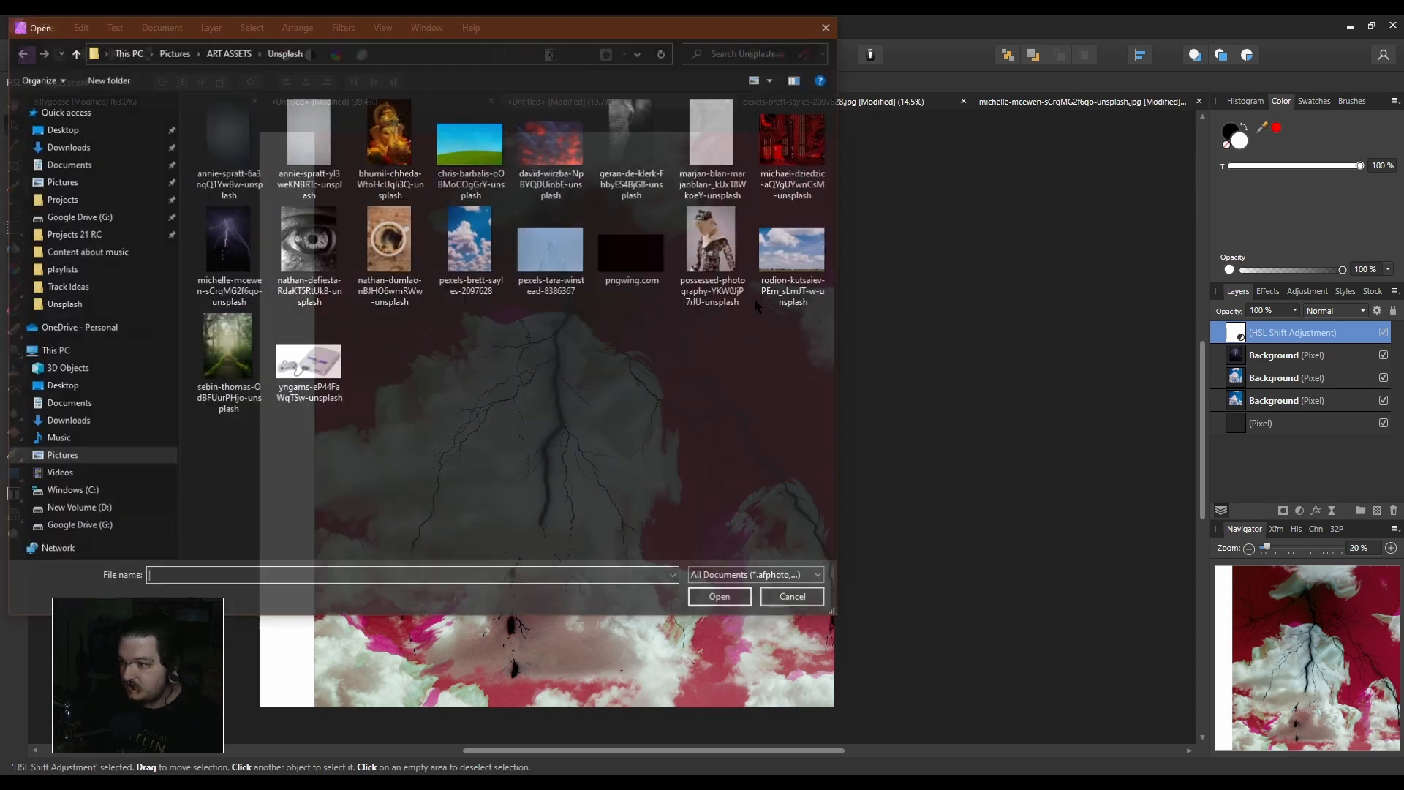
left_click(228, 51)
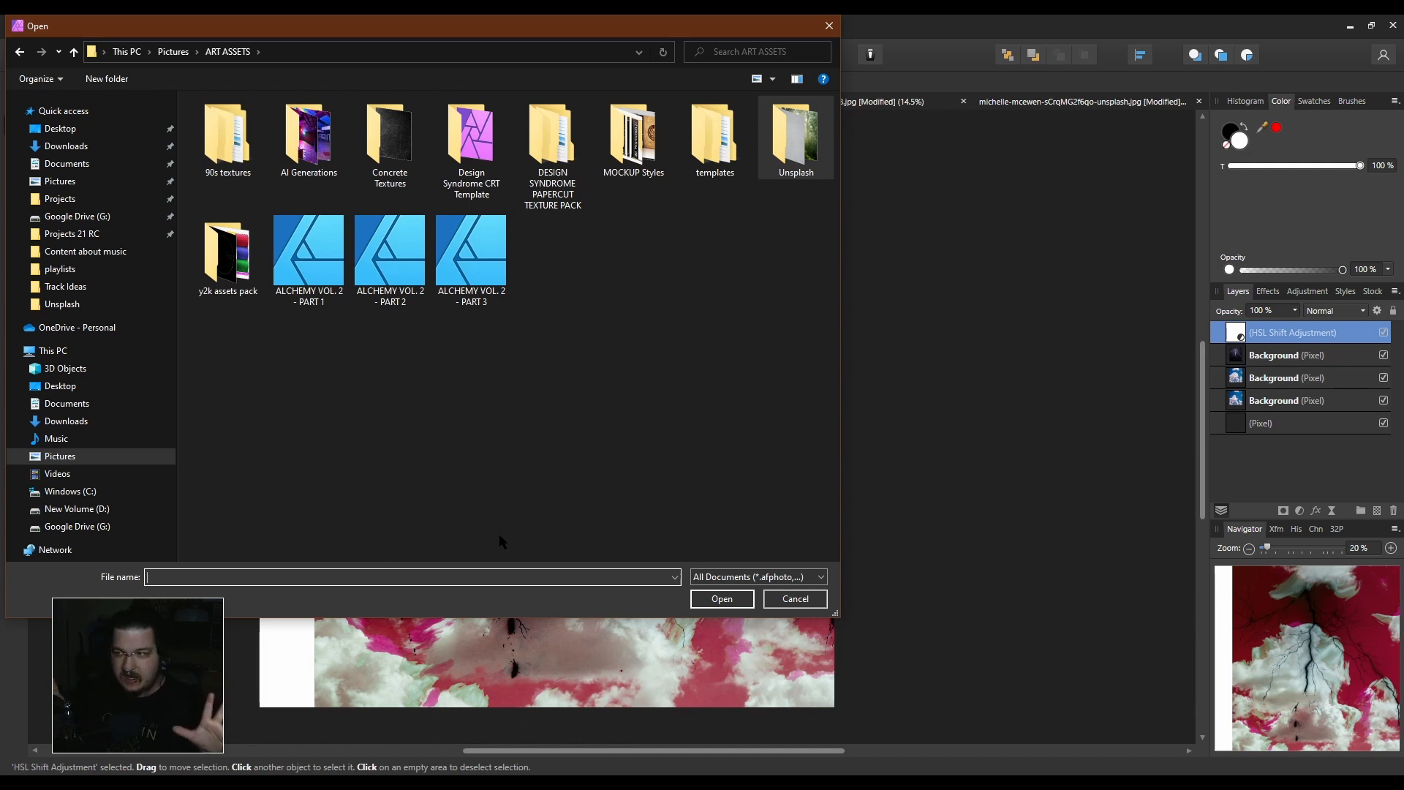
double_click(559, 138)
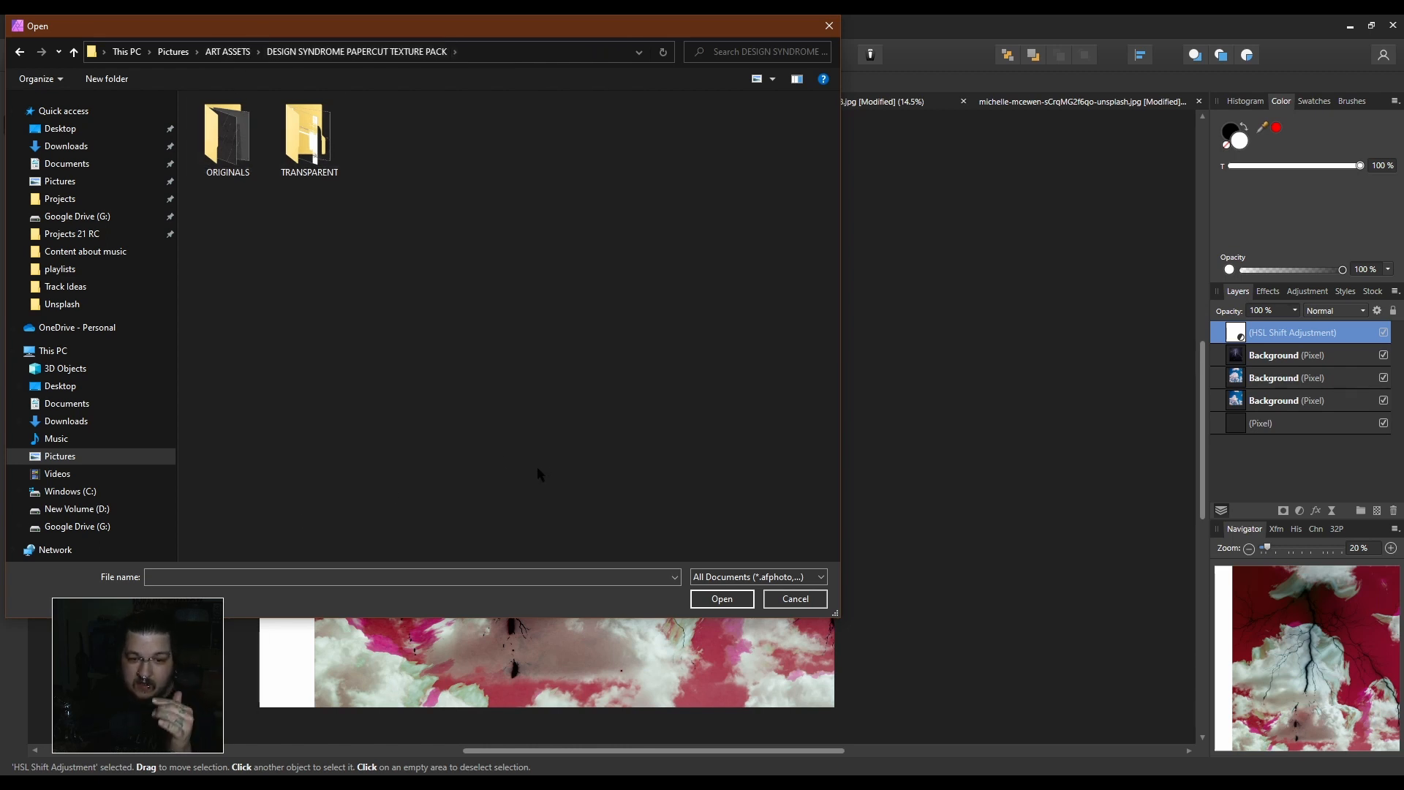
double_click(280, 136)
scroll(760, 347, "down", 5)
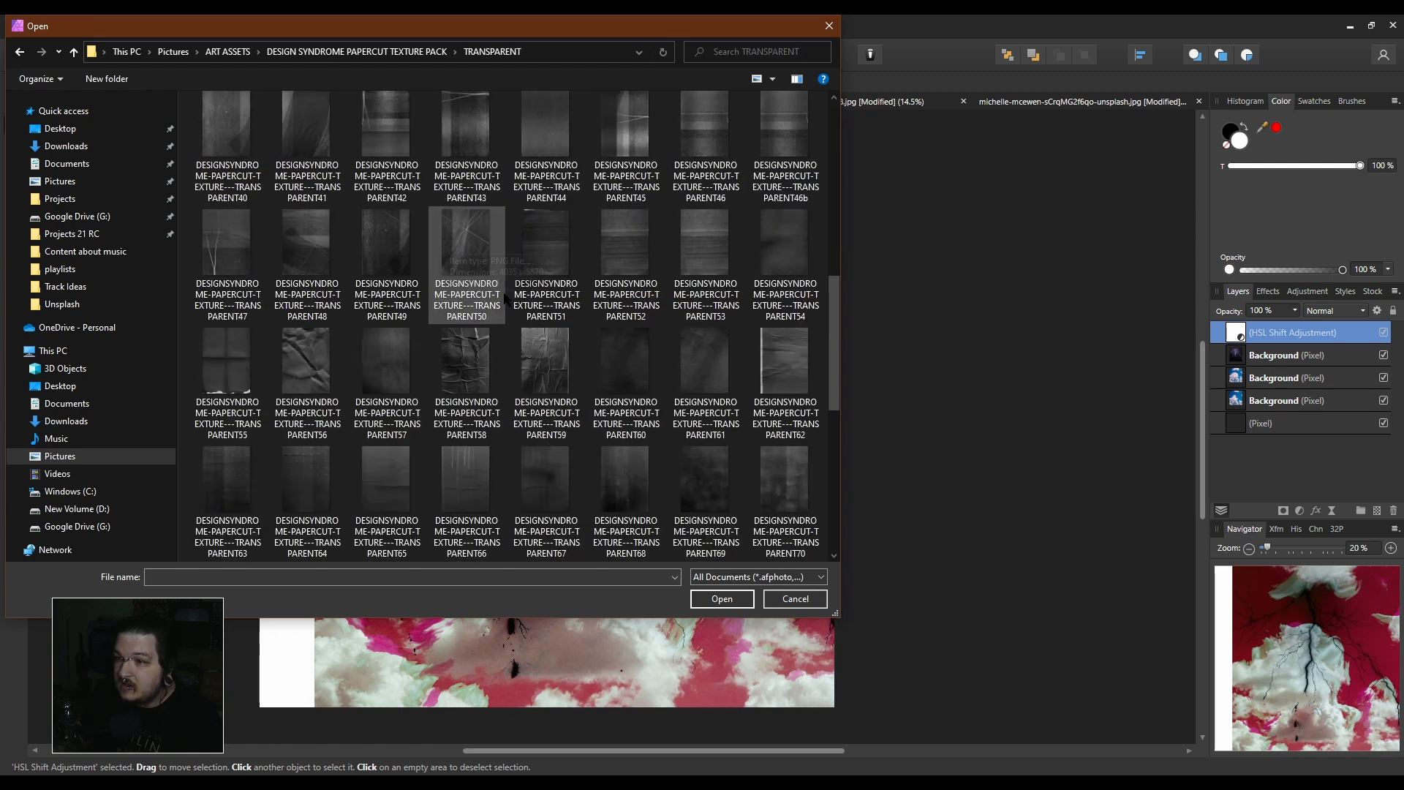
scroll(761, 348, "down", 3)
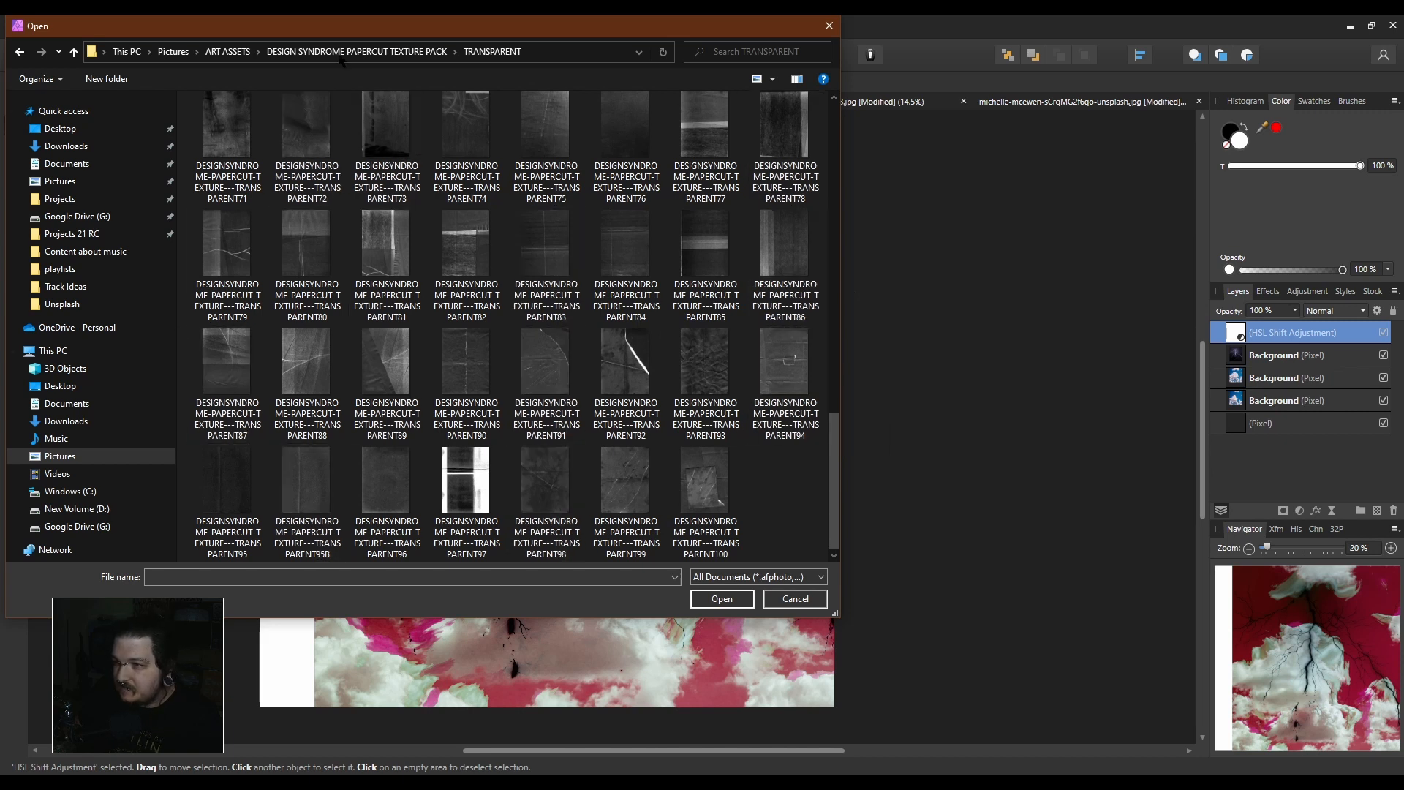
Open the film texture AU-FG-Texture2-8K from the film dust folder of the y2k assets pack.
left_click(252, 53)
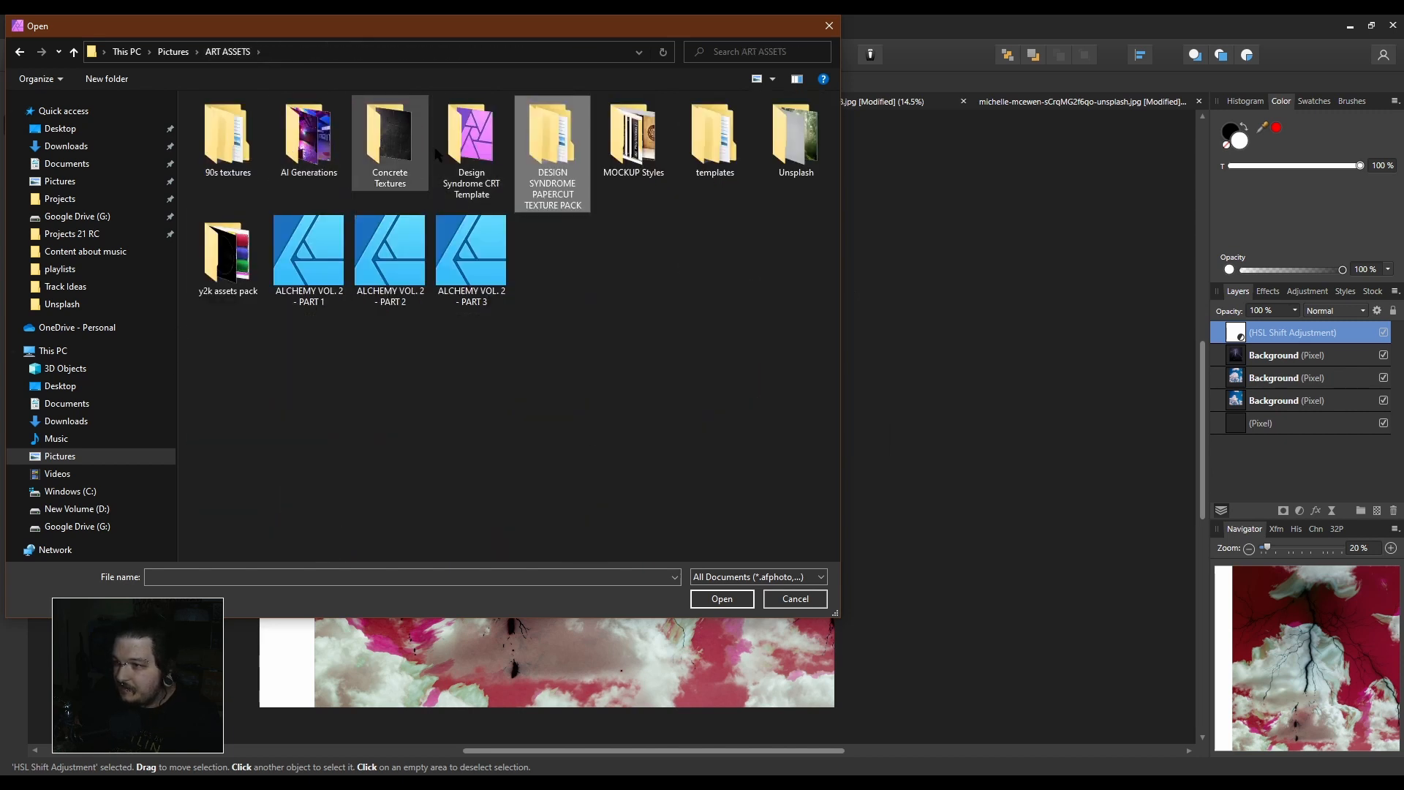
double_click(227, 252)
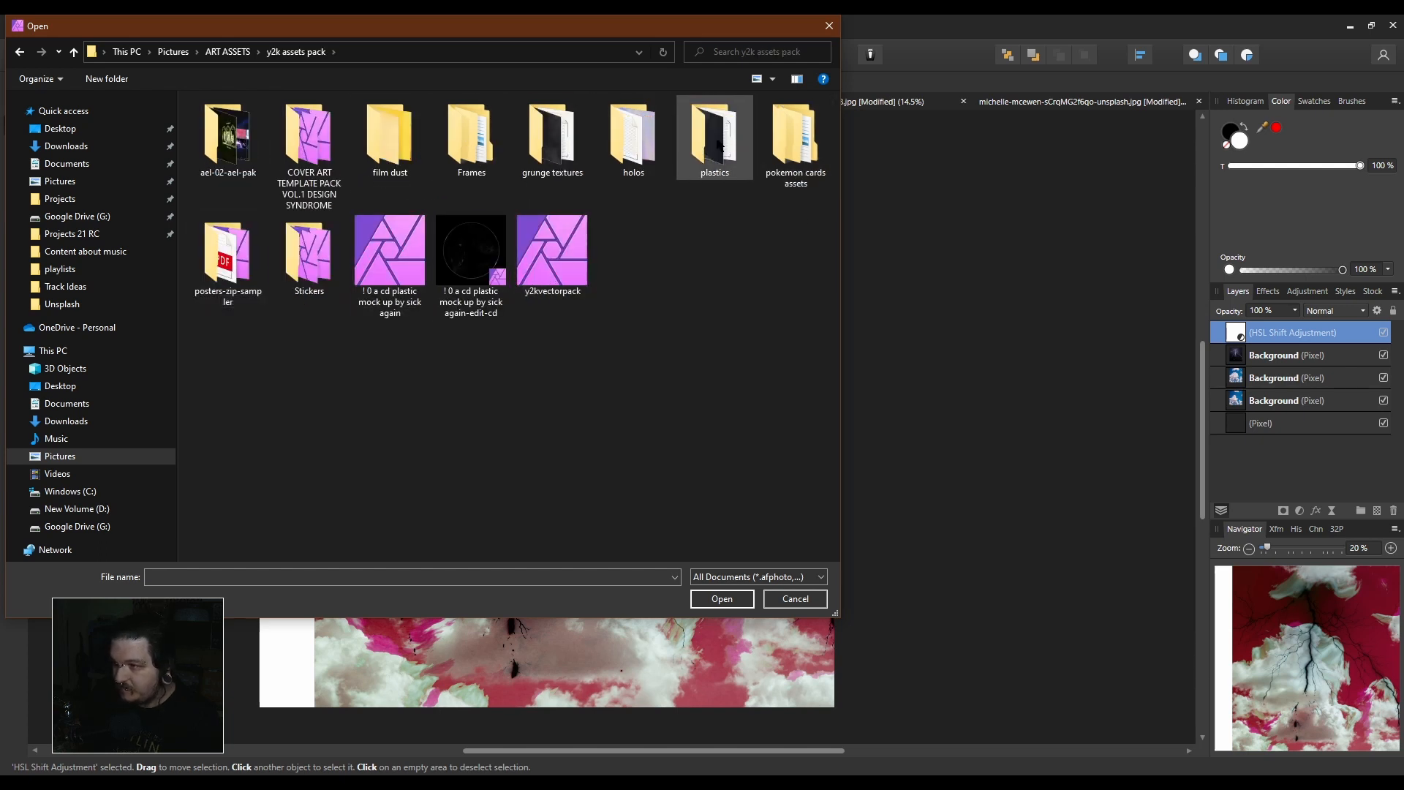
double_click(390, 139)
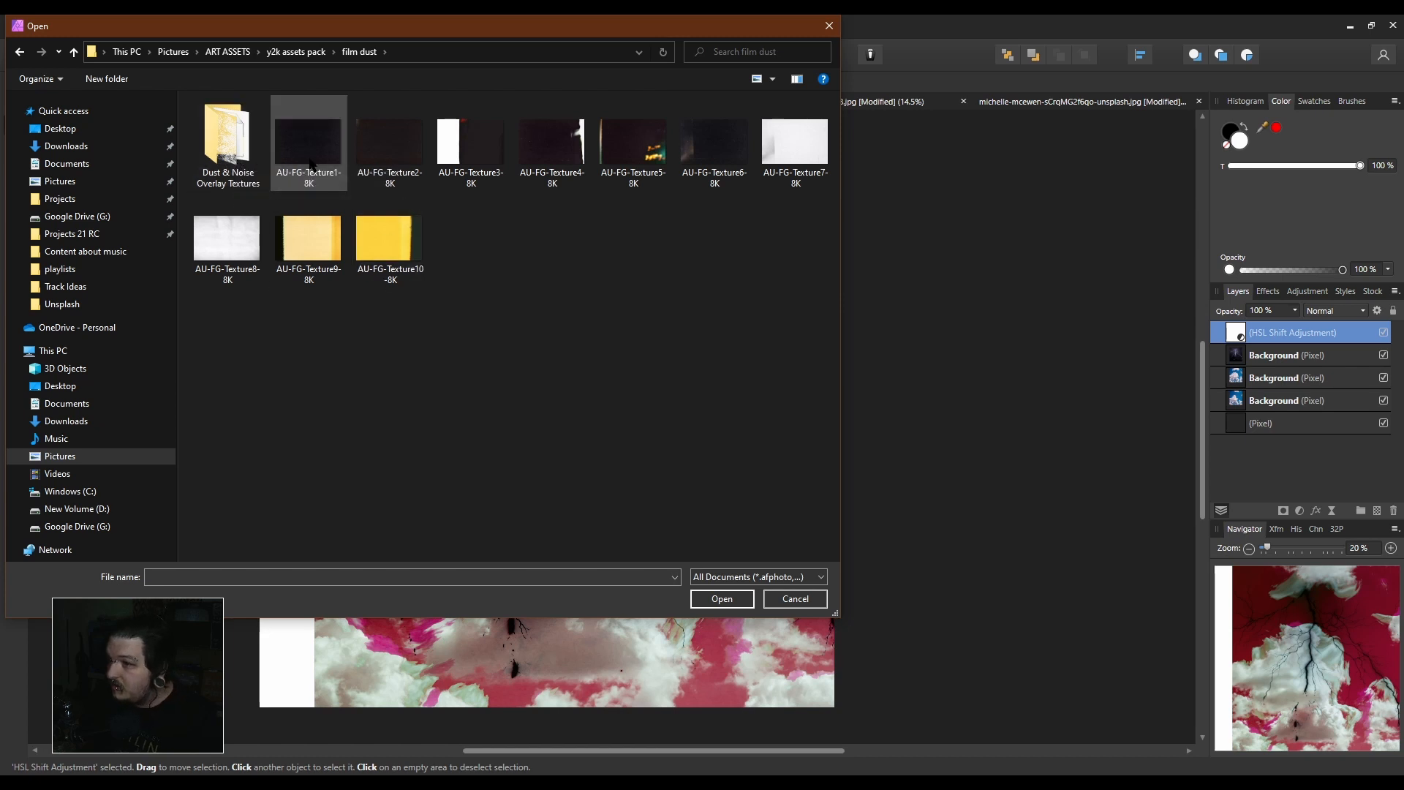
double_click(412, 148)
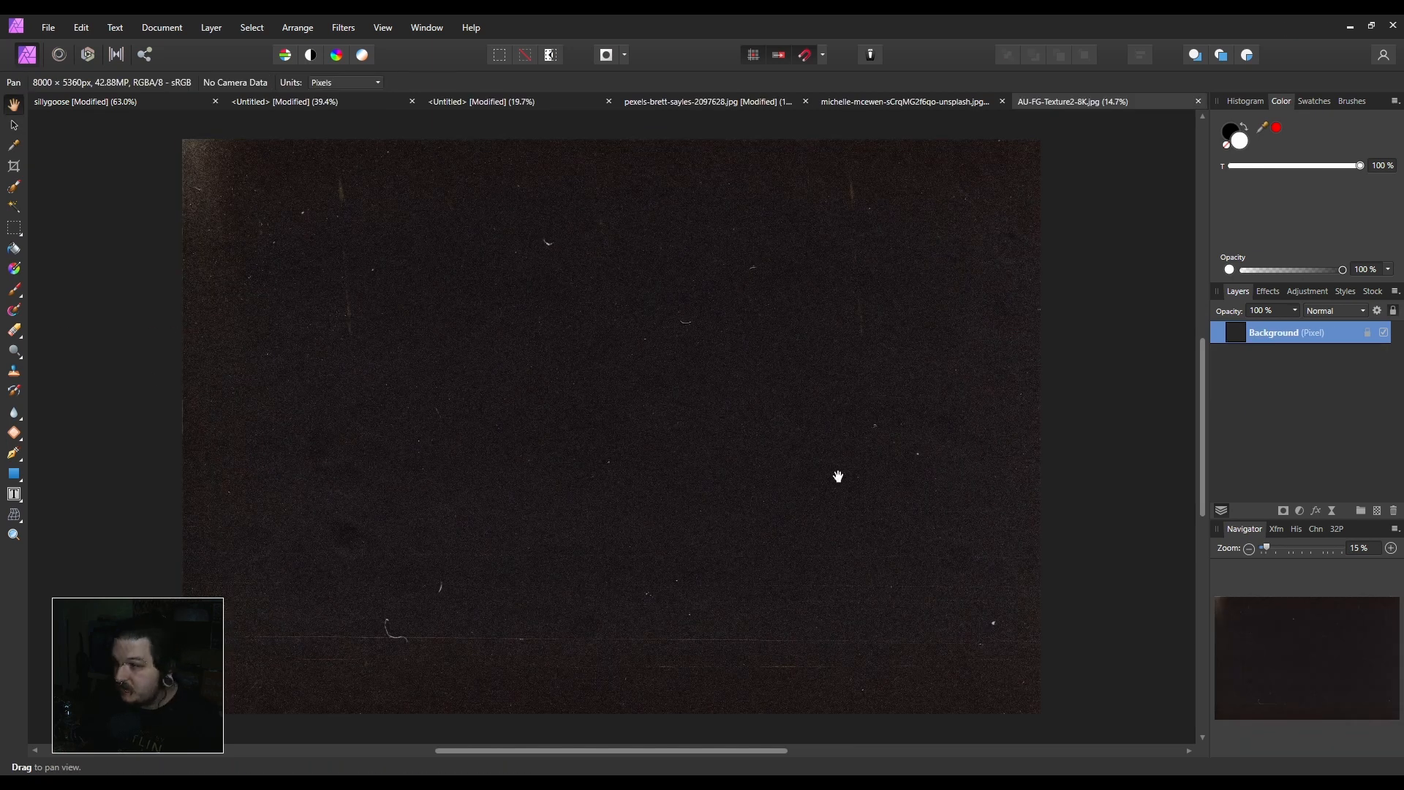
Copy the whole film texture image and paste it as the top layer of the cloud and lightning artwork.
key("ctrl+a")
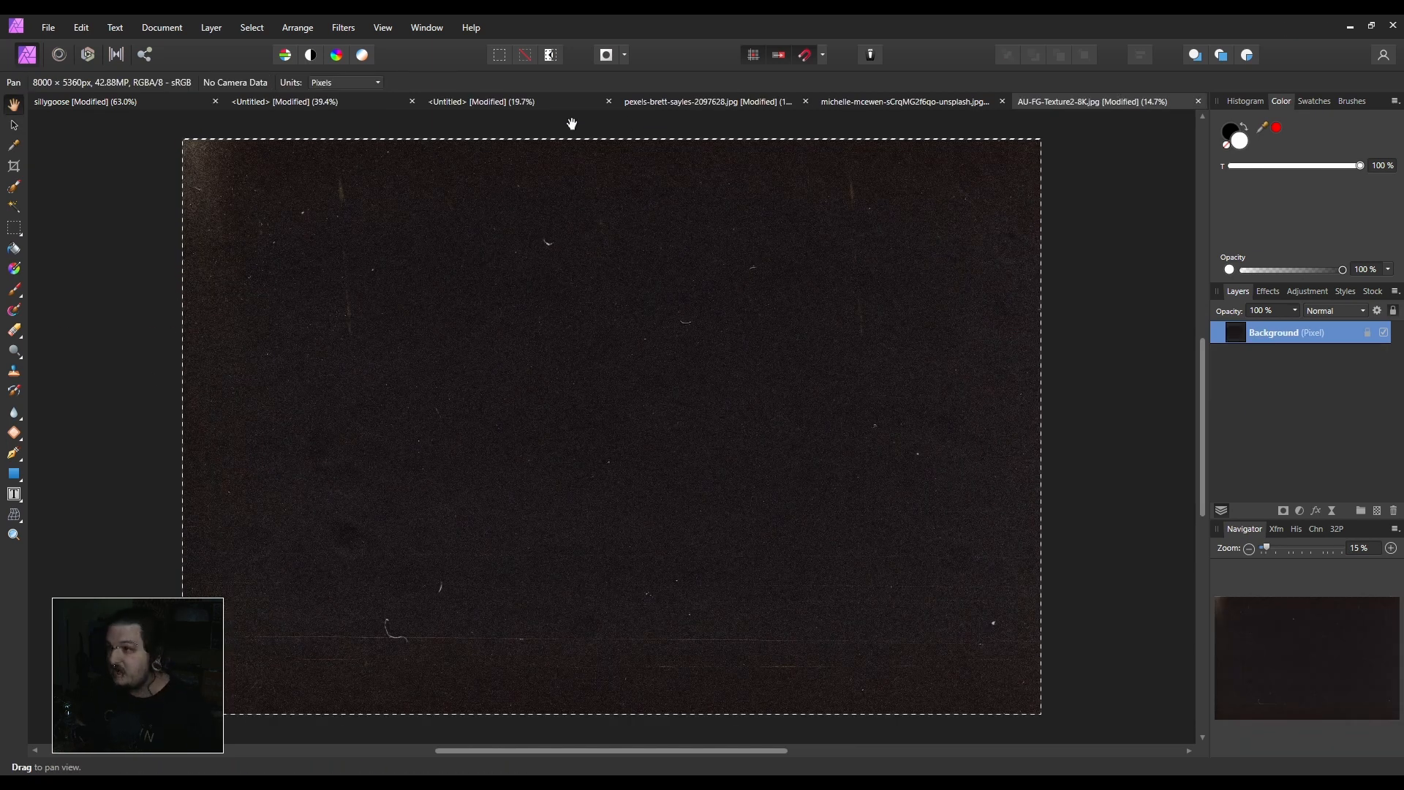
left_click(483, 101)
key("ctrl+v")
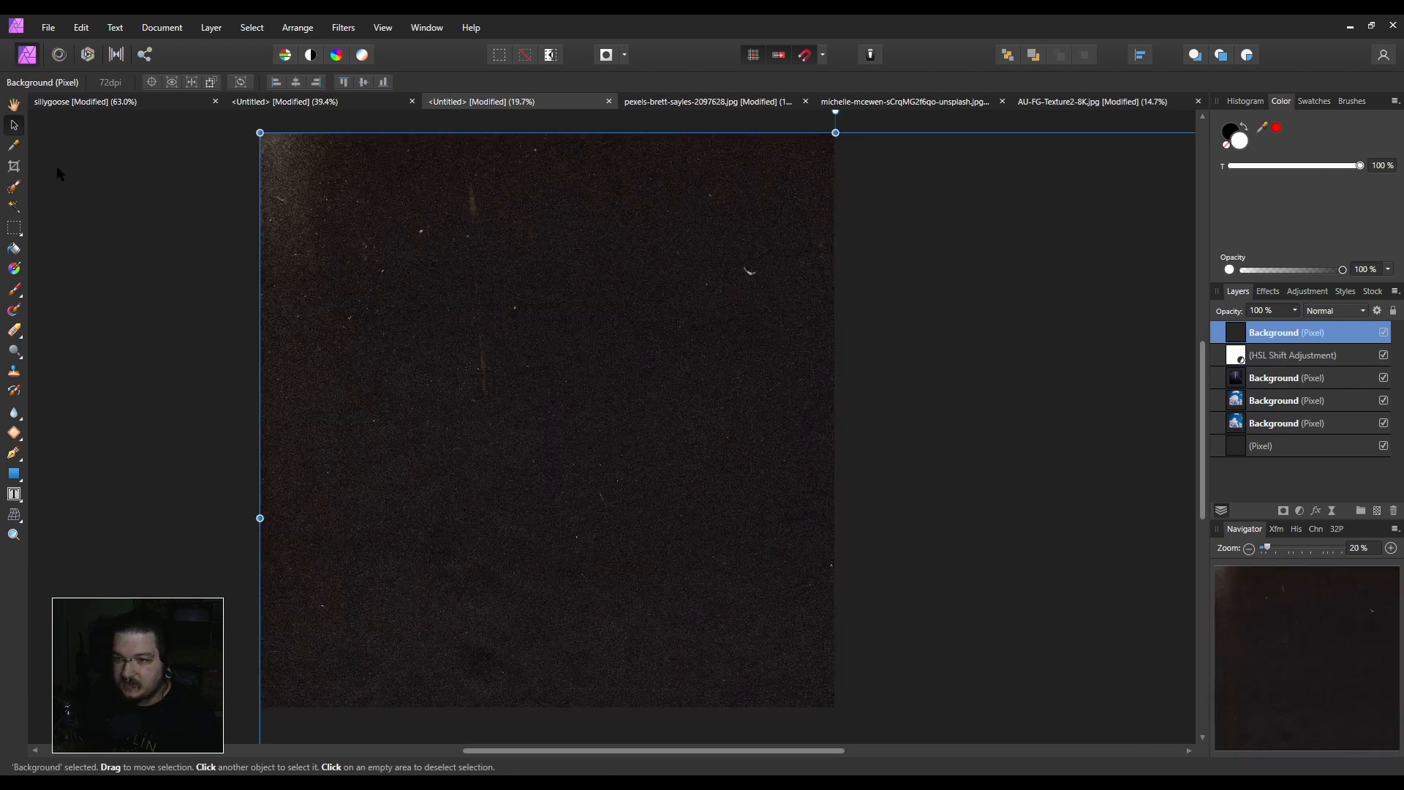
Scale the film texture layer down and align it with the canvas's upper-left corner so it still covers the whole canvas.
scroll(208, 195, "down", 3)
left_click_drag(826, 560, 691, 470)
scroll(531, 484, "down", 1)
left_click_drag(406, 413, 572, 516)
scroll(531, 485, "up", 2)
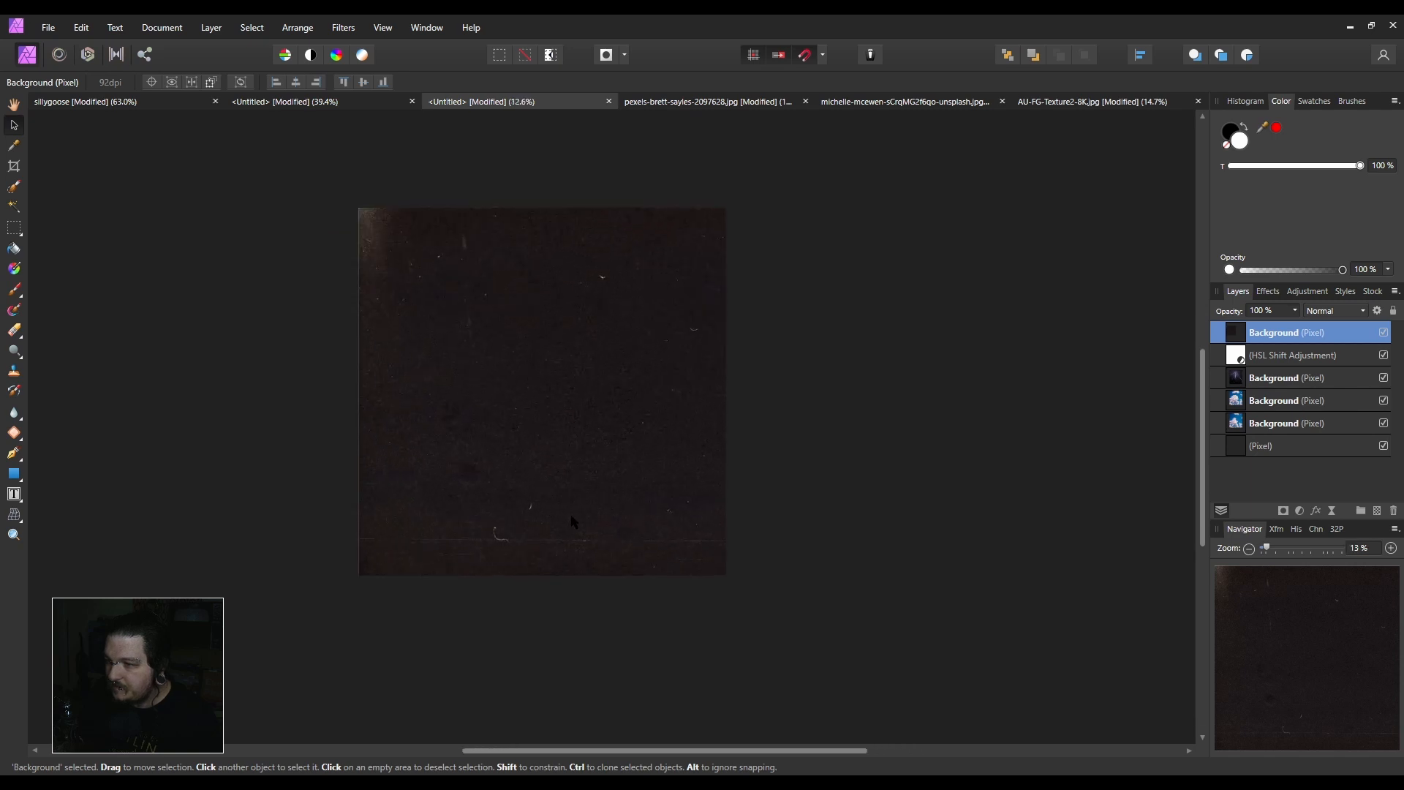
Try the Difference and Negation blend modes on the film texture layer.
left_click(1331, 312)
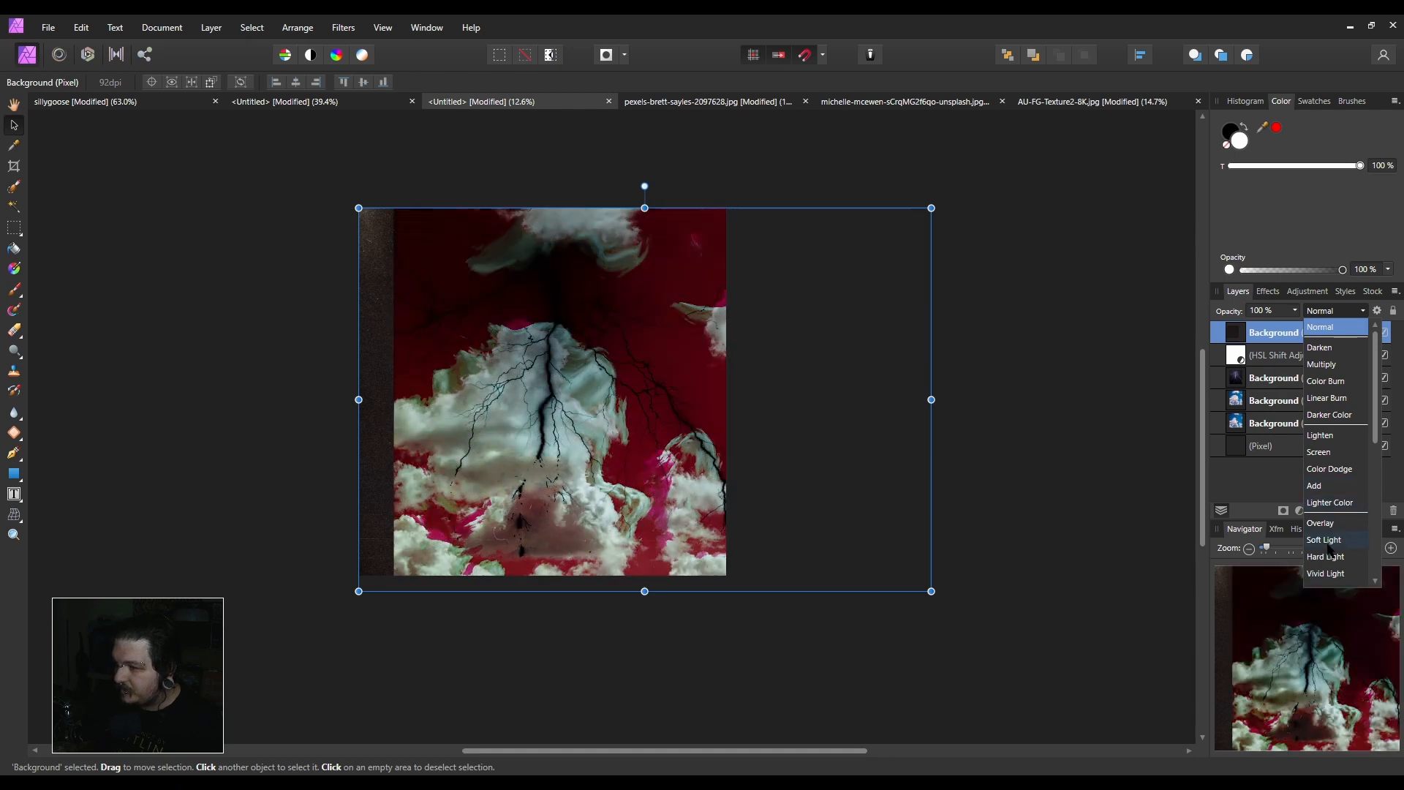
scroll(1332, 541, "down", 3)
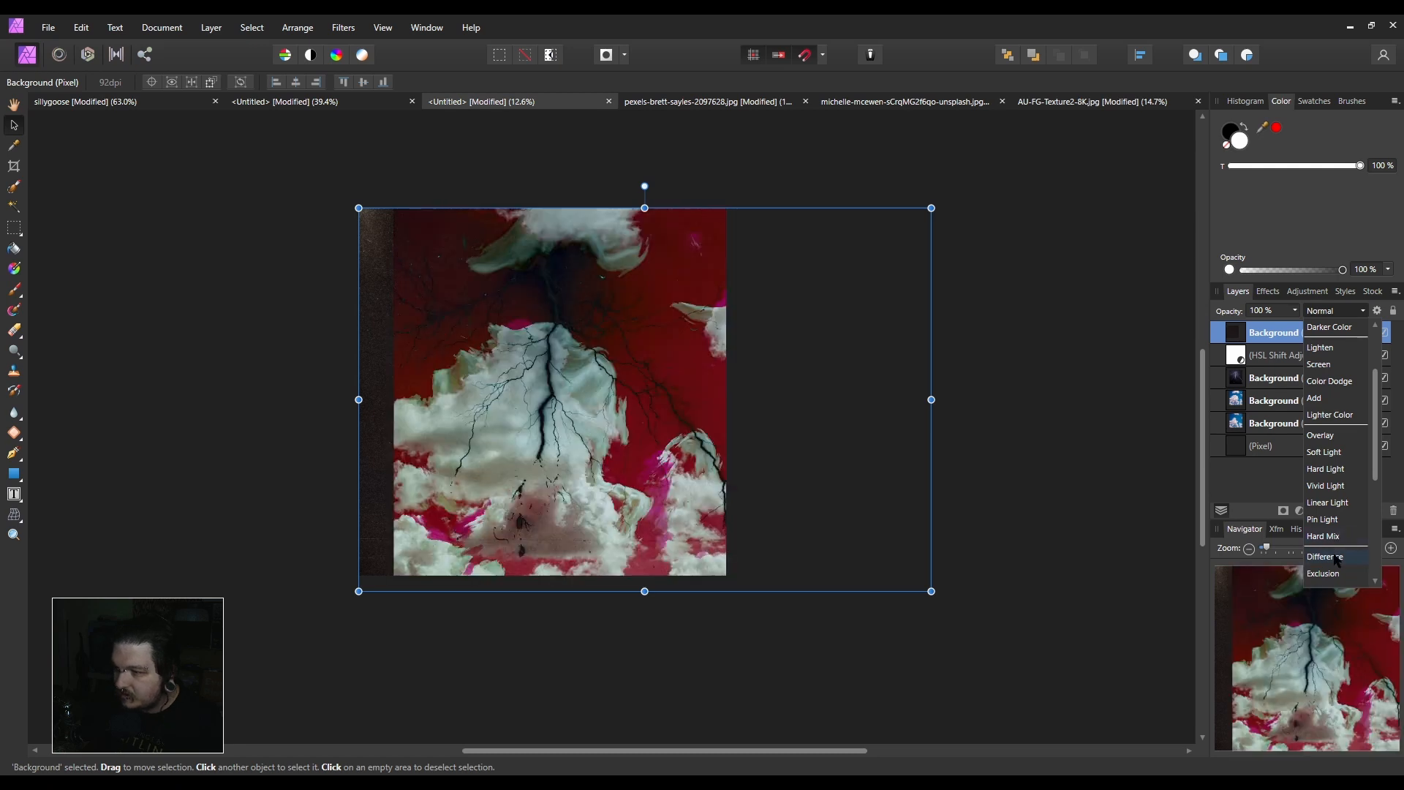
left_click(1336, 557)
scroll(586, 401, "up", 5)
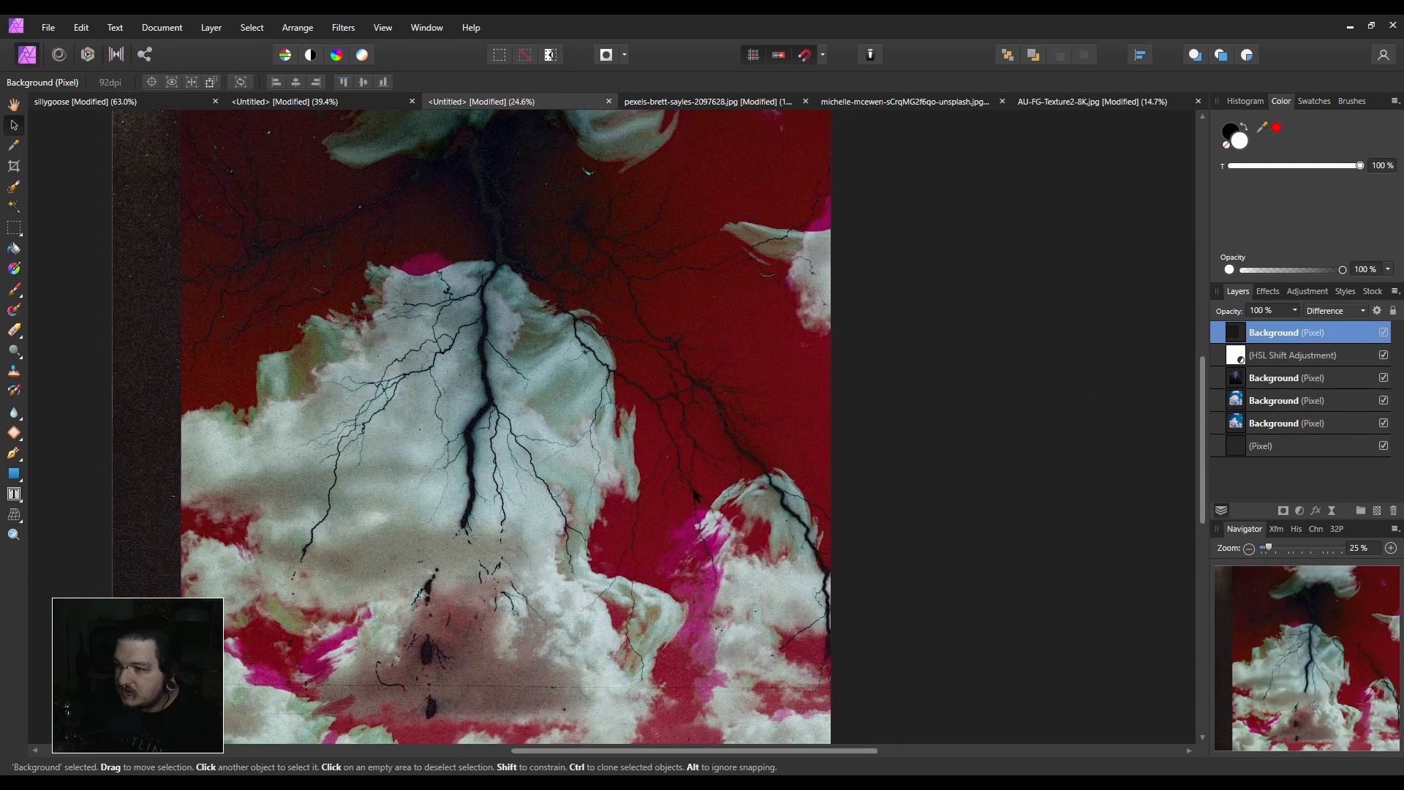
scroll(587, 400, "up", 1)
scroll(623, 251, "down", 3)
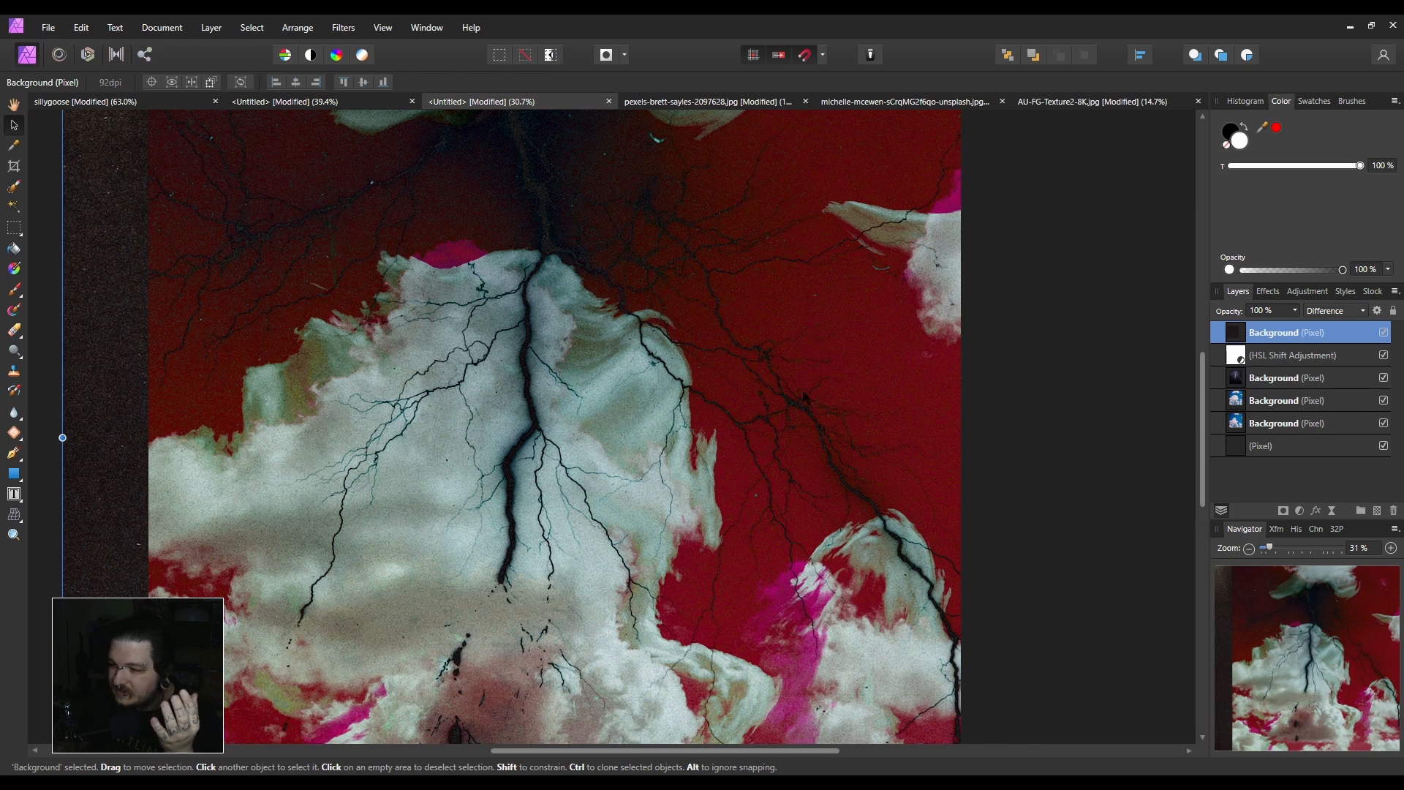
scroll(597, 577, "up", 2)
left_click_drag(597, 576, 626, 473)
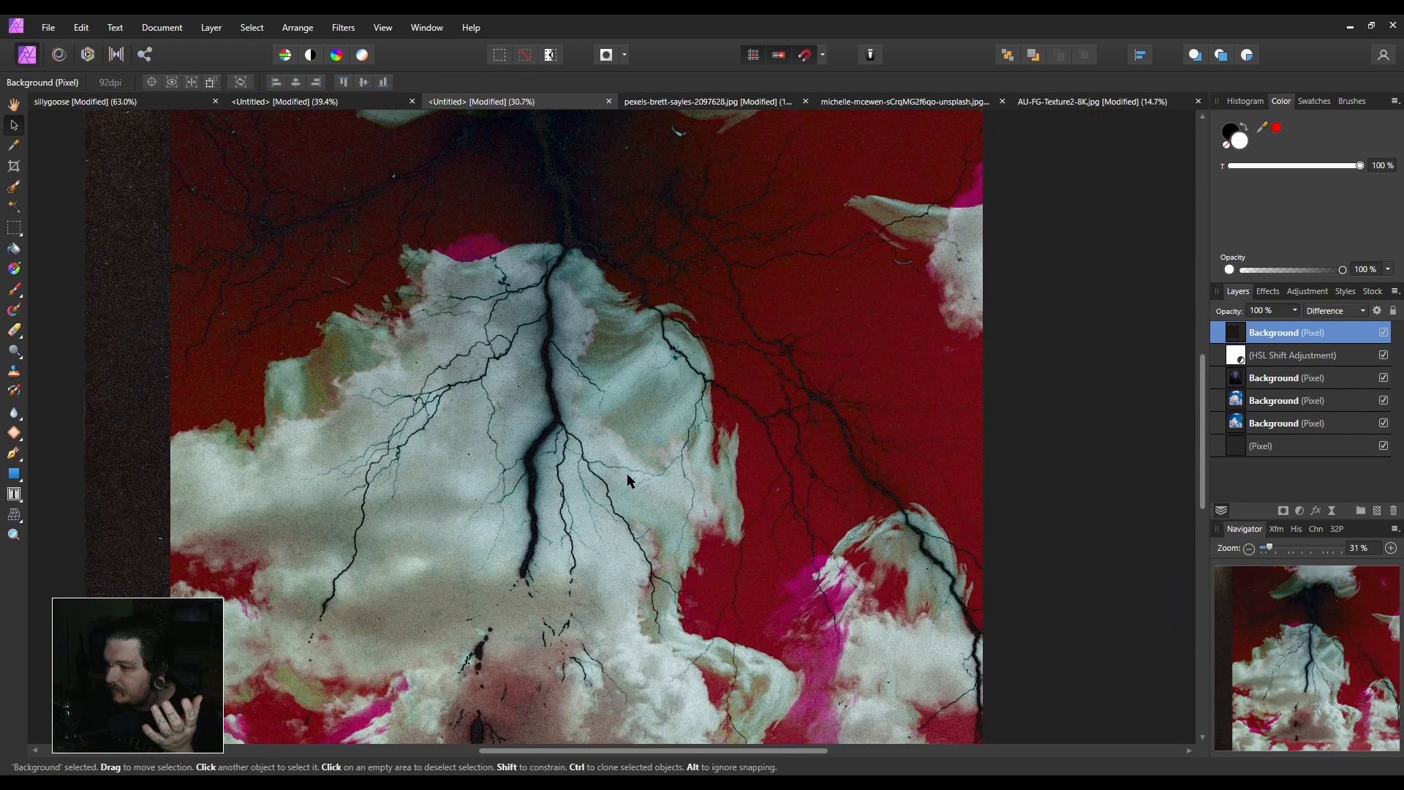
left_click(1343, 314)
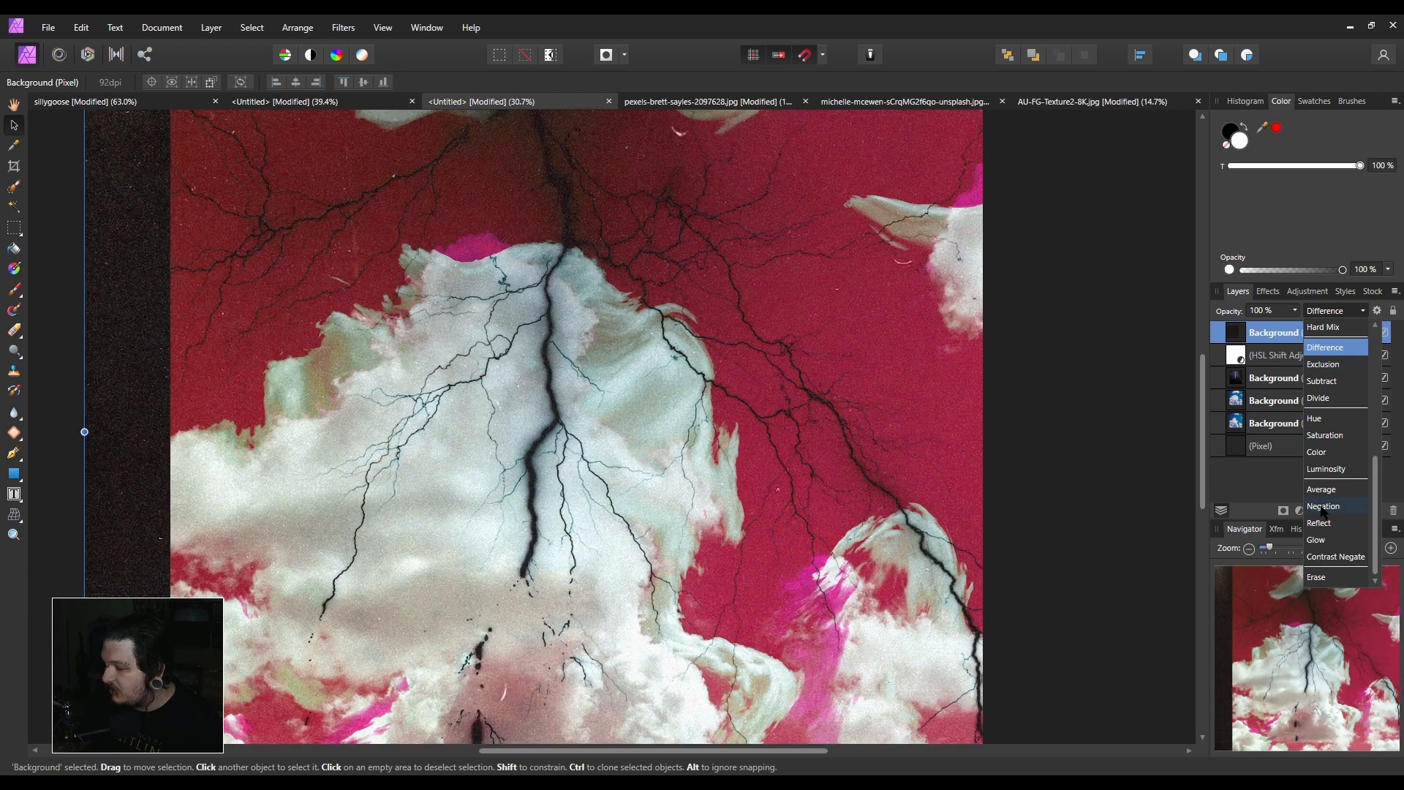
left_click(1323, 506)
scroll(756, 428, "down", 3)
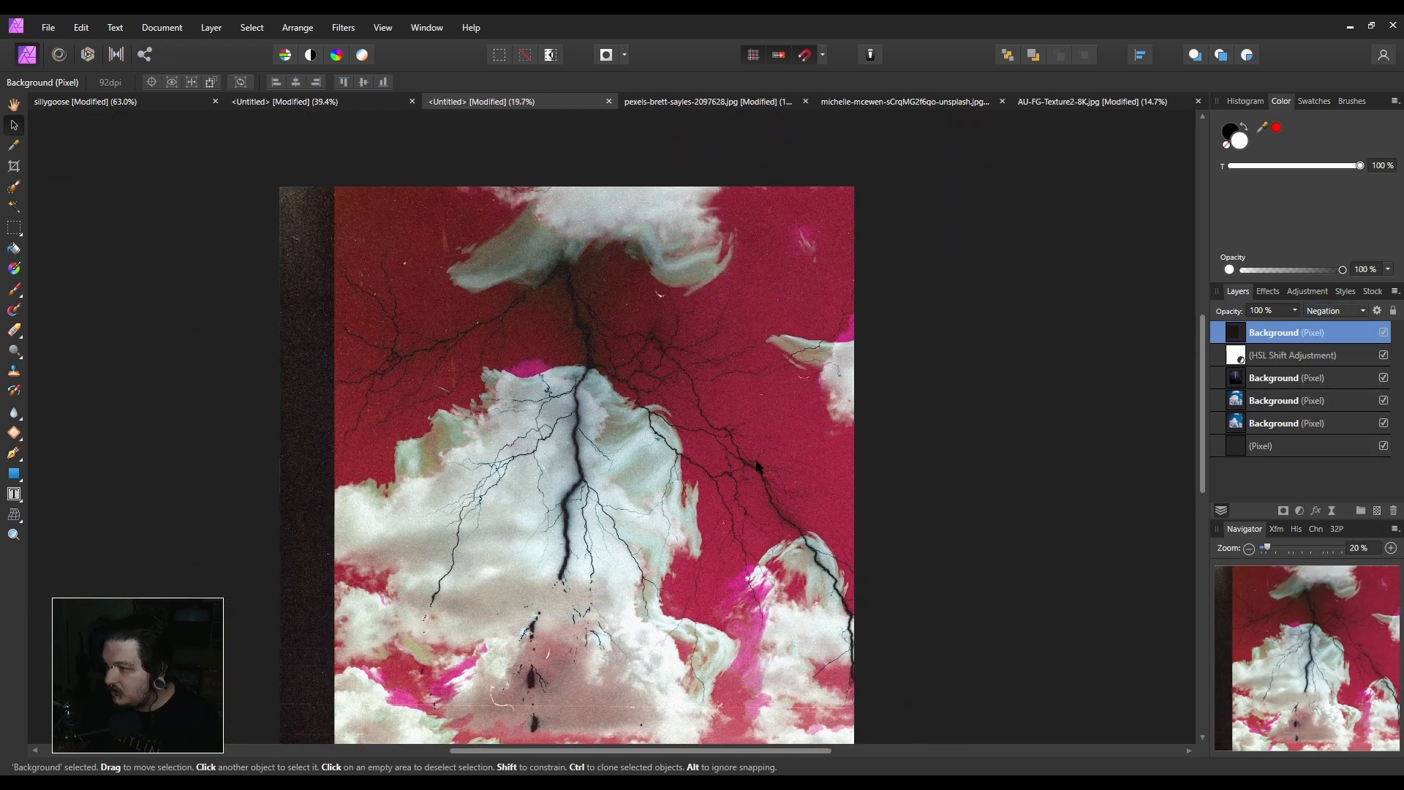
Set the film texture layer's blend mode to Add.
left_click(1337, 311)
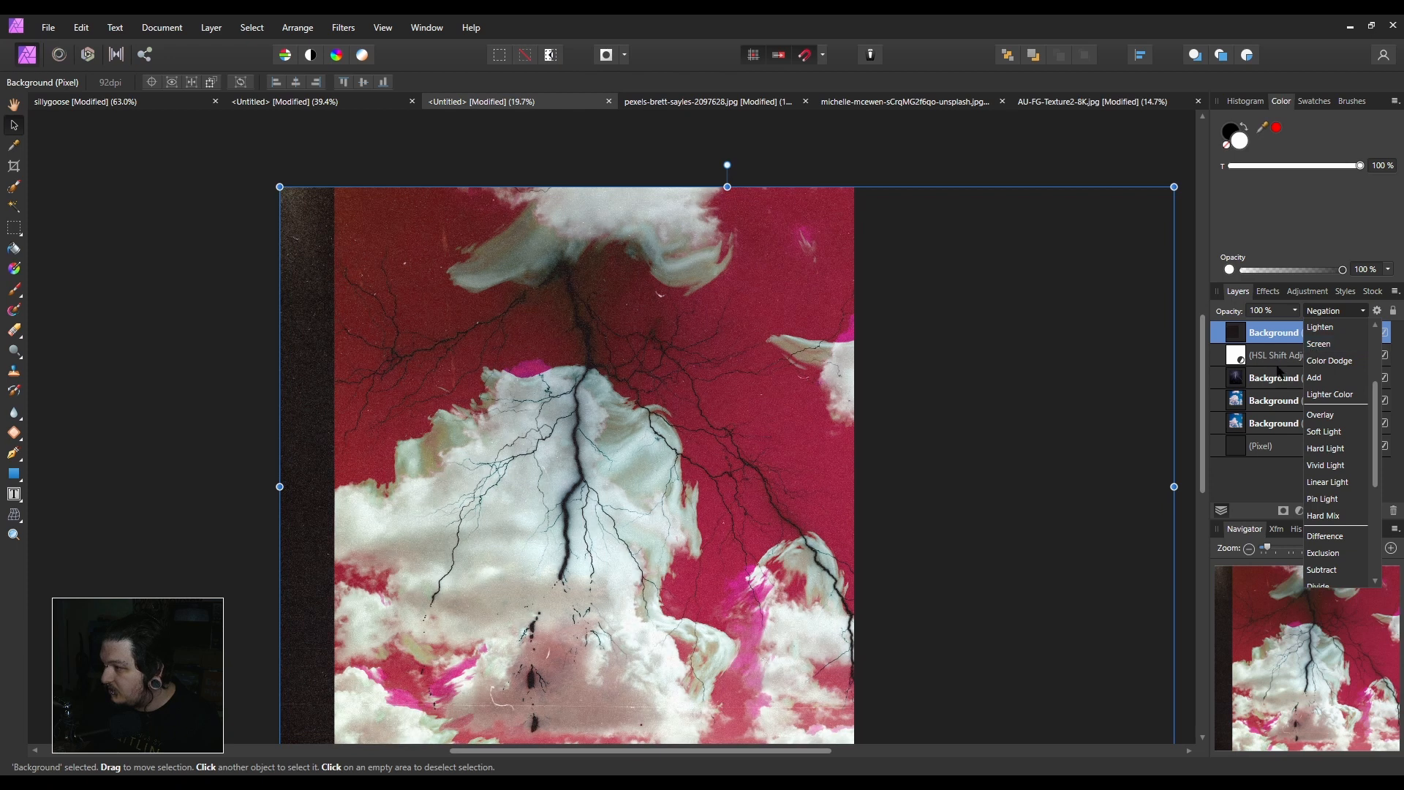
left_click(1324, 383)
scroll(660, 392, "up", 1)
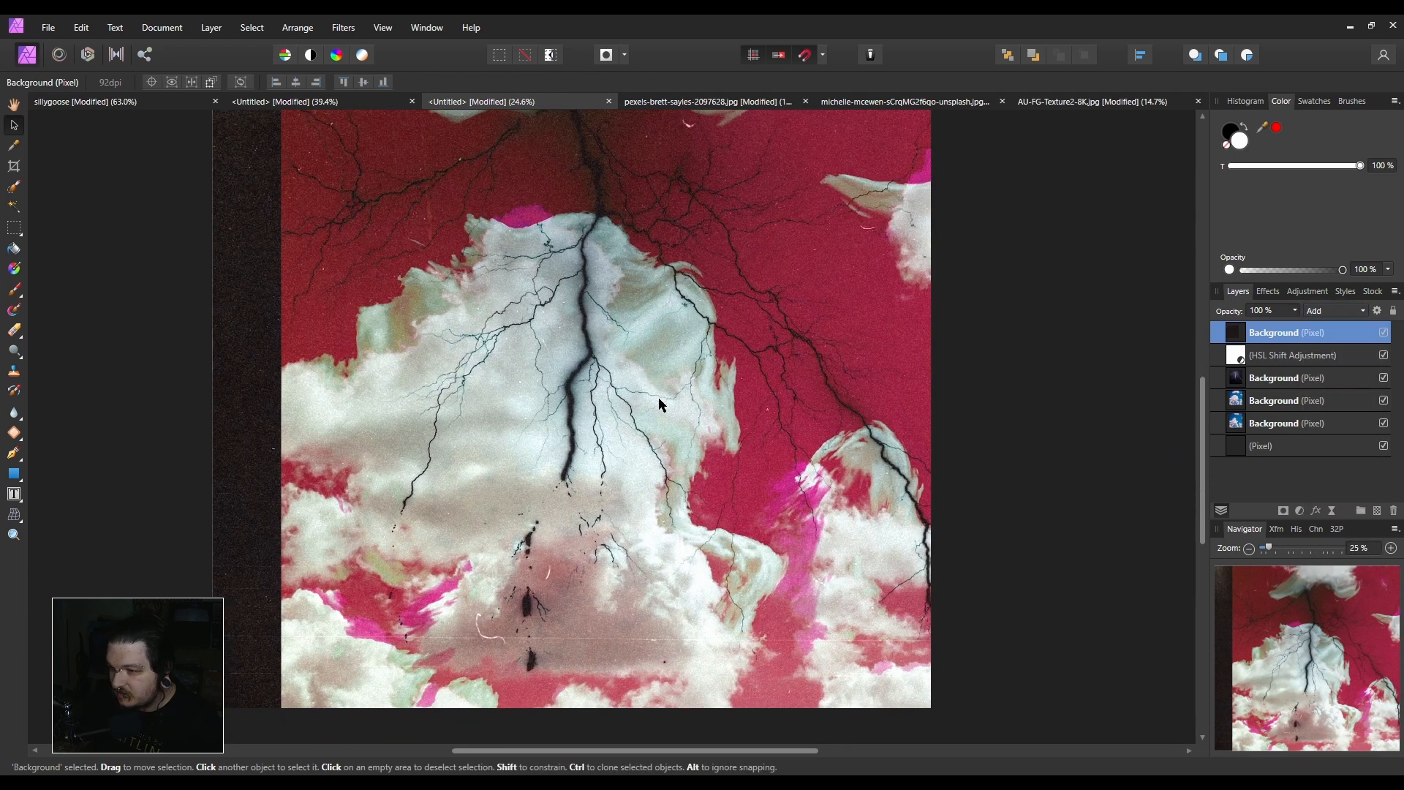
scroll(554, 425, "down", 2)
Draw a tall white rectangle above the film texture layer, covering the dark strip along the artwork's left edge.
left_click(307, 340)
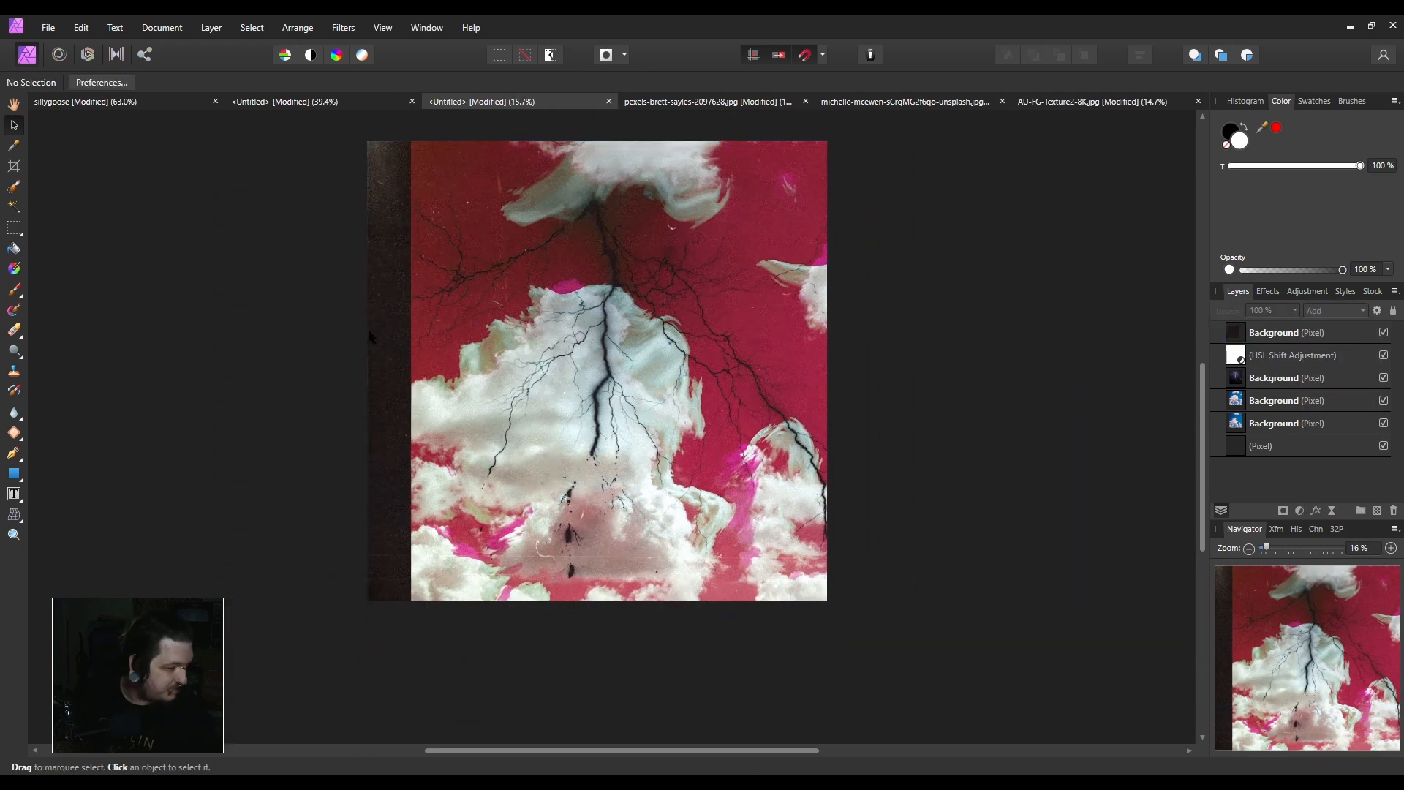
scroll(439, 354, "up", 1)
scroll(440, 354, "up", 1)
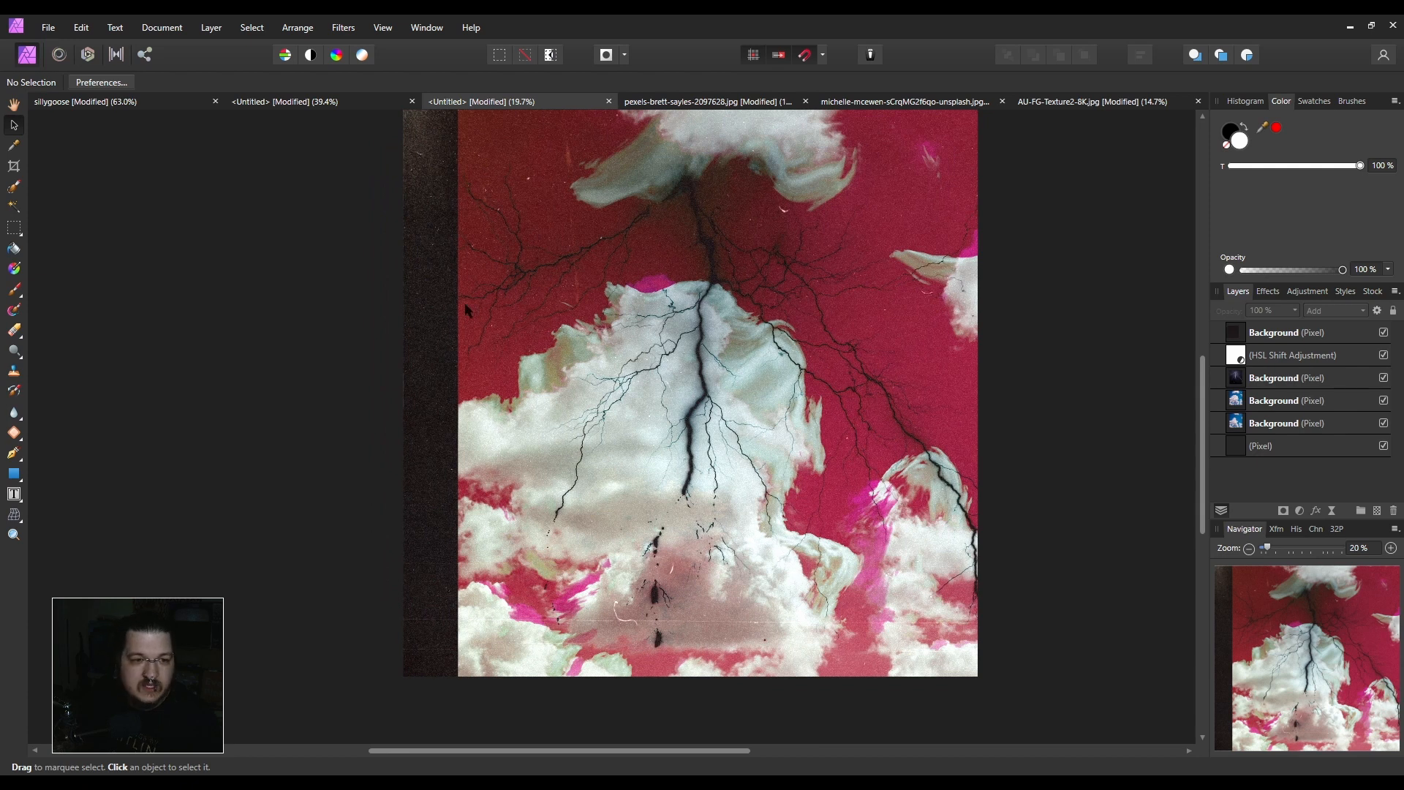
scroll(513, 303, "right", 2)
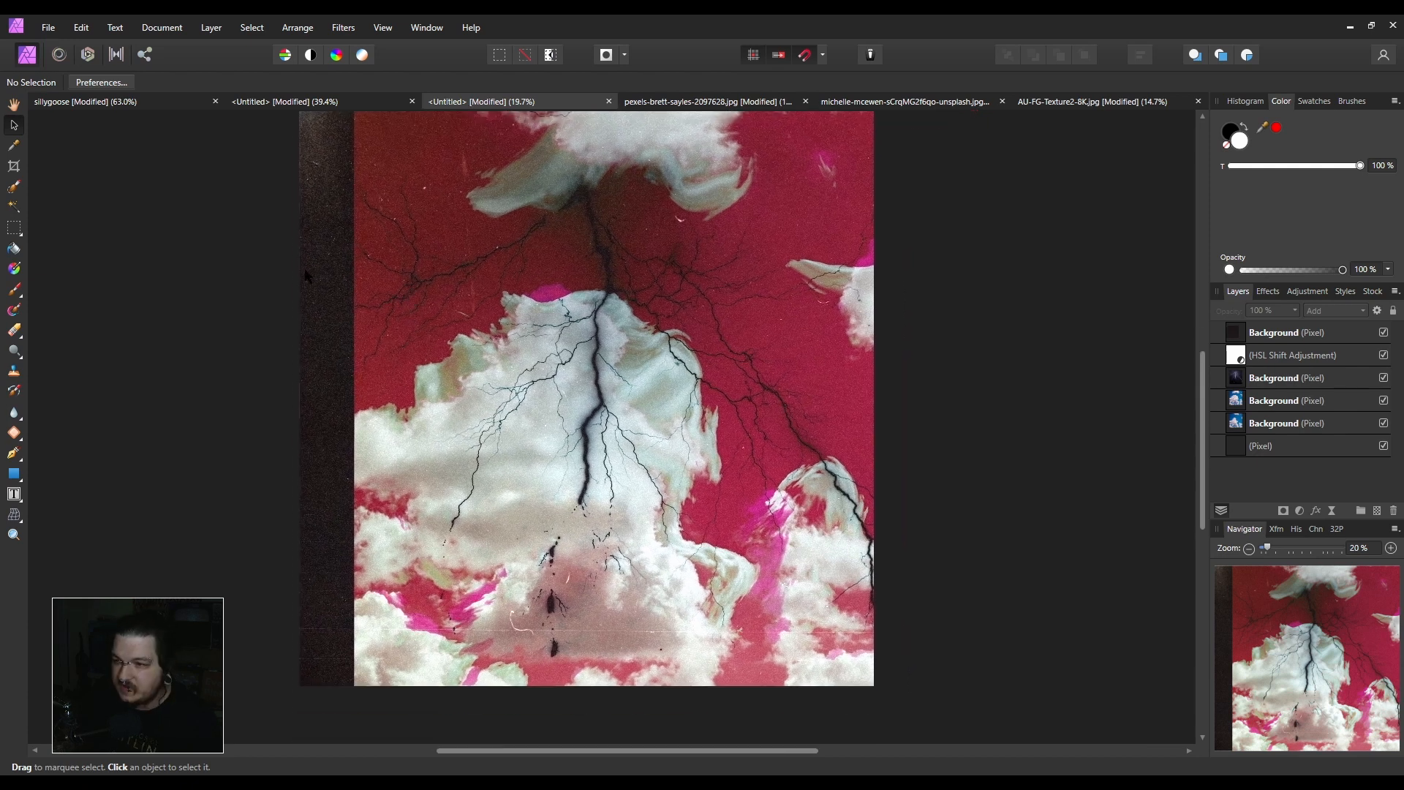
left_click(1279, 336)
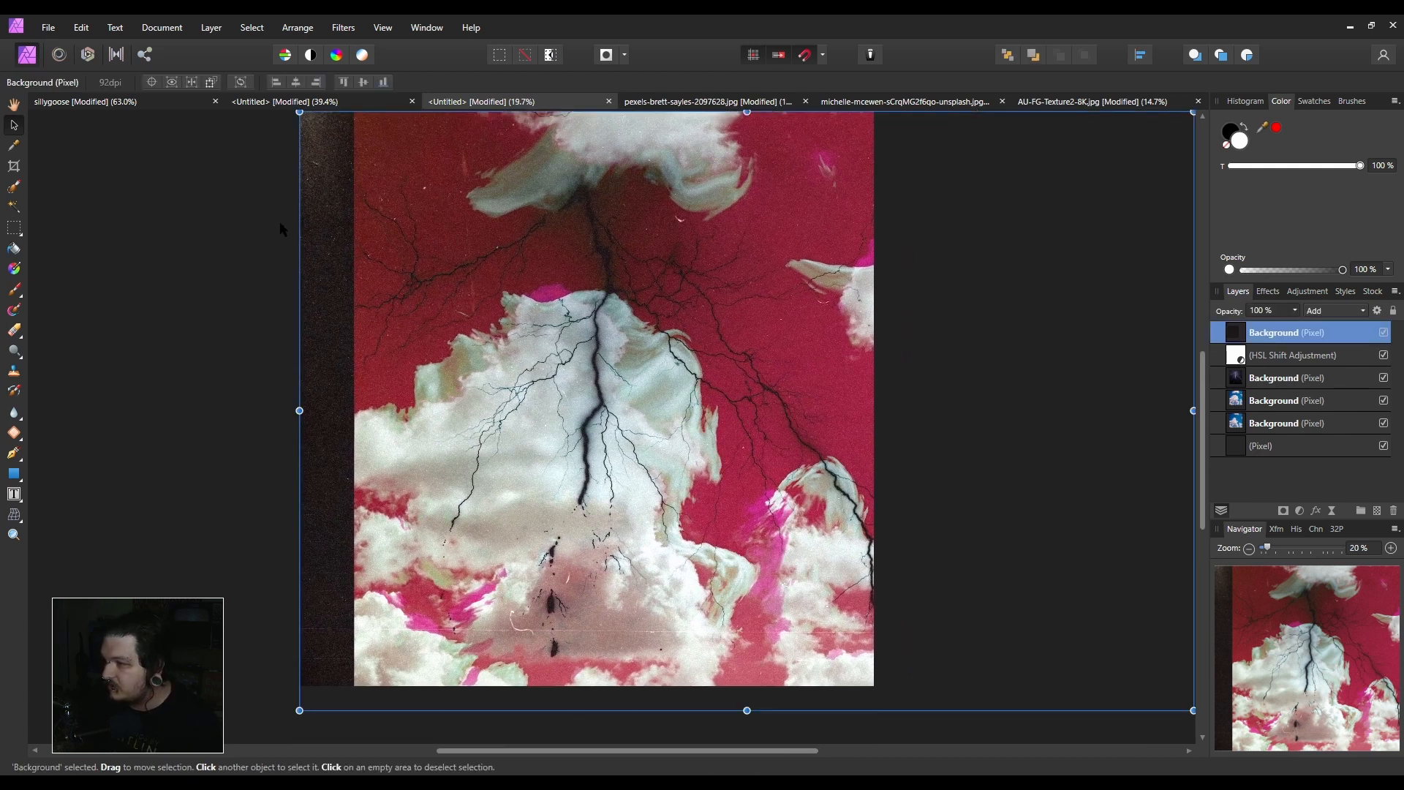
scroll(146, 461, "up", 1)
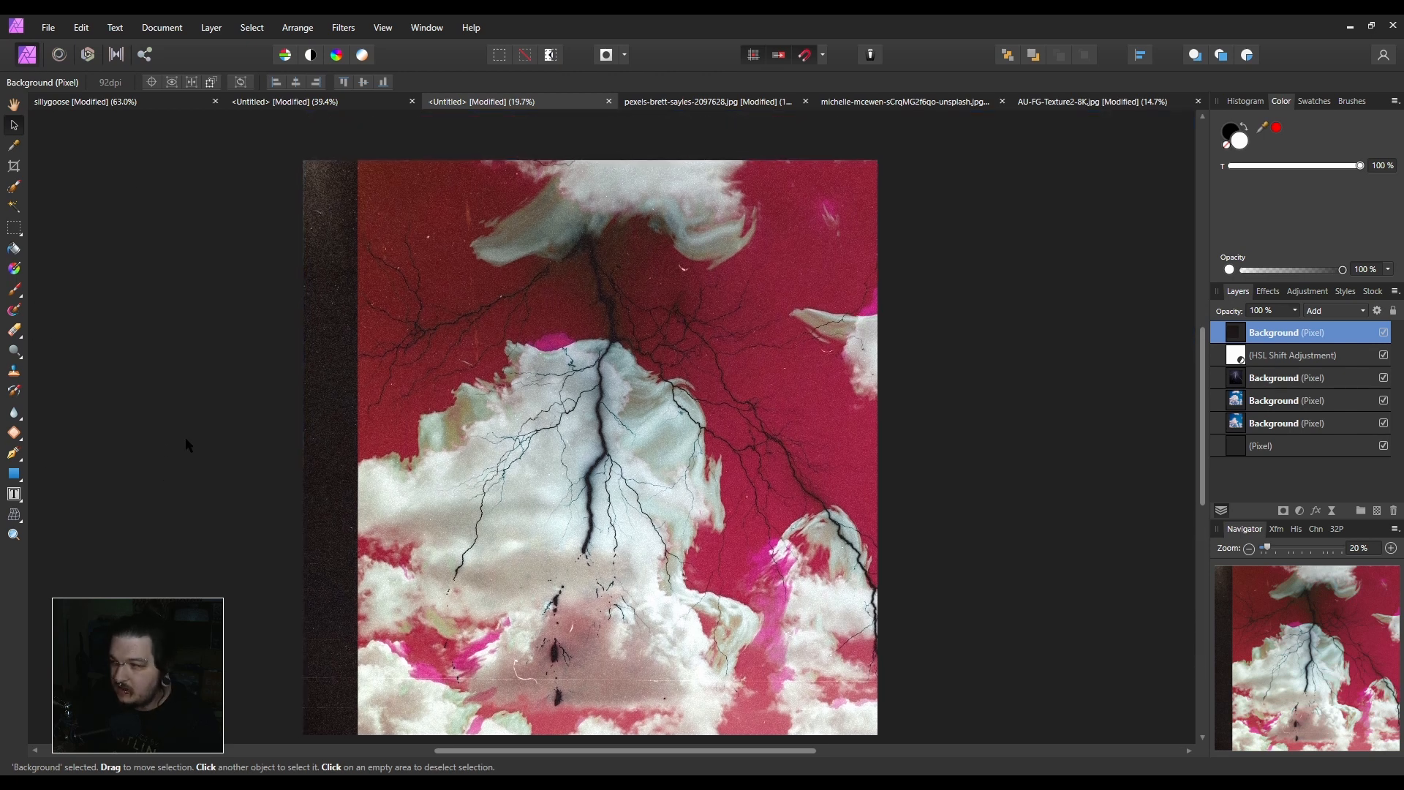
left_click(14, 475)
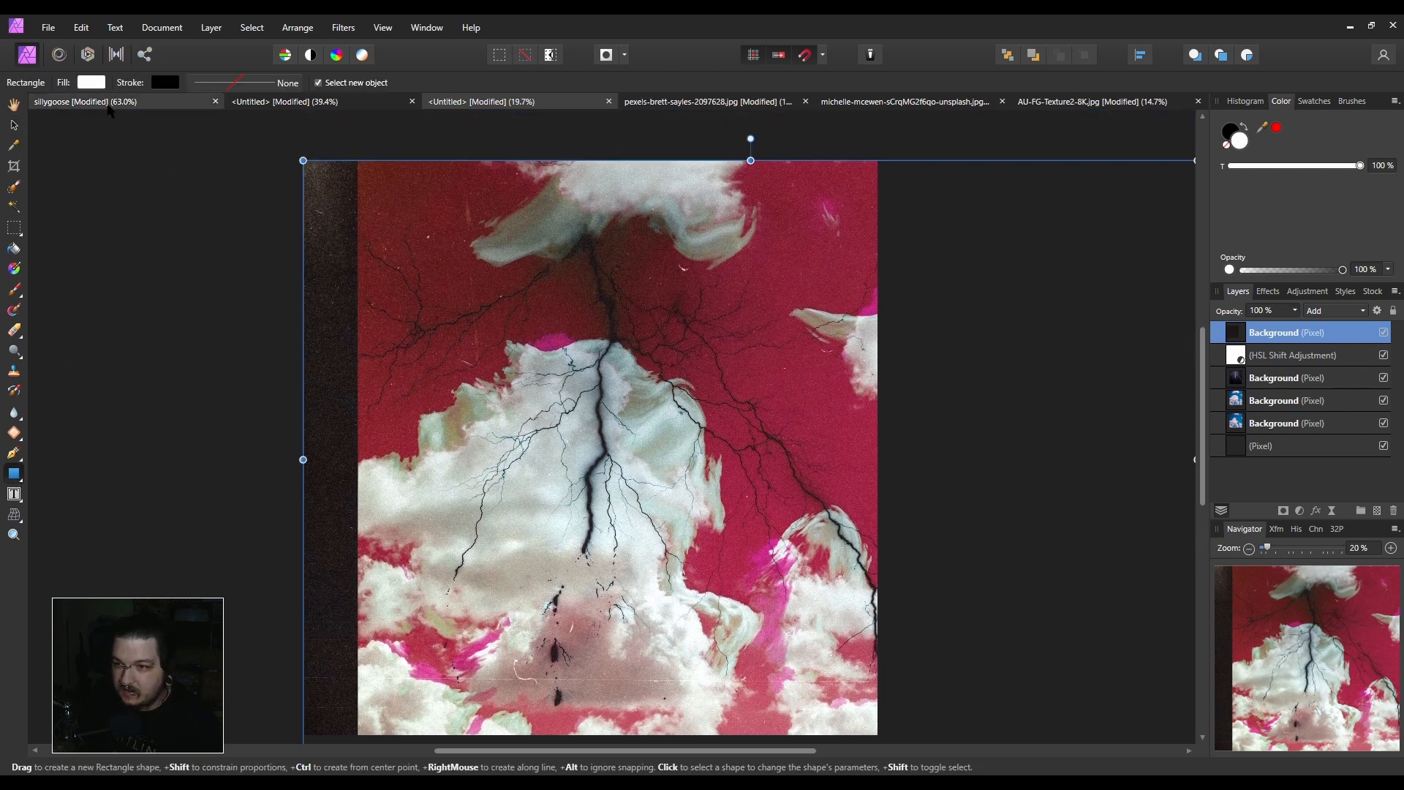
left_click_drag(287, 144, 358, 710)
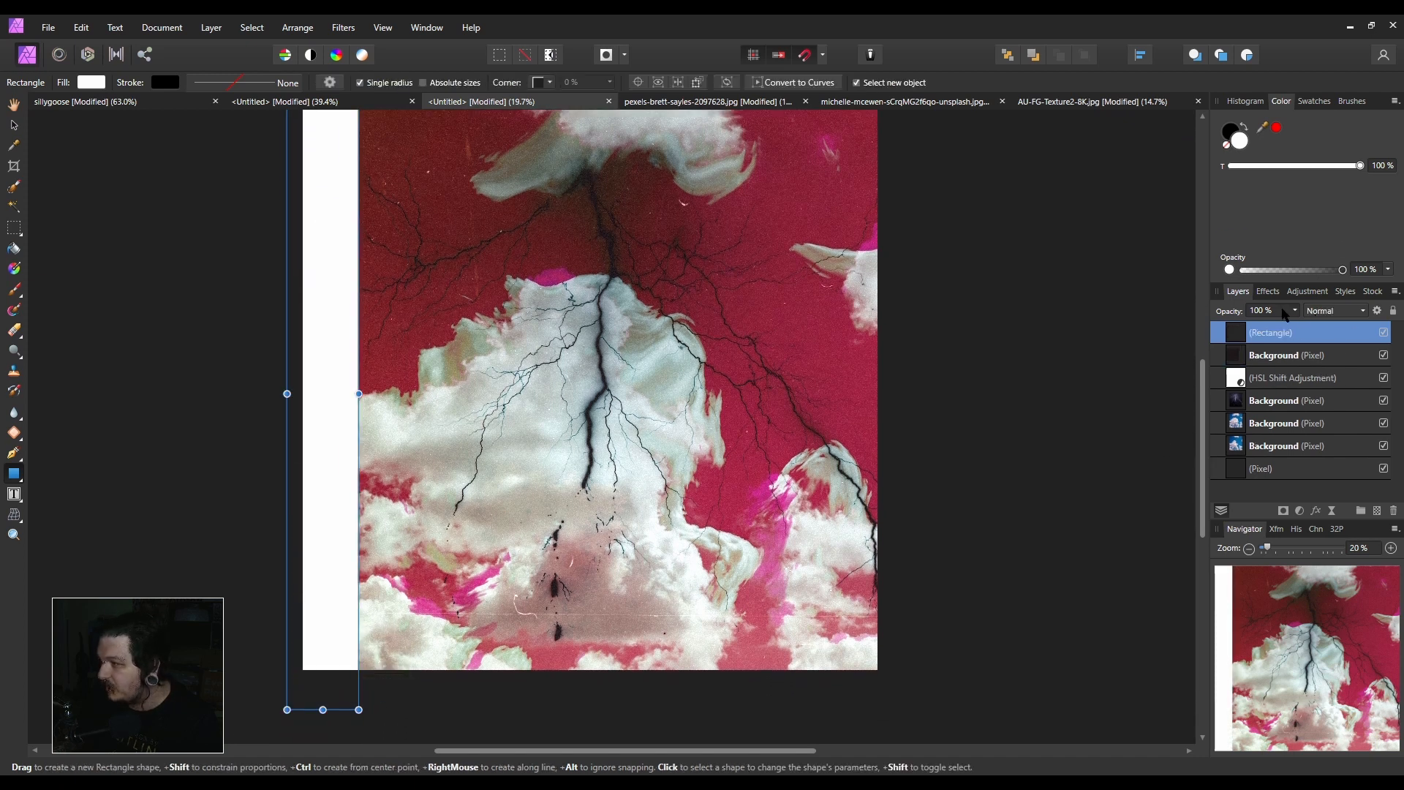
Set the white rectangle's blend mode to Difference and inspect the strip up close.
left_click(1350, 312)
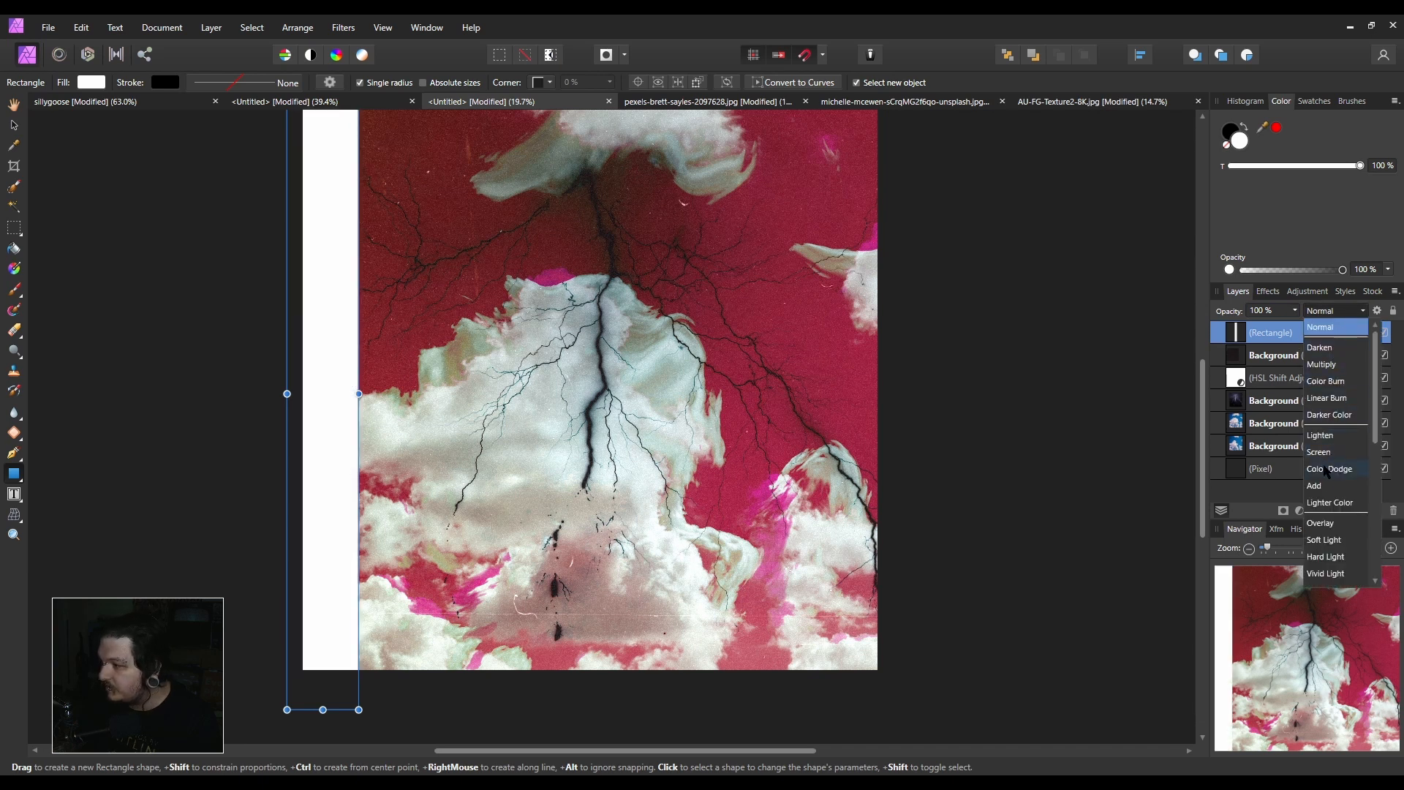
scroll(1328, 487, "down", 1)
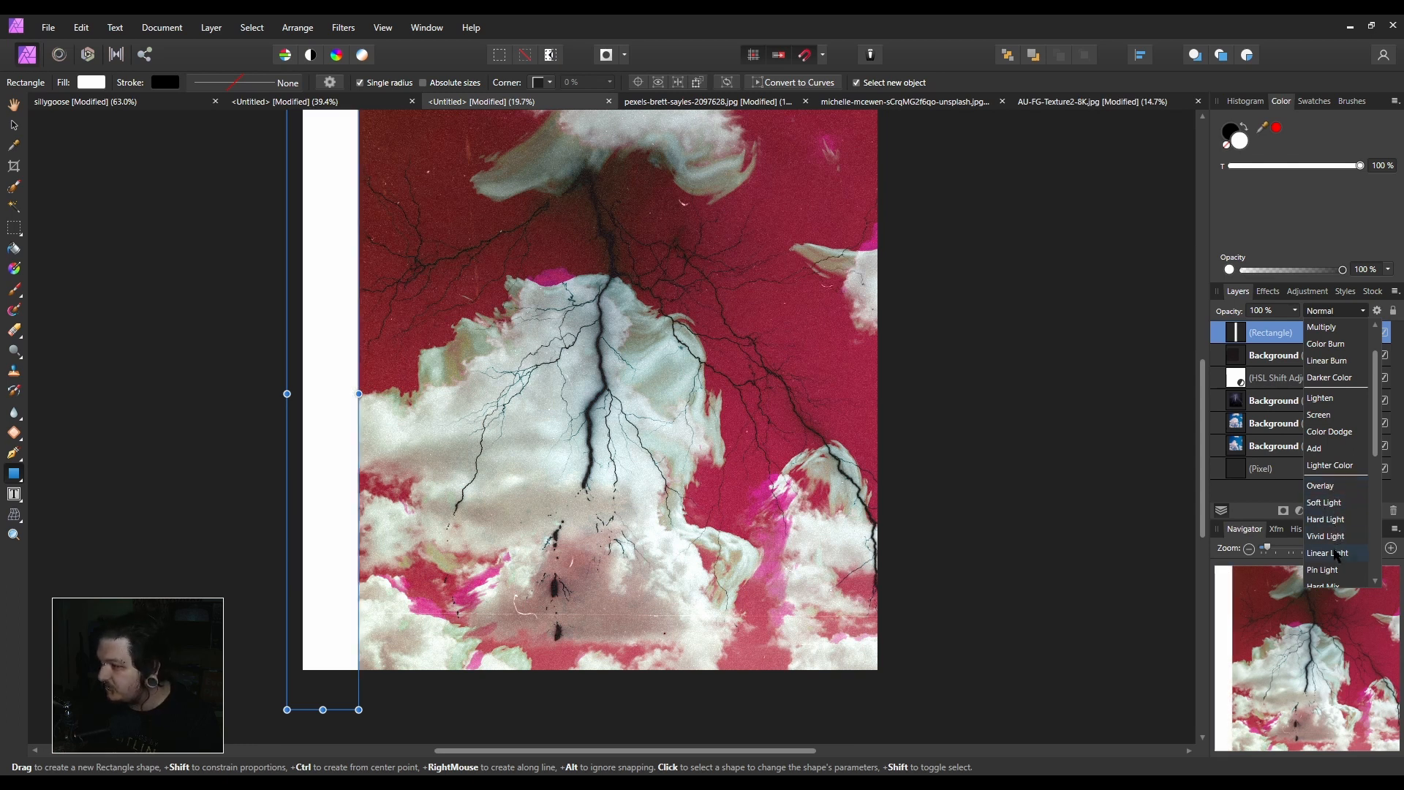
scroll(1334, 556, "down", 2)
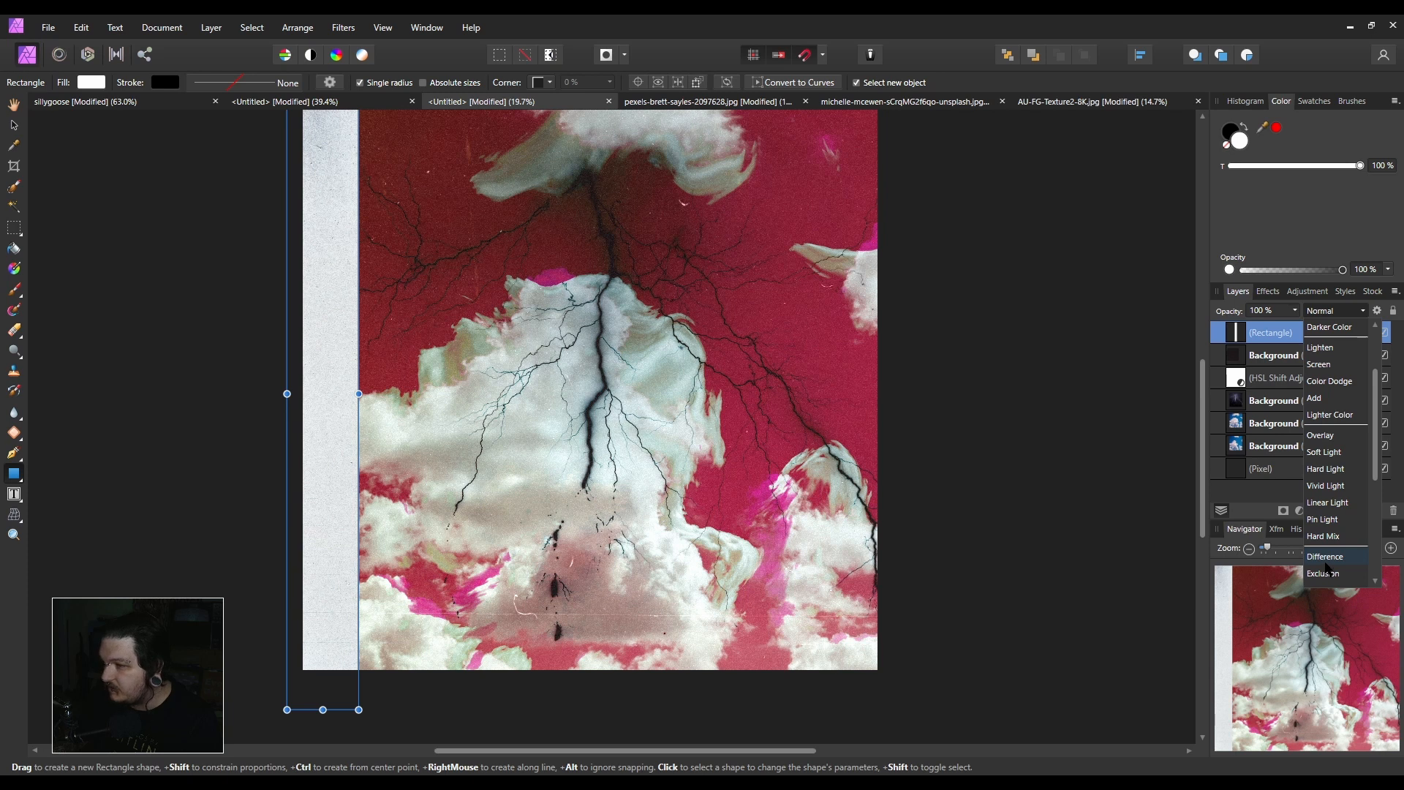
left_click(1326, 561)
left_click(948, 329)
scroll(232, 312, "down", 1)
left_click_drag(232, 312, 276, 347)
scroll(313, 430, "up", 5)
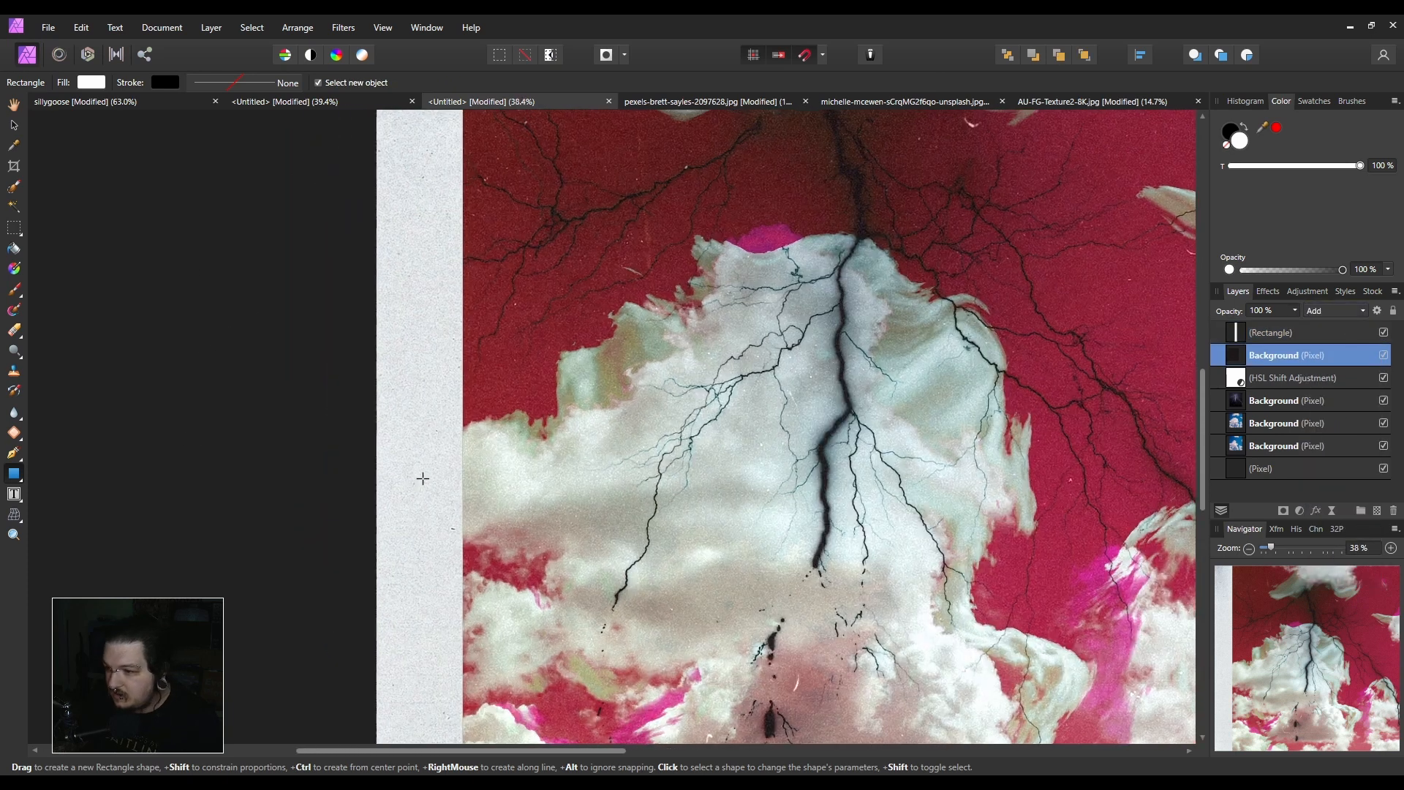
Nudge the white rectangle slightly to the right over the strip's inner edge and check that edge up close.
scroll(491, 492, "down", 4)
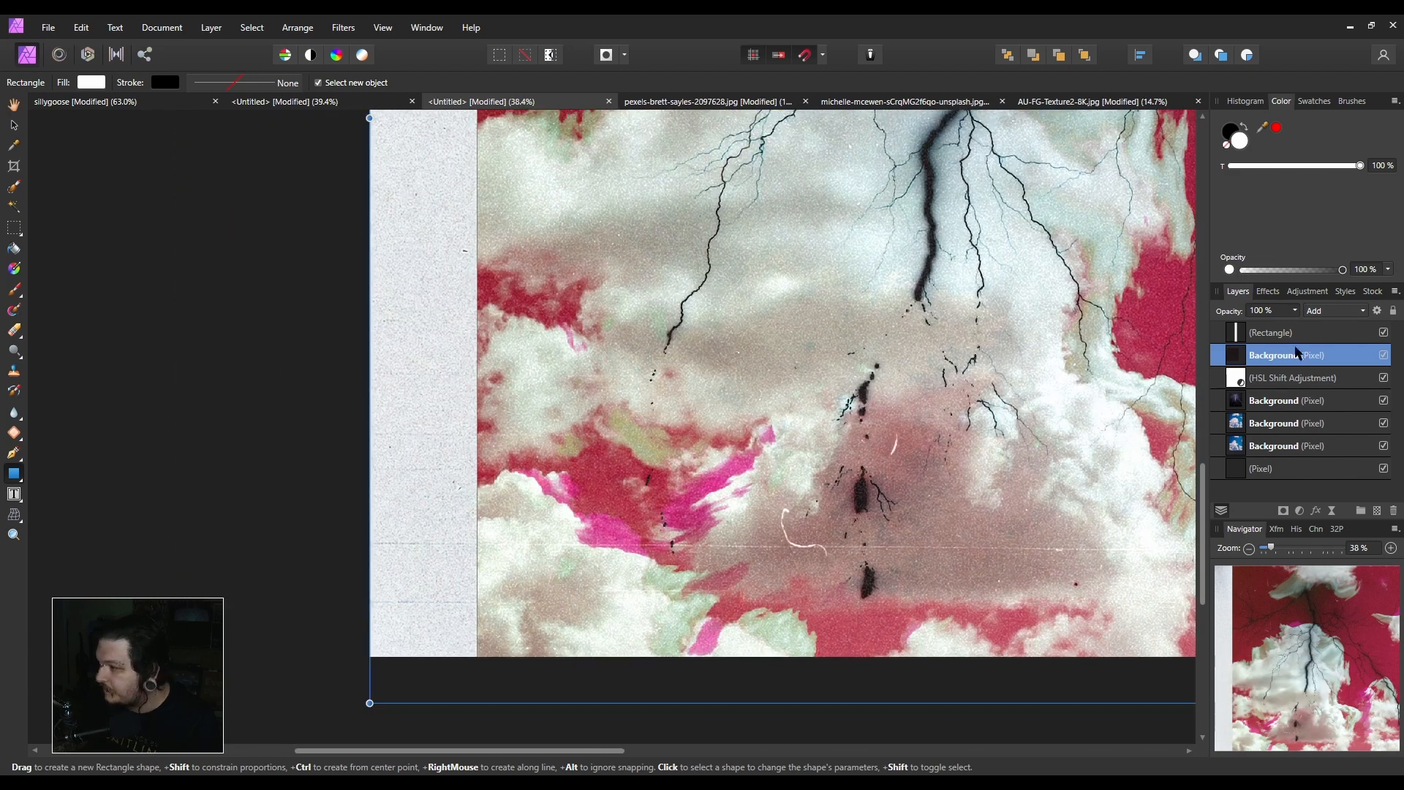
left_click(1294, 332)
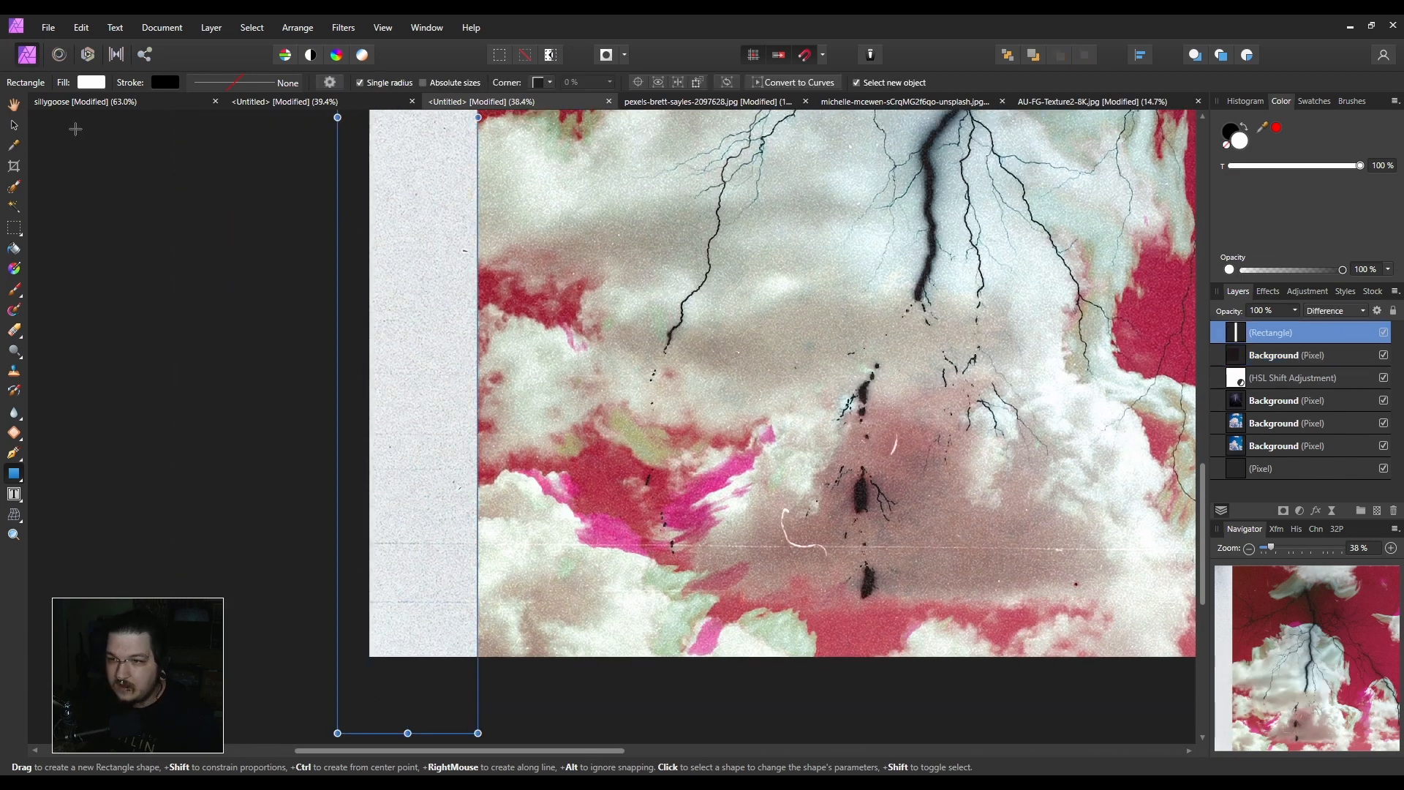
left_click(14, 126)
key("Right")
key("Right")
key("Right")
left_click(233, 322)
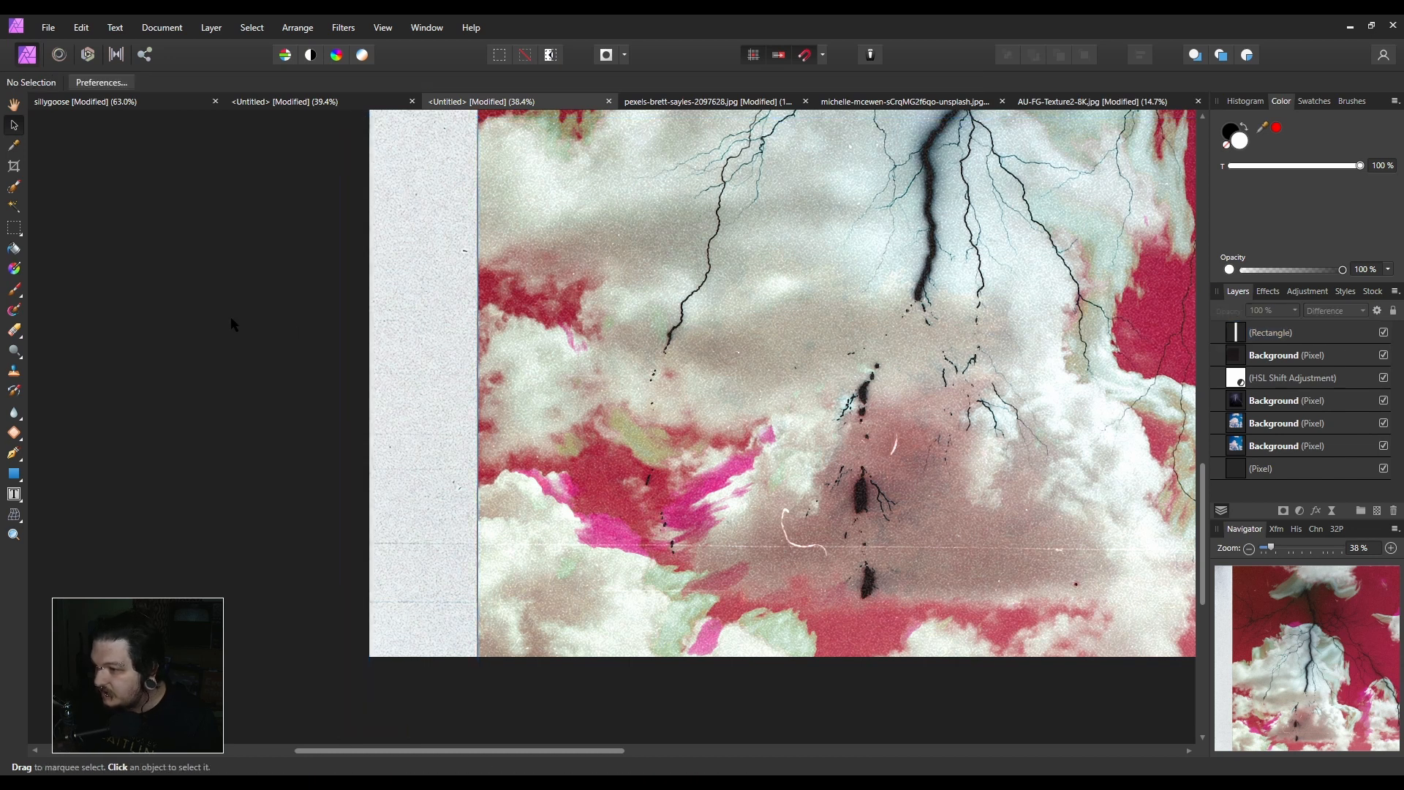
scroll(476, 592, "up", 6)
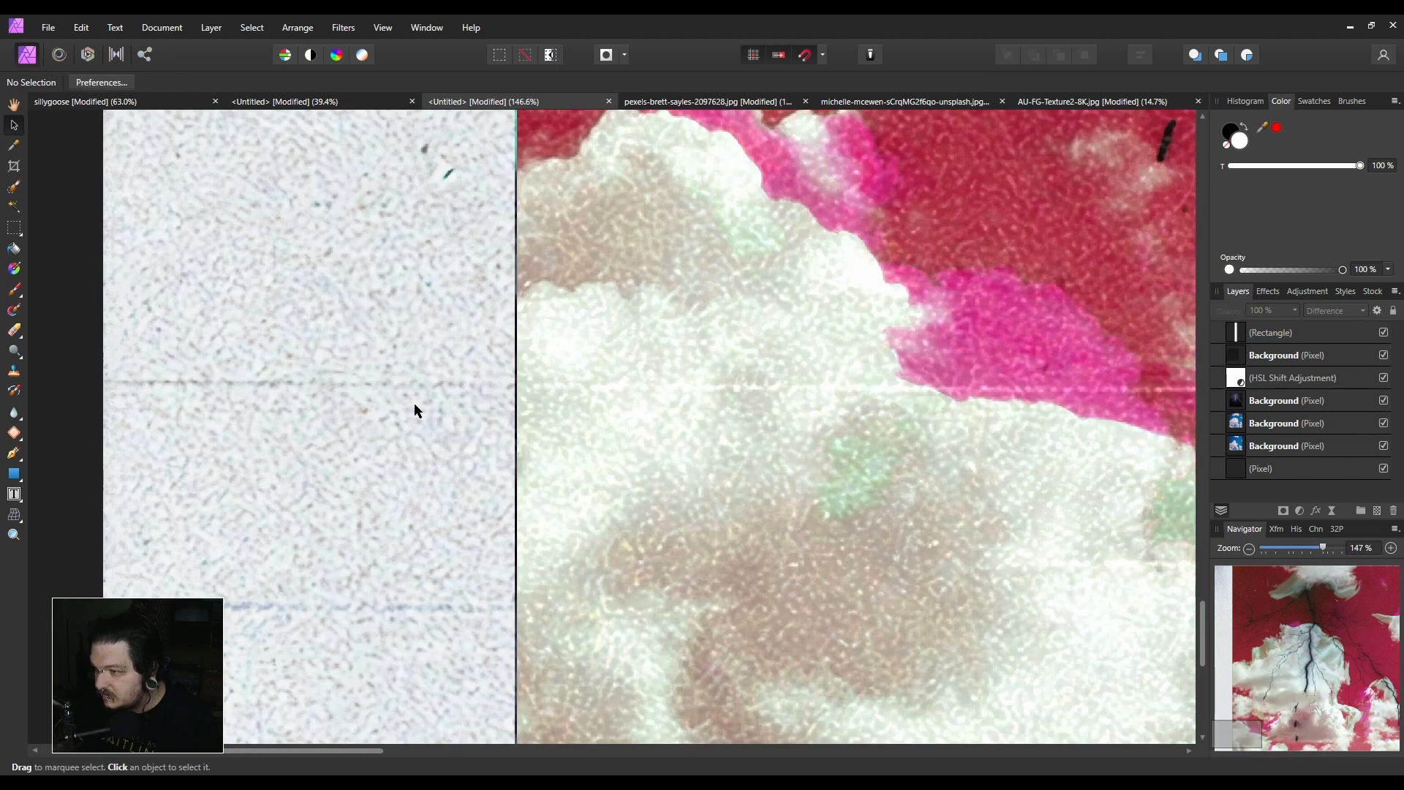
left_click(415, 406)
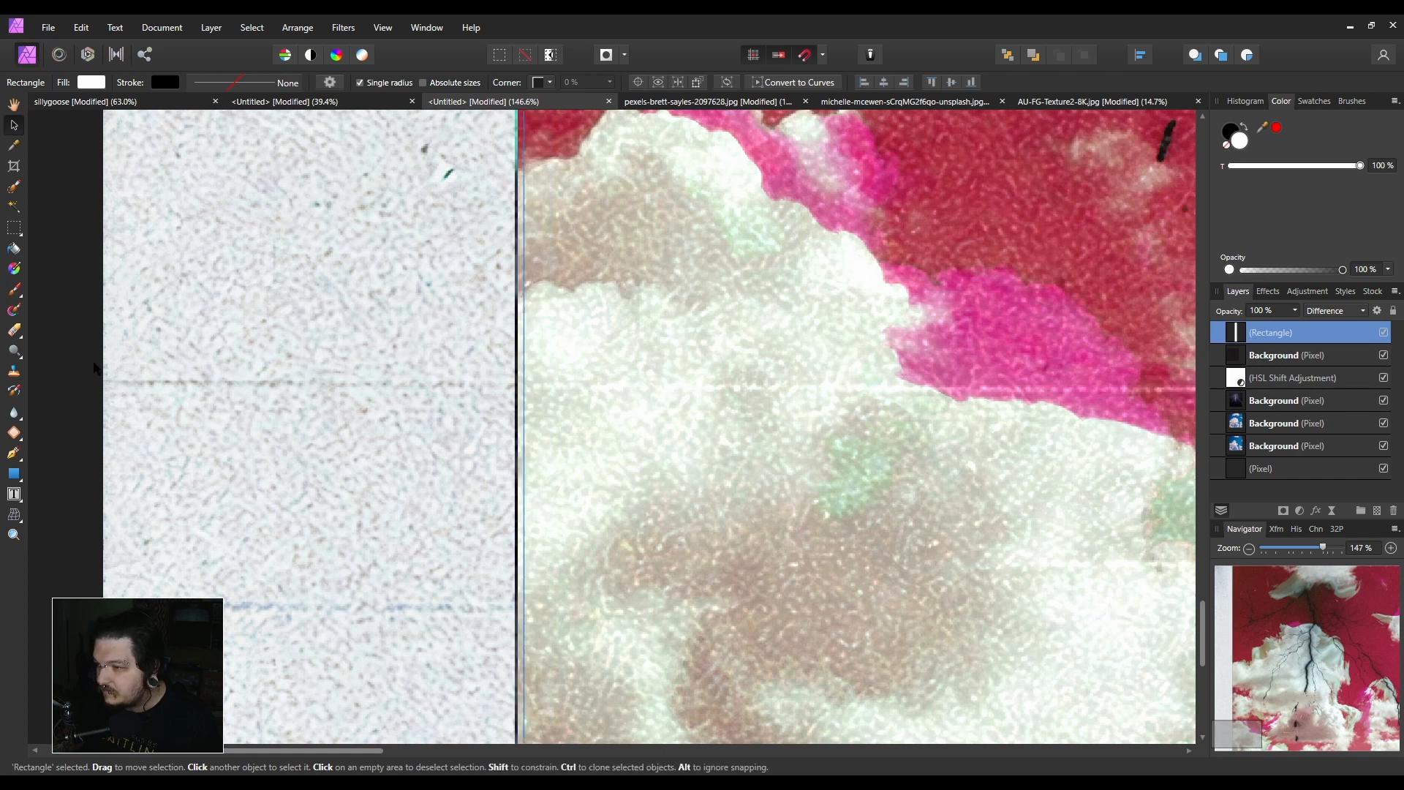
left_click(441, 521)
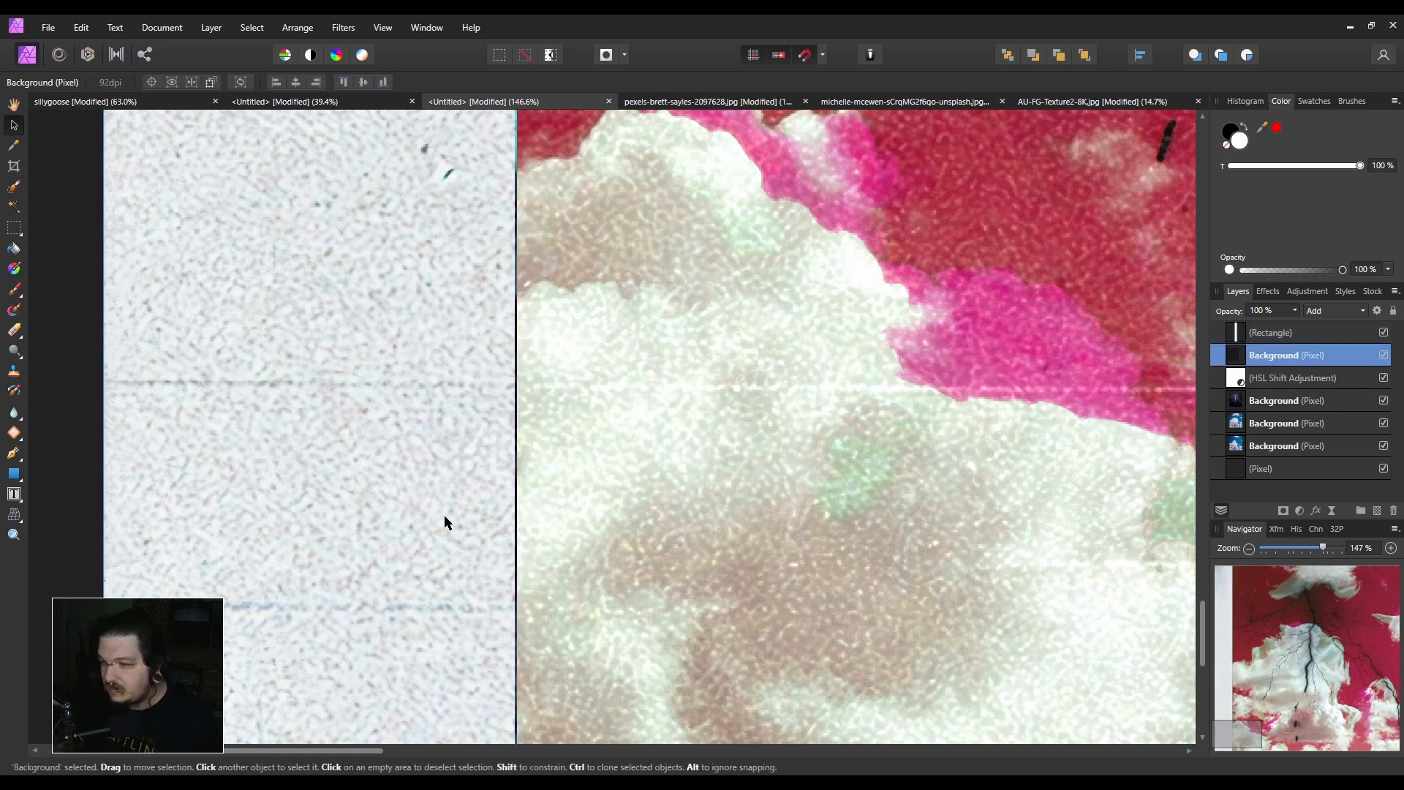
Set the white rectangle's blend mode to Normal and its opacity to 25%, and inspect the side strip.
left_click(1326, 333)
key("ctrl+0")
left_click(1288, 313)
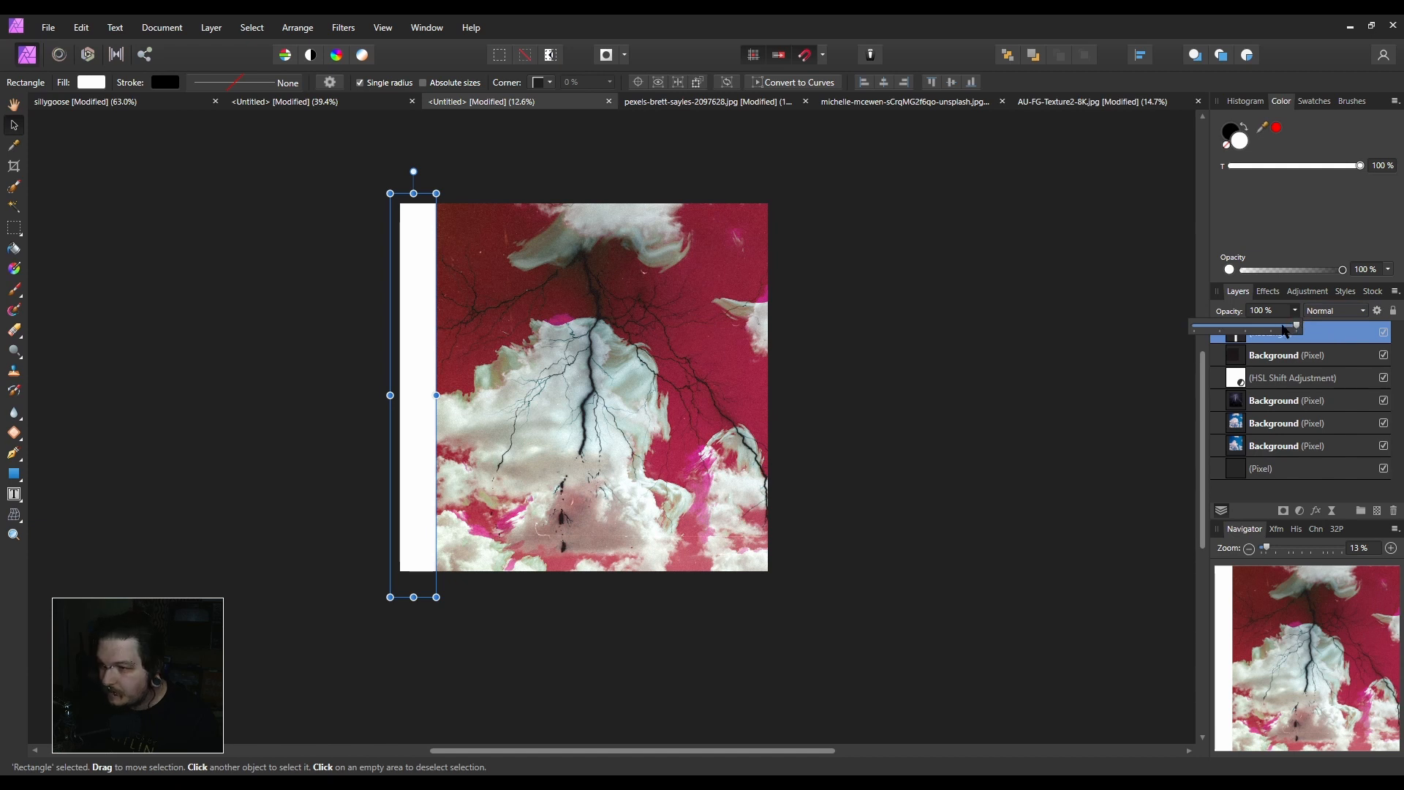
left_click_drag(1251, 330, 1220, 331)
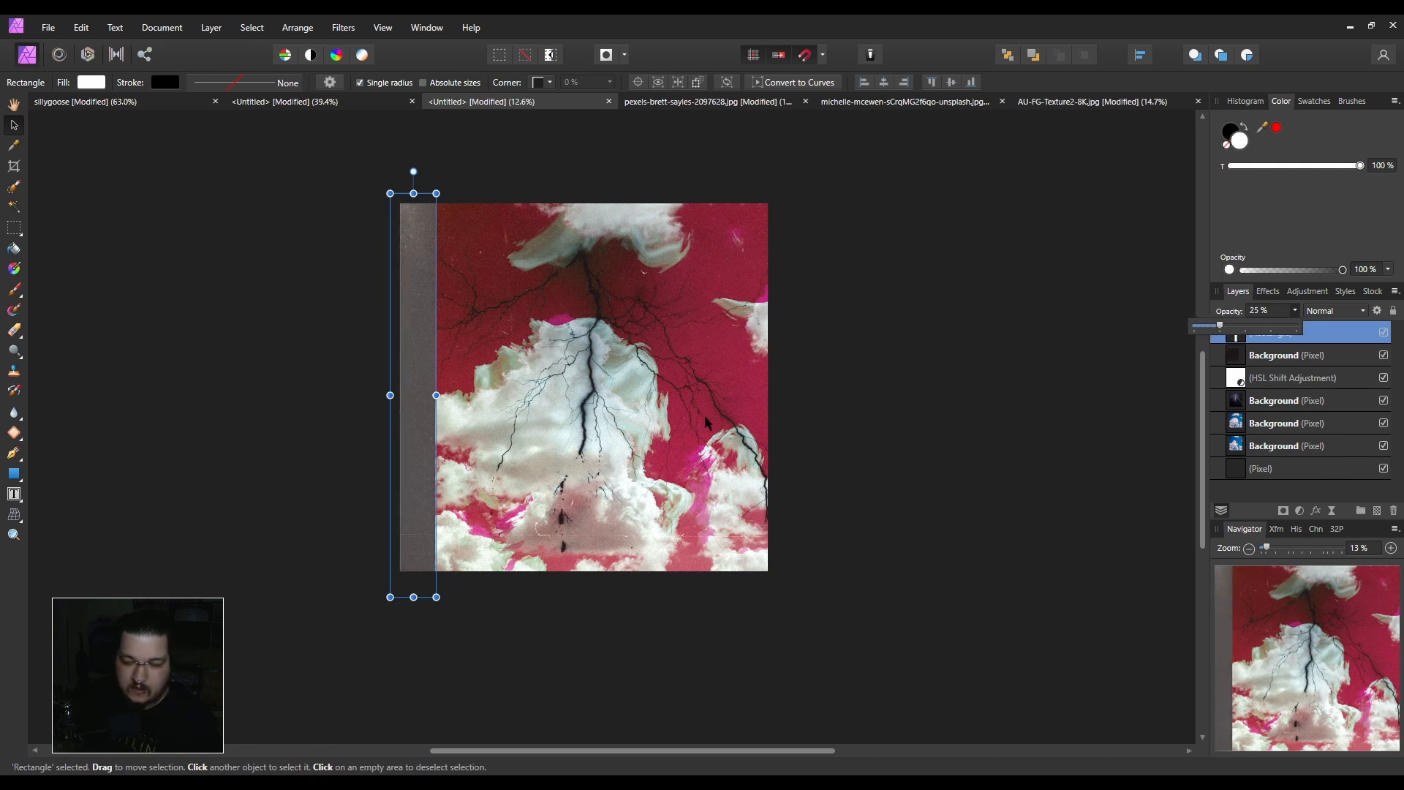
scroll(314, 392, "up", 2)
left_click_drag(316, 387, 247, 391)
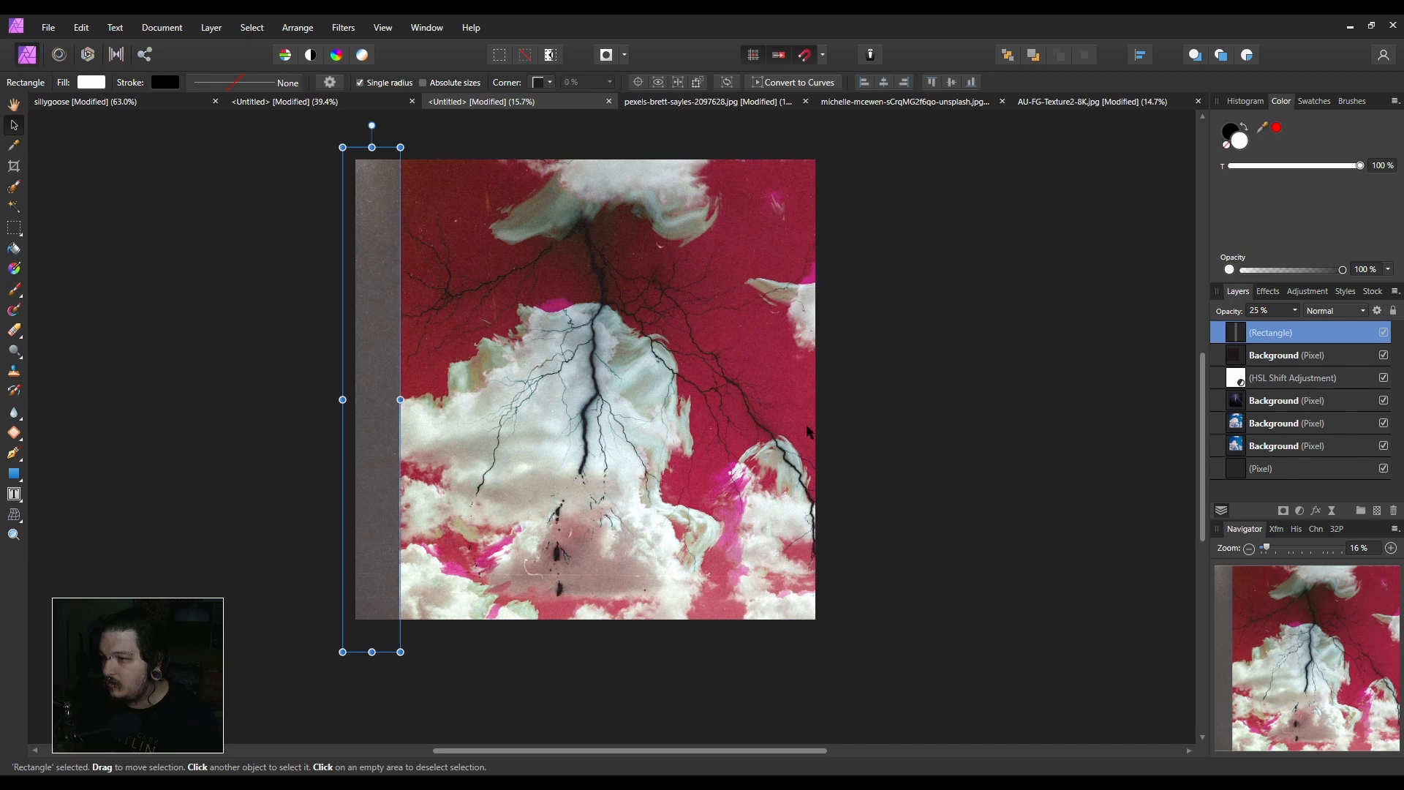
scroll(934, 418, "up", 2)
left_click_drag(529, 464, 753, 449)
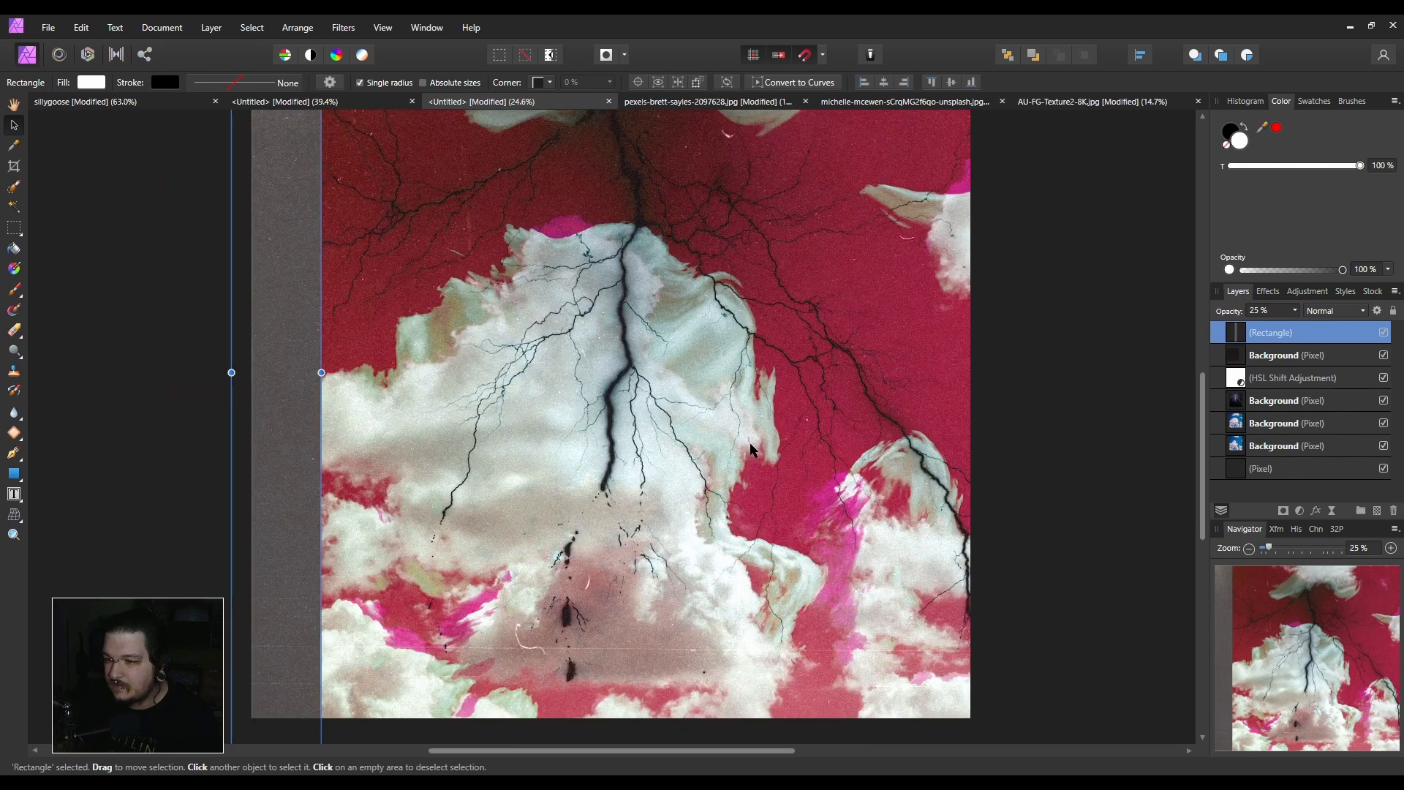
Try inverting the strip rectangle to black at 100% opacity and preview other blend modes on it.
left_click(1279, 356)
left_click(1268, 335)
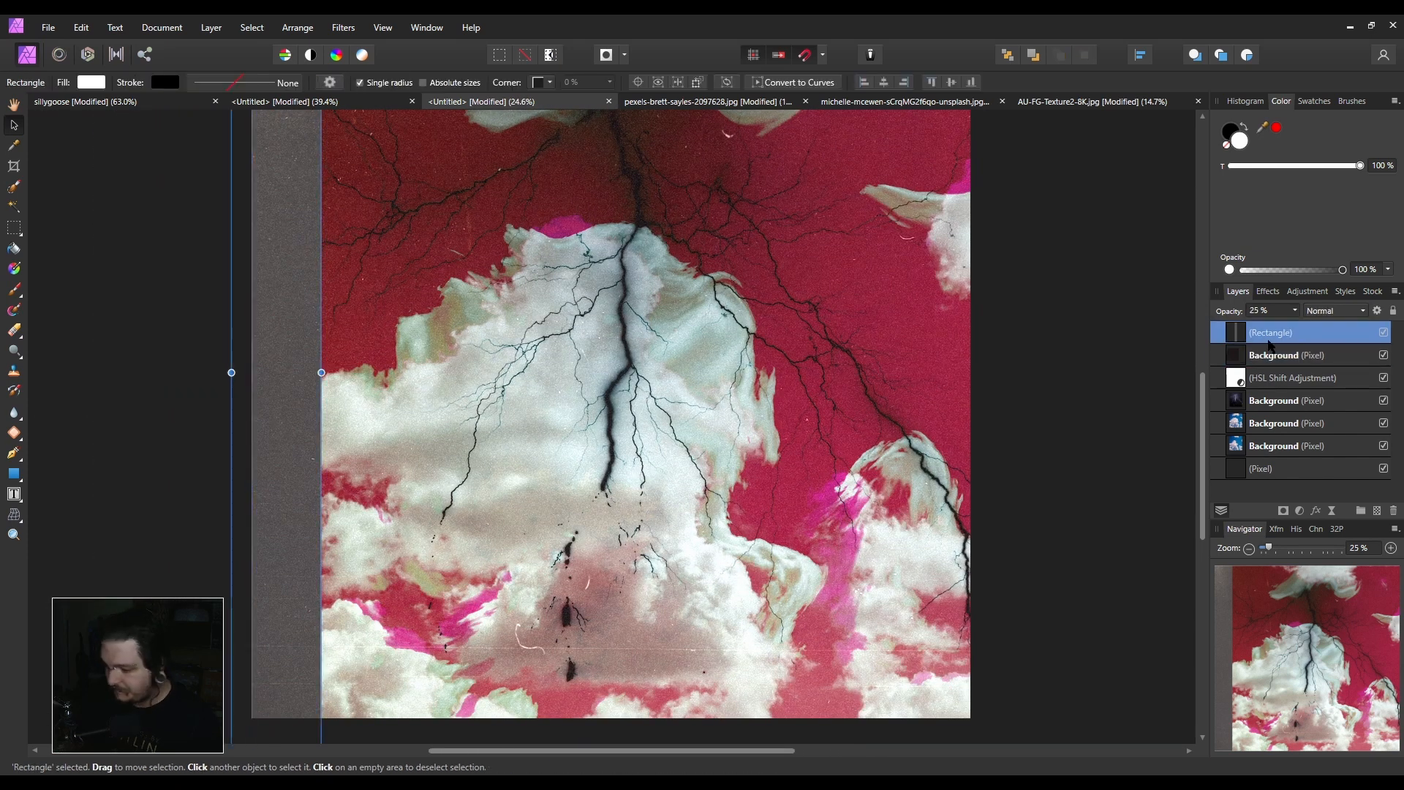
key("ctrl+i")
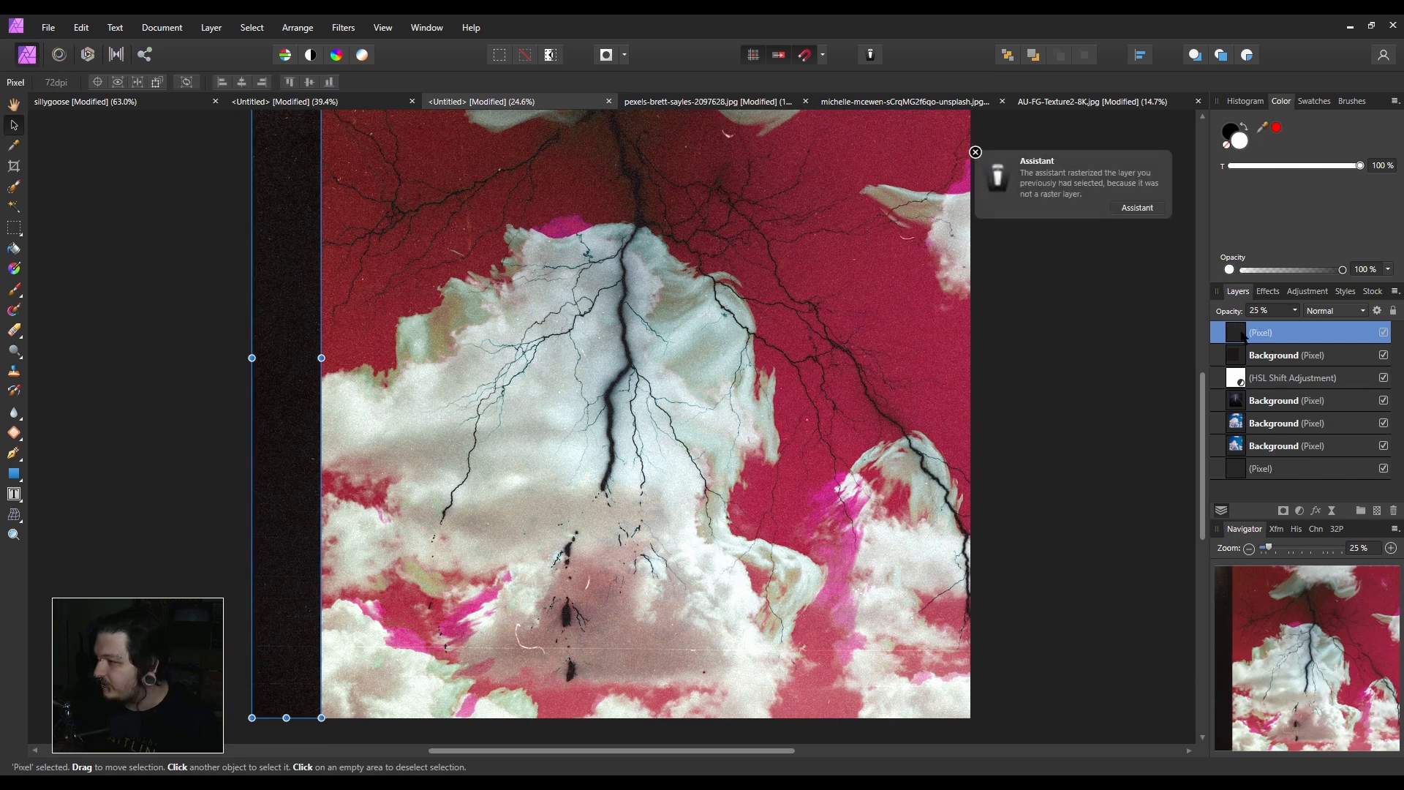
left_click(1295, 311)
left_click_drag(1300, 326, 1378, 327)
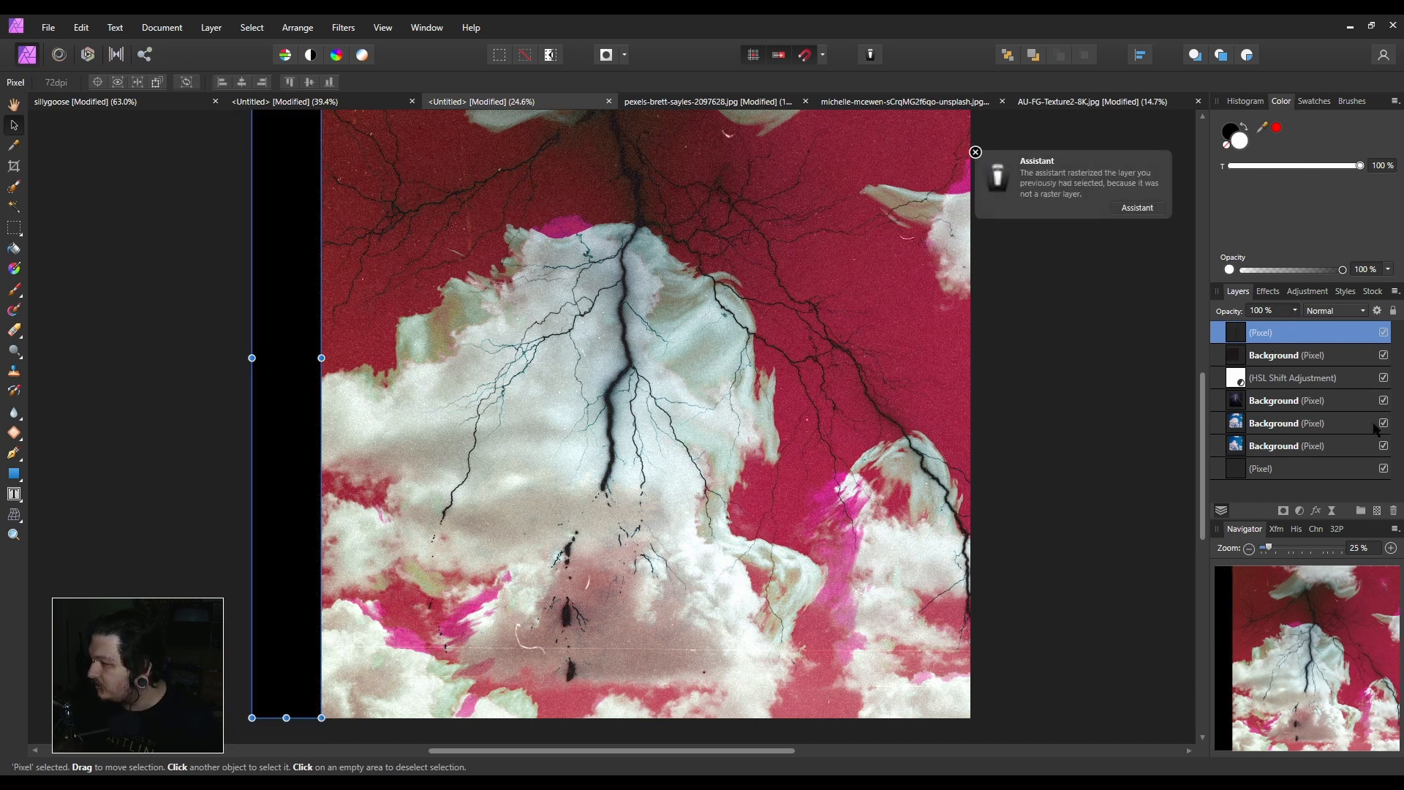
left_click(1335, 311)
scroll(1338, 527, "down", 2)
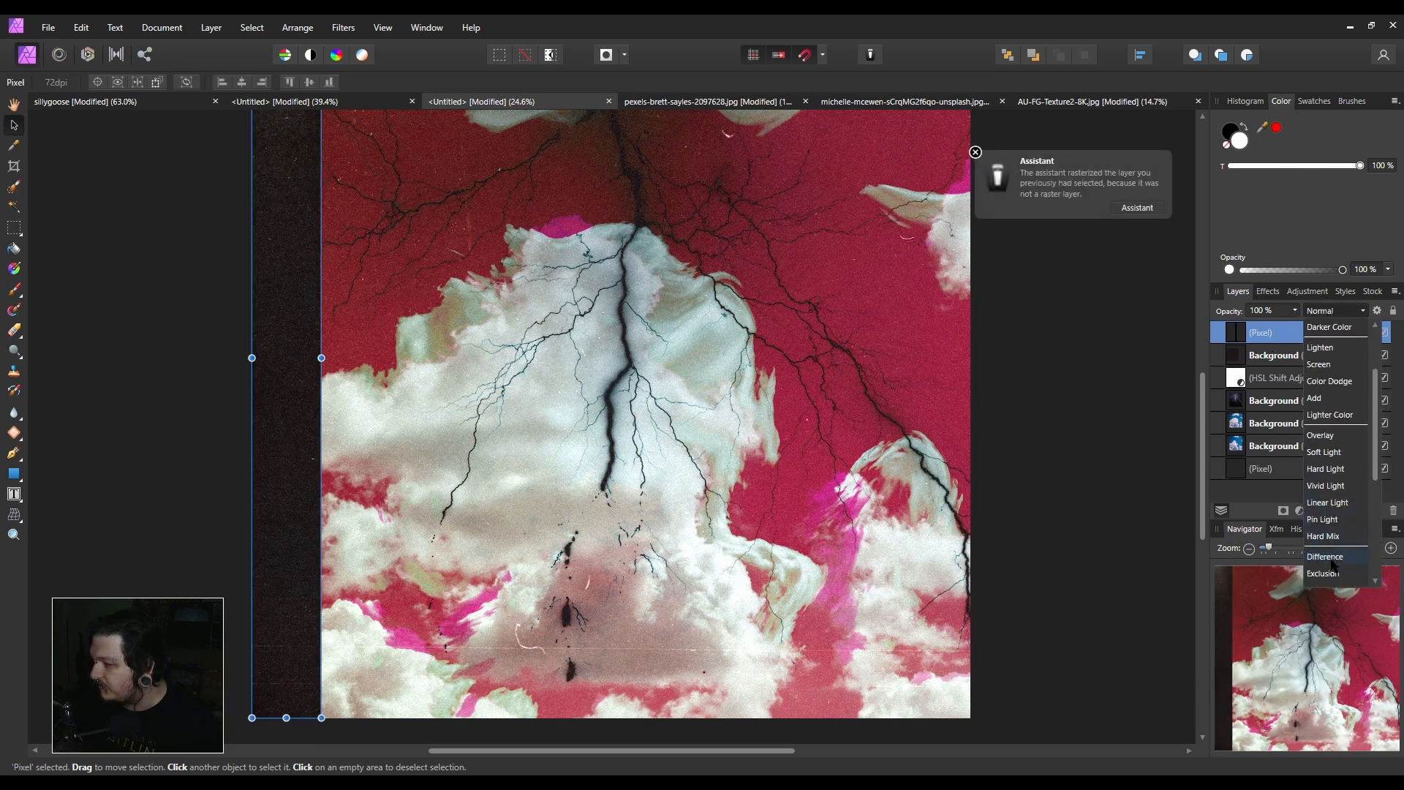
left_click(1161, 323)
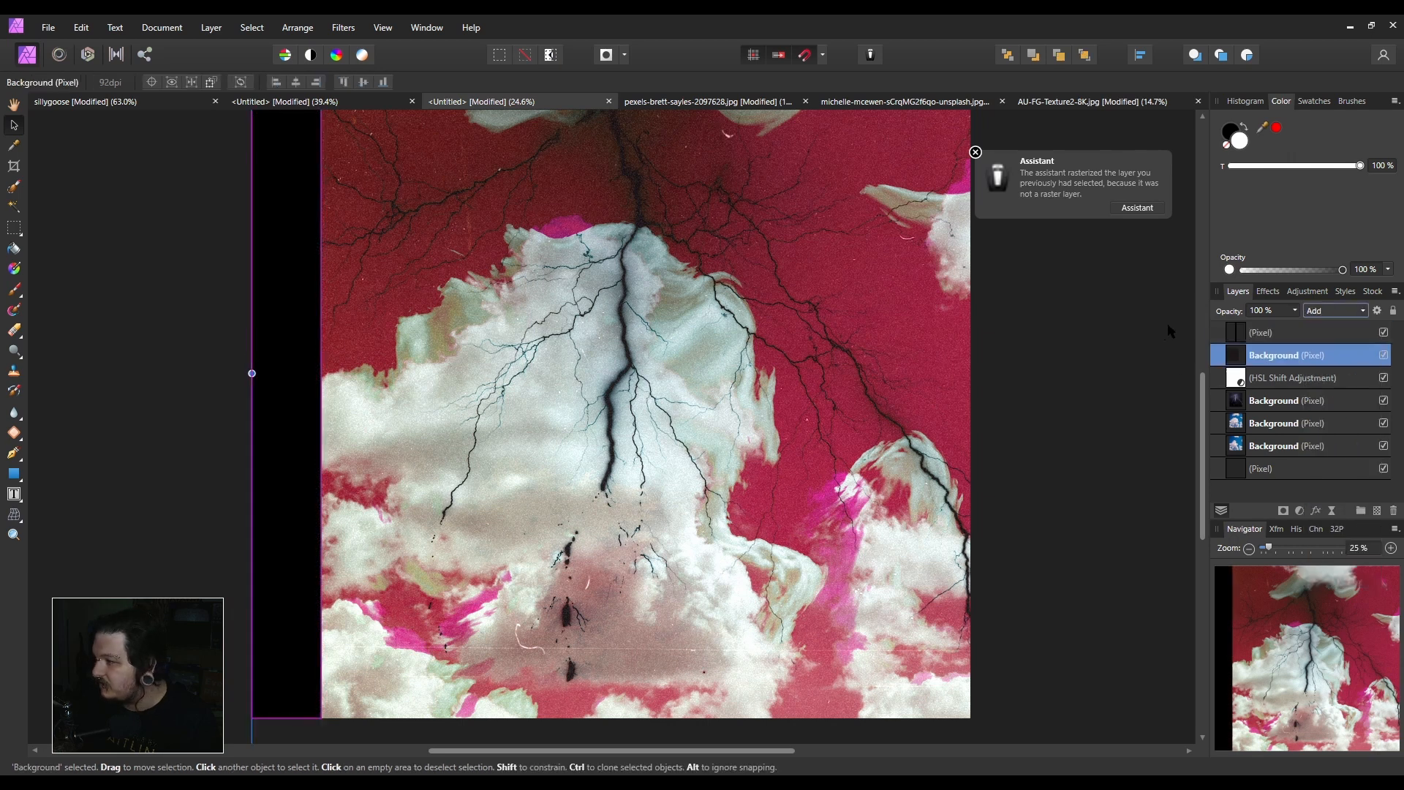
left_click_drag(604, 380, 578, 432)
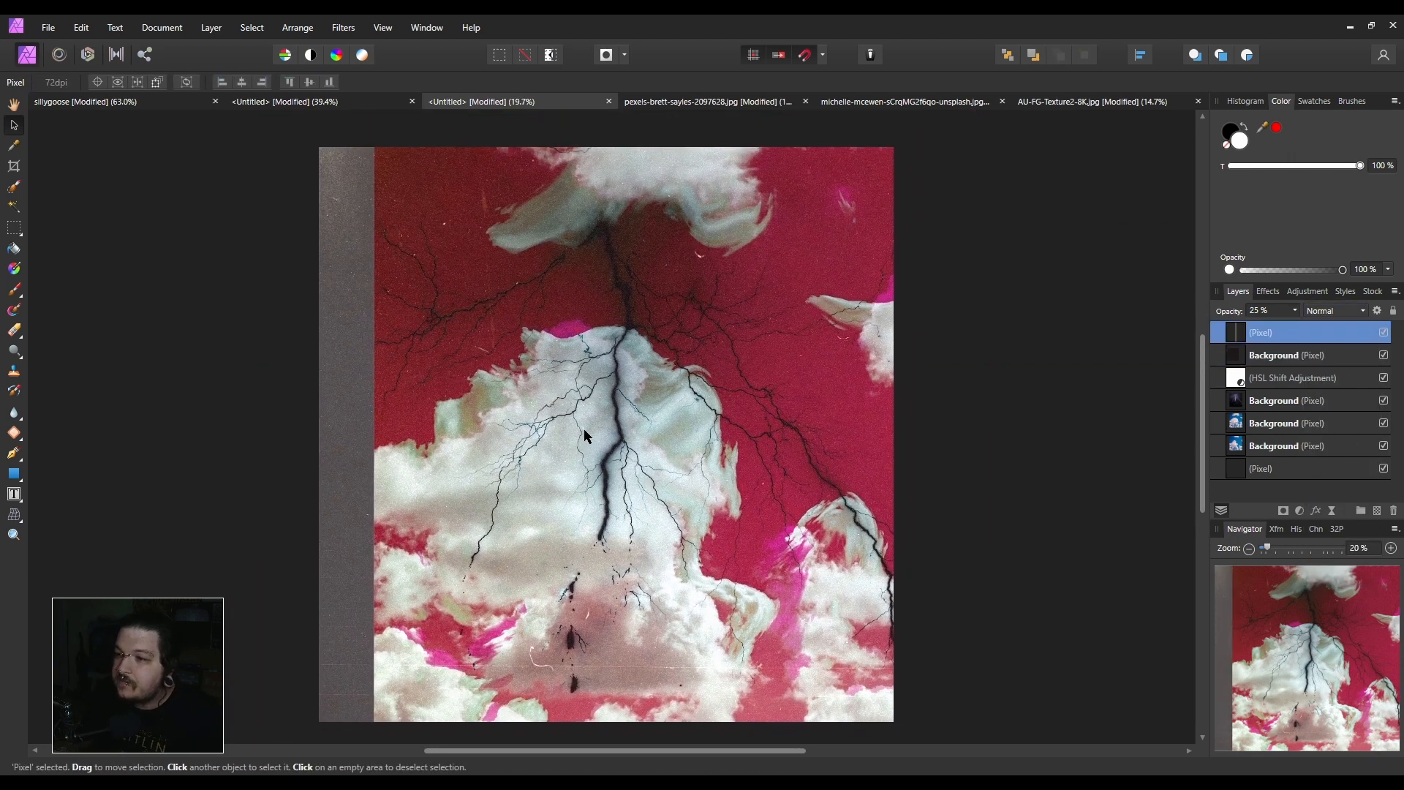
left_click(1034, 407)
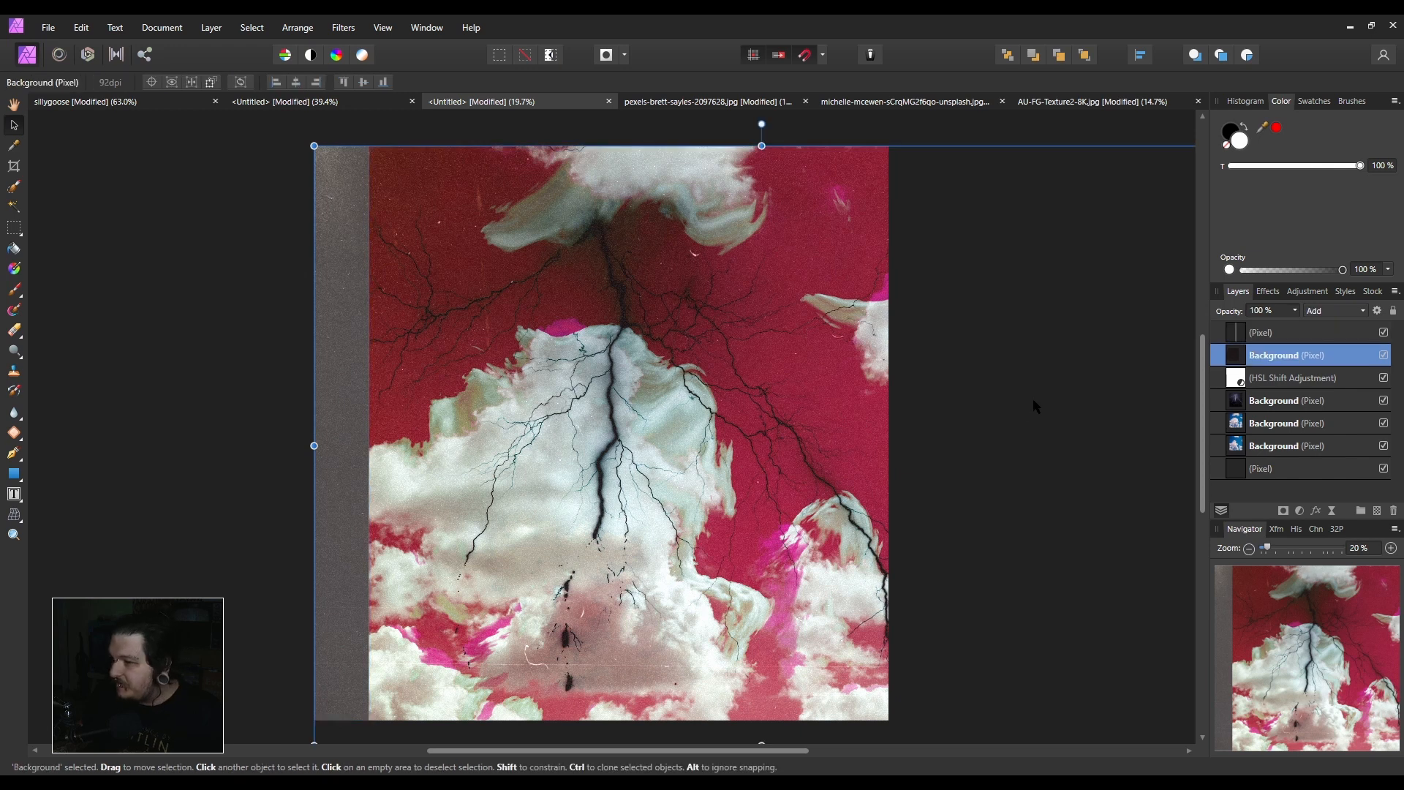
left_click(1327, 335)
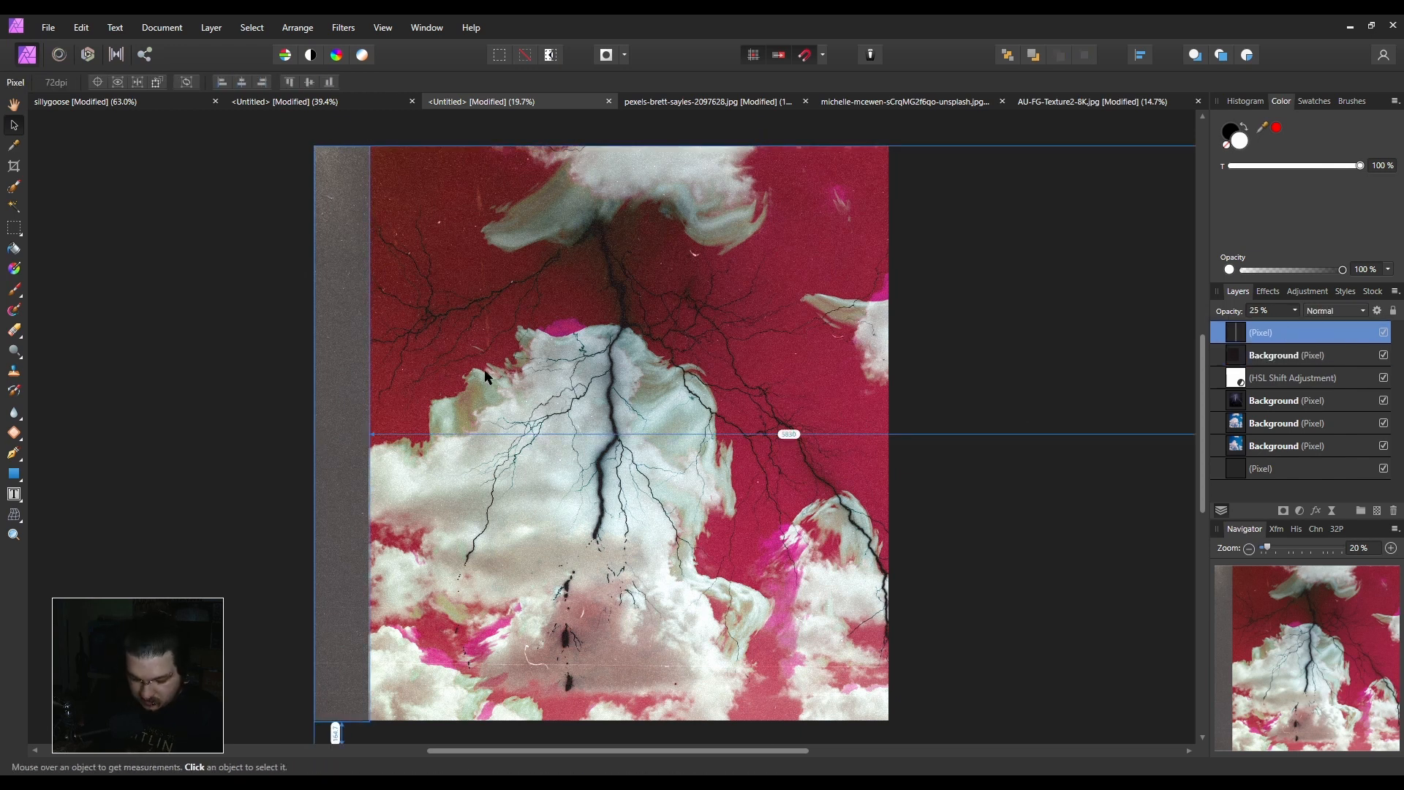
Open the image 19346632_GRAIN_HOLOGRAM_BG_03 from the holos folder of the y2k assets pack.
left_click(48, 27)
left_click(113, 192)
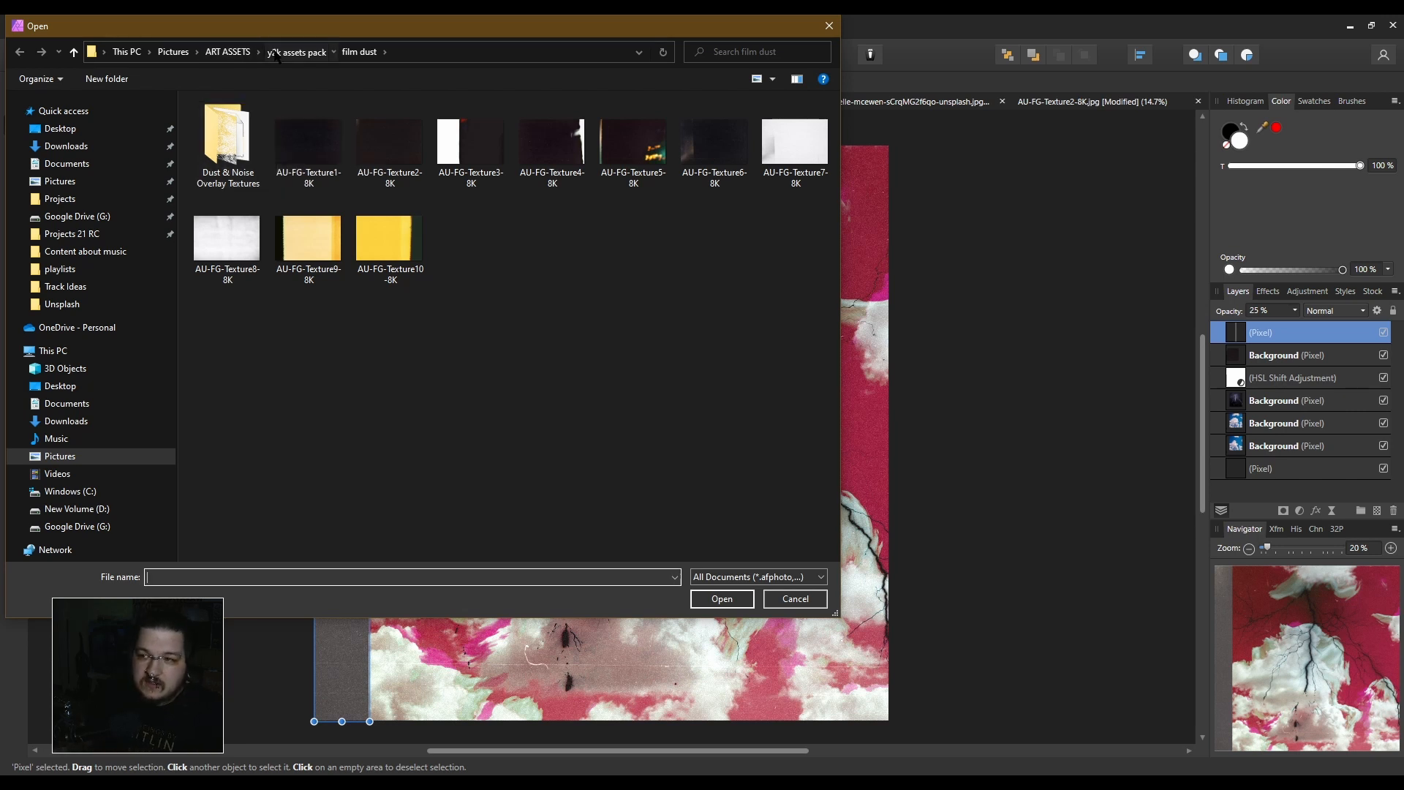
left_click(295, 51)
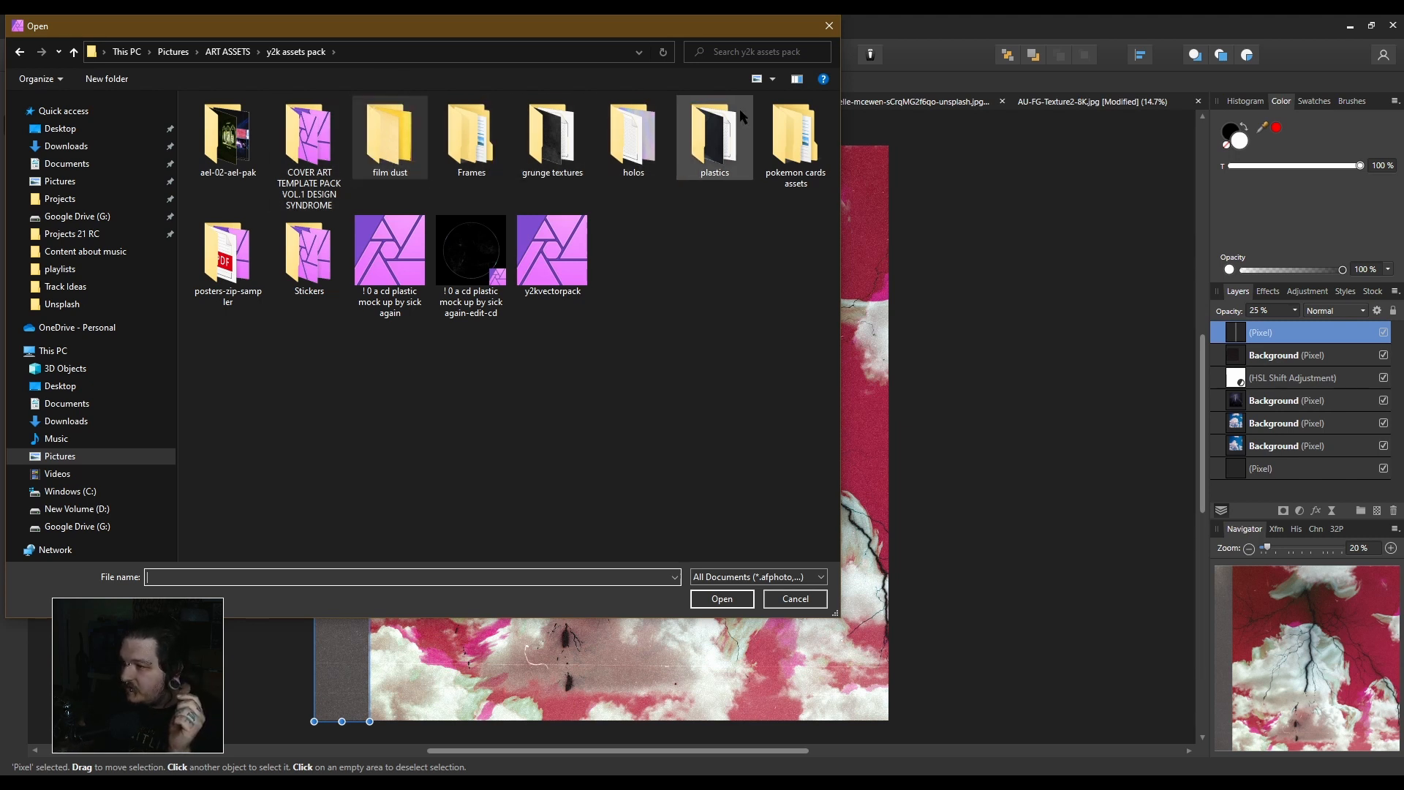
double_click(655, 149)
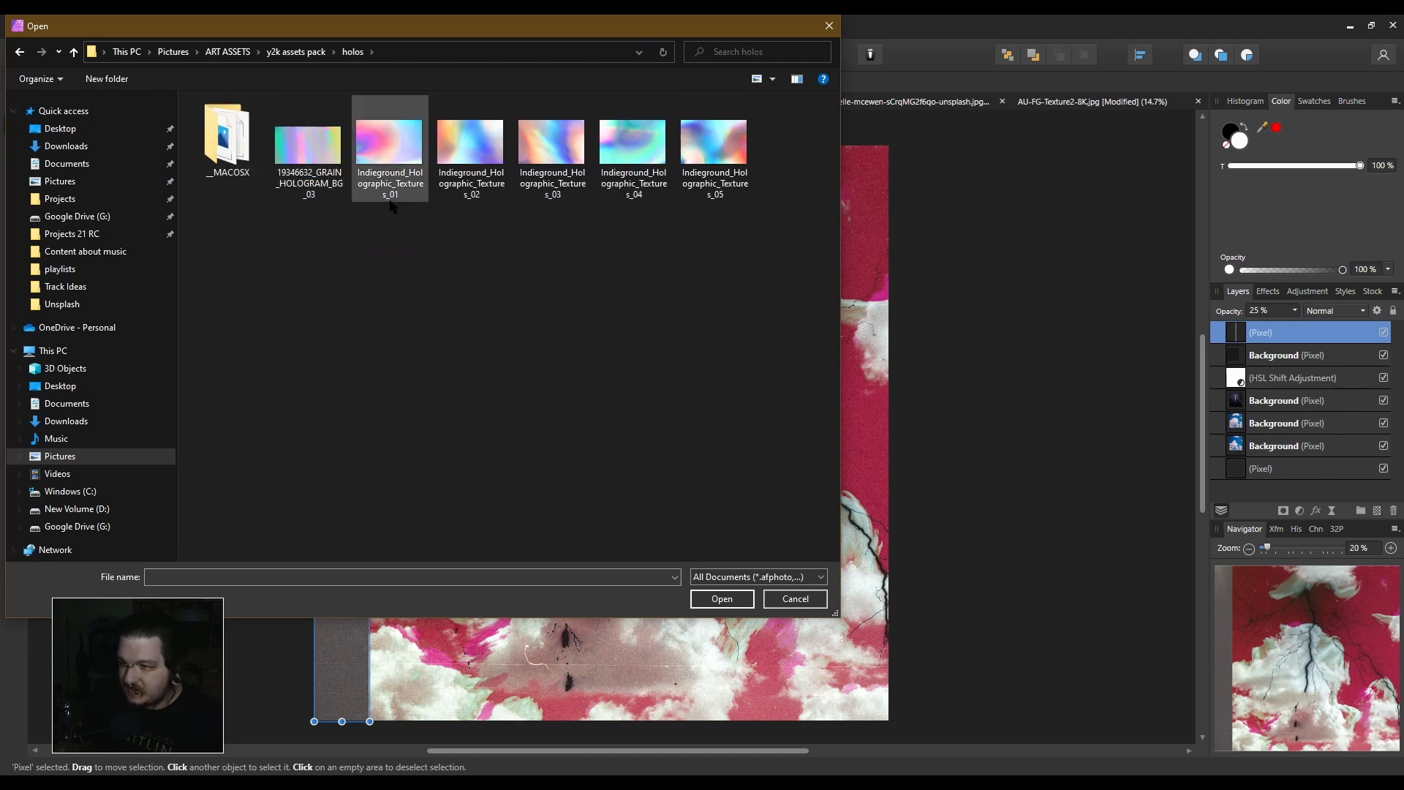
double_click(307, 157)
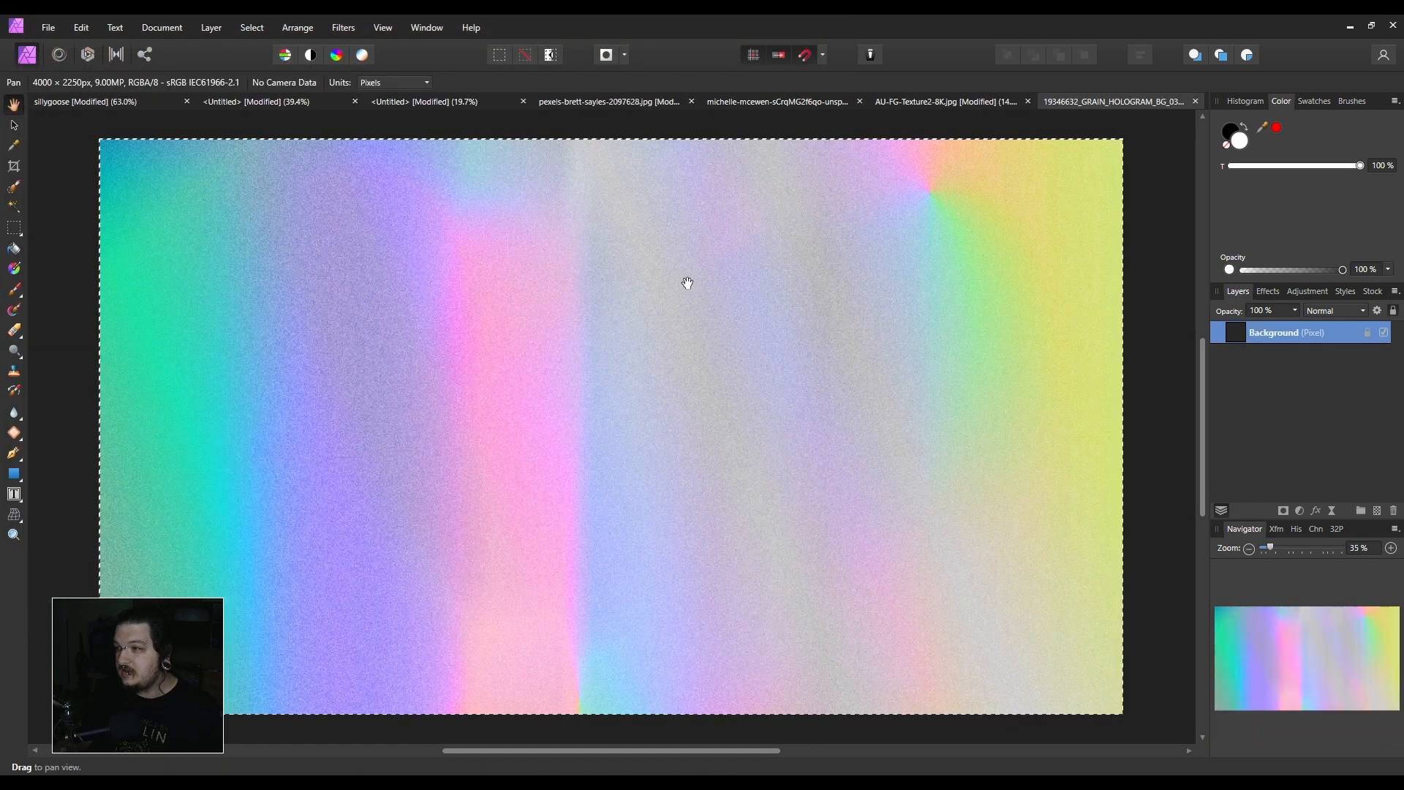
Paste the holographic grain texture into the cloud cover document as the top layer.
left_click(420, 104)
key("v")
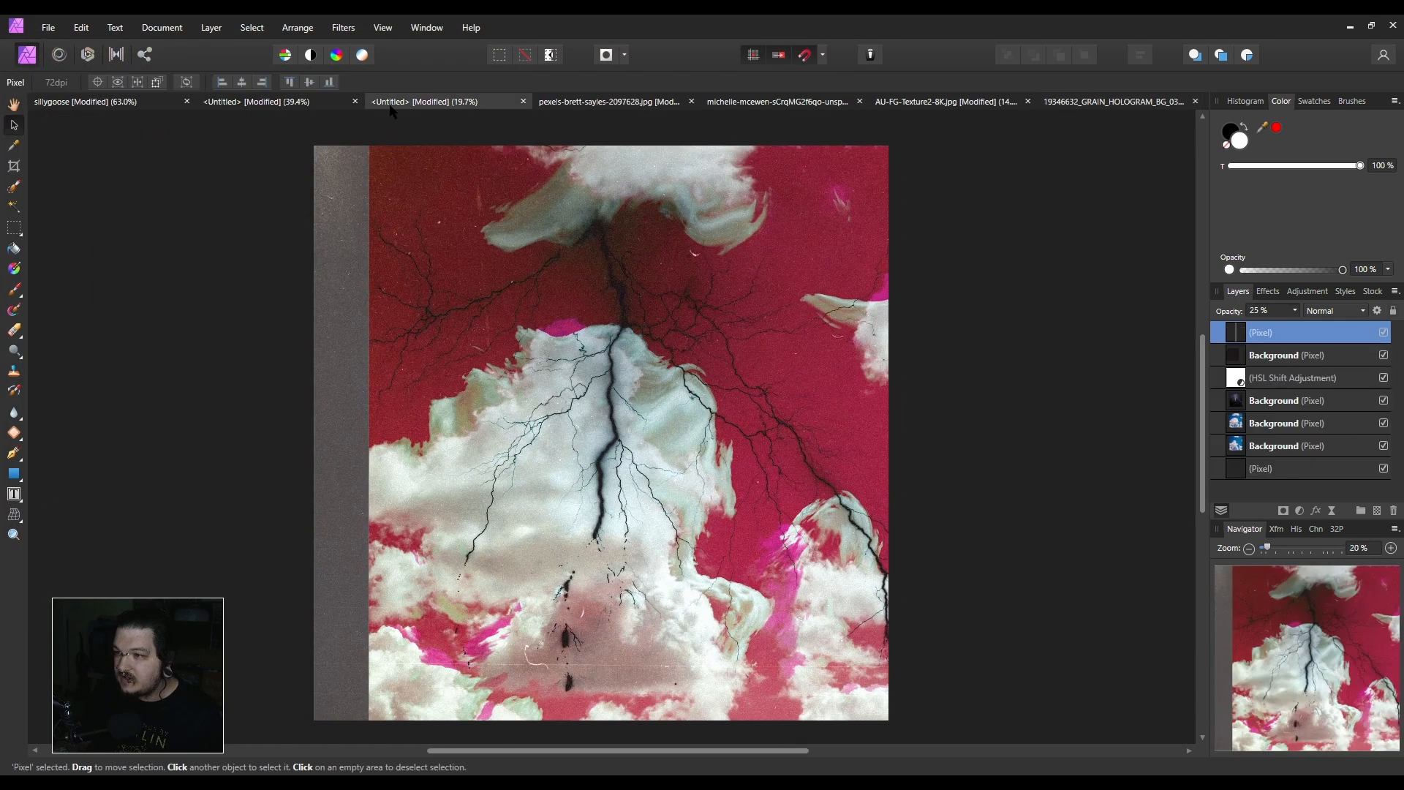
key("ctrl+v")
scroll(647, 424, "down", 3)
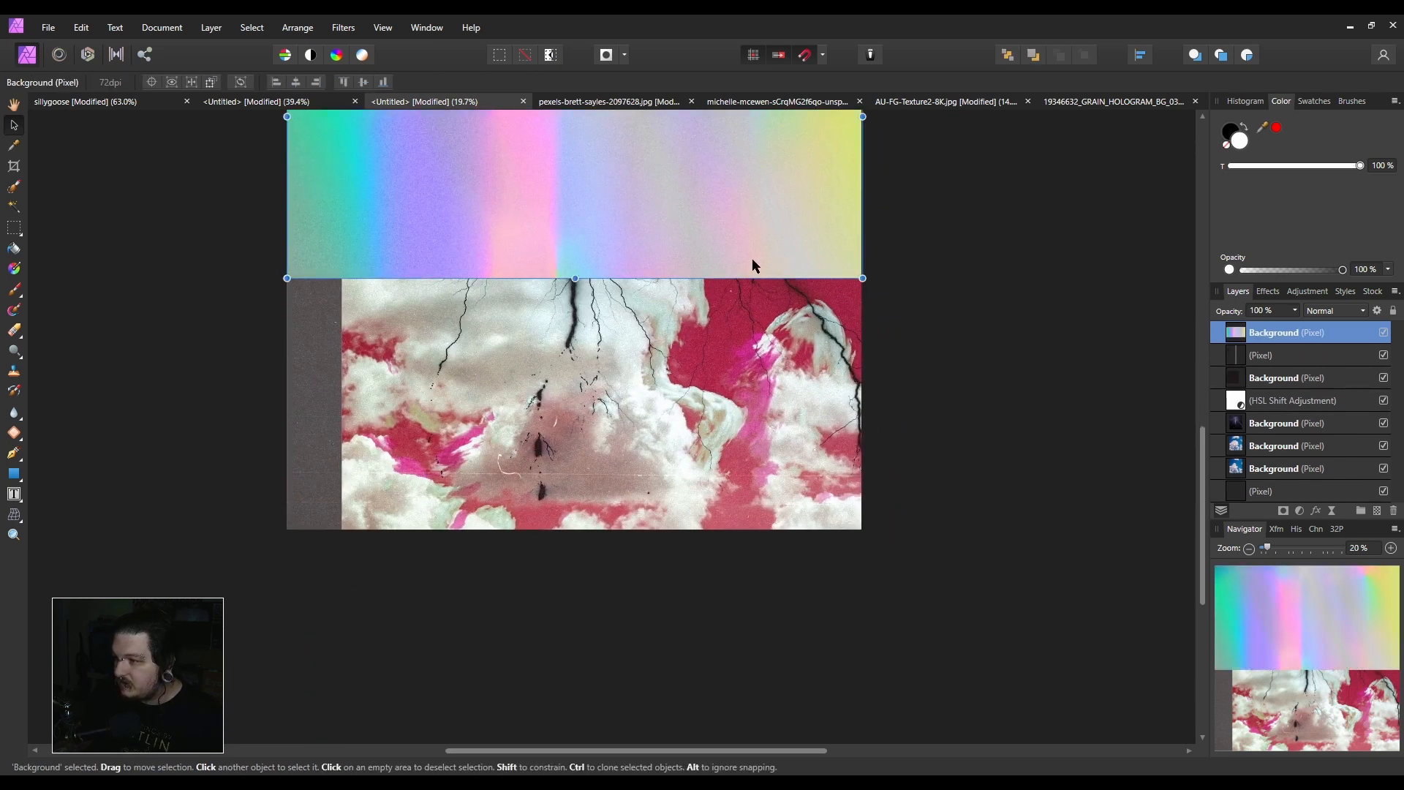
Rotate the holographic texture a quarter turn, then scale and squash it to cover the whole canvas.
scroll(769, 265, "down", 3)
left_click_drag(732, 389, 865, 476)
left_click_drag(779, 433, 734, 474)
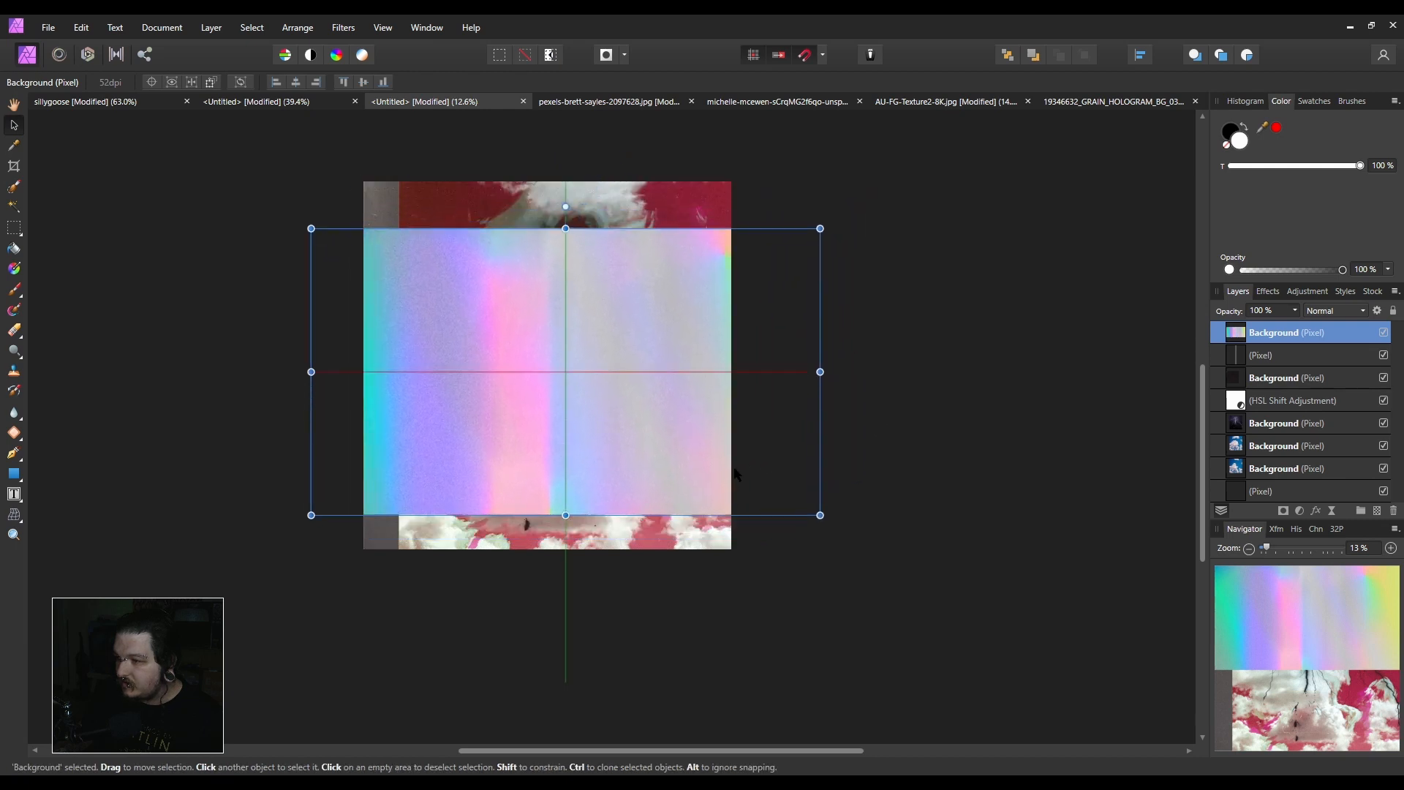
left_click_drag(831, 226, 437, 157)
left_click_drag(419, 627, 365, 715)
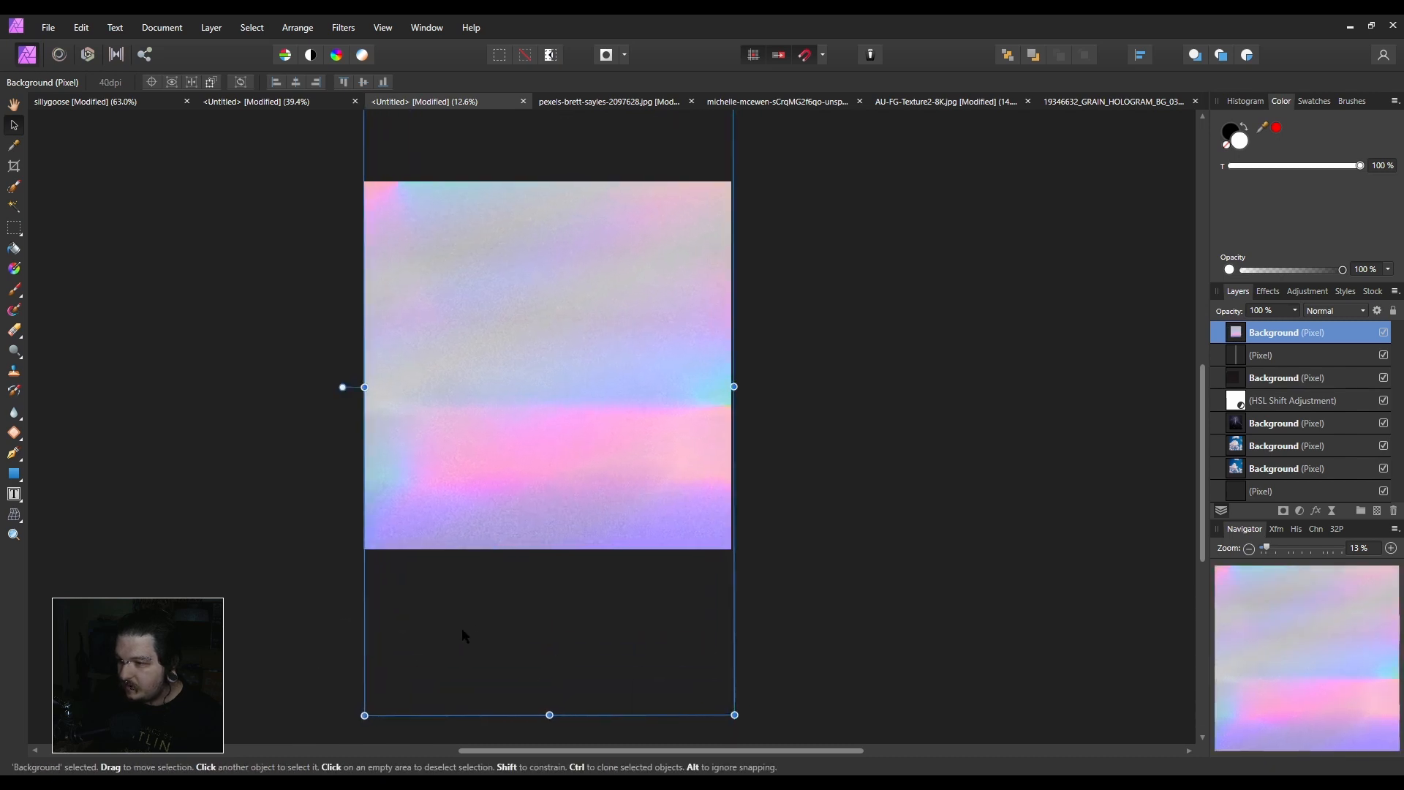
scroll(468, 626, "down", 2)
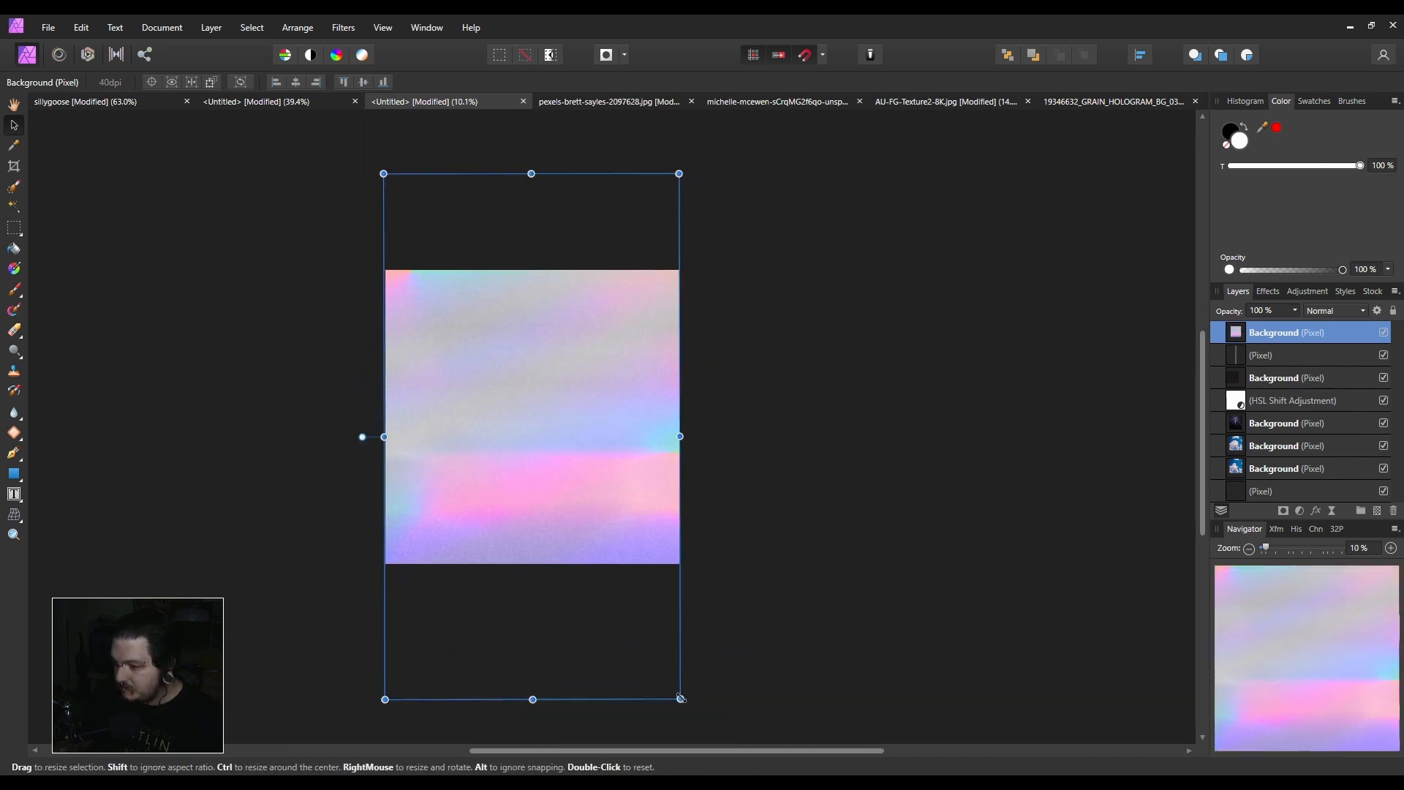
left_click_drag(612, 638, 617, 683)
scroll(605, 590, "down", 2)
left_click_drag(550, 640, 563, 478)
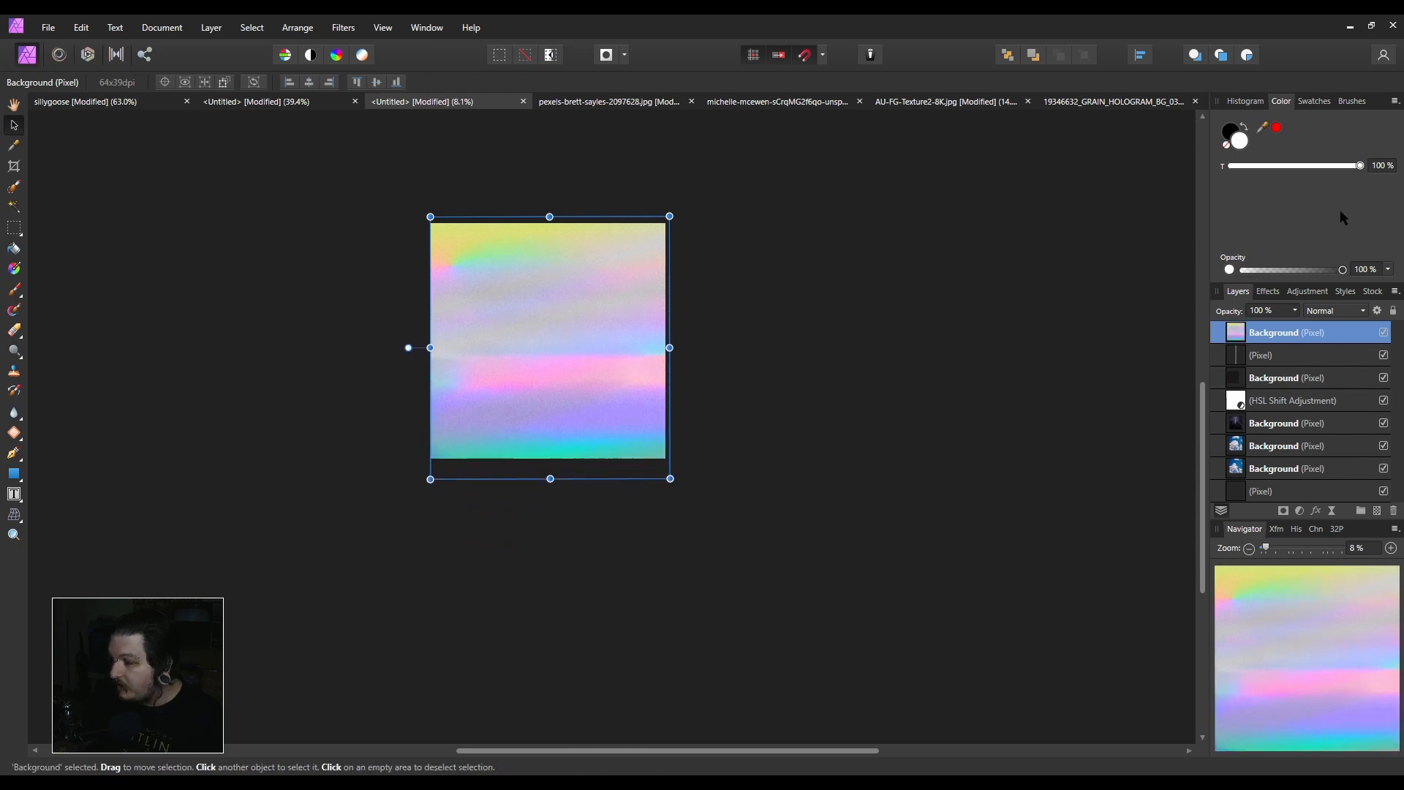
Preview blend modes on the holographic layer and try Darken.
left_click(1335, 311)
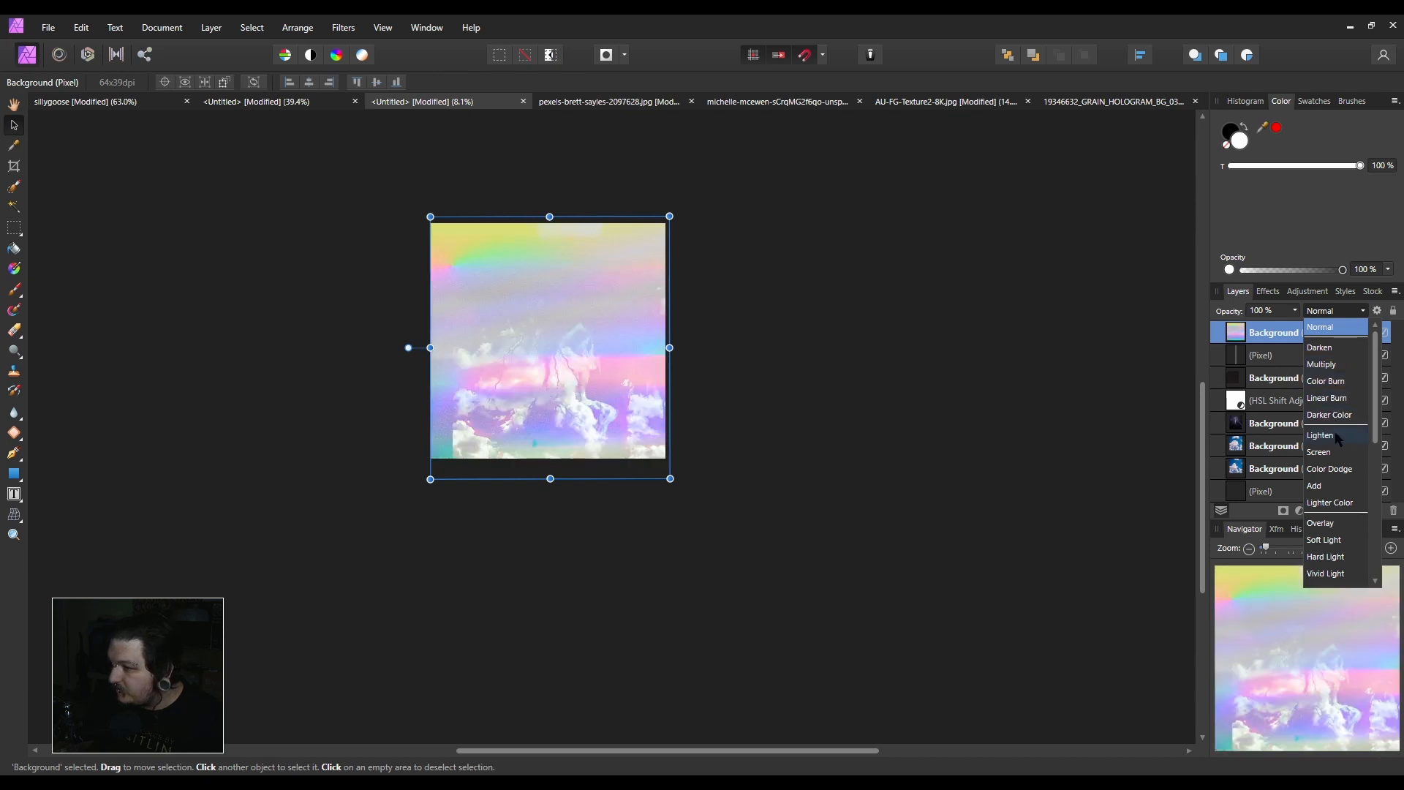
left_click(920, 473)
scroll(920, 474, "up", 3)
left_click_drag(933, 475, 1086, 635)
scroll(808, 503, "up", 1)
left_click_drag(807, 504, 983, 573)
left_click(1334, 310)
left_click(1331, 333)
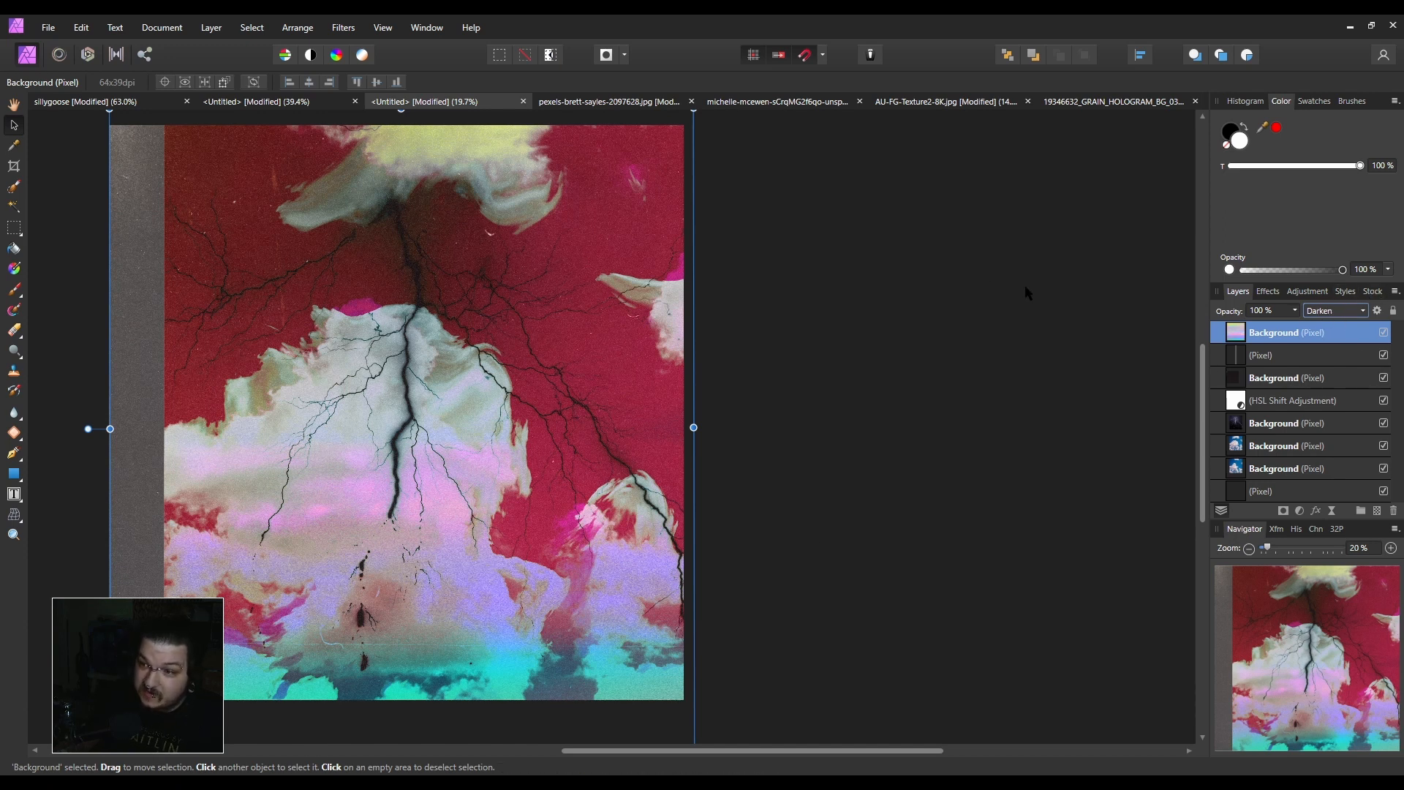
Try successive blend modes on the holographic texture layer, from Multiply through Hue, and settle on Saturation.
left_click(1347, 311)
left_click(1333, 343)
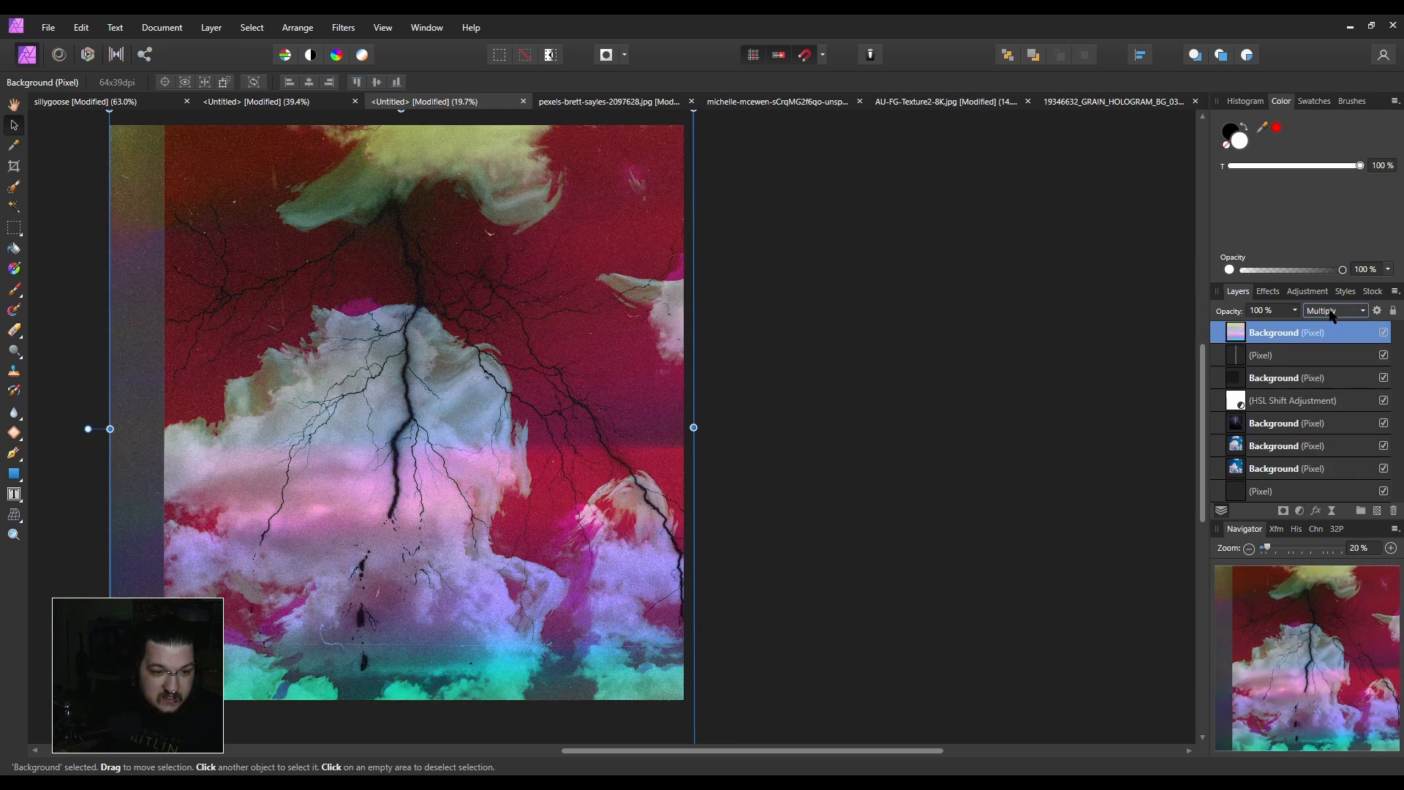
scroll(1332, 315, "down", 1)
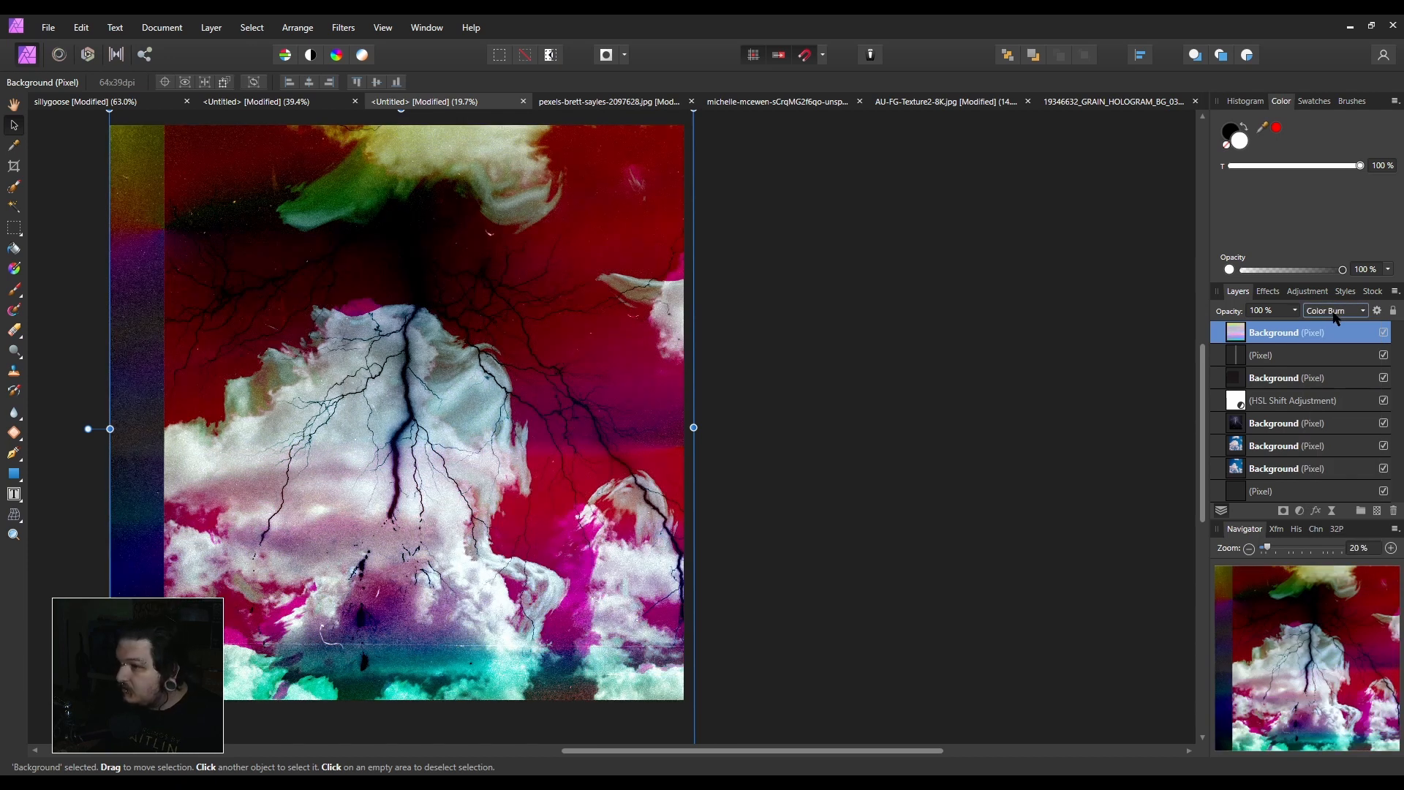
scroll(1335, 316, "down", 2)
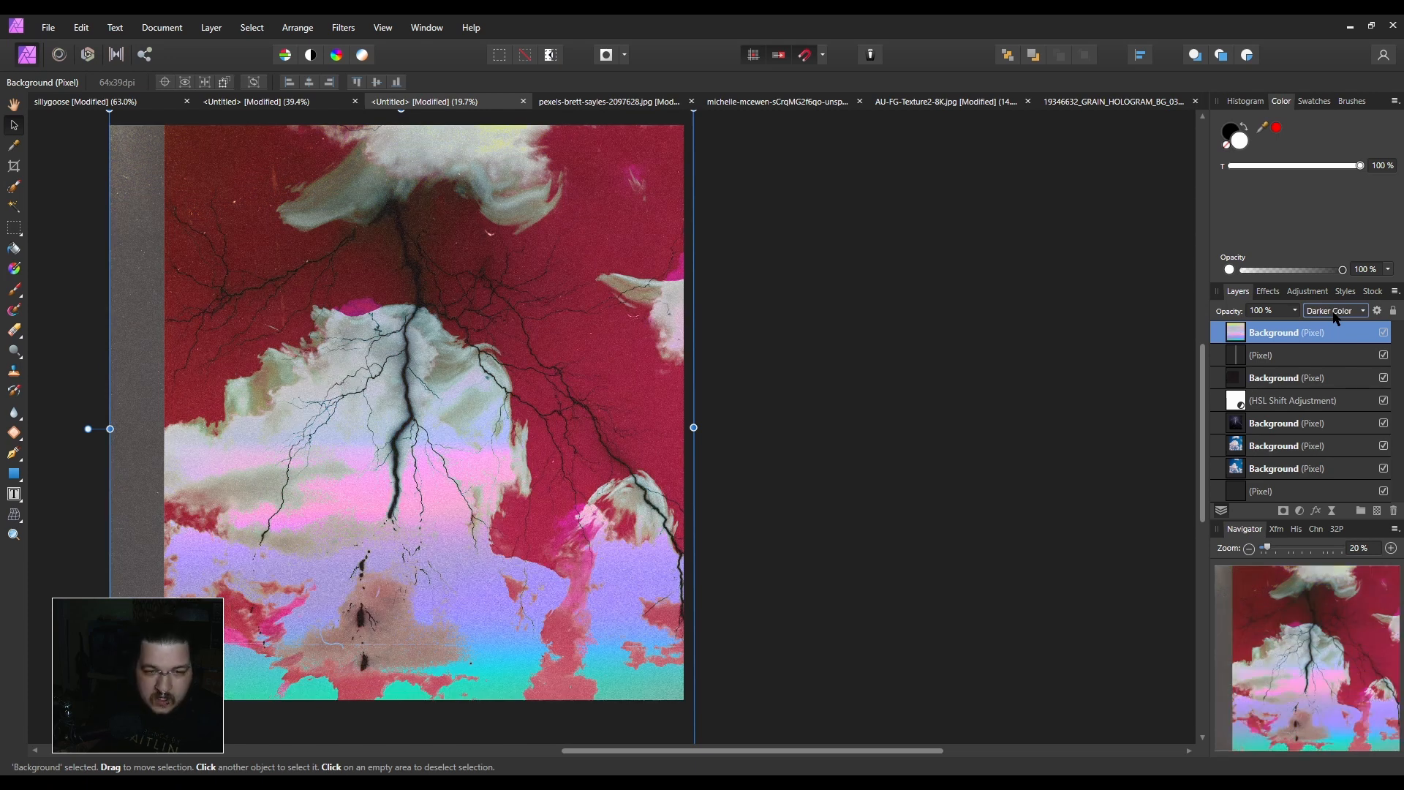
scroll(1335, 317, "down", 1)
scroll(1336, 317, "down", 5)
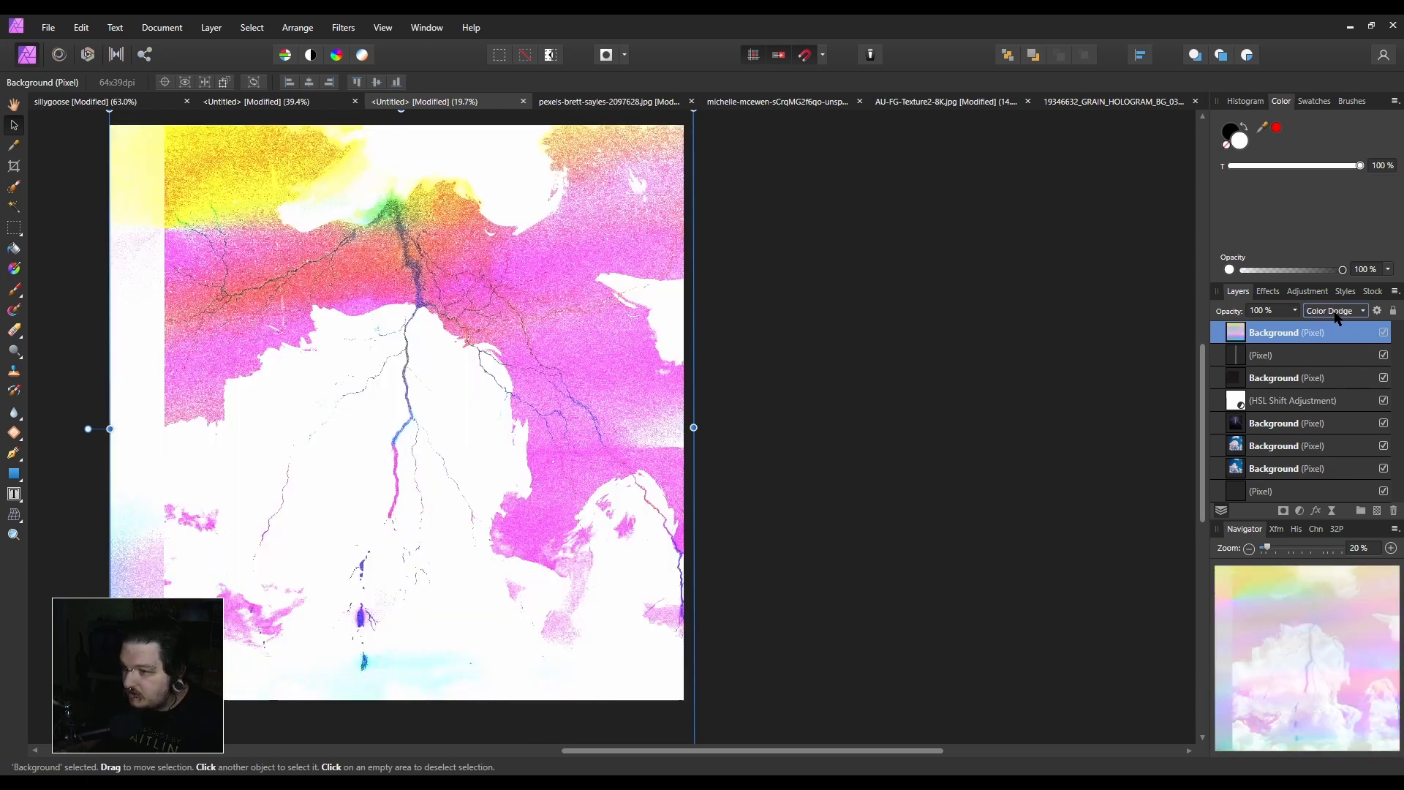
scroll(1335, 317, "down", 3)
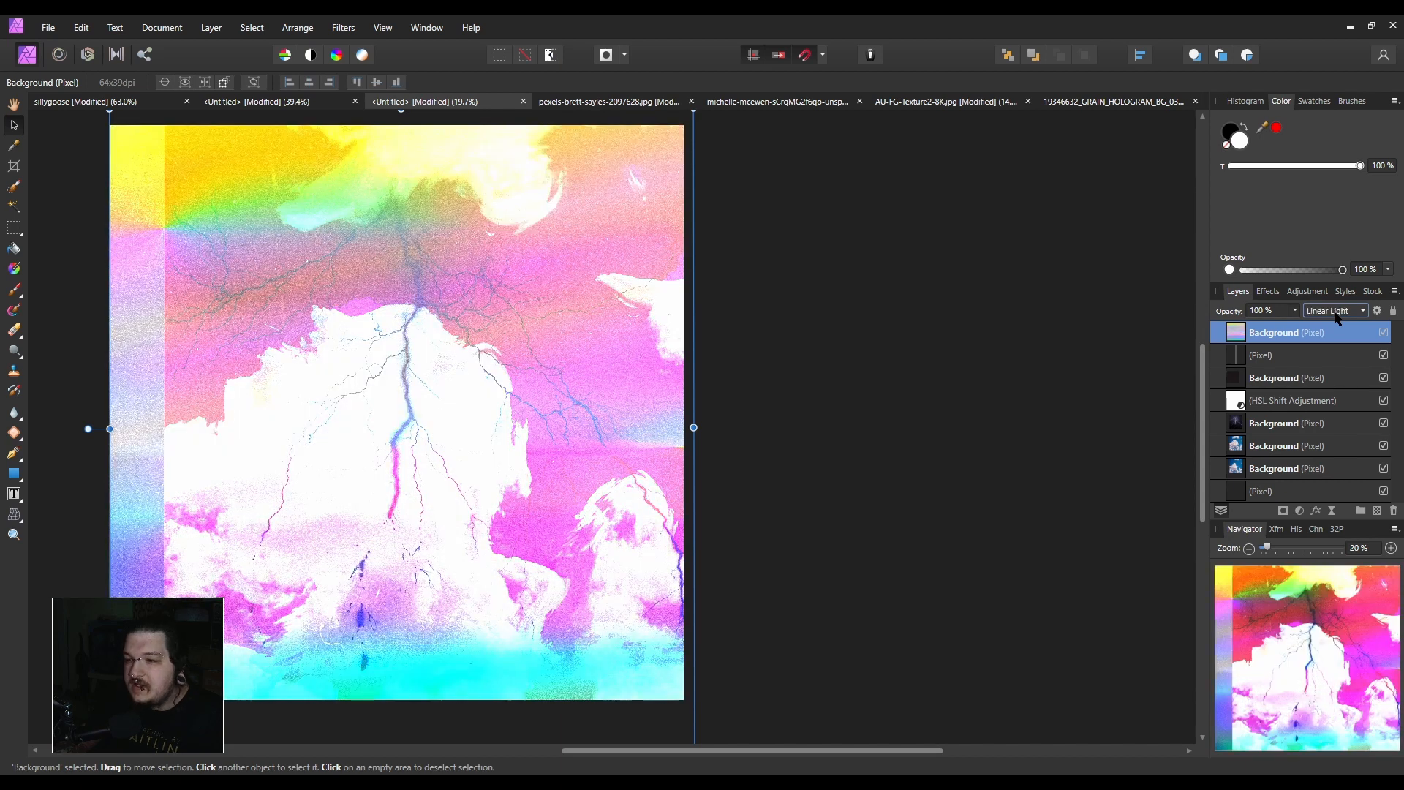
scroll(1335, 317, "down", 2)
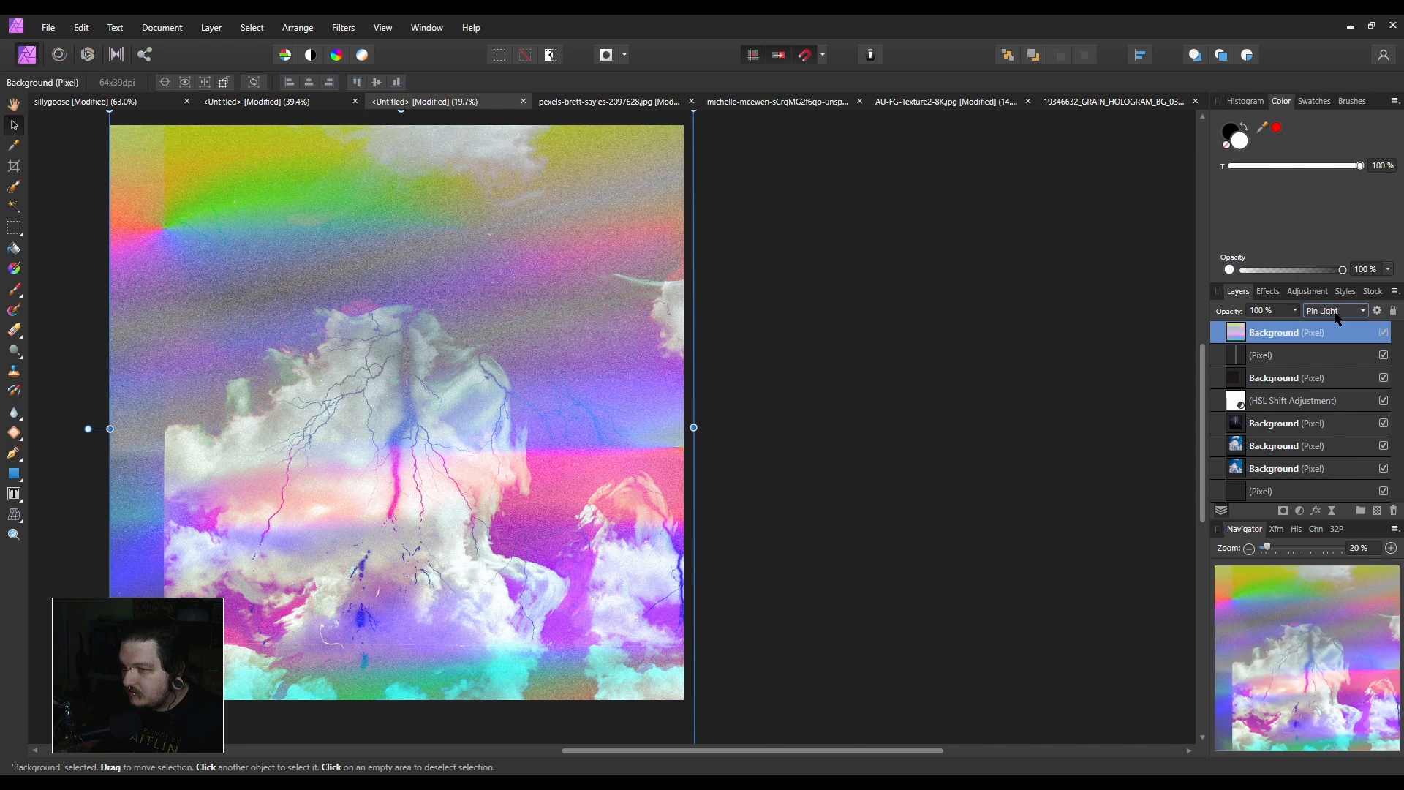
scroll(1336, 316, "down", 5)
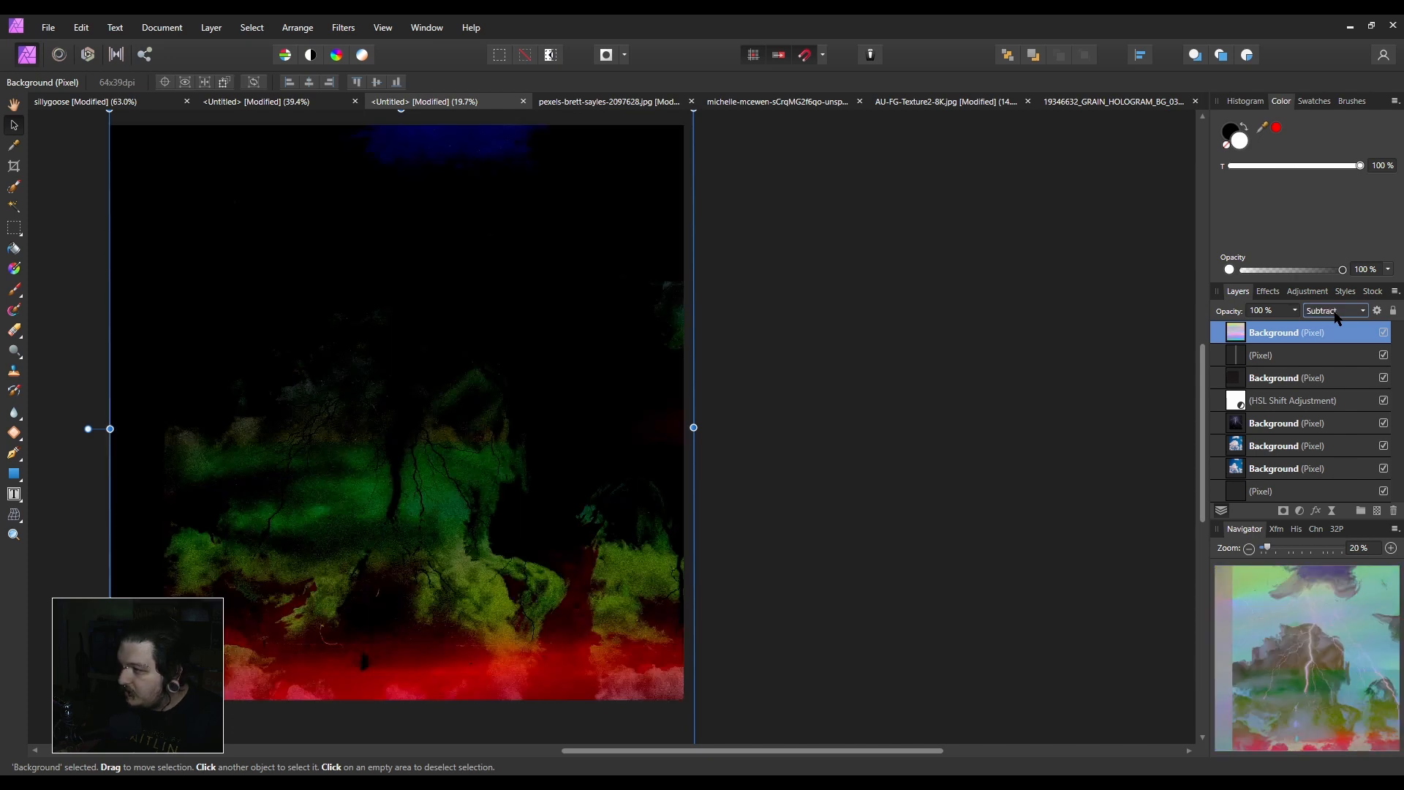
scroll(1336, 316, "down", 1)
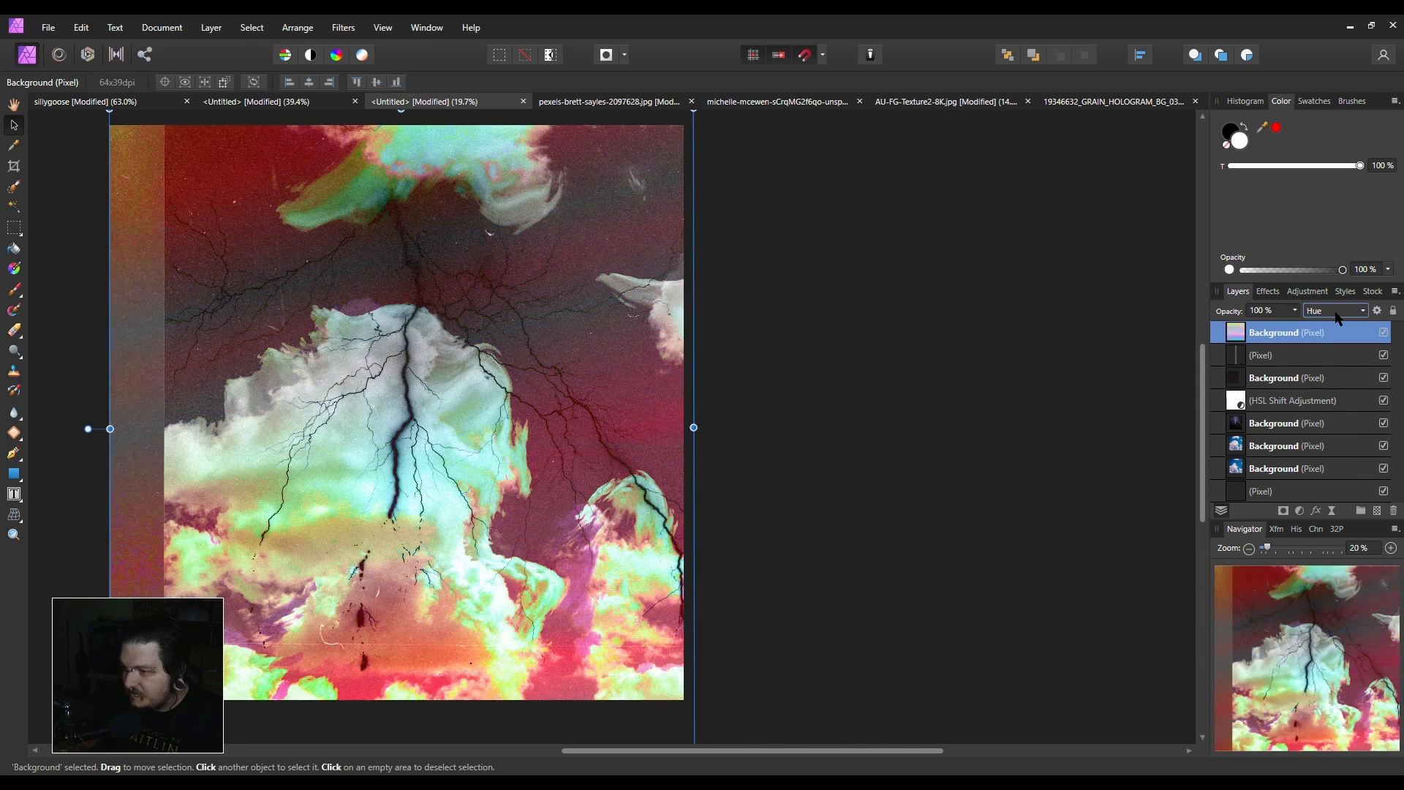
scroll(1337, 317, "down", 1)
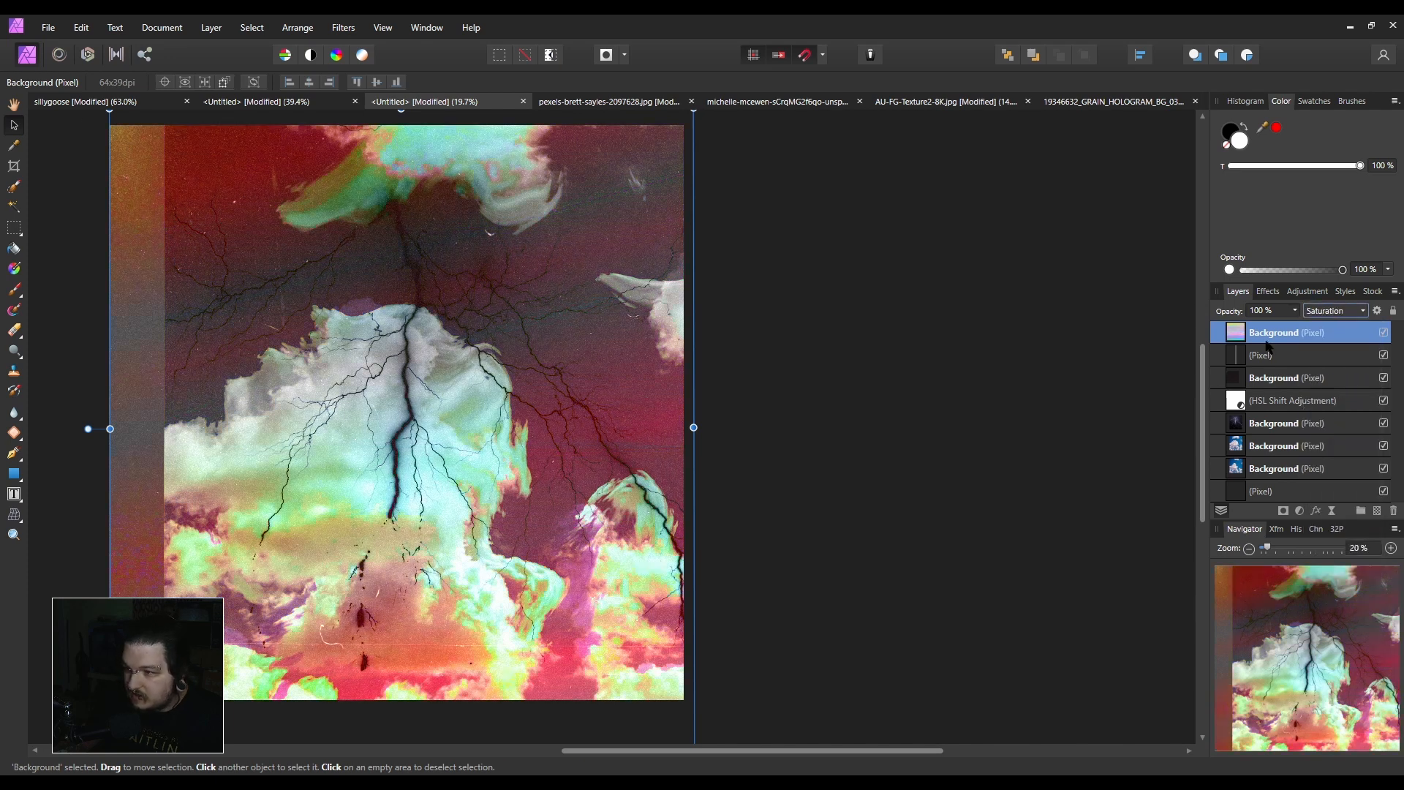
Lower the holographic texture layer's opacity to 50% and deselect the layer.
left_click_drag(432, 411, 537, 419)
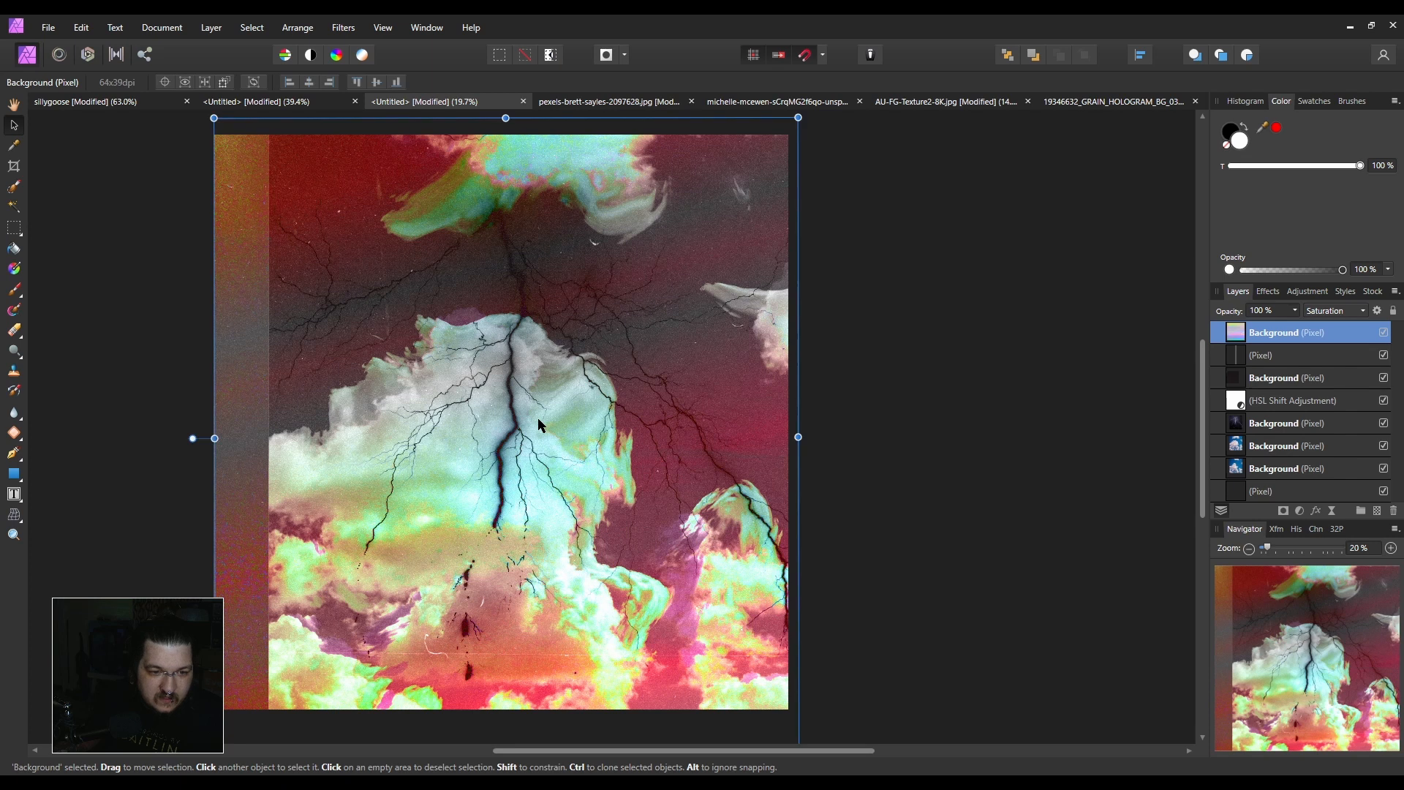
left_click(1296, 311)
left_click_drag(1299, 325, 1220, 331)
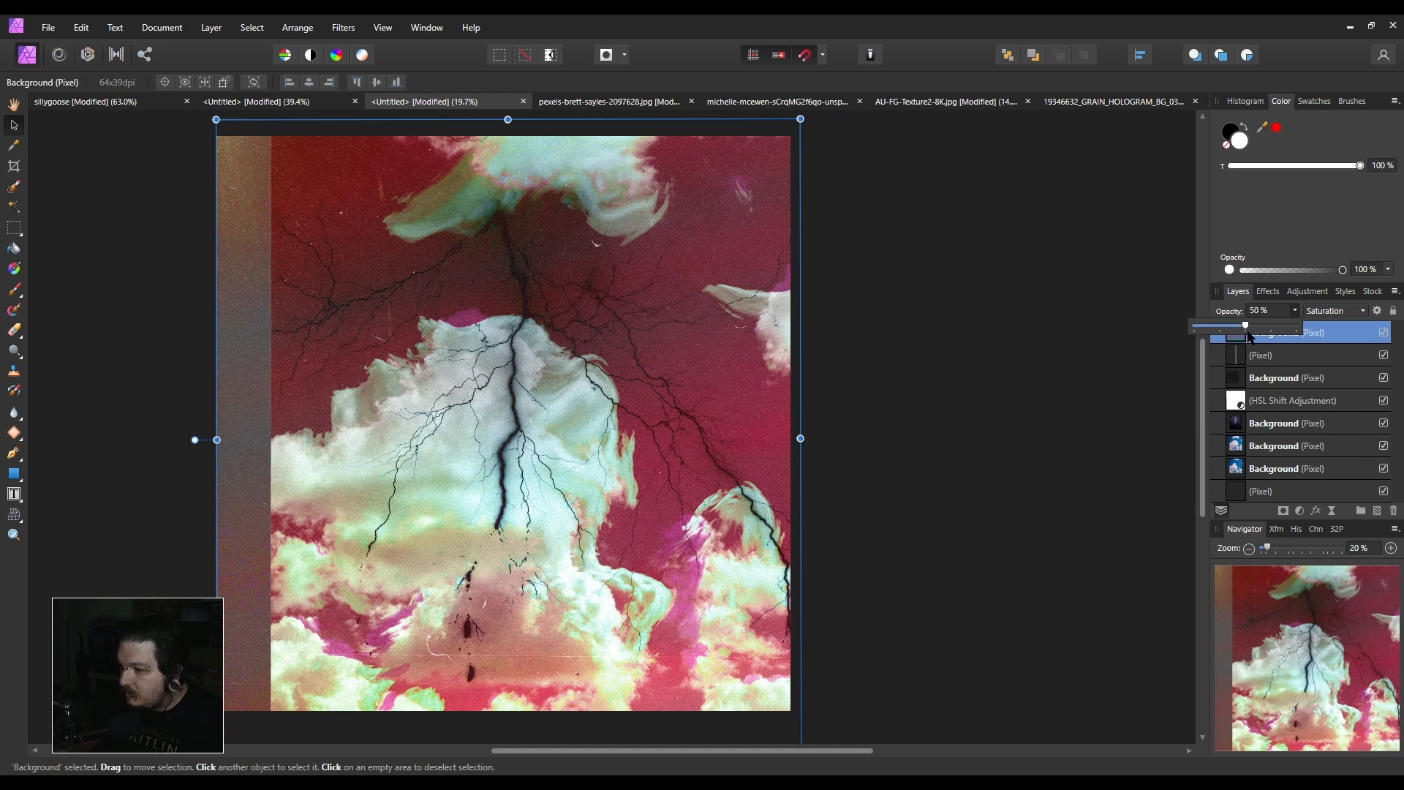
left_click(166, 402)
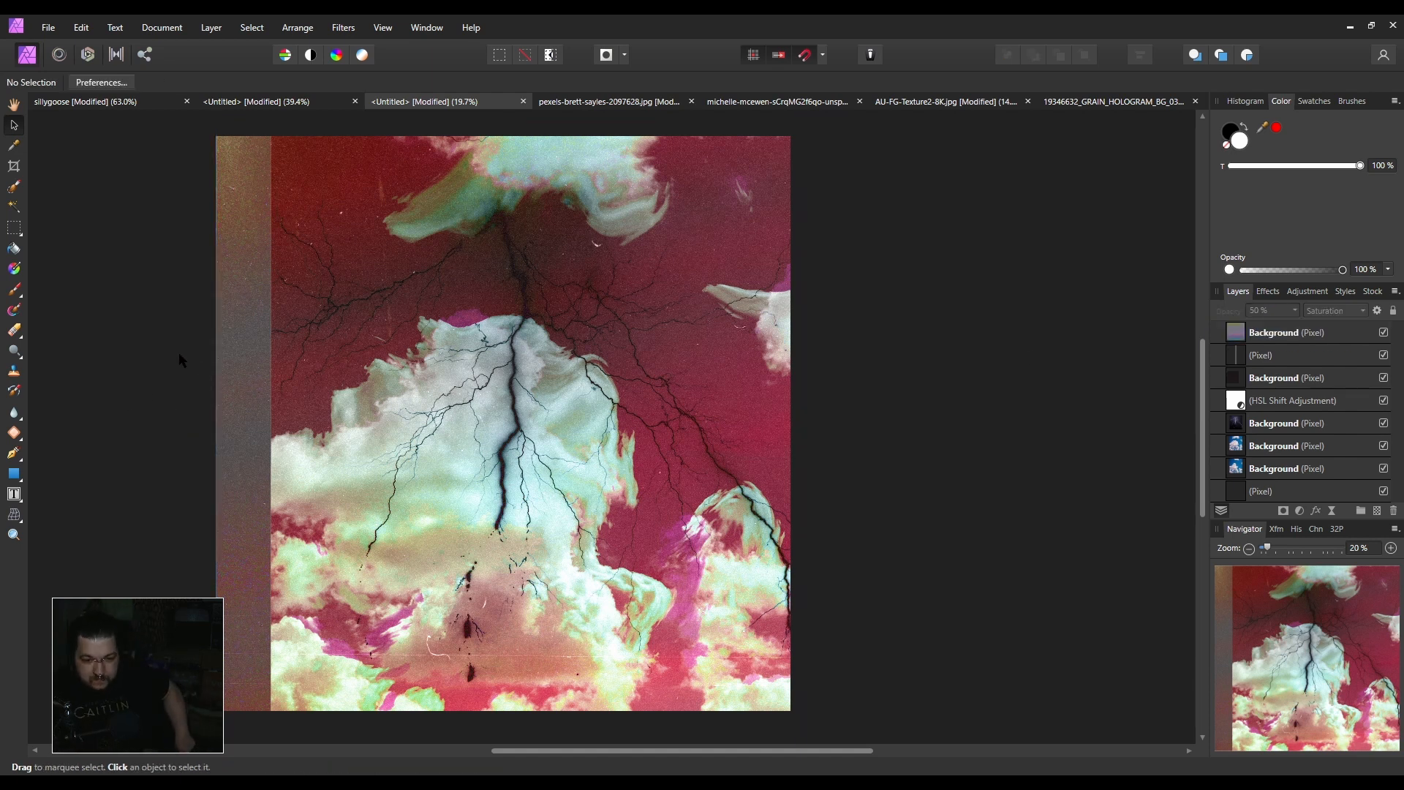
left_click_drag(651, 515, 726, 510)
scroll(740, 528, "down", 1)
left_click(1293, 334)
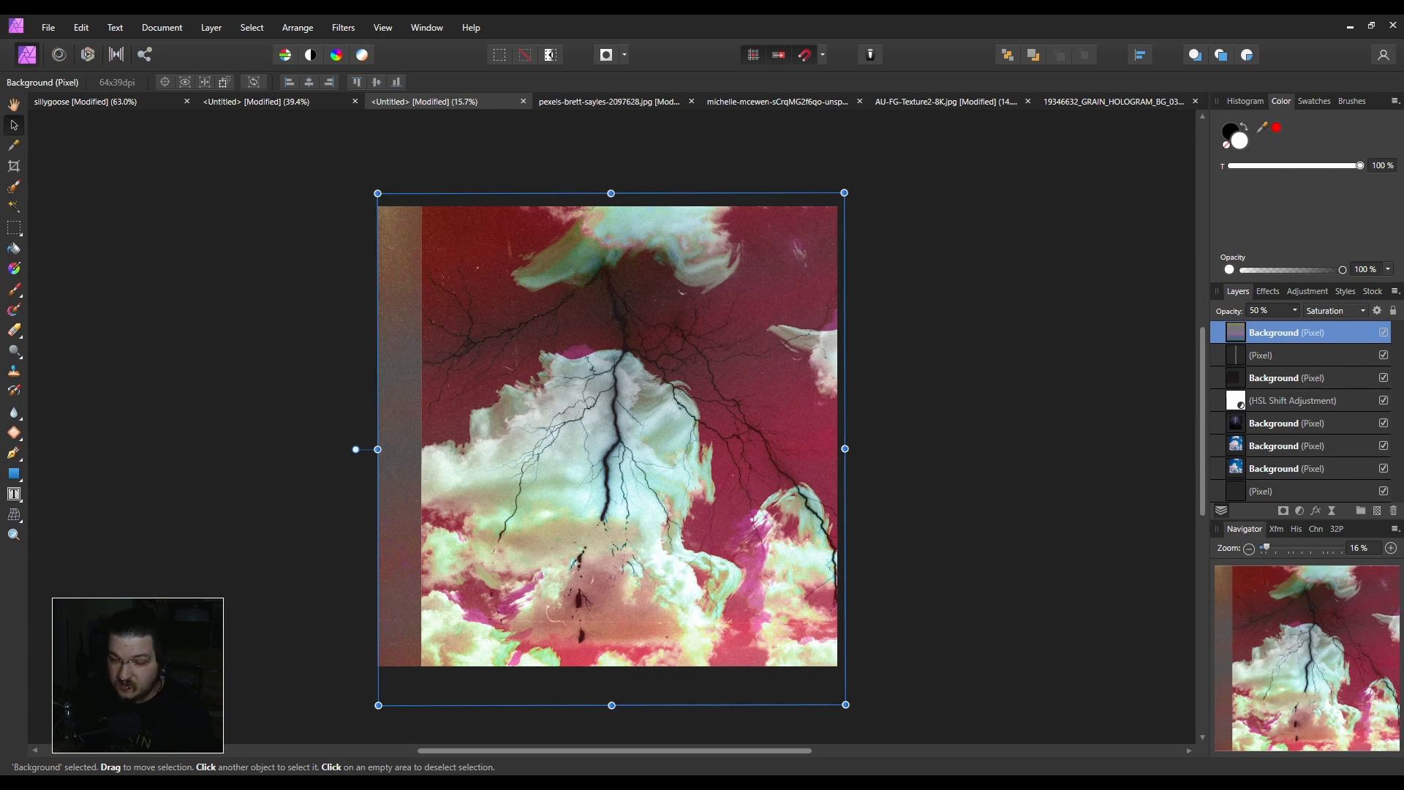
scroll(585, 594, "up", 3)
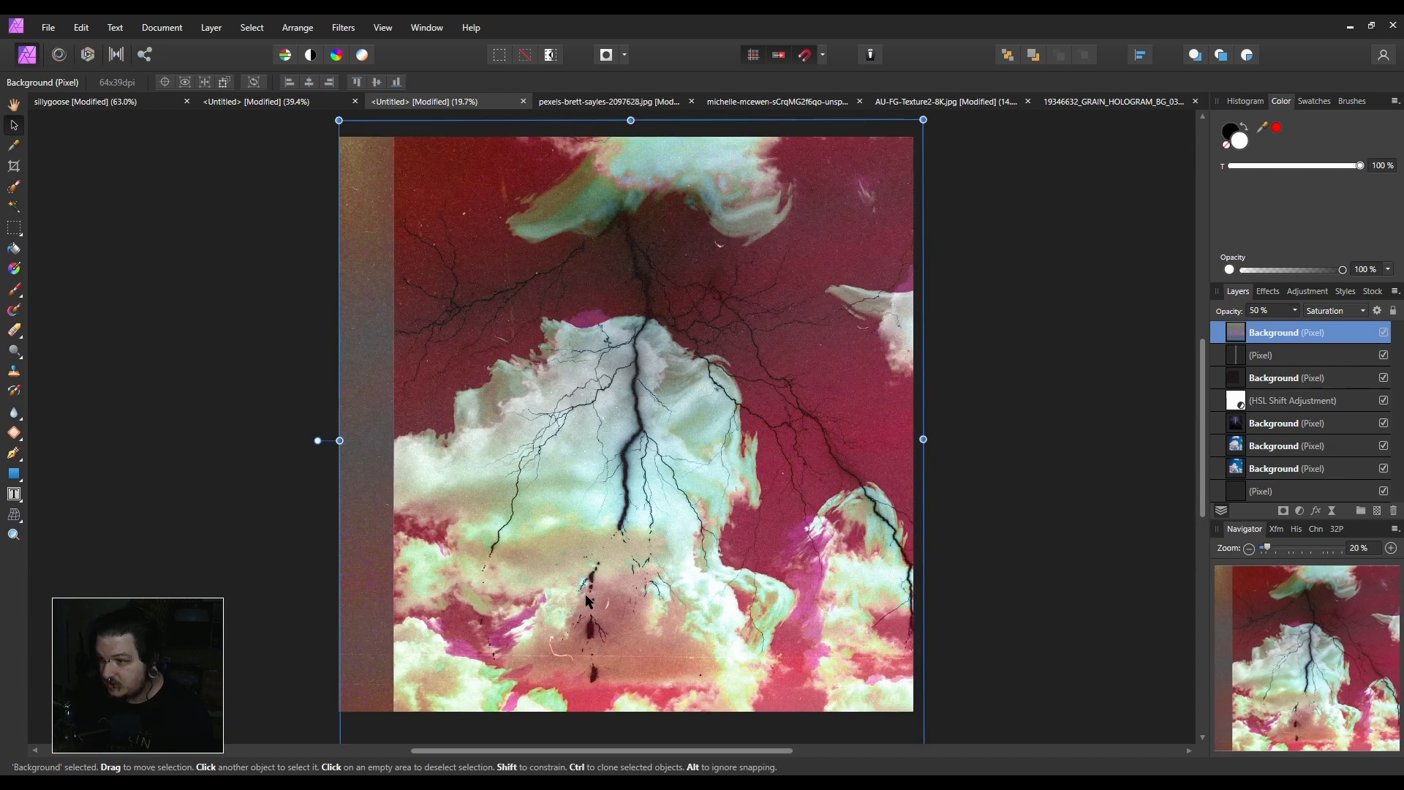
left_click(20, 498)
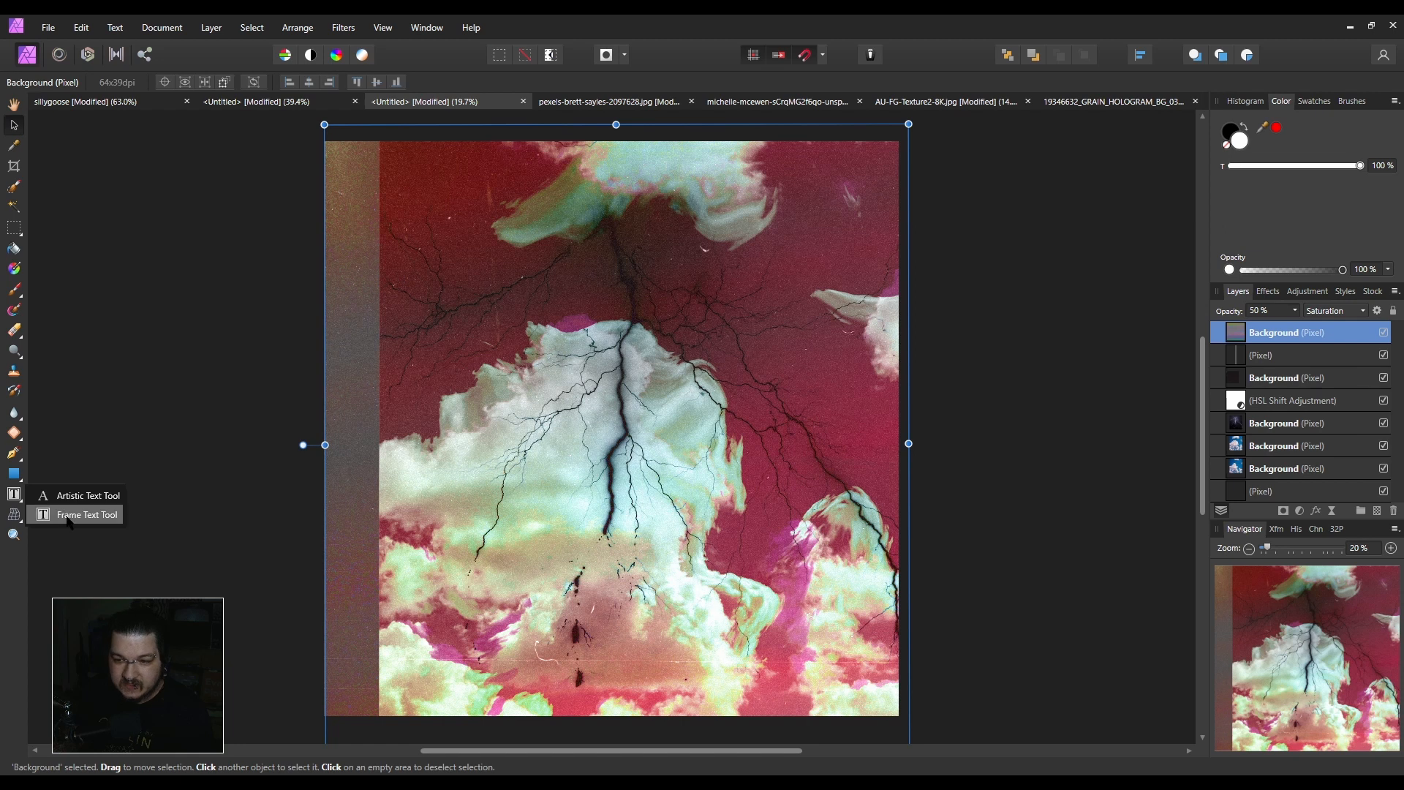
left_click(517, 16)
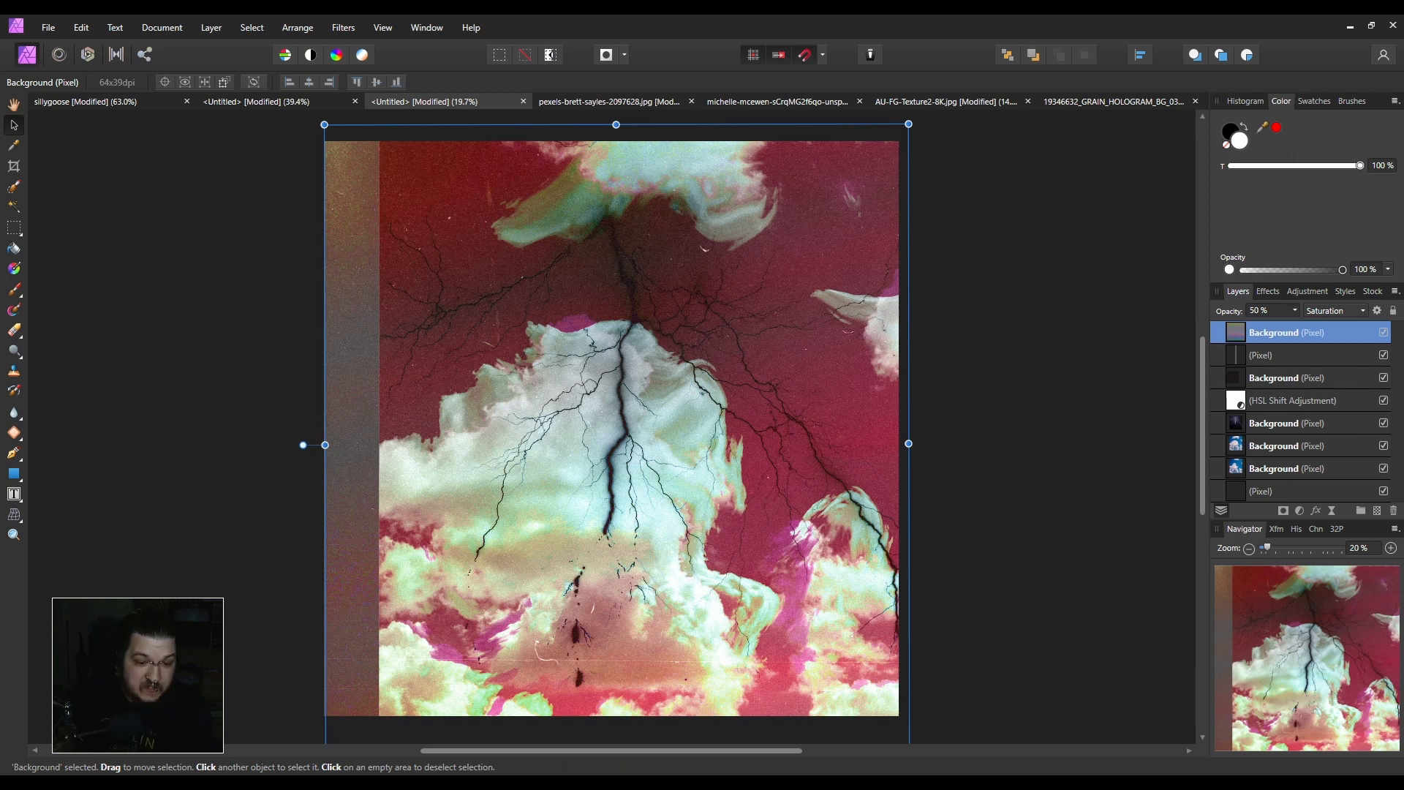
left_click_drag(462, 217, 430, 208)
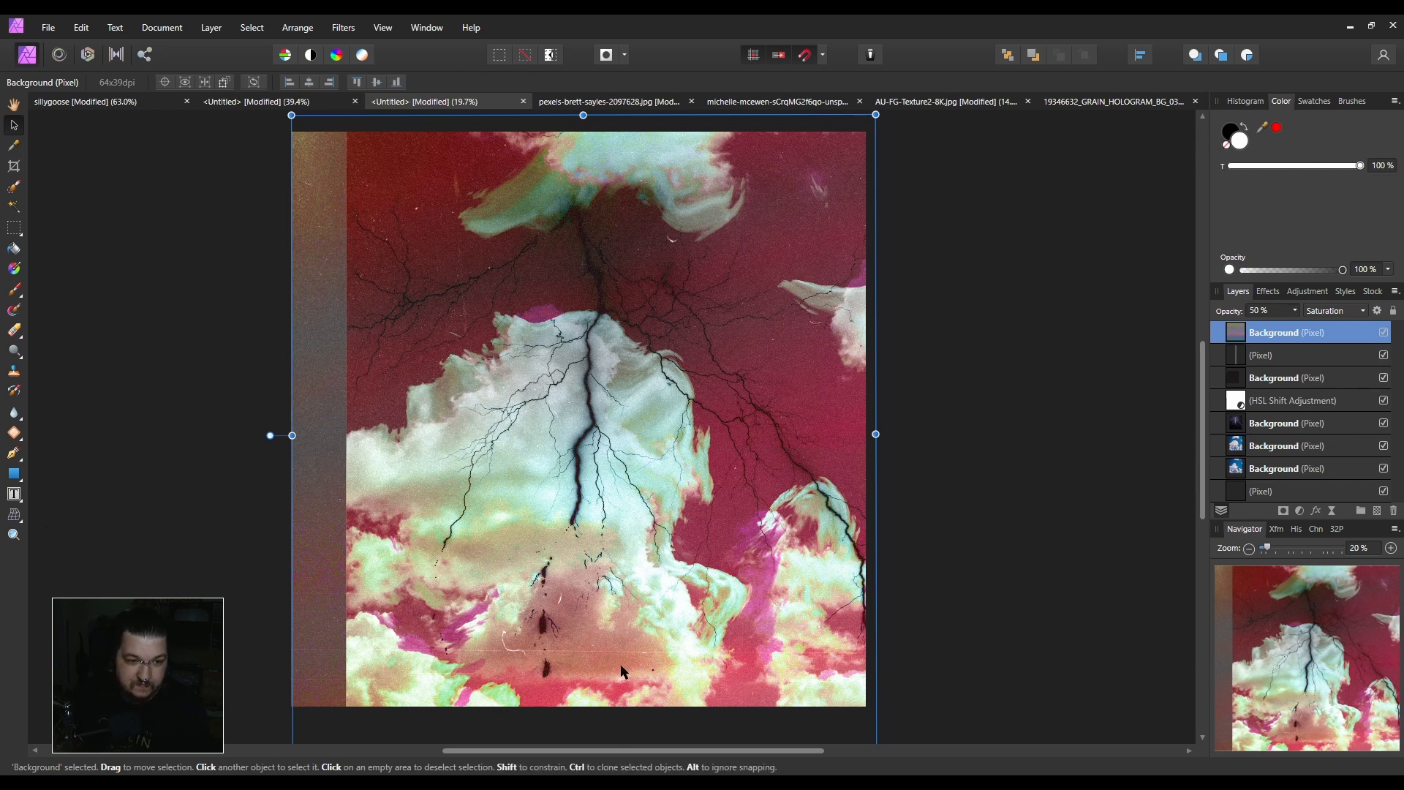
Add centred 288 pt frame text reading SONG TITLE near the artwork's bottom edge and nudge it towards the middle of the clouds.
left_click(14, 495)
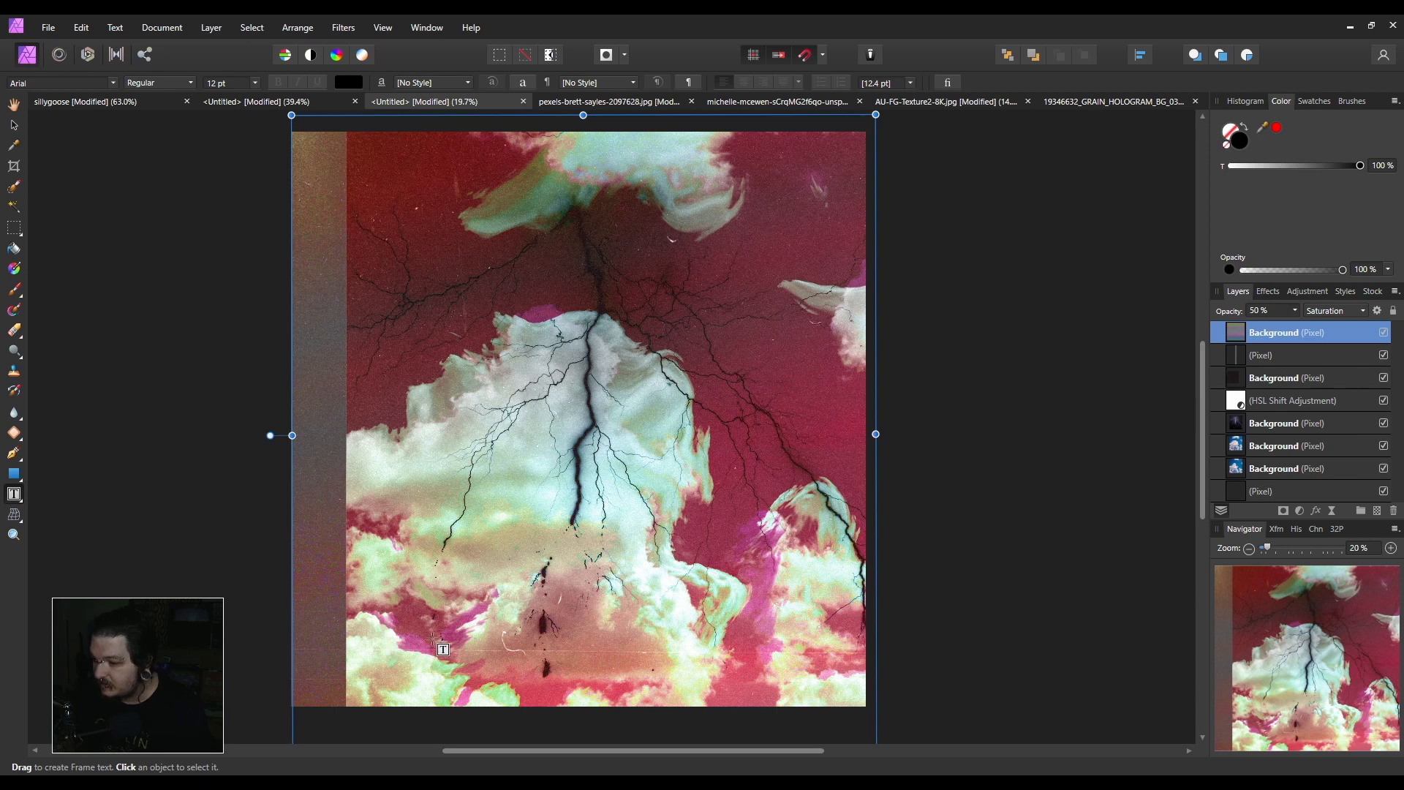
left_click_drag(417, 635, 755, 694)
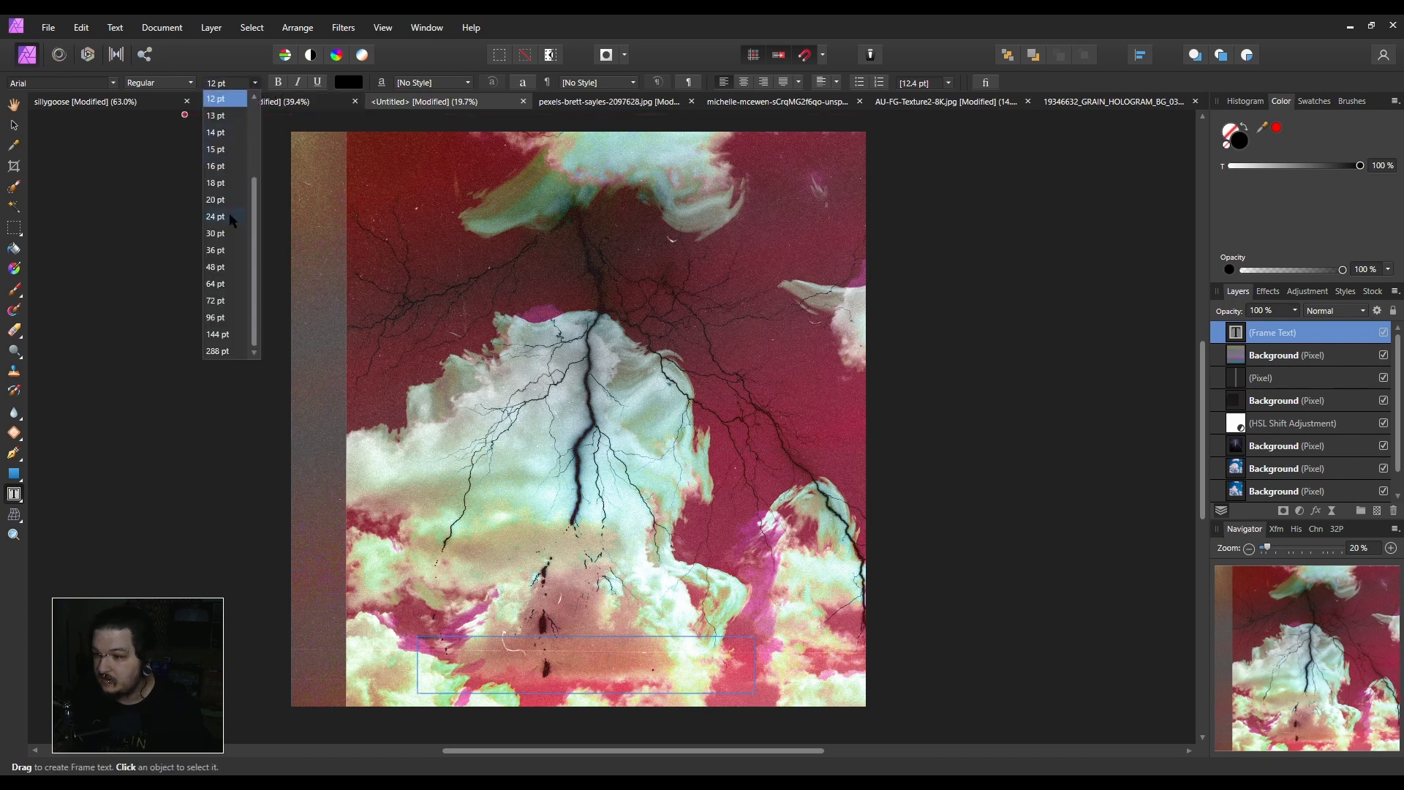
left_click(223, 353)
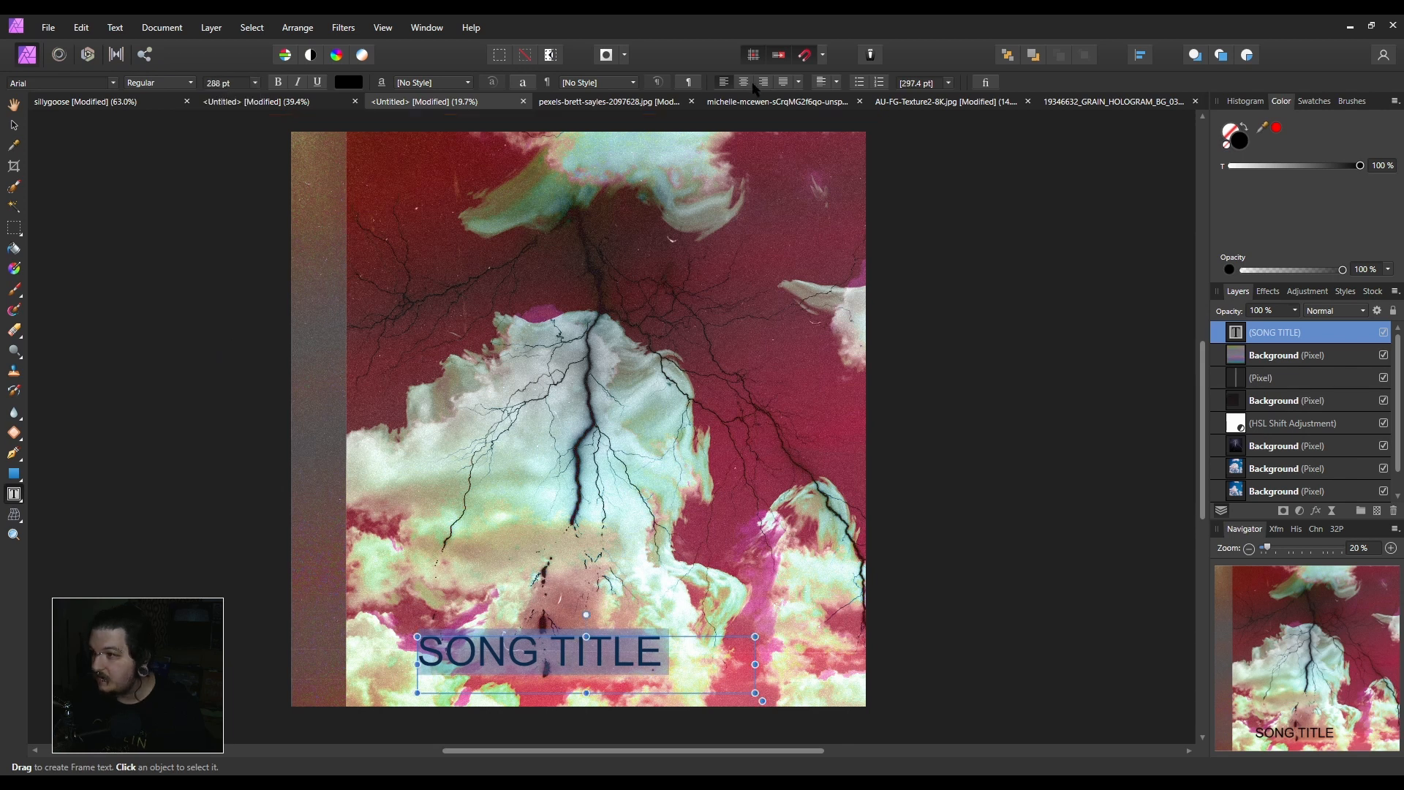
left_click(14, 125)
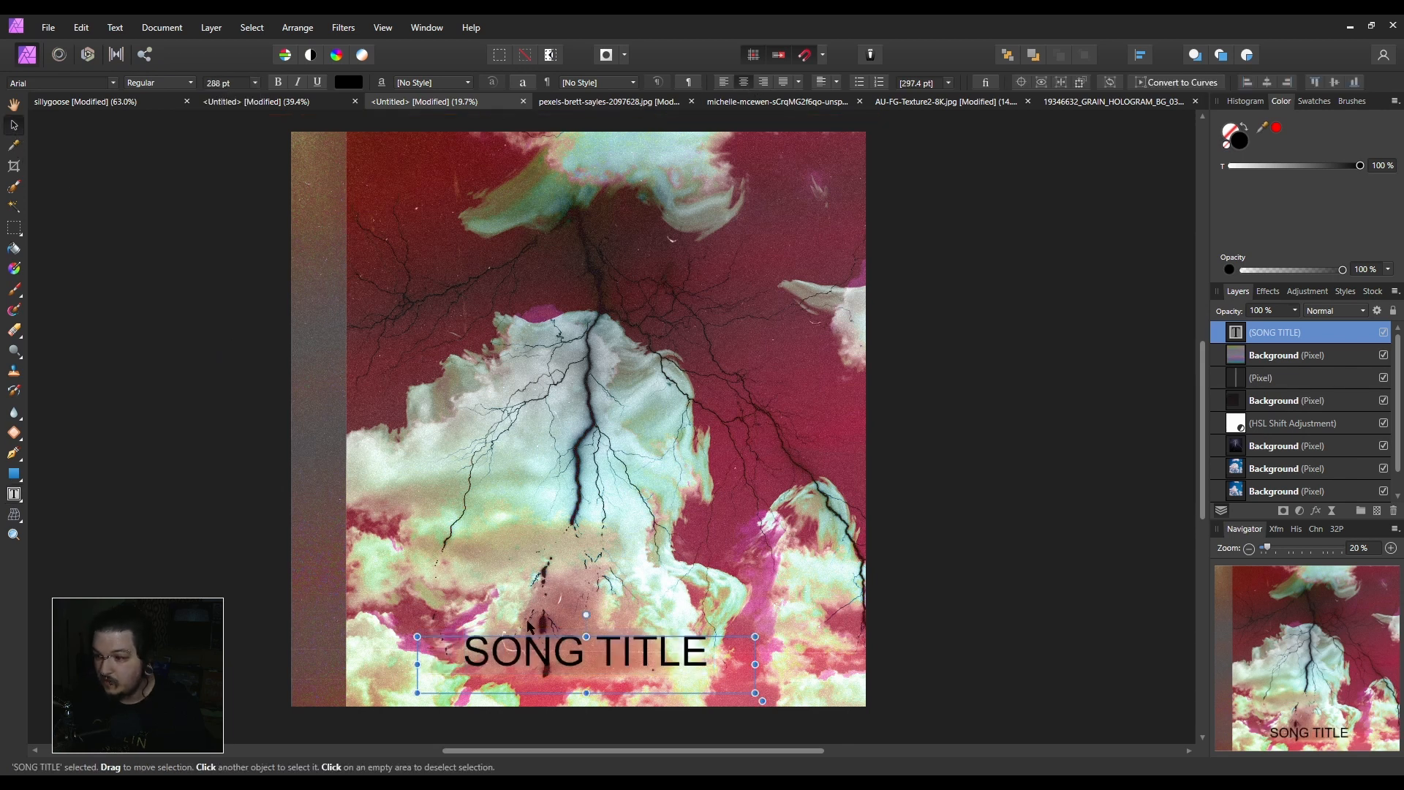
left_click_drag(567, 651, 587, 656)
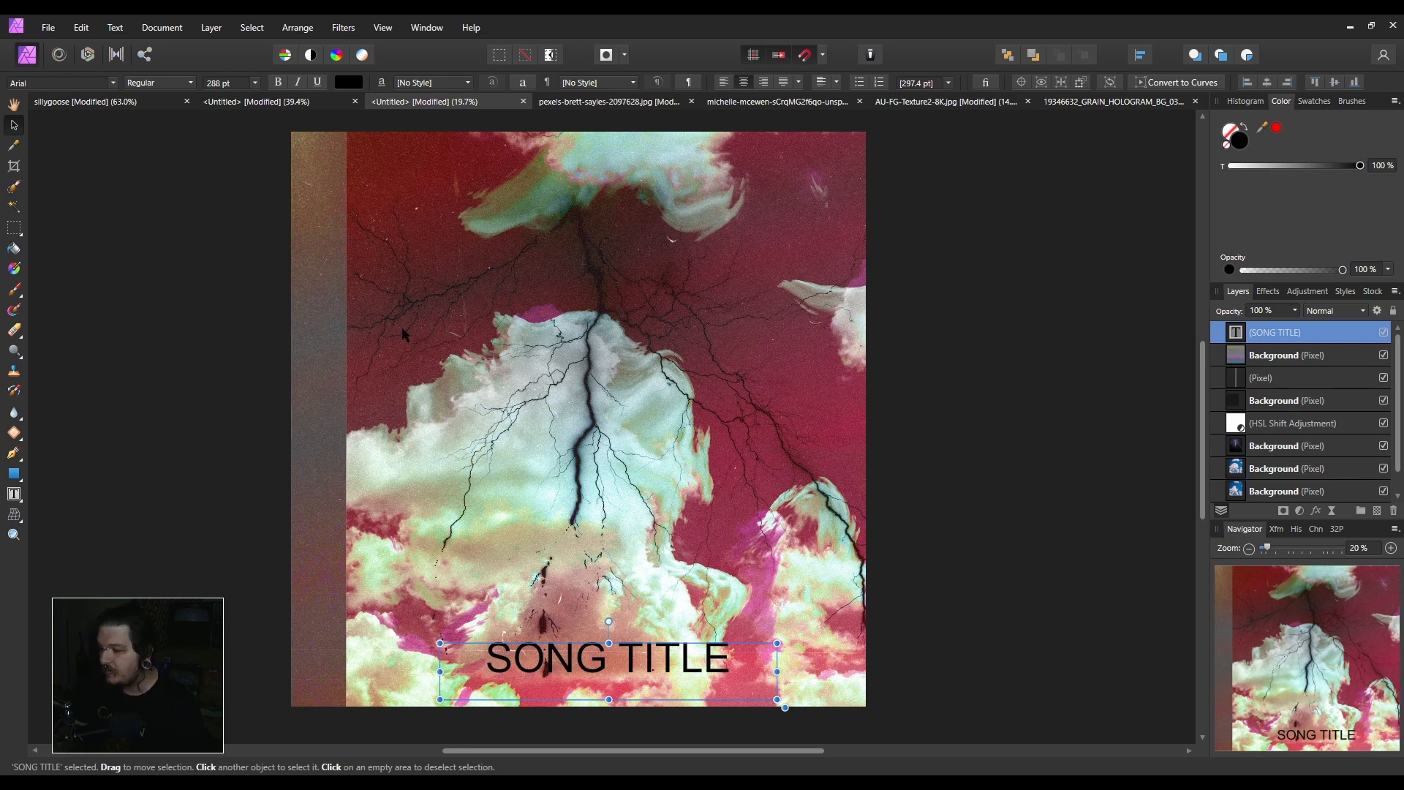
Set the font of the SONG TITLE text to Bison, keeping the text selected.
left_click(112, 84)
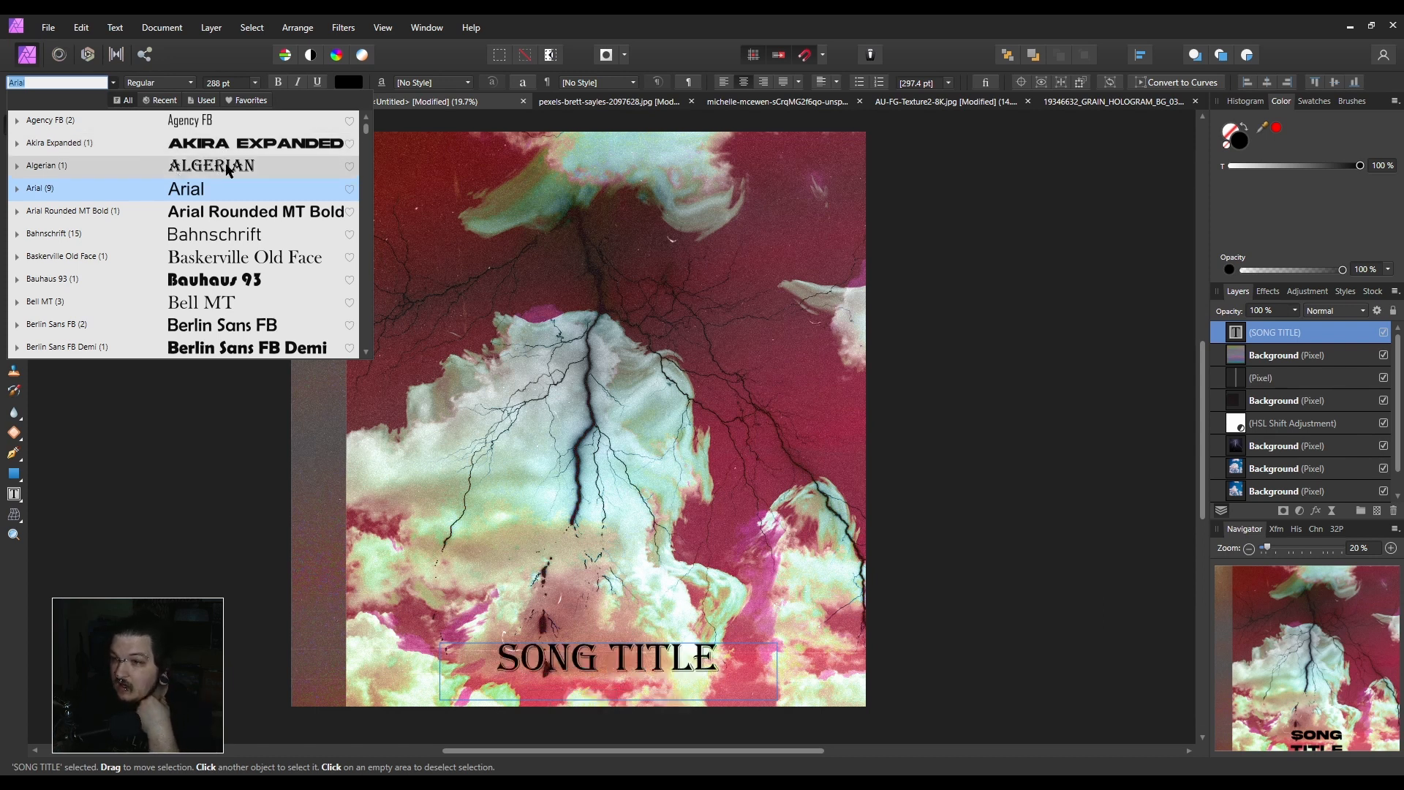
scroll(245, 305, "down", 1)
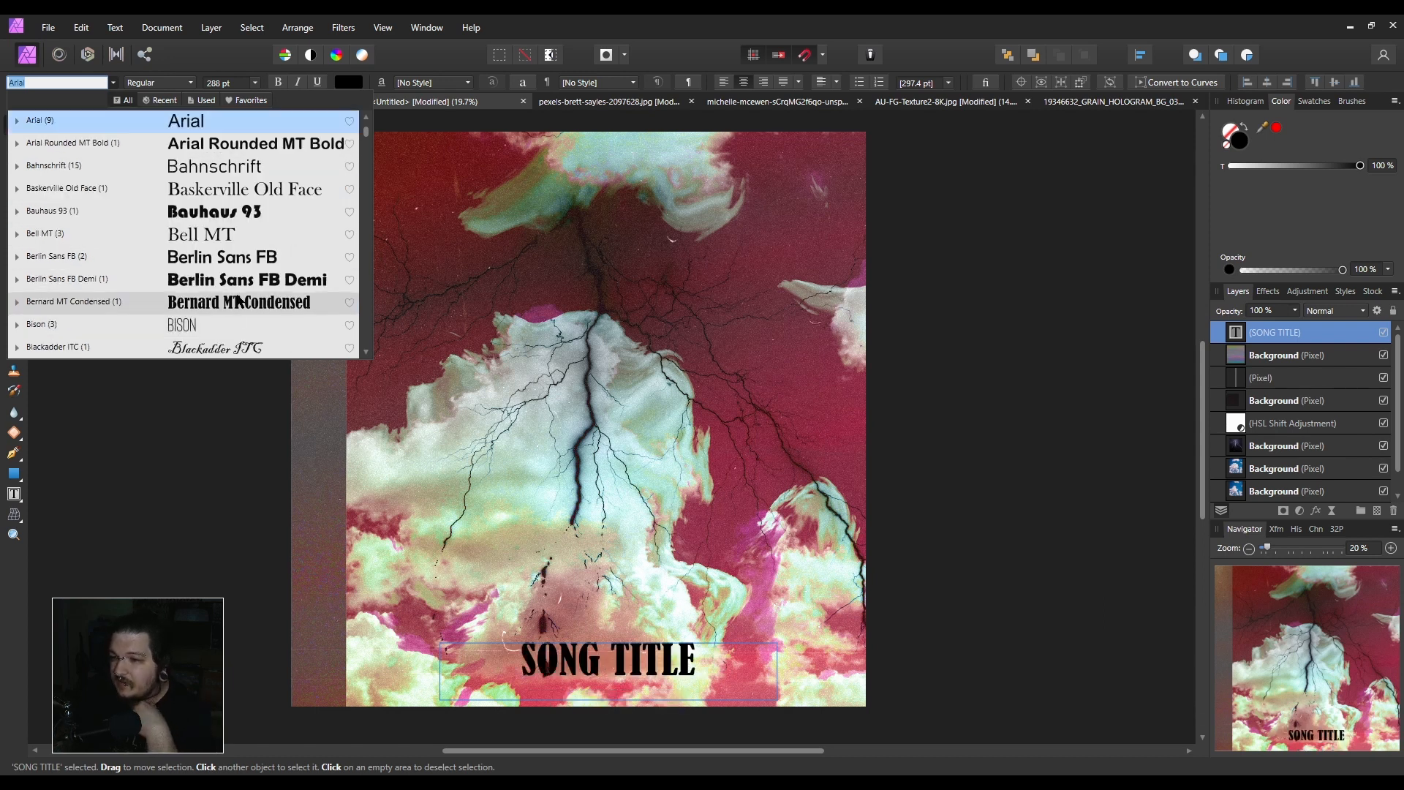
left_click(194, 334)
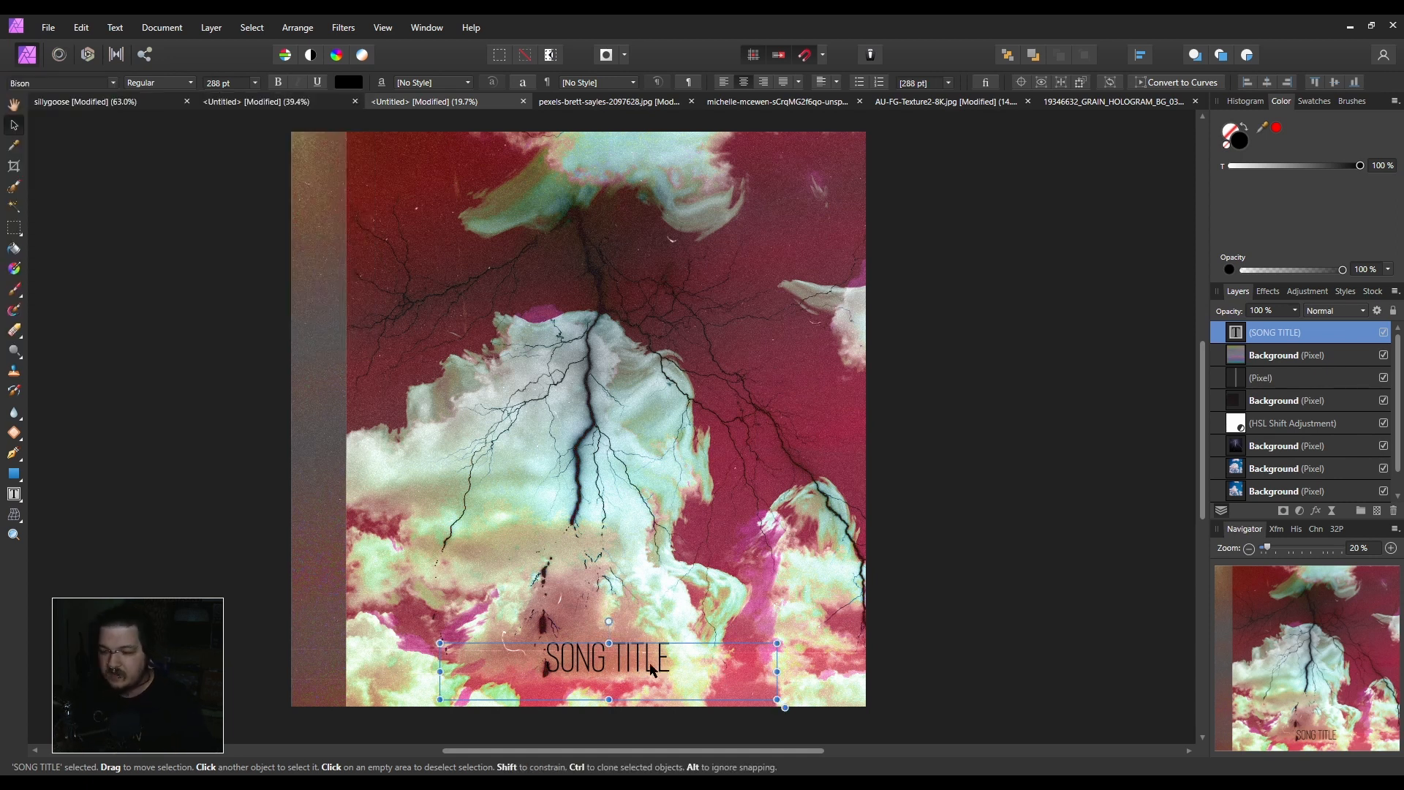
scroll(648, 670, "down", 6)
scroll(625, 585, "down", 2)
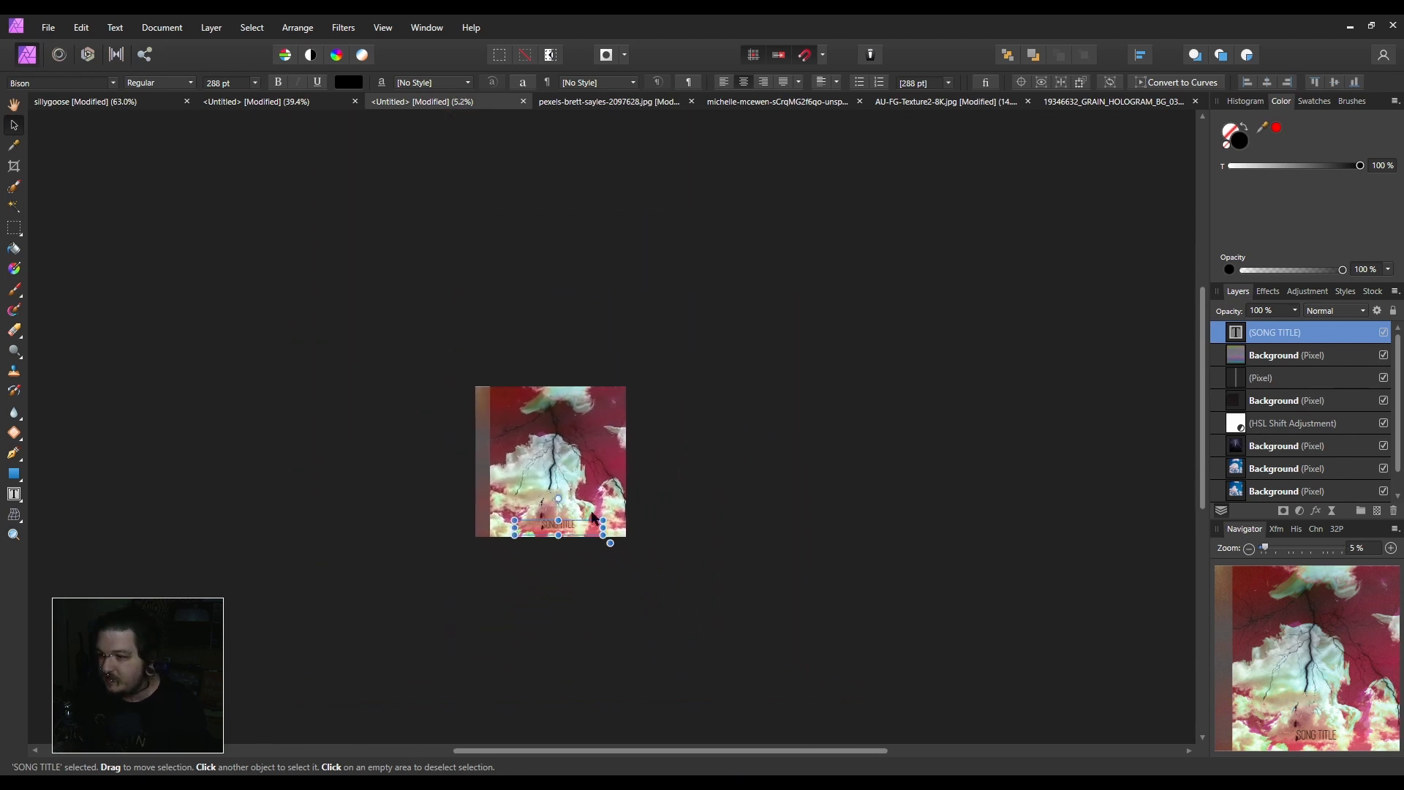
left_click(749, 584)
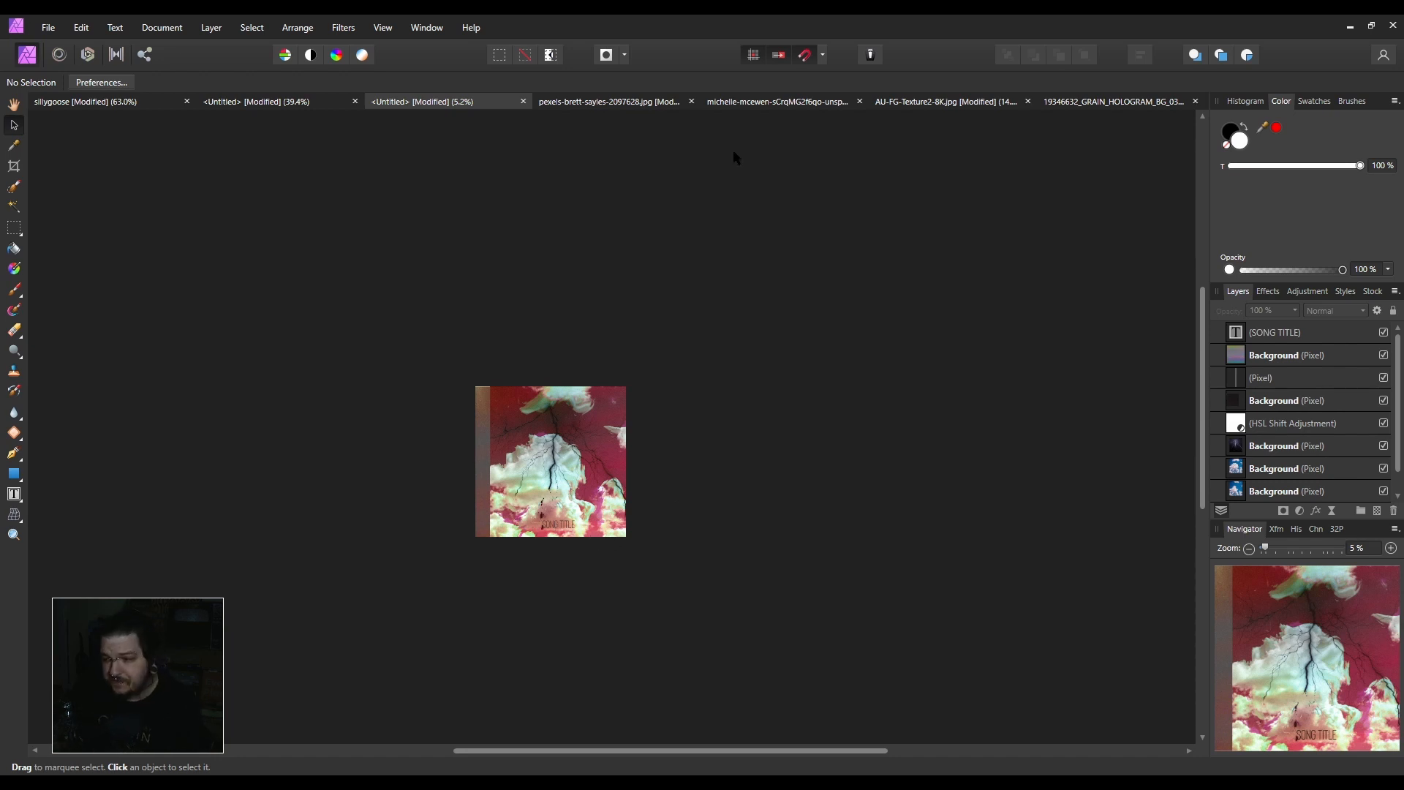
scroll(573, 564, "up", 8)
scroll(633, 542, "up", 2)
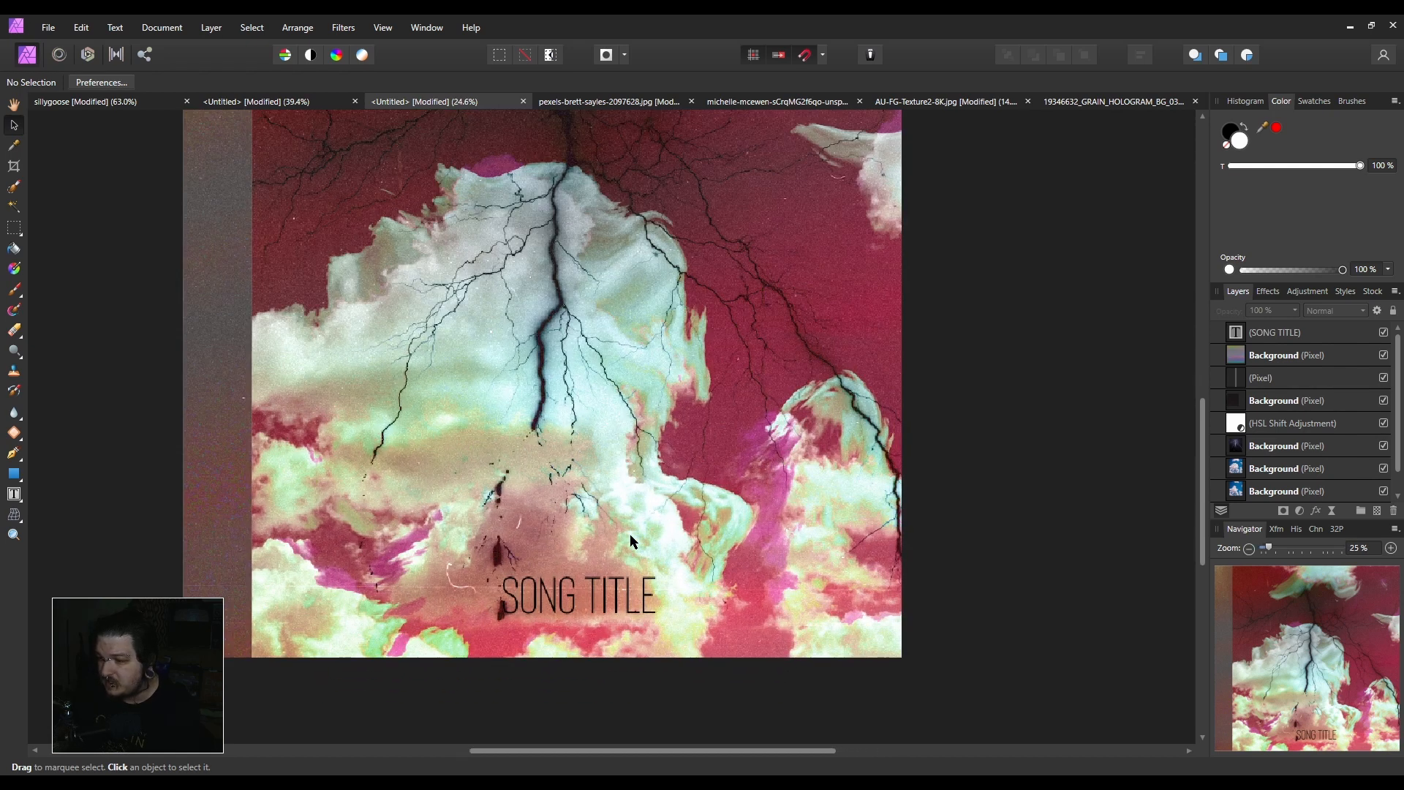
left_click(598, 593)
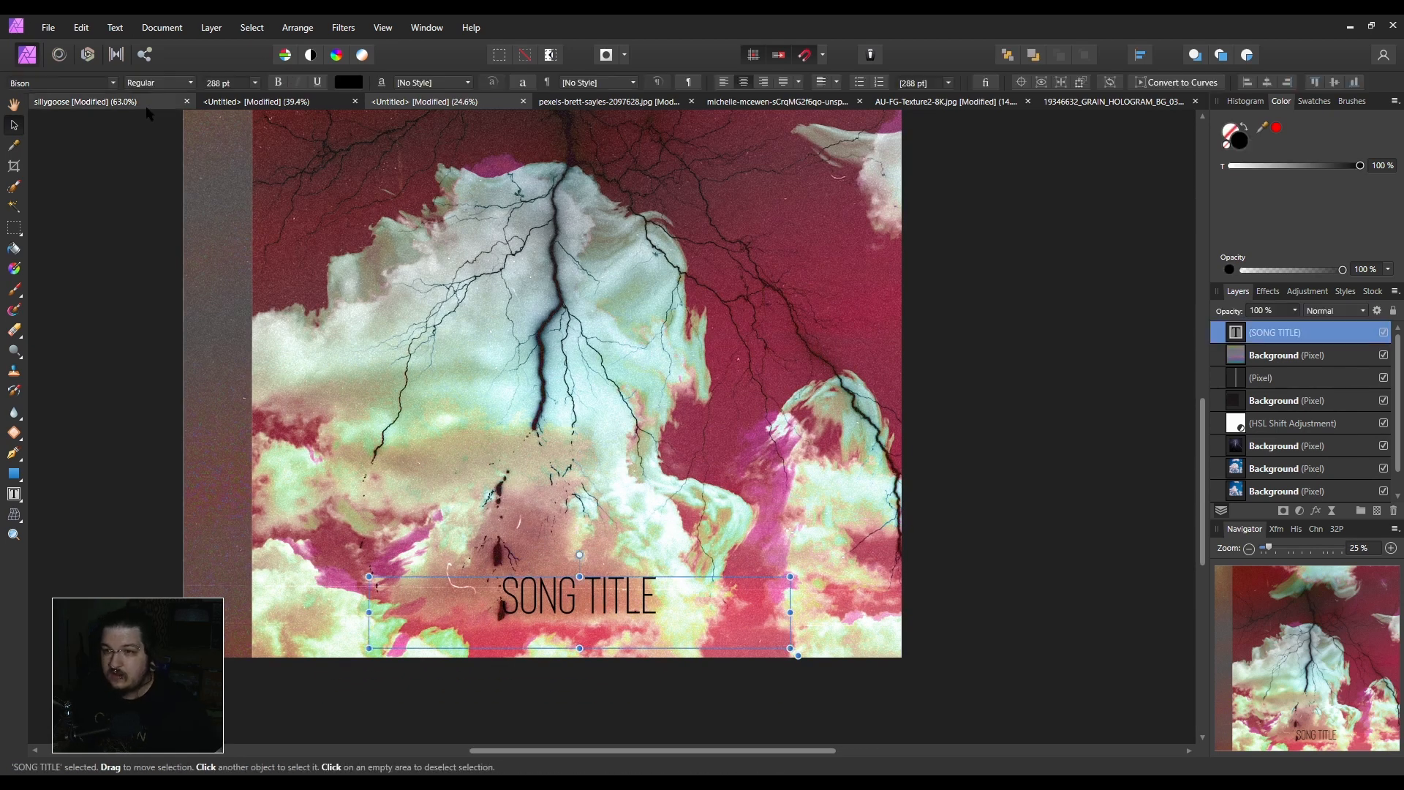
left_click(58, 83)
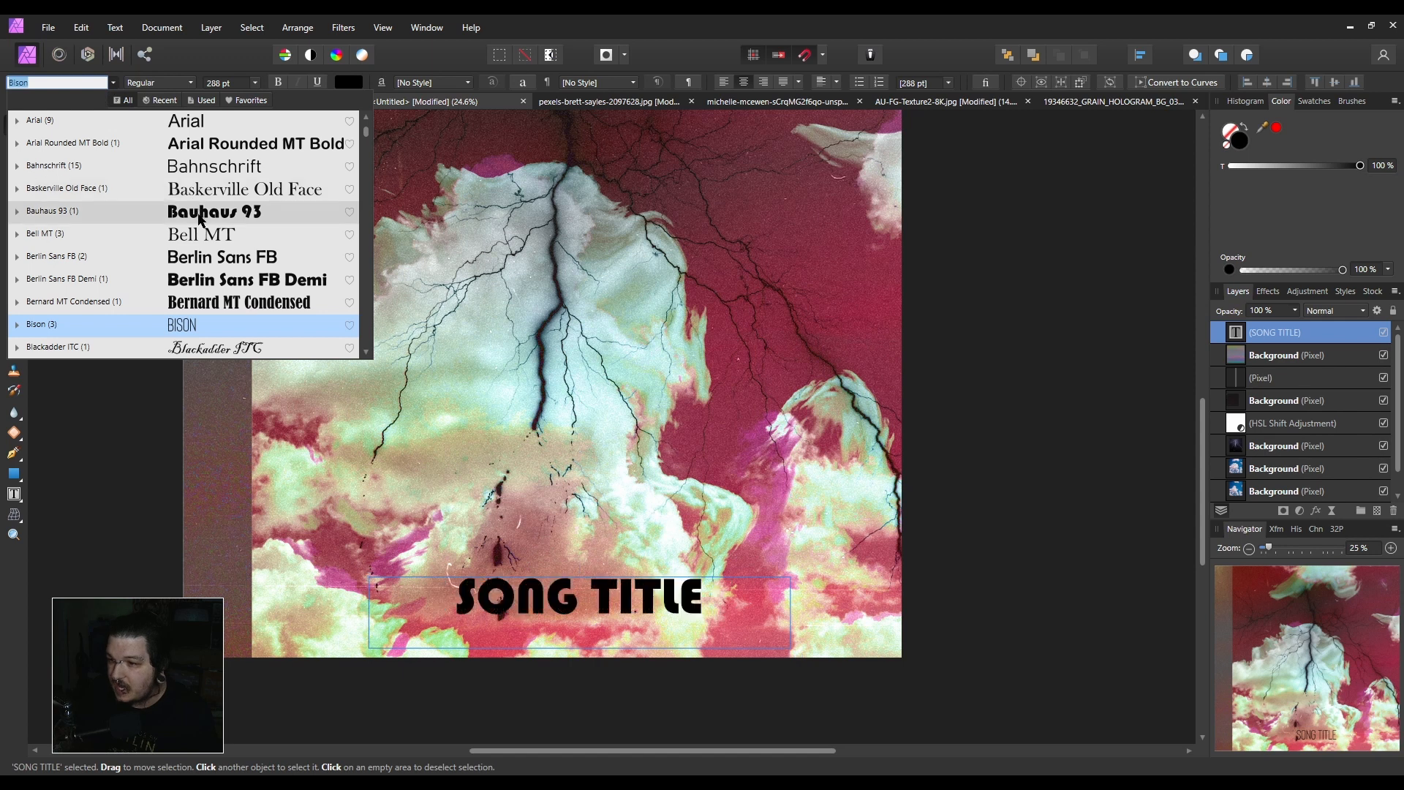
scroll(204, 325, "down", 3)
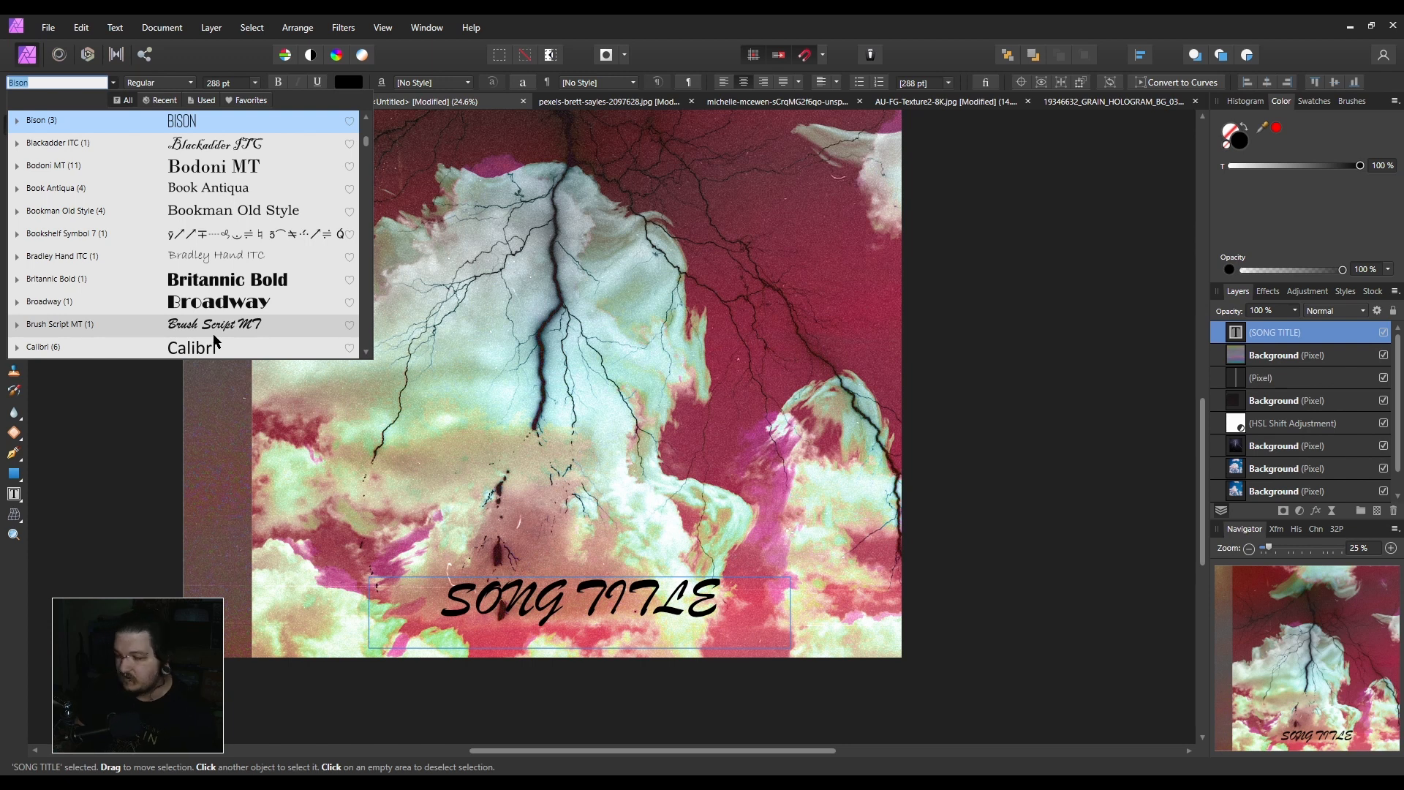
left_click(696, 20)
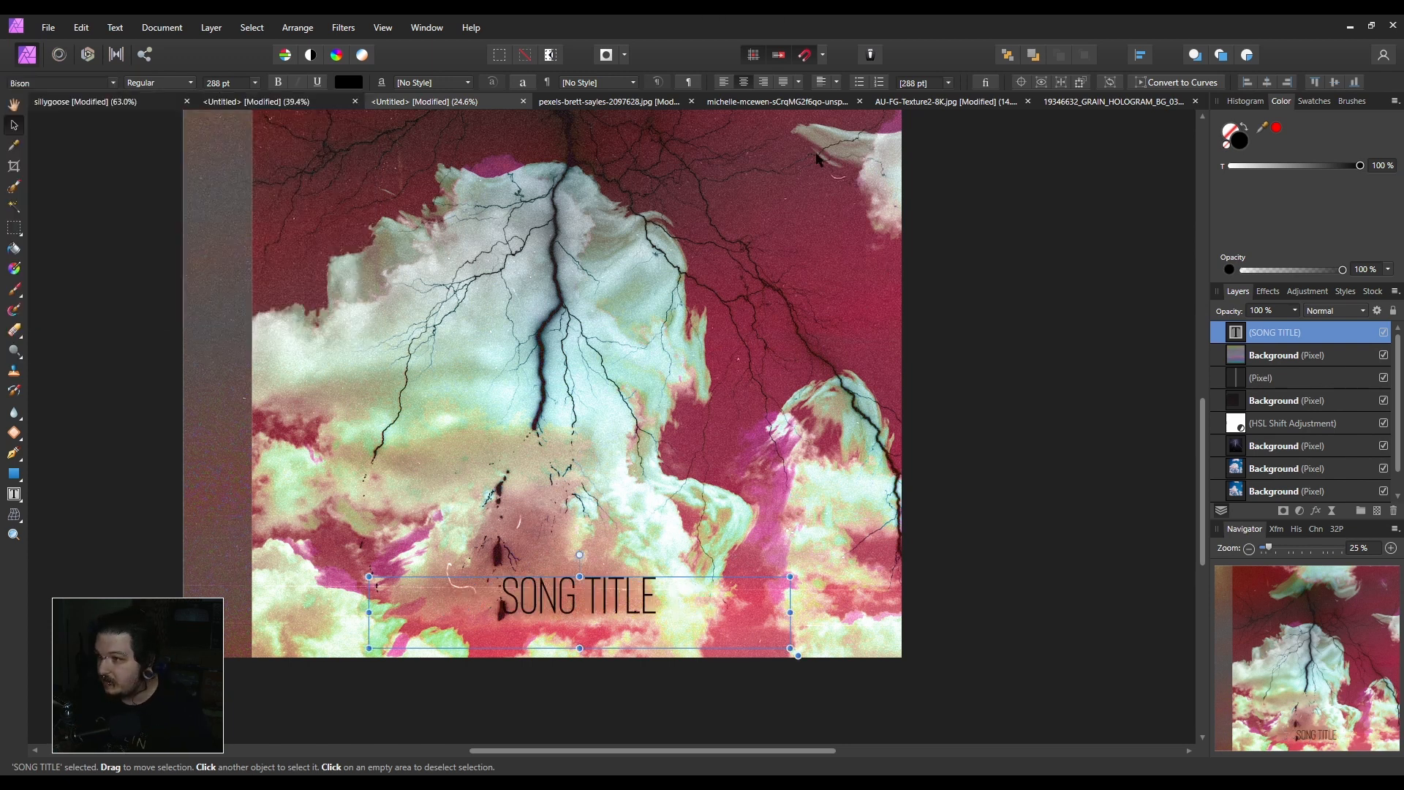
Give the SONG TITLE text a white outer glow with a radius of 35.8 px.
left_click(1305, 291)
left_click(1276, 291)
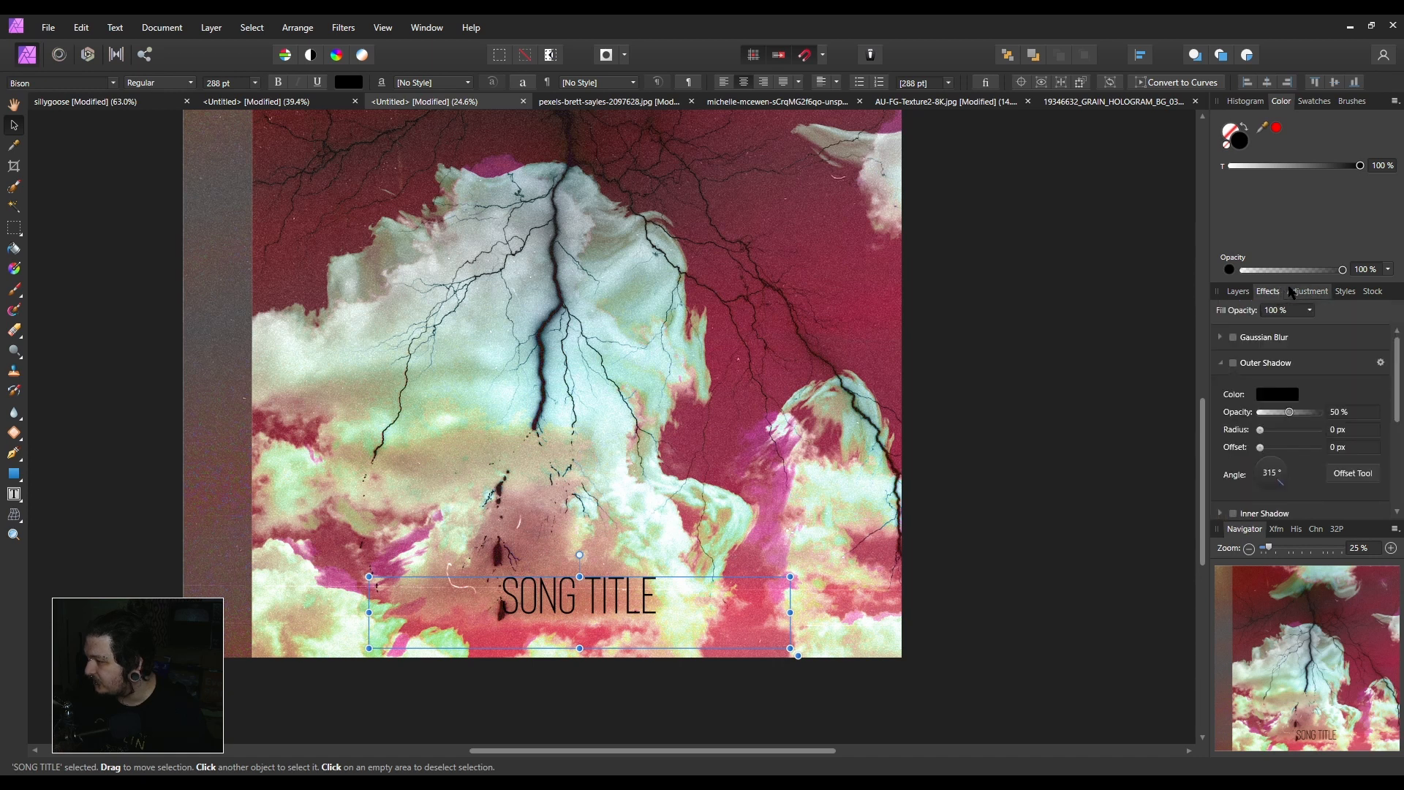
left_click(1221, 366)
left_click(1233, 415)
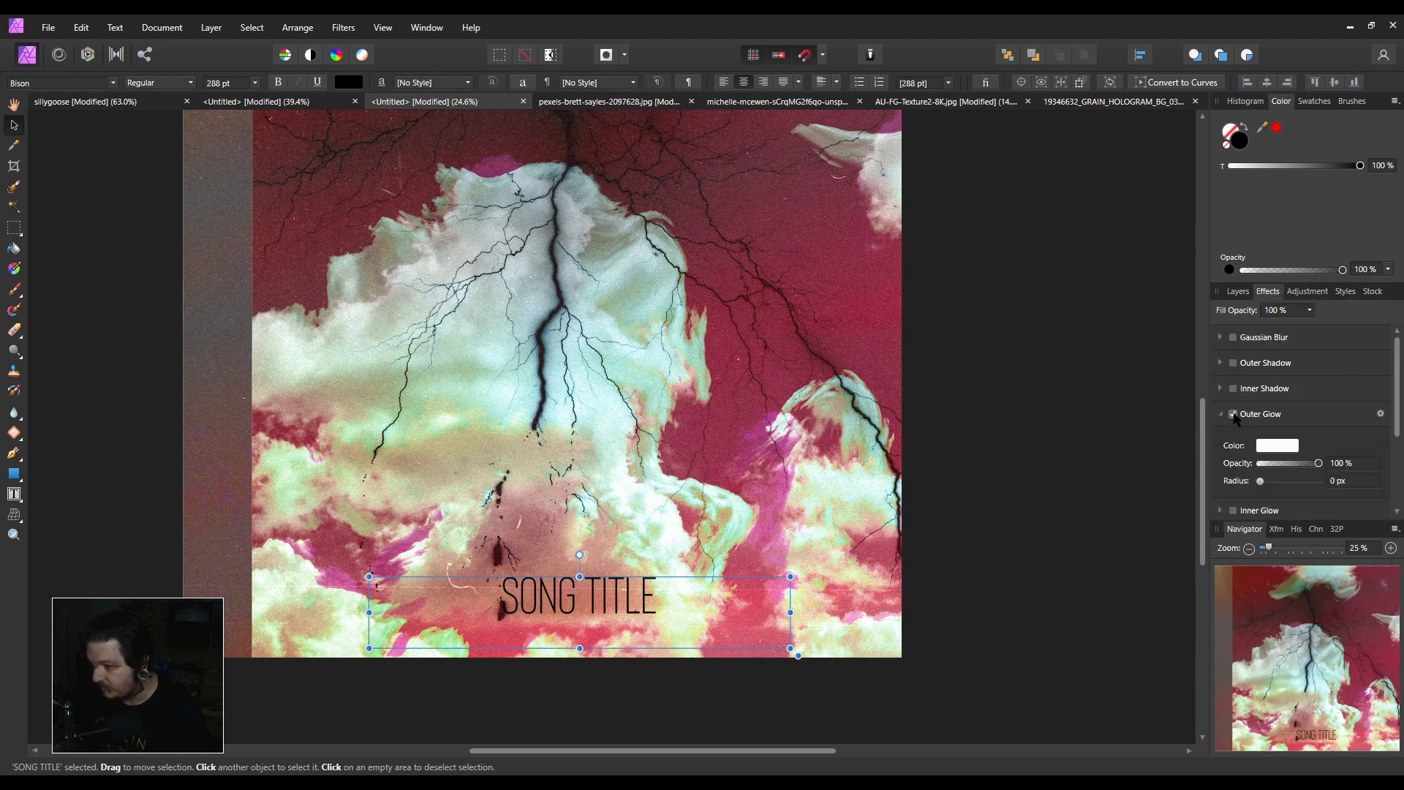
left_click_drag(1263, 481, 1303, 482)
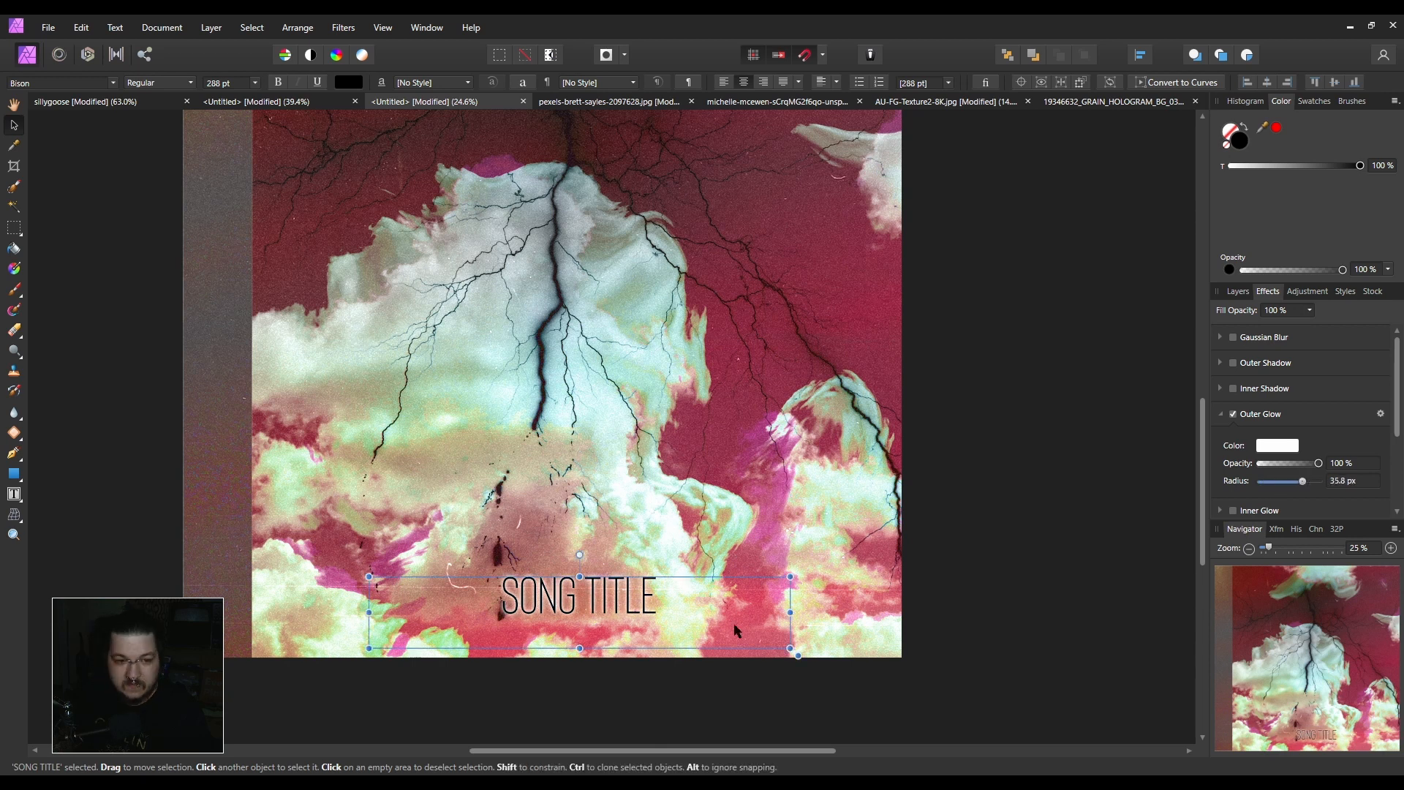
Turn off the outer glow on the SONG TITLE text.
scroll(718, 613, "down", 5)
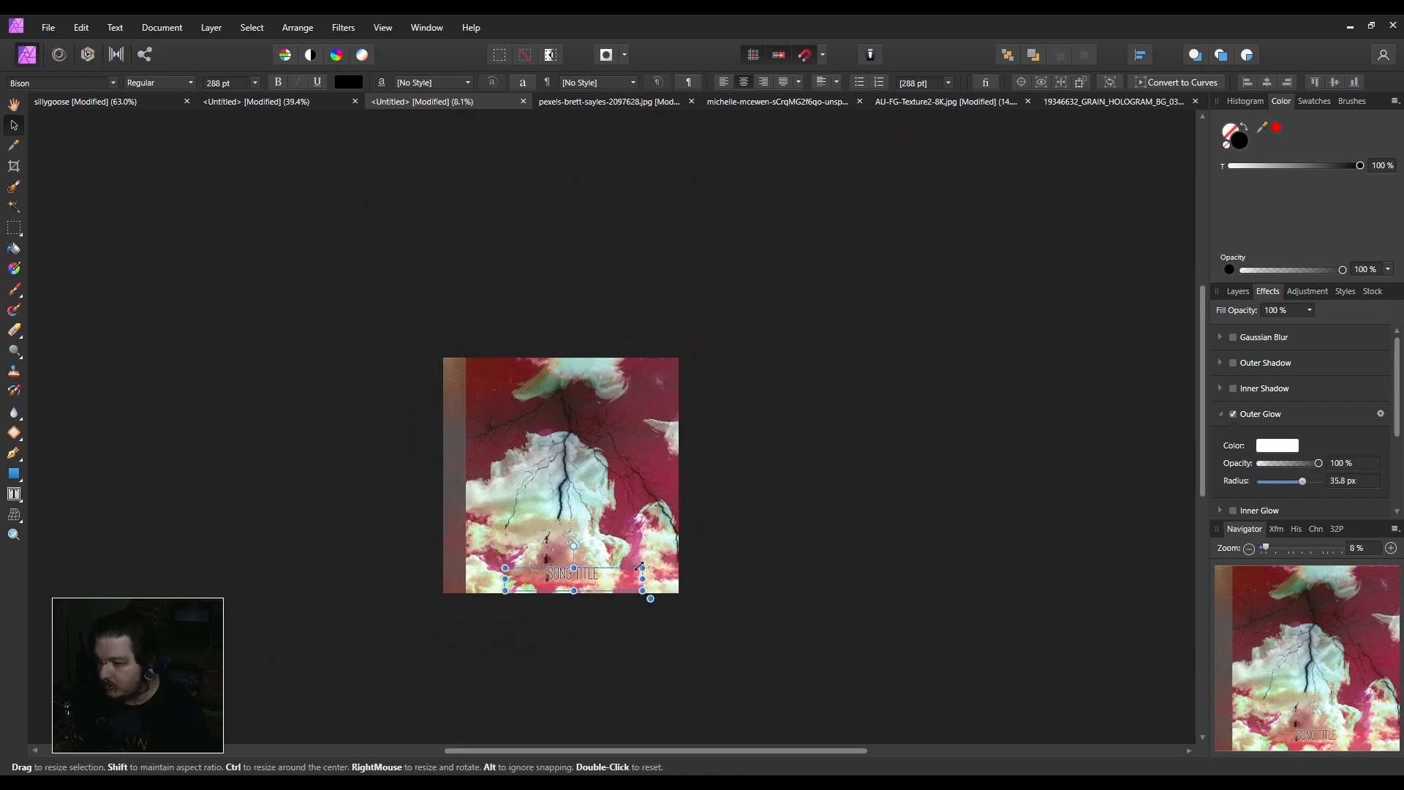
left_click_drag(647, 513, 552, 444)
scroll(552, 444, "up", 6)
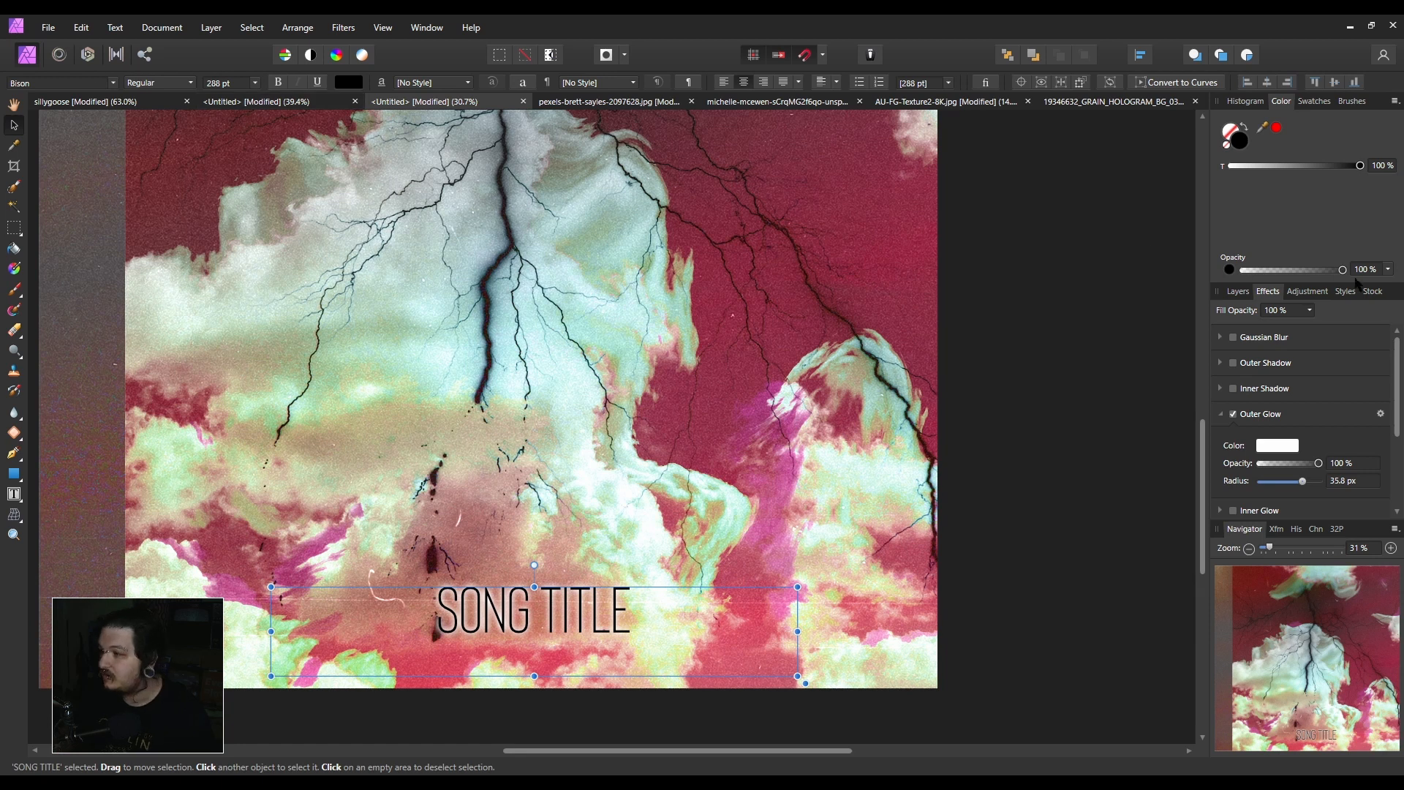
left_click(1234, 414)
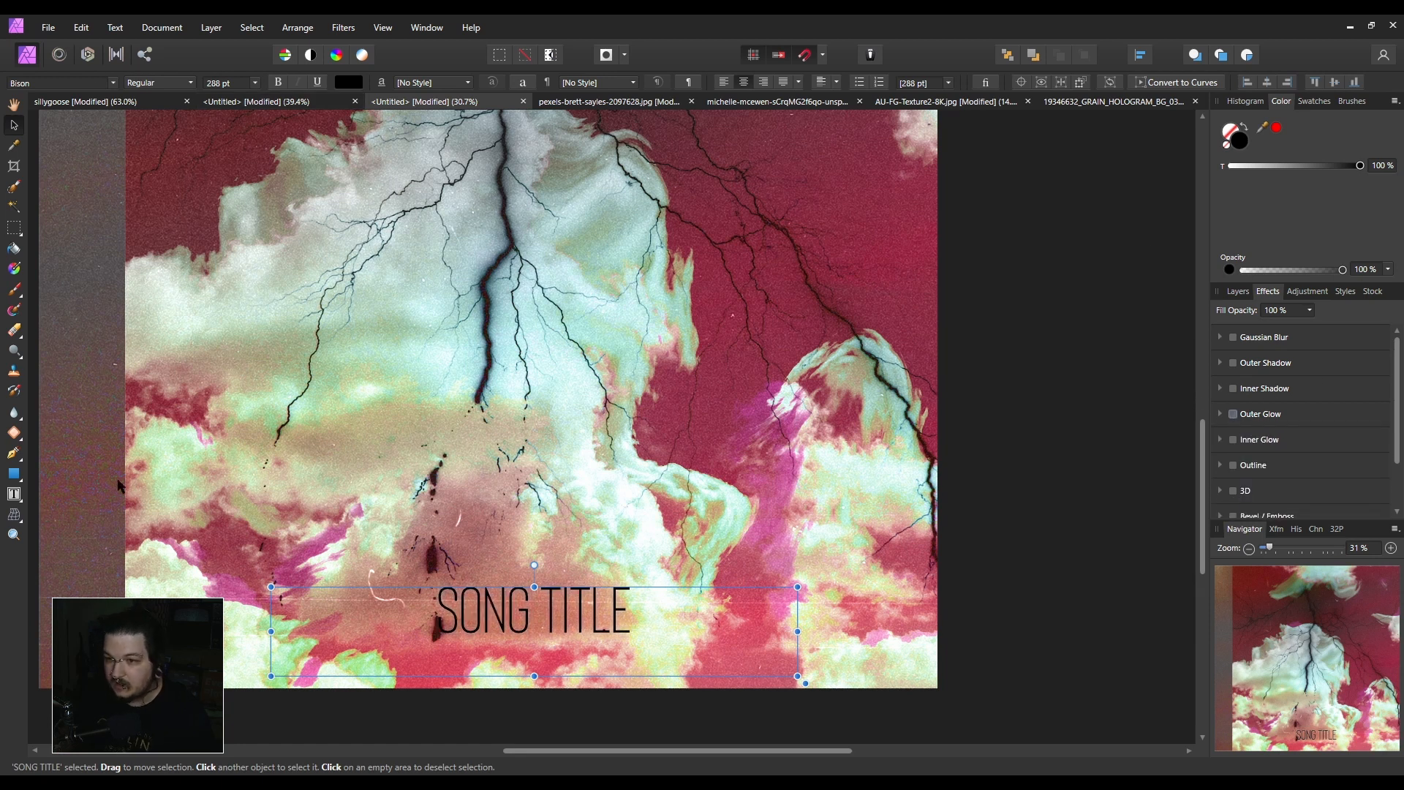
Preview fonts on the SONG TITLE text and set it to Future Rot.
left_click(55, 83)
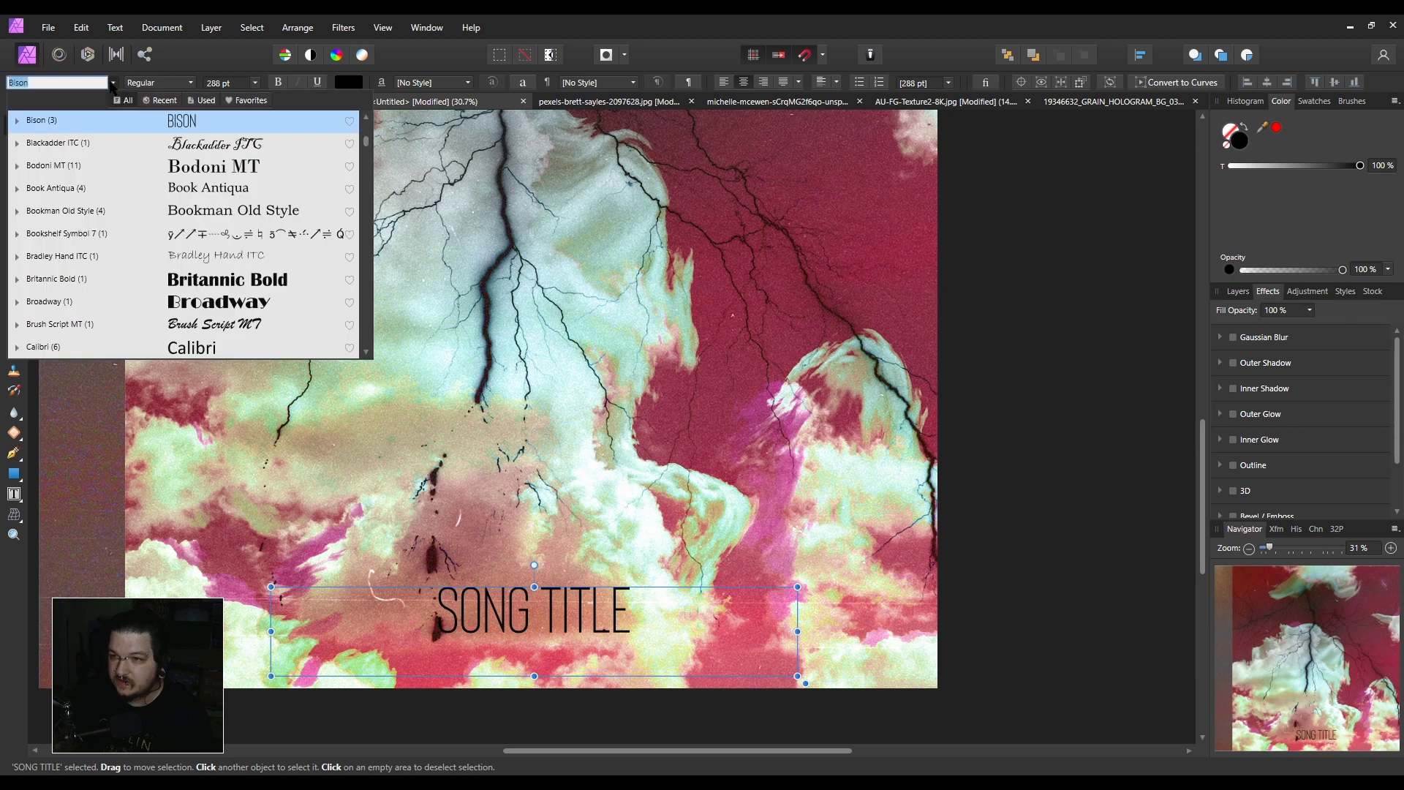
scroll(198, 282, "down", 3)
scroll(223, 293, "down", 2)
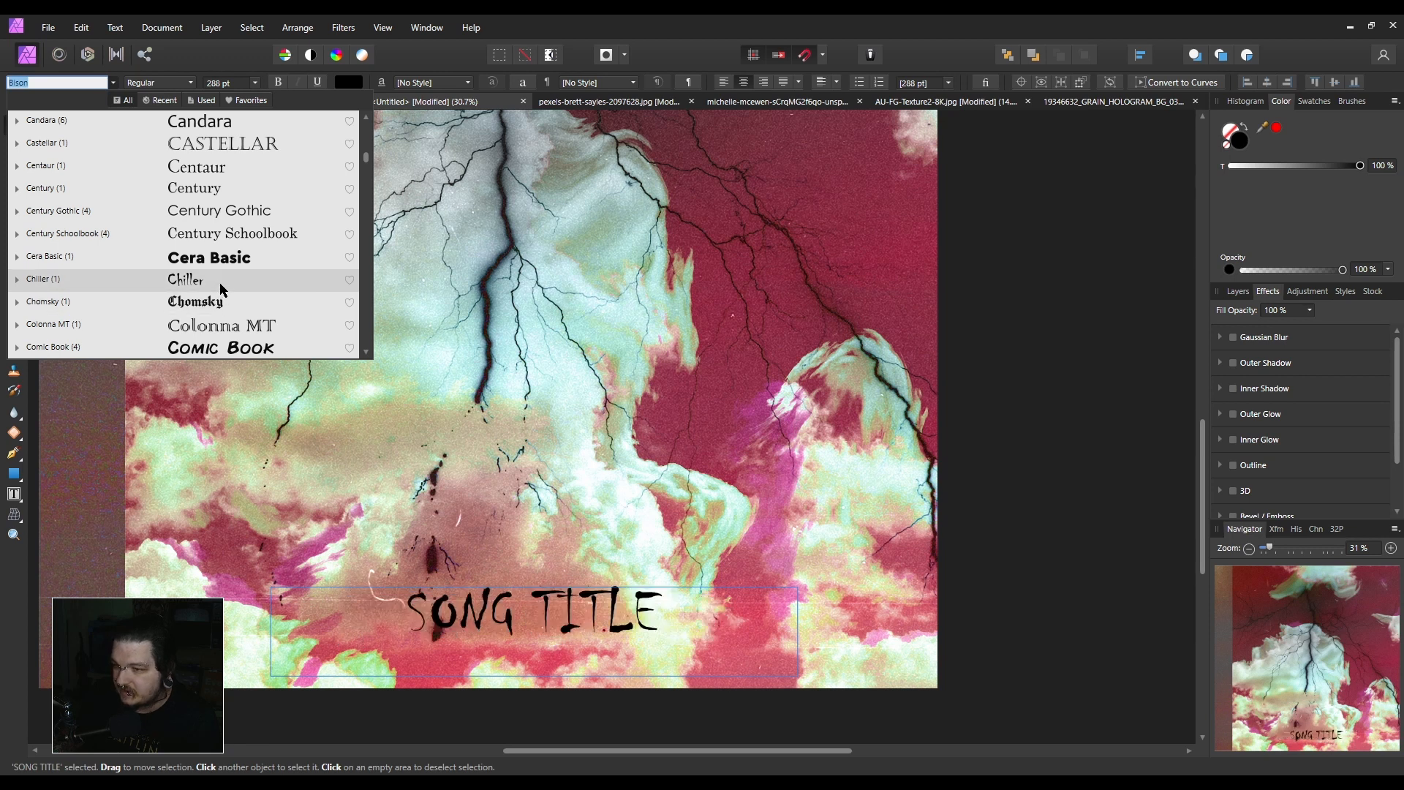
scroll(207, 289, "down", 1)
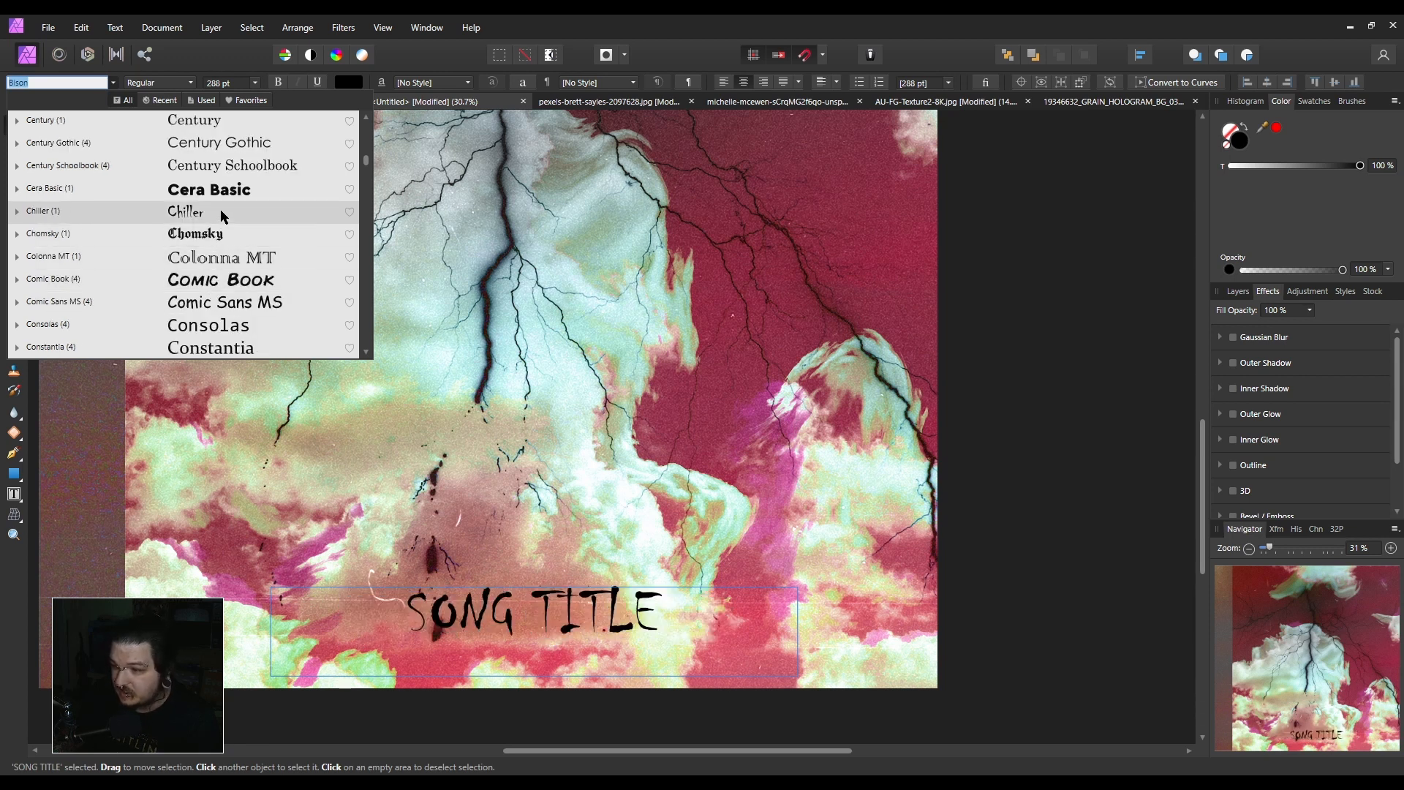
scroll(210, 293, "down", 1)
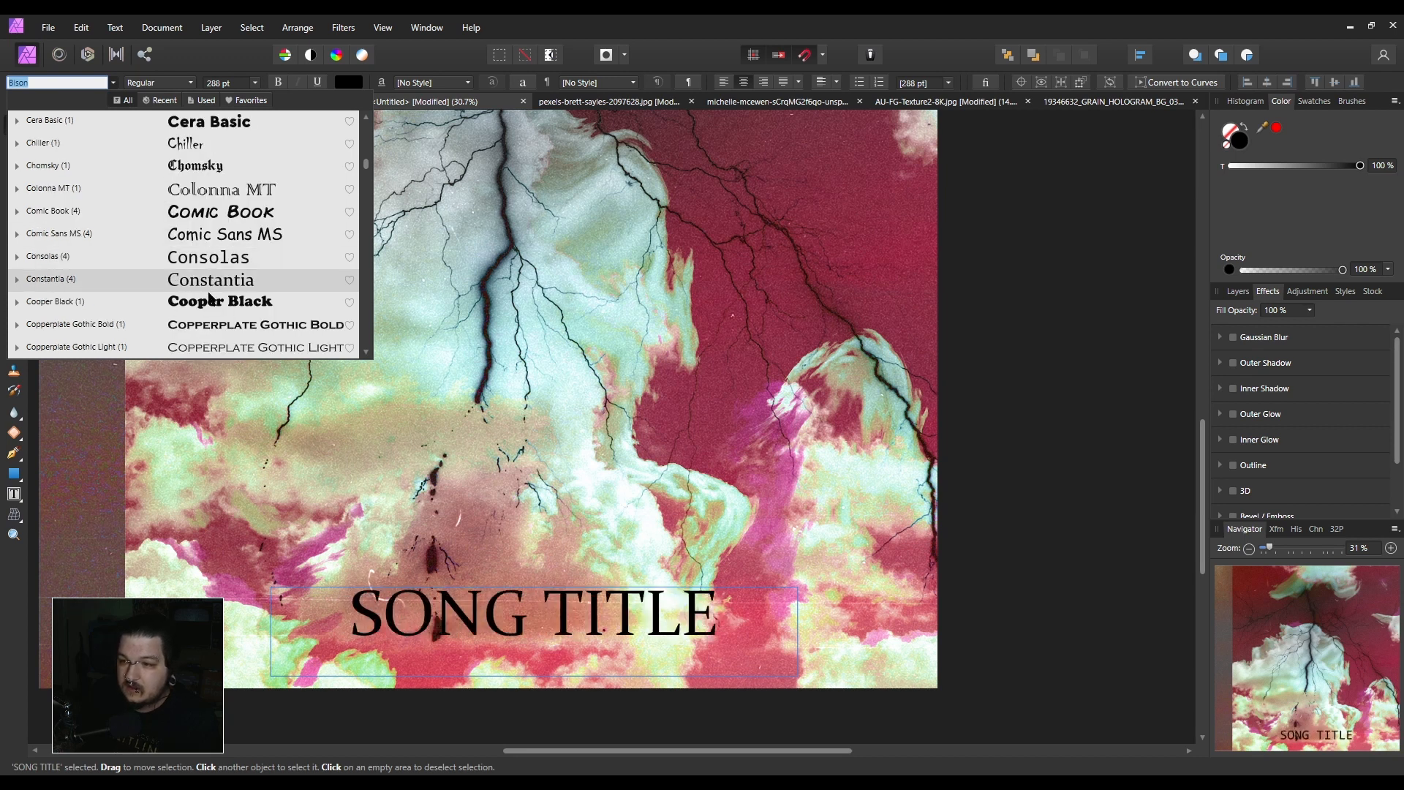
scroll(210, 295, "down", 2)
scroll(219, 238, "down", 1)
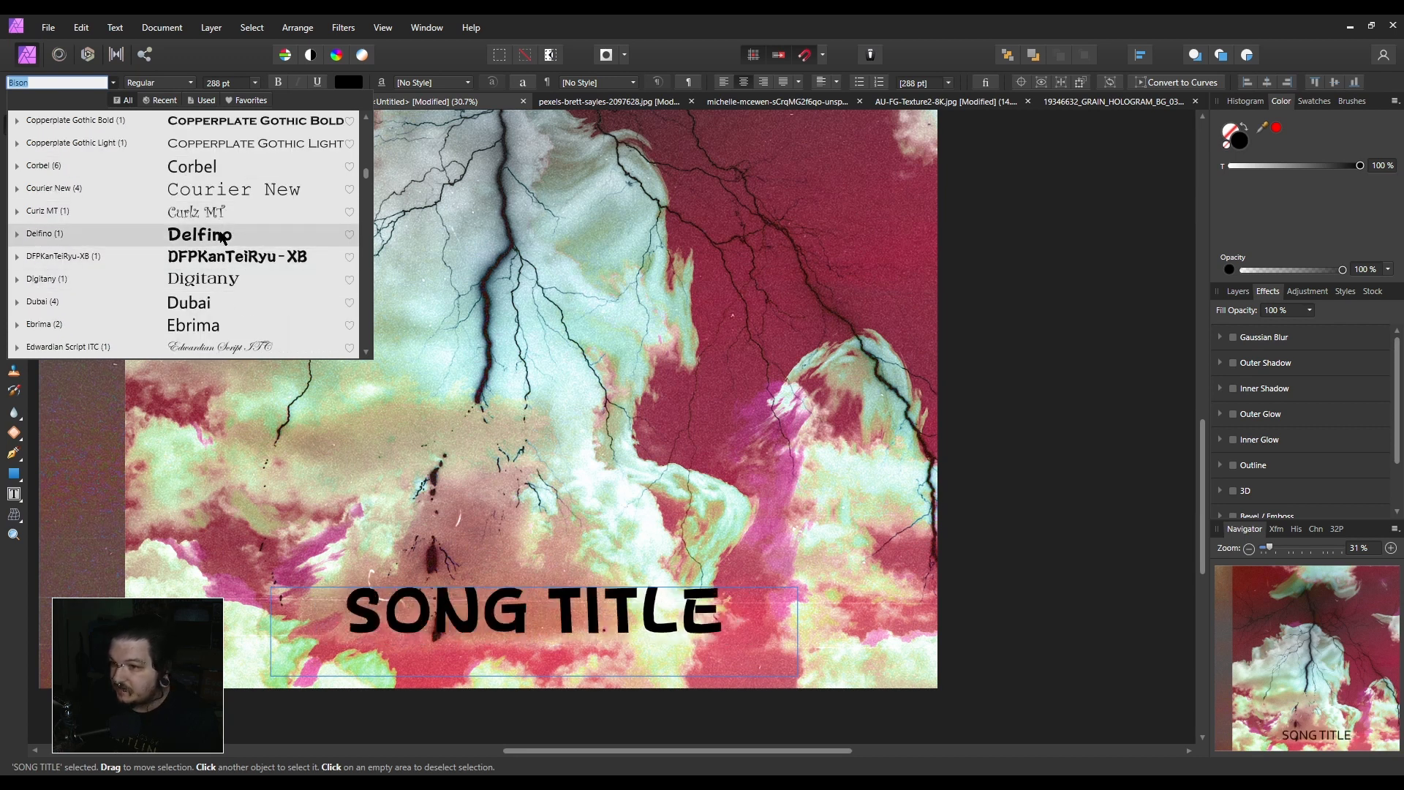
scroll(220, 241, "down", 2)
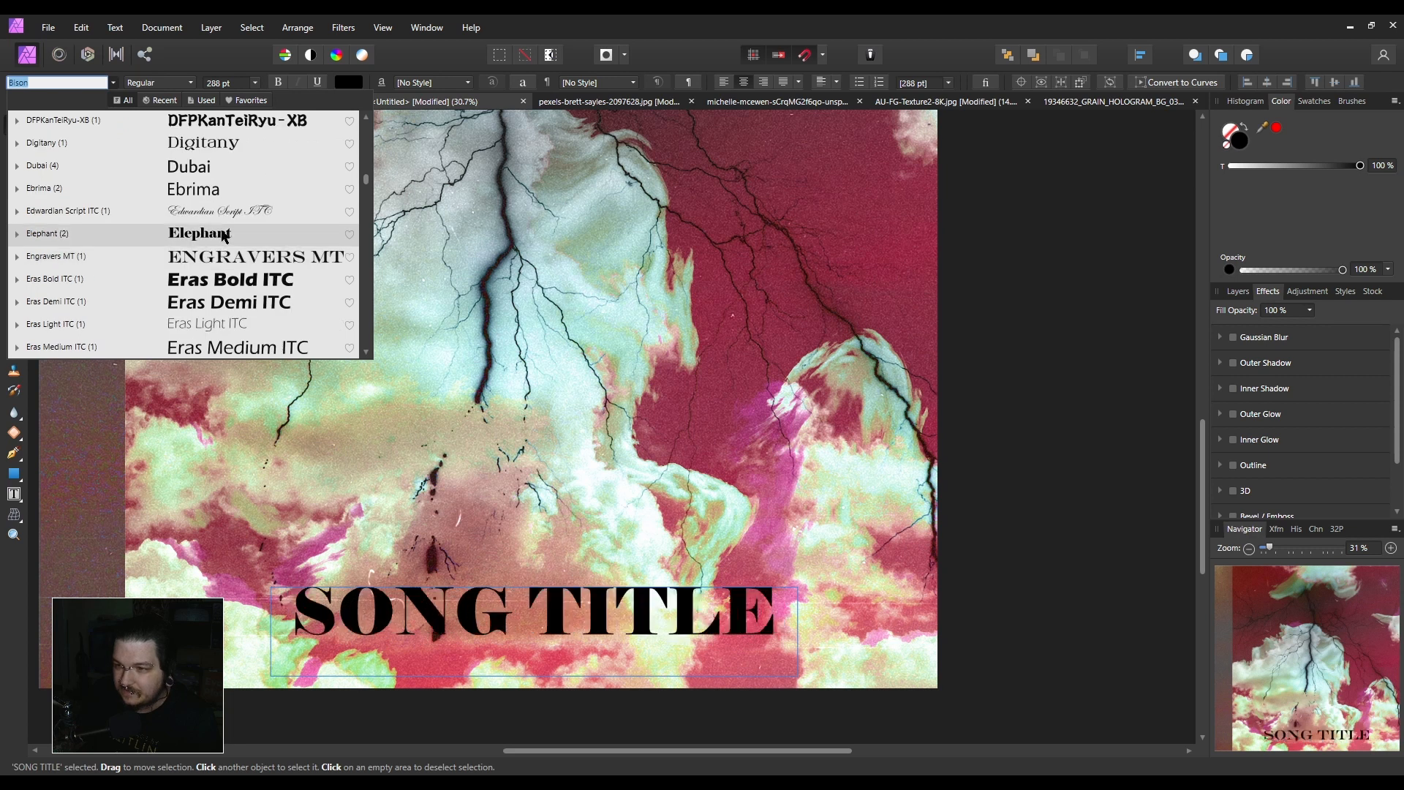
scroll(231, 242, "down", 2)
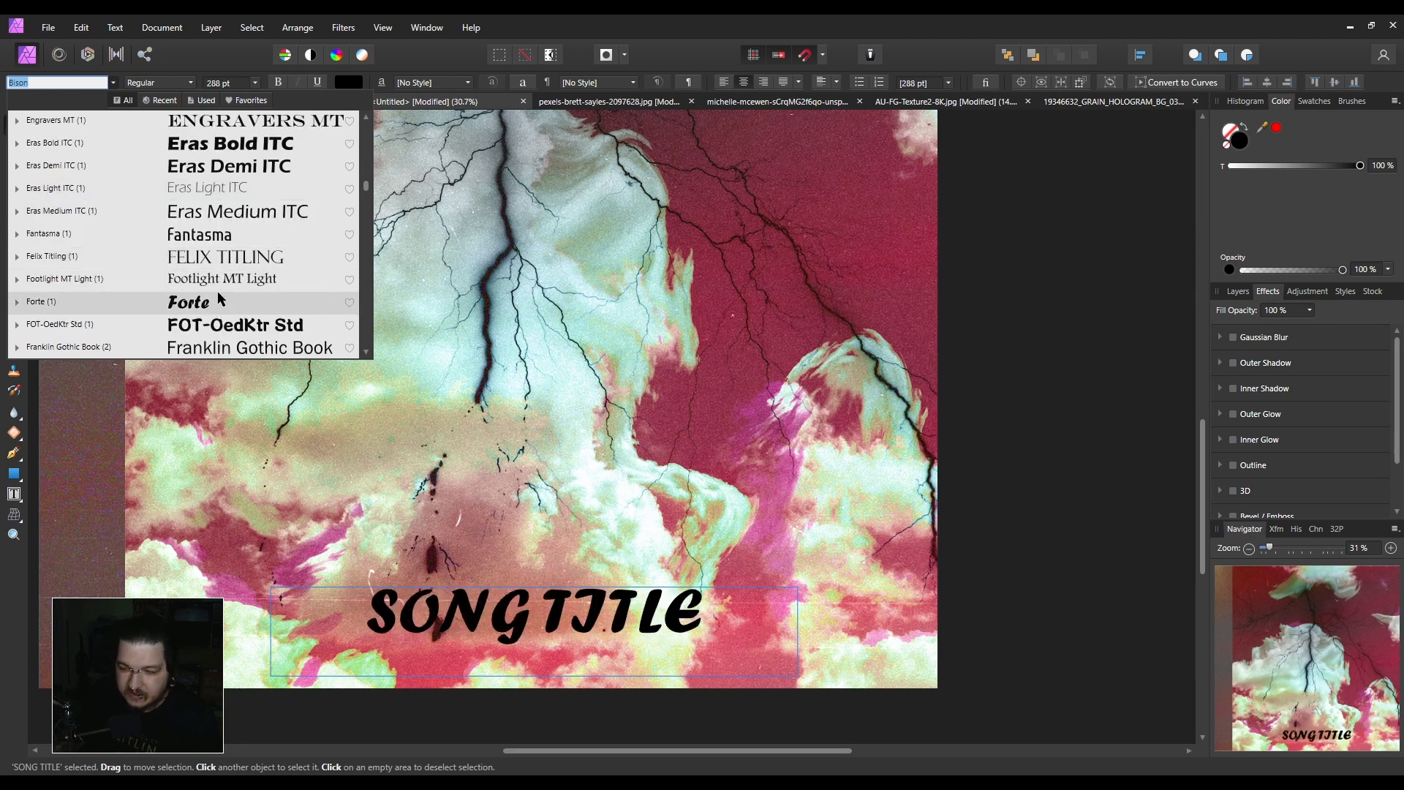
scroll(217, 292, "down", 2)
scroll(216, 264, "down", 2)
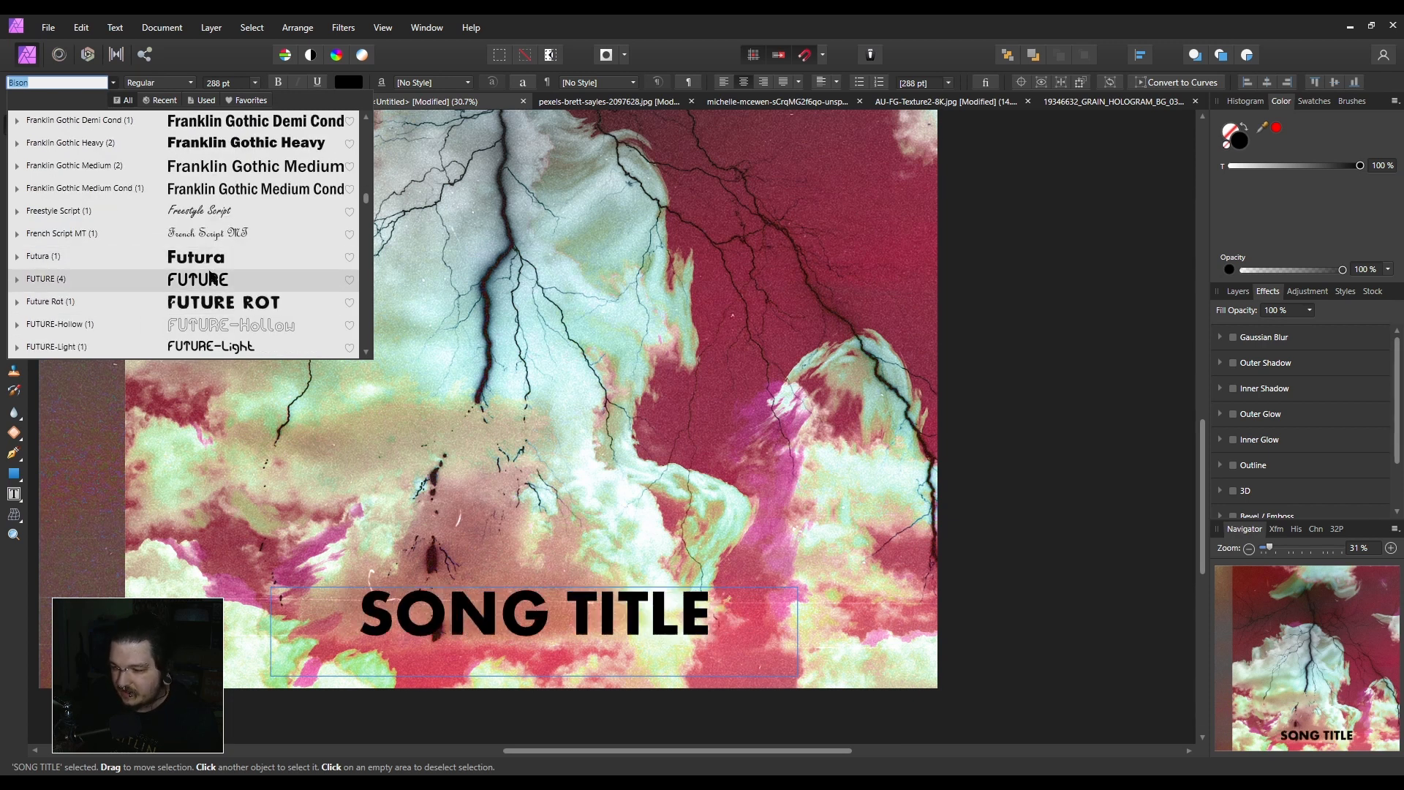
left_click(235, 313)
Deselect the title and examine how its new lettering looks on the whole artwork and up close.
key("ctrl+minus")
key("ctrl+minus")
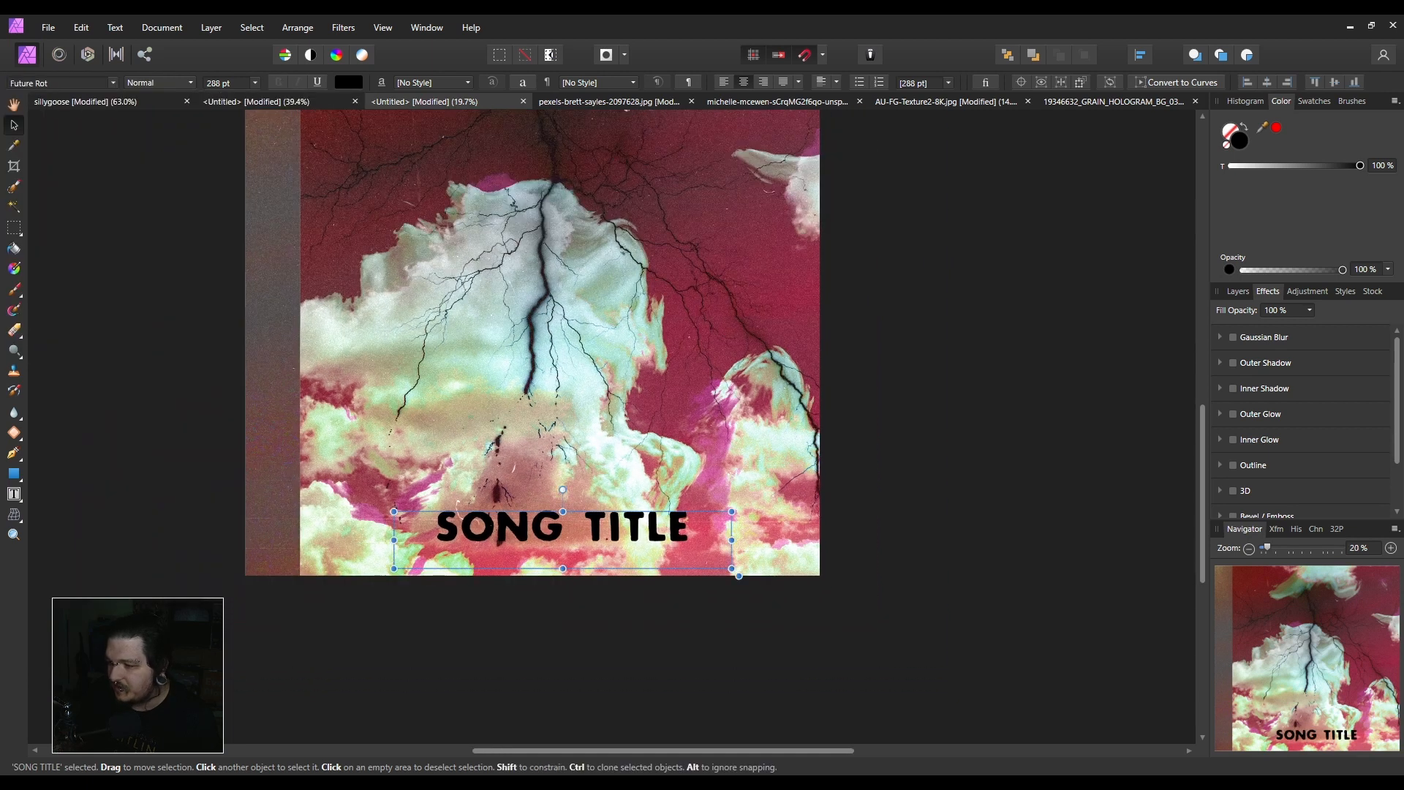
key("ctrl+minus")
key("ctrl+minus")
key("ctrl+minus")
key("ctrl+minus")
key("ctrl+minus")
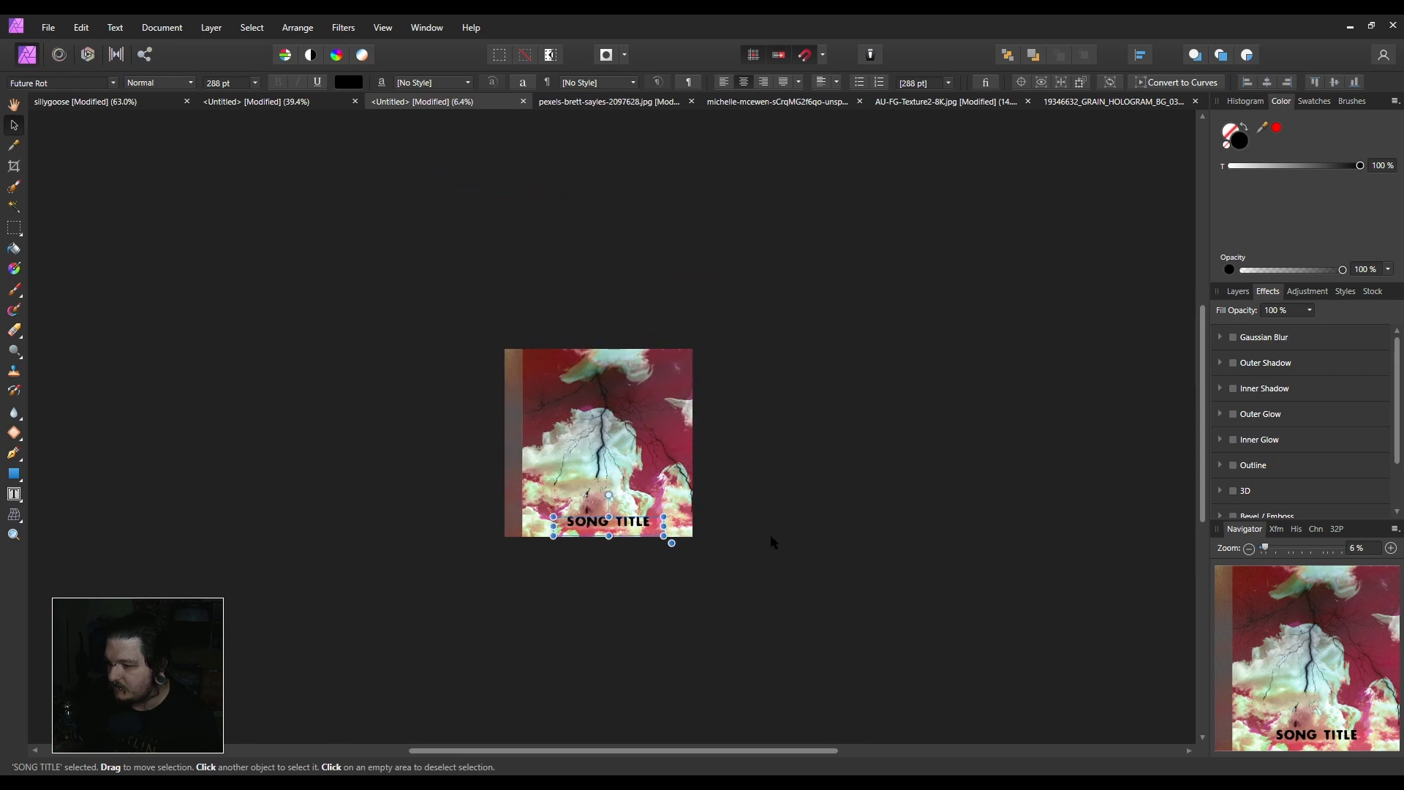
left_click(751, 491)
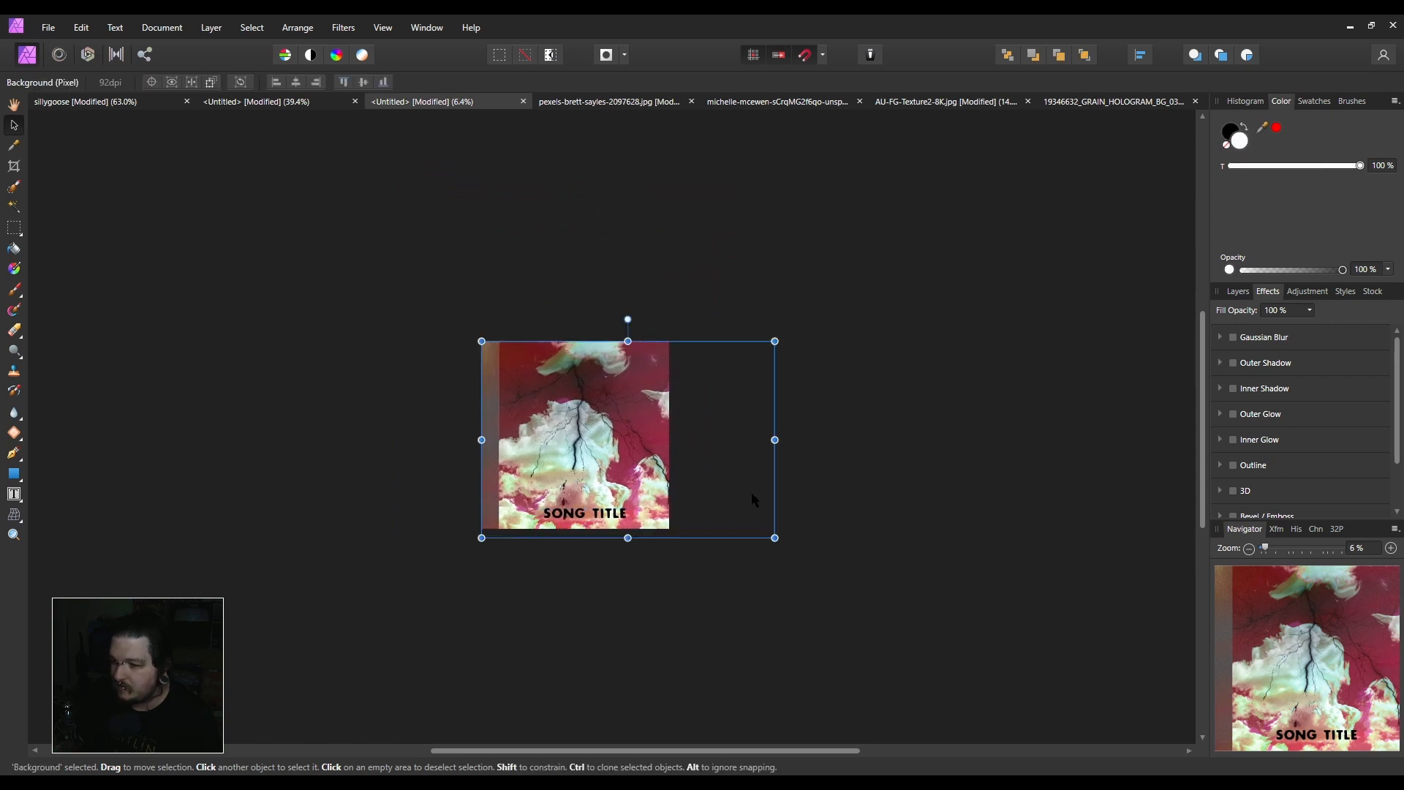
left_click(803, 625)
scroll(629, 526, "up", 5)
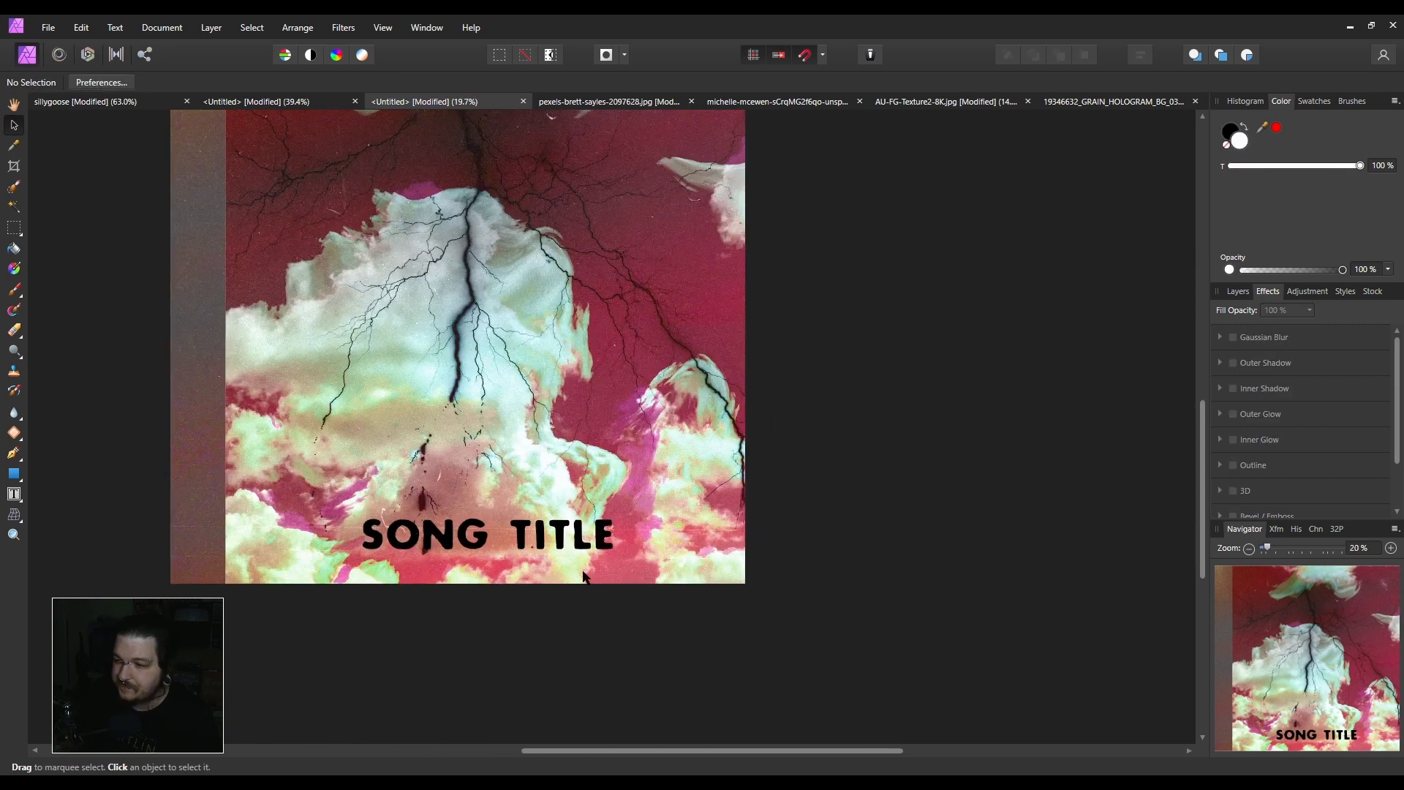
scroll(621, 574, "down", 3)
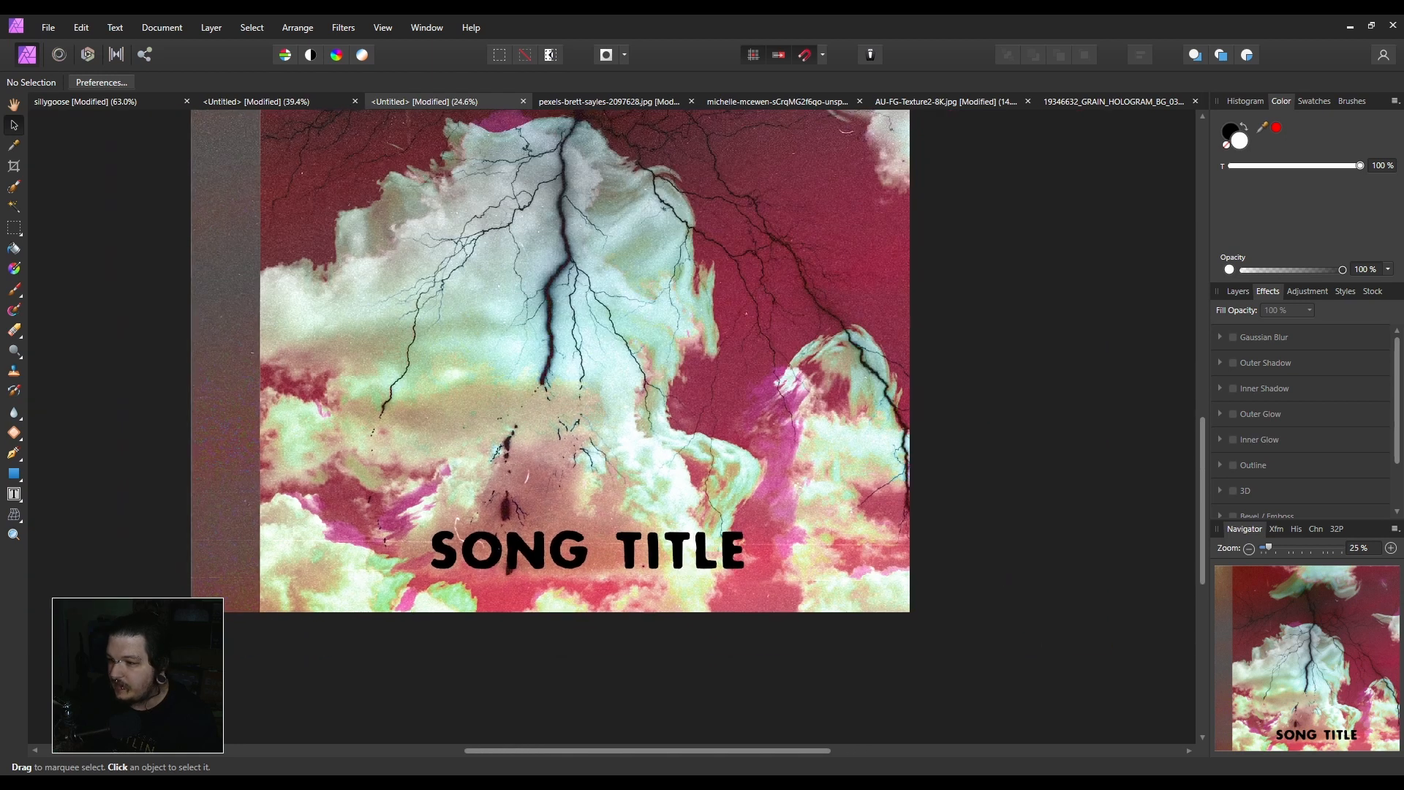
Move the SONG TITLE layer directly beneath the holographic texture layer.
left_click(515, 560)
left_click(1238, 291)
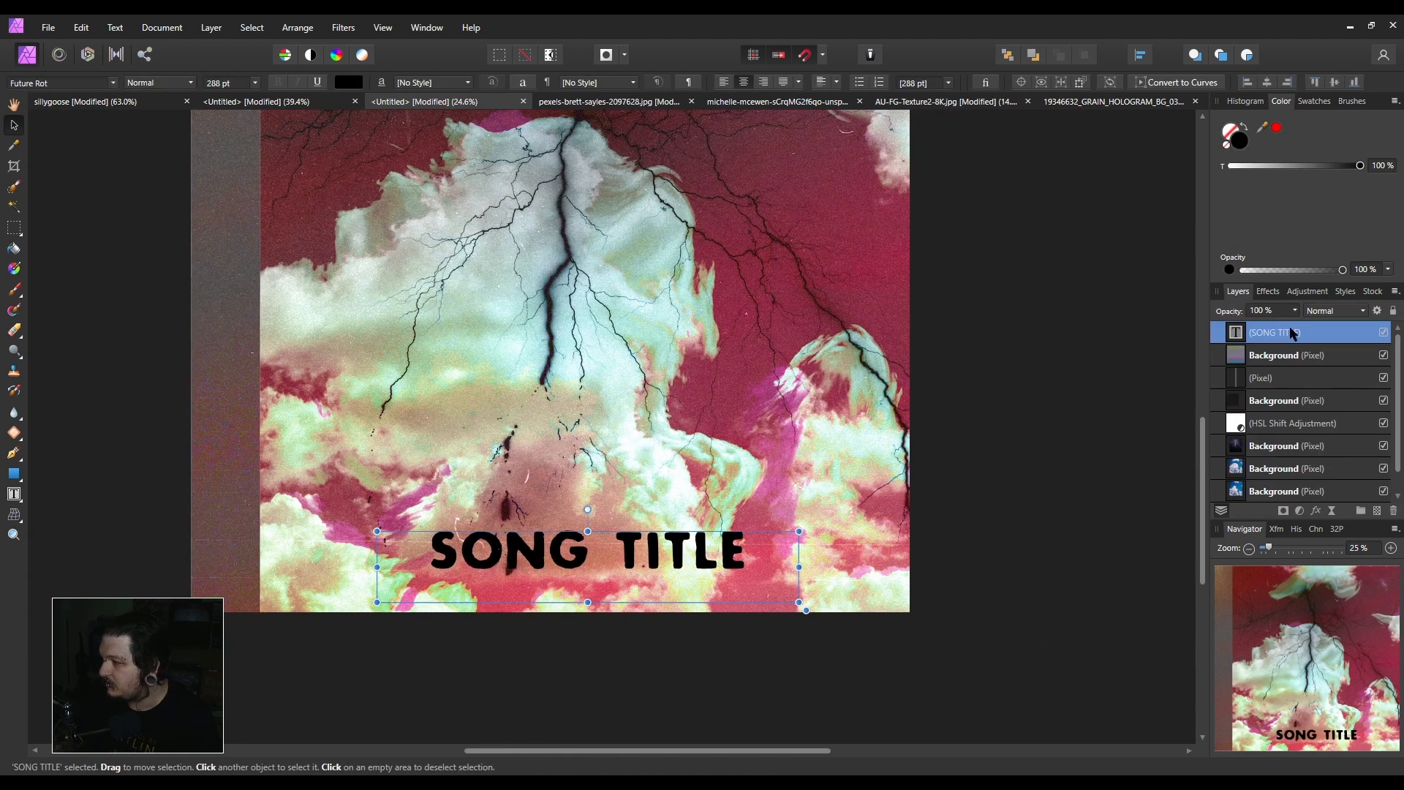
left_click_drag(1247, 413, 1273, 335)
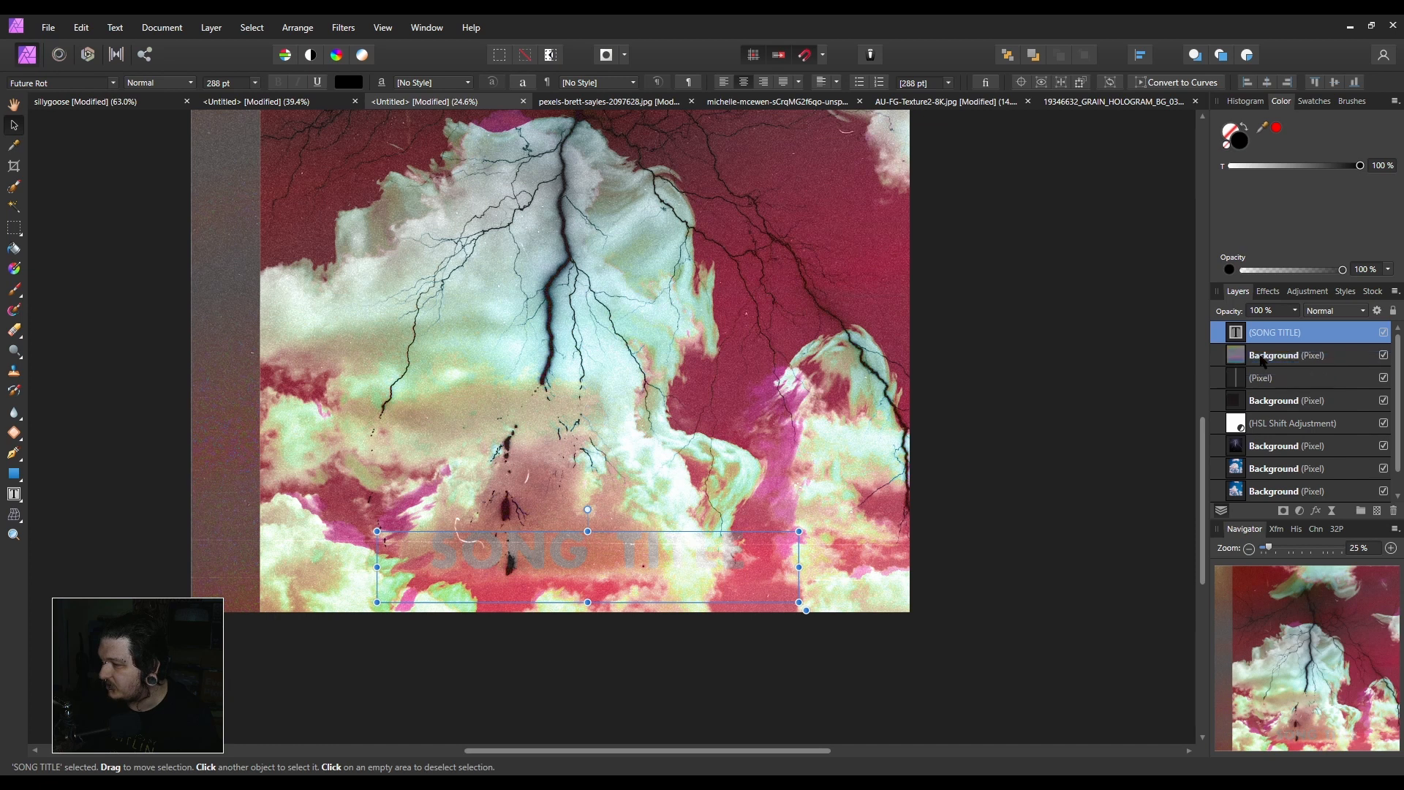
key("ctrl+z")
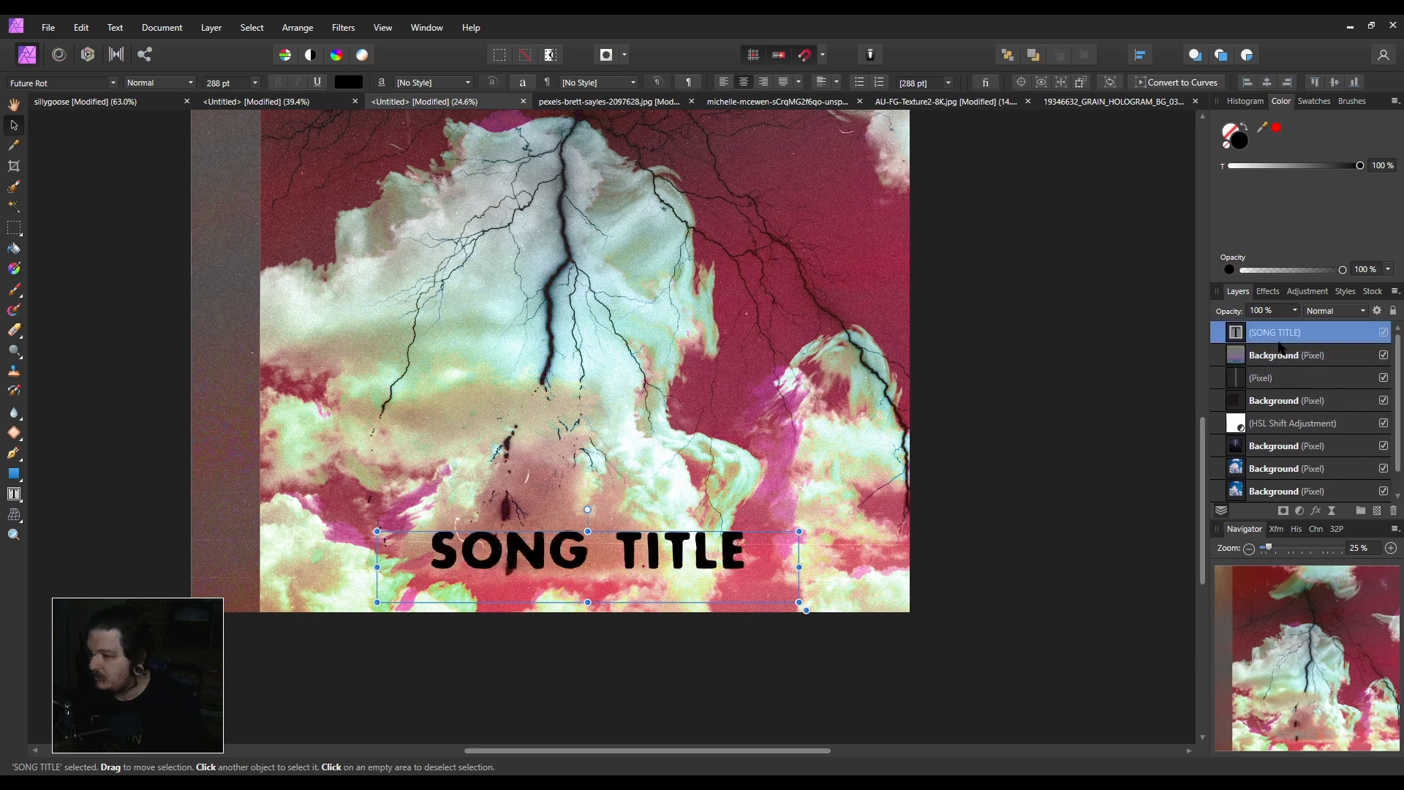
left_click_drag(1236, 351, 1218, 366)
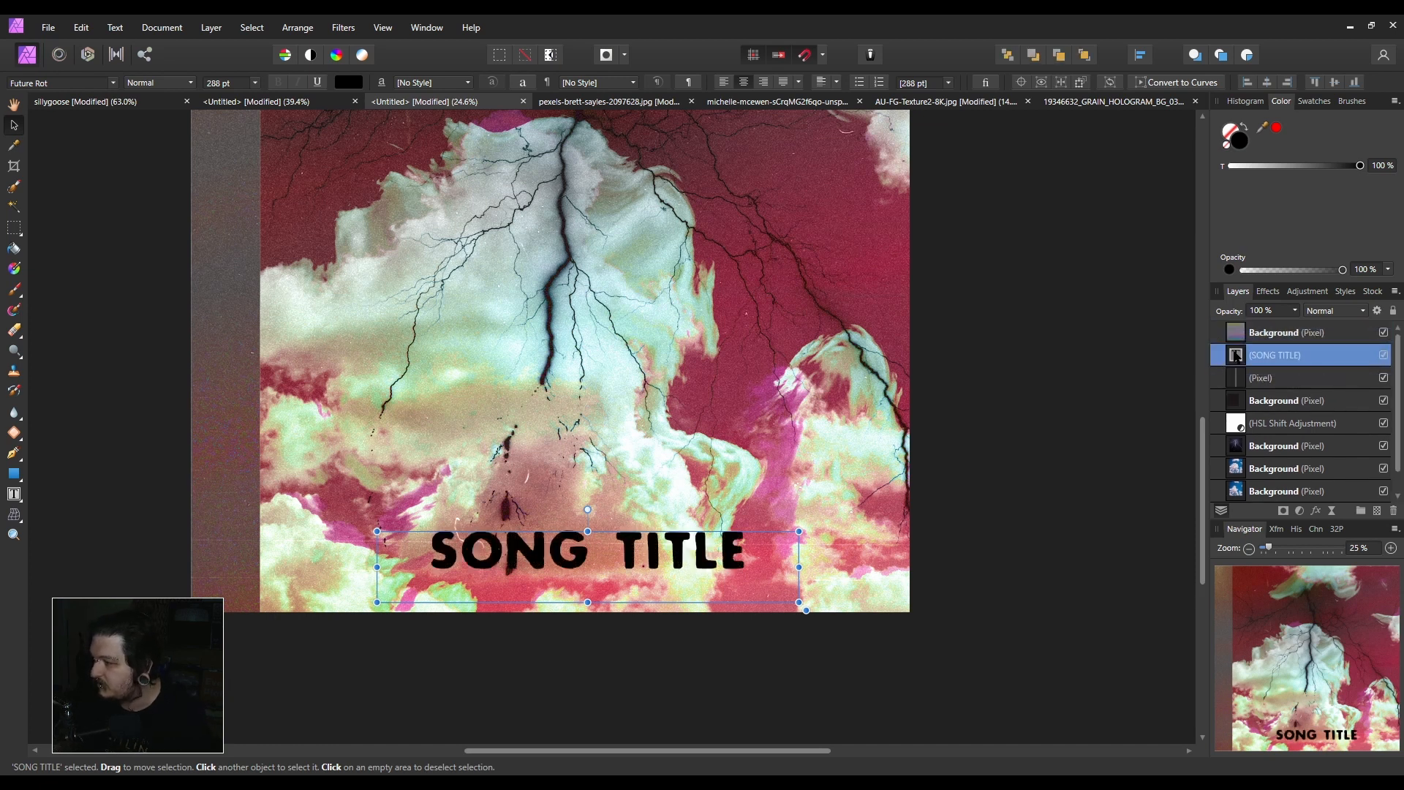
Set the SONG TITLE text colour to light green, RGB 132, 255, 109, and deselect the text.
left_click(349, 82)
left_click(370, 213)
left_click_drag(371, 213, 225, 161)
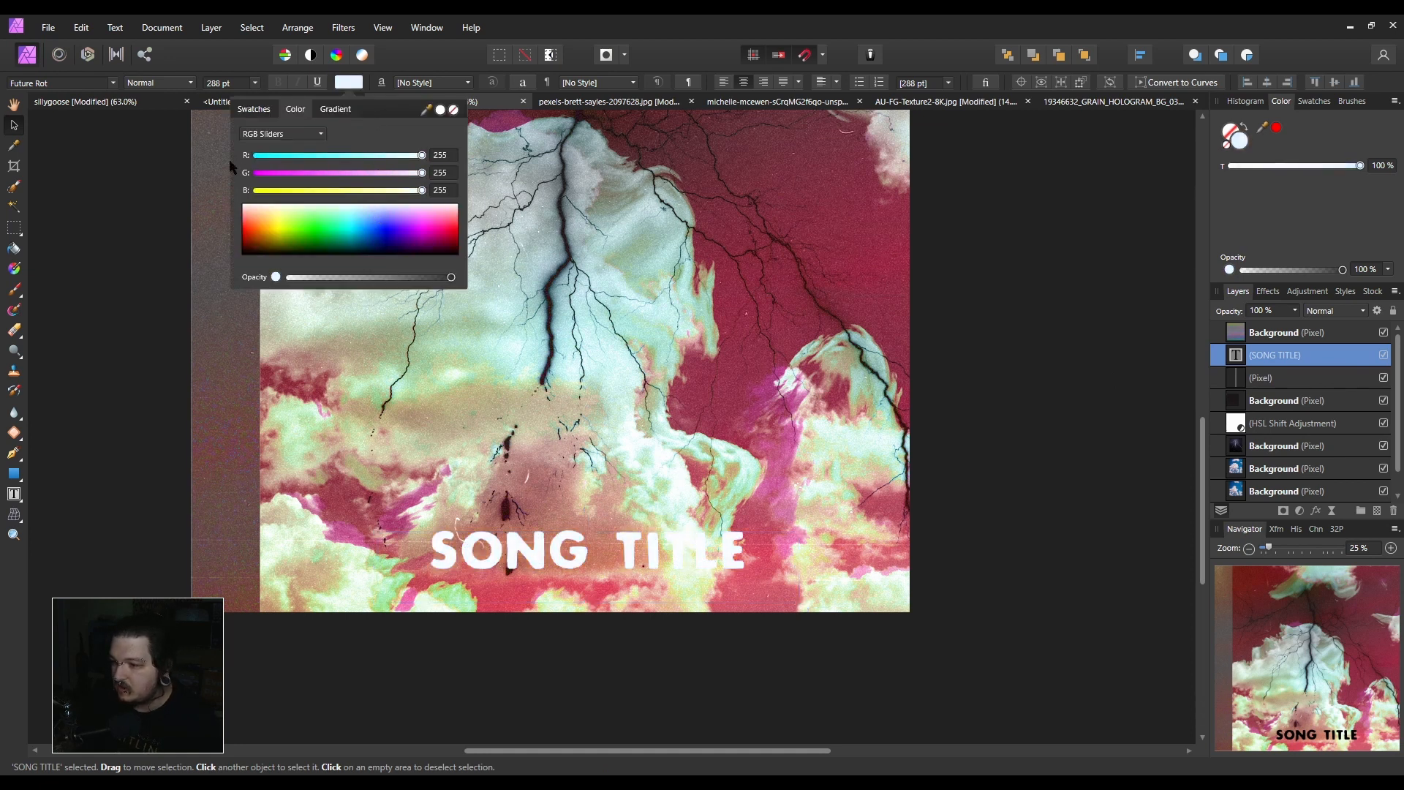
left_click_drag(300, 212, 309, 216)
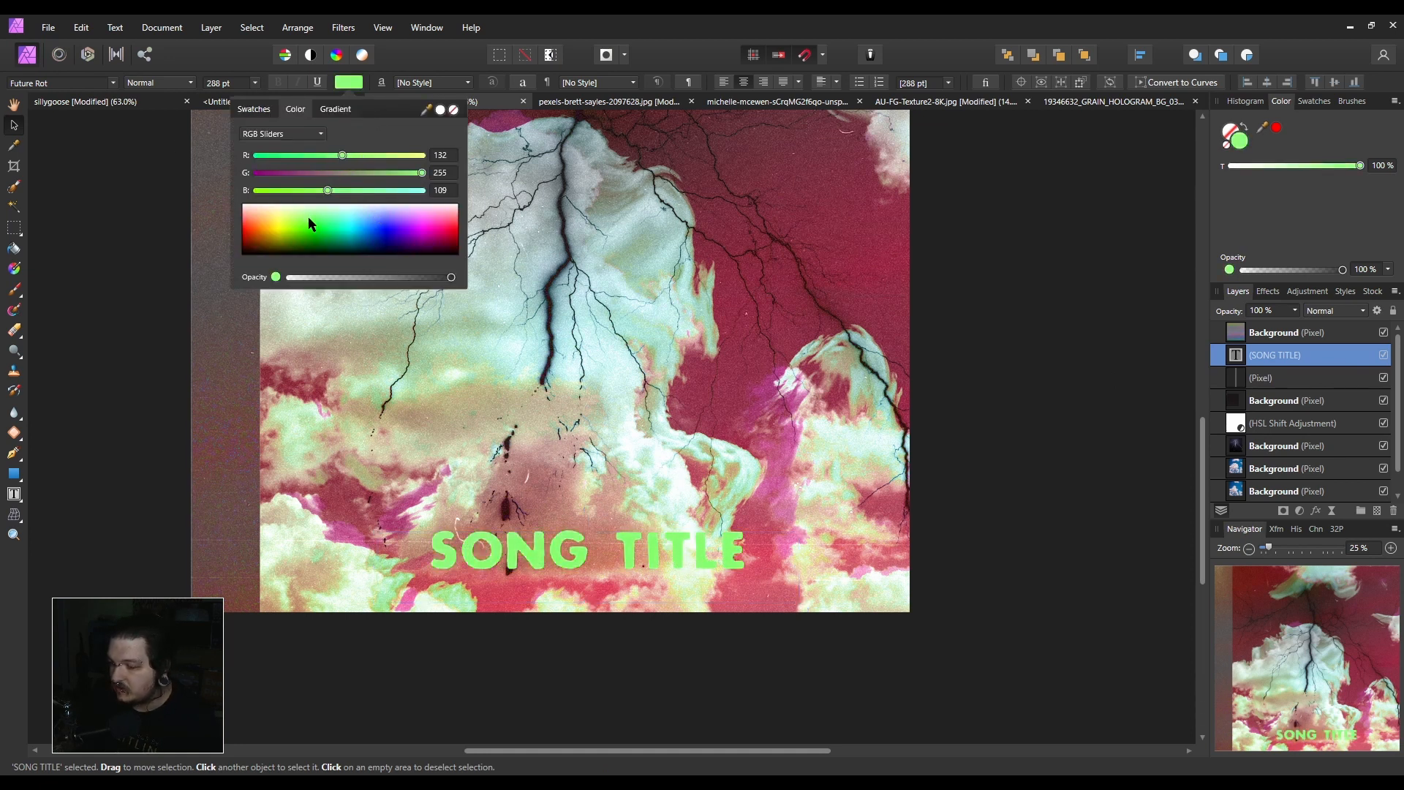
scroll(620, 497, "down", 5)
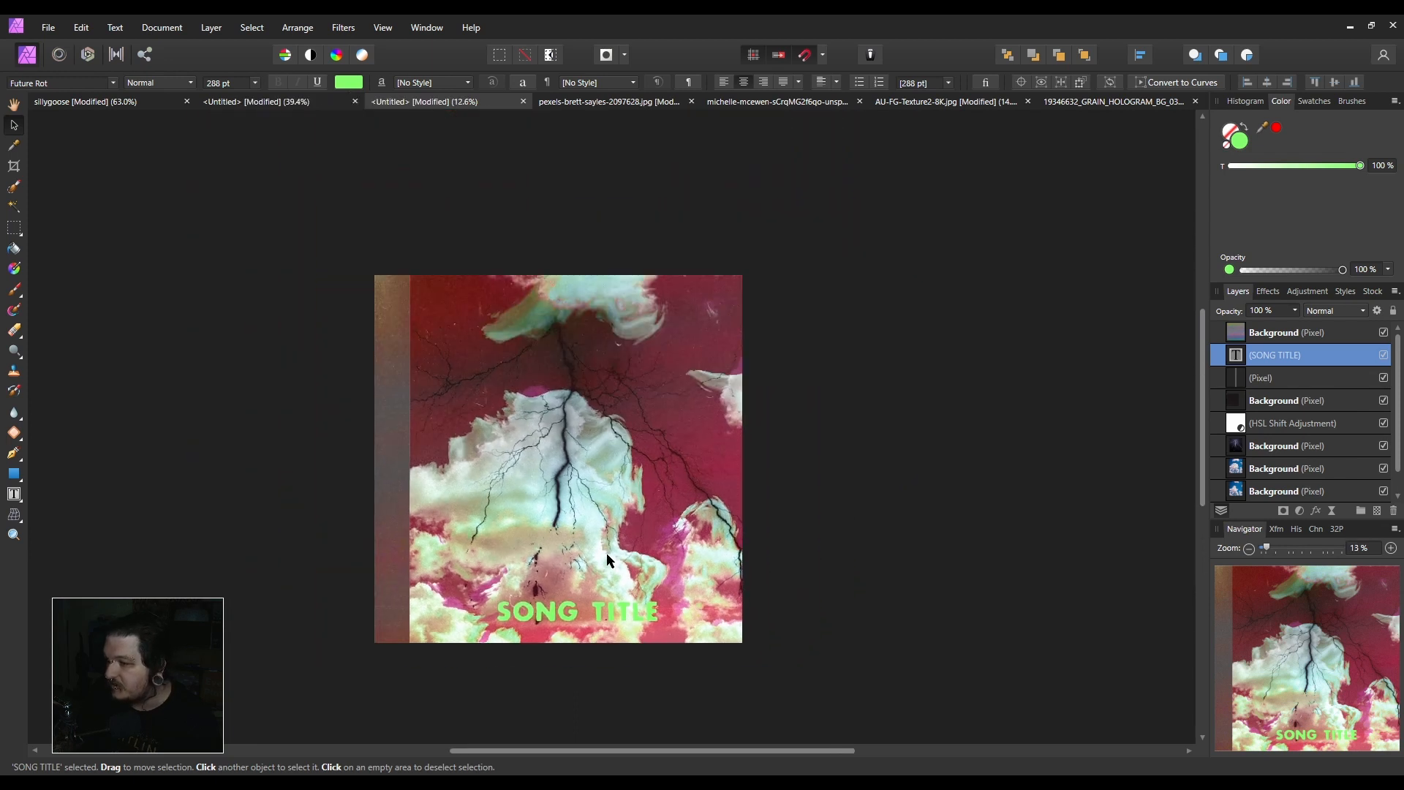
scroll(630, 516, "down", 2)
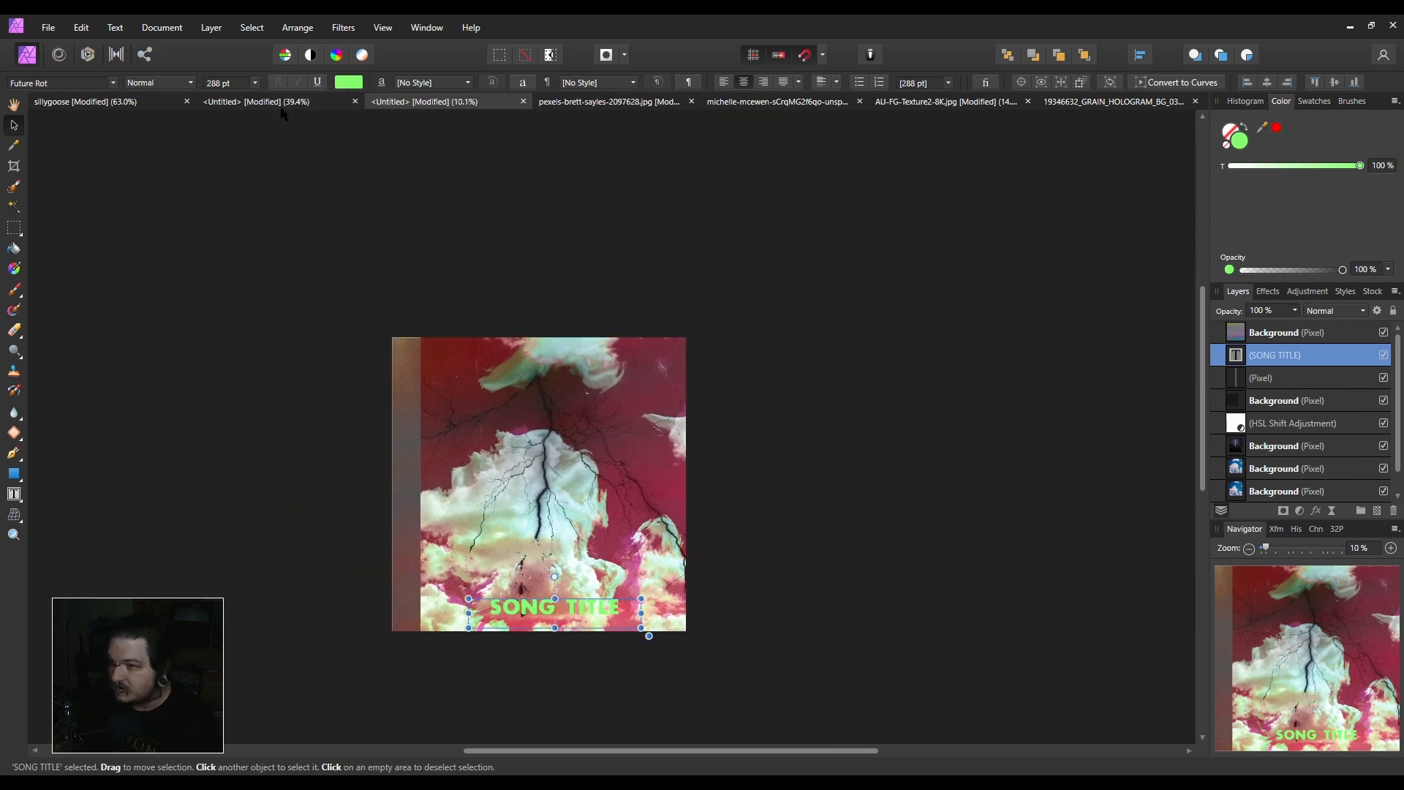
left_click(347, 83)
left_click(857, 481)
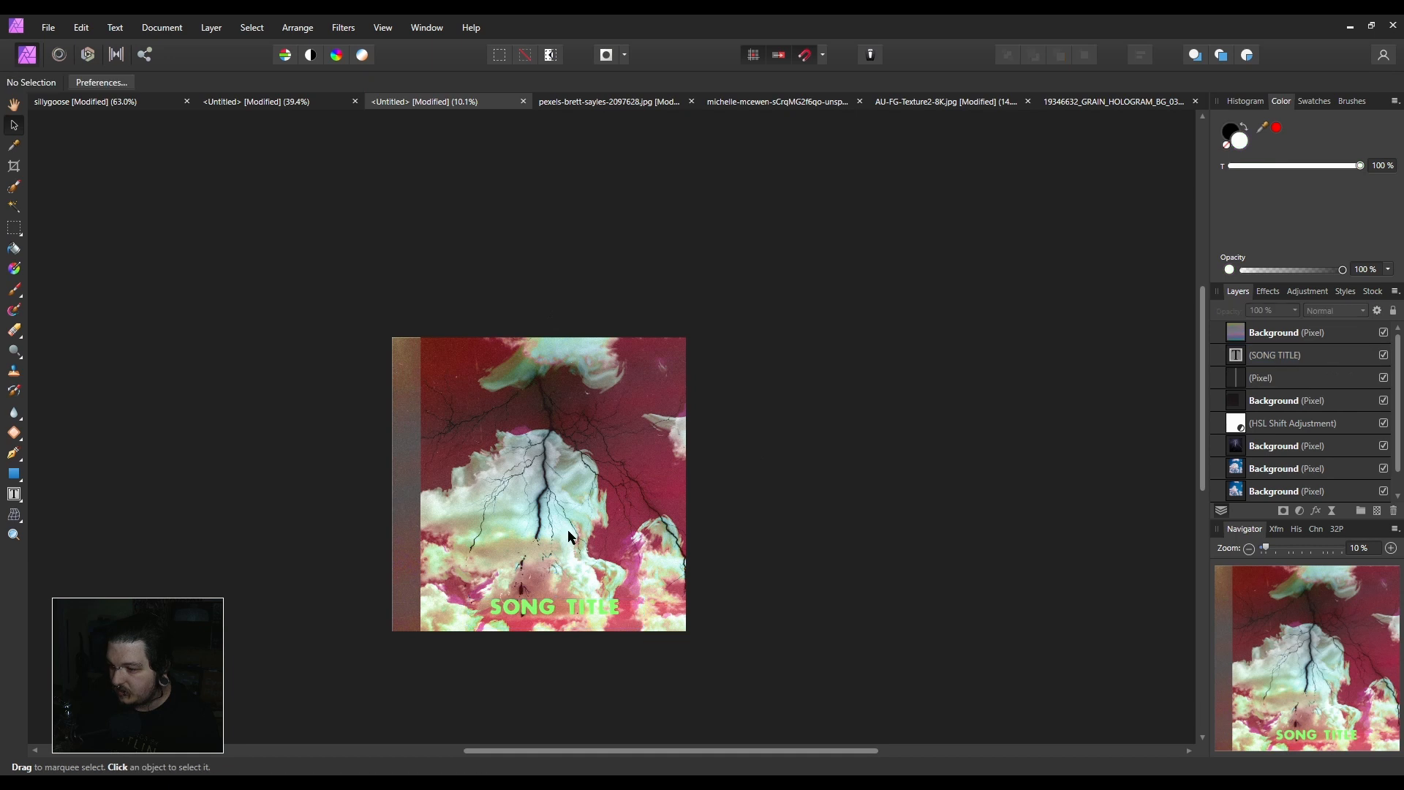
Select the SONG TITLE text layer and change its text colour to mint green.
left_click(543, 615)
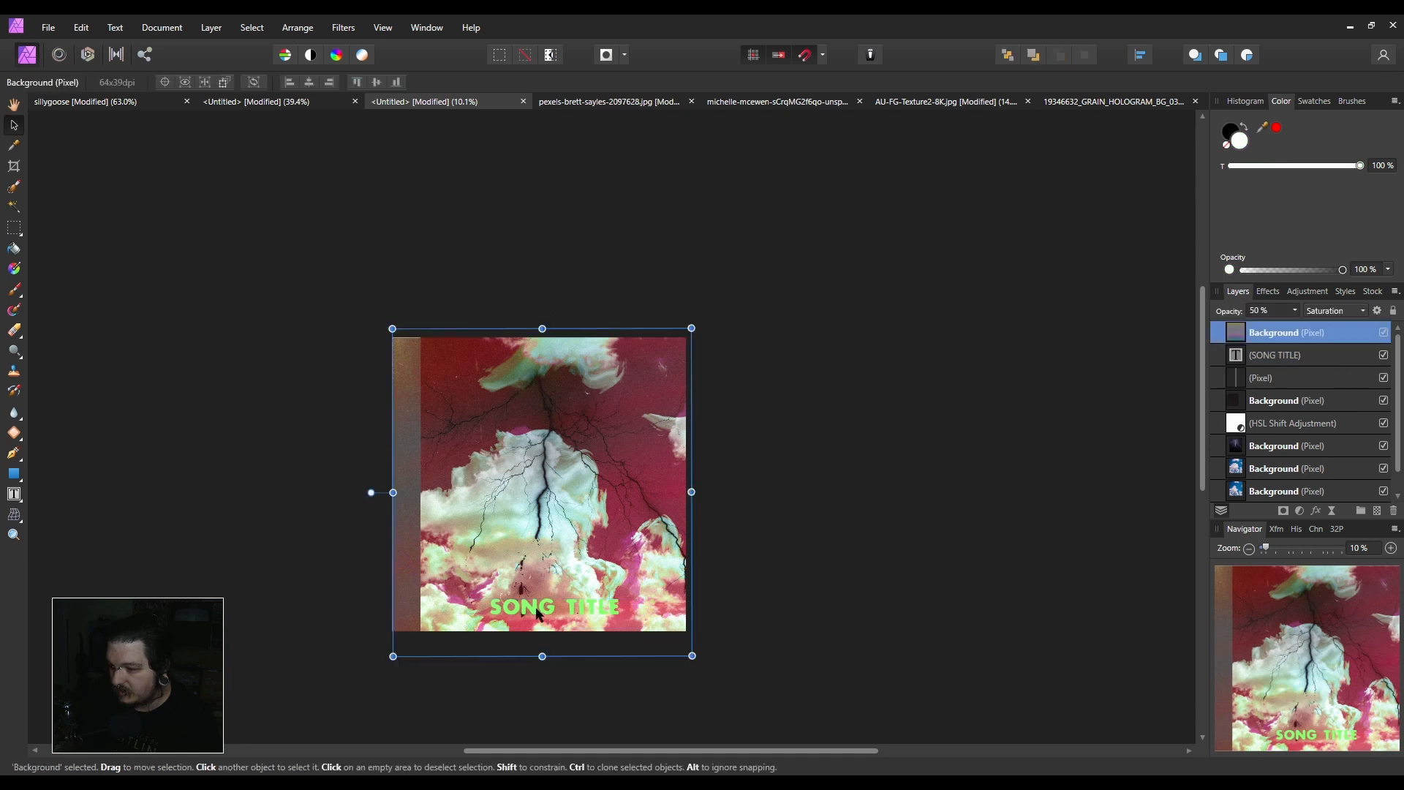
left_click(1285, 357)
left_click(349, 82)
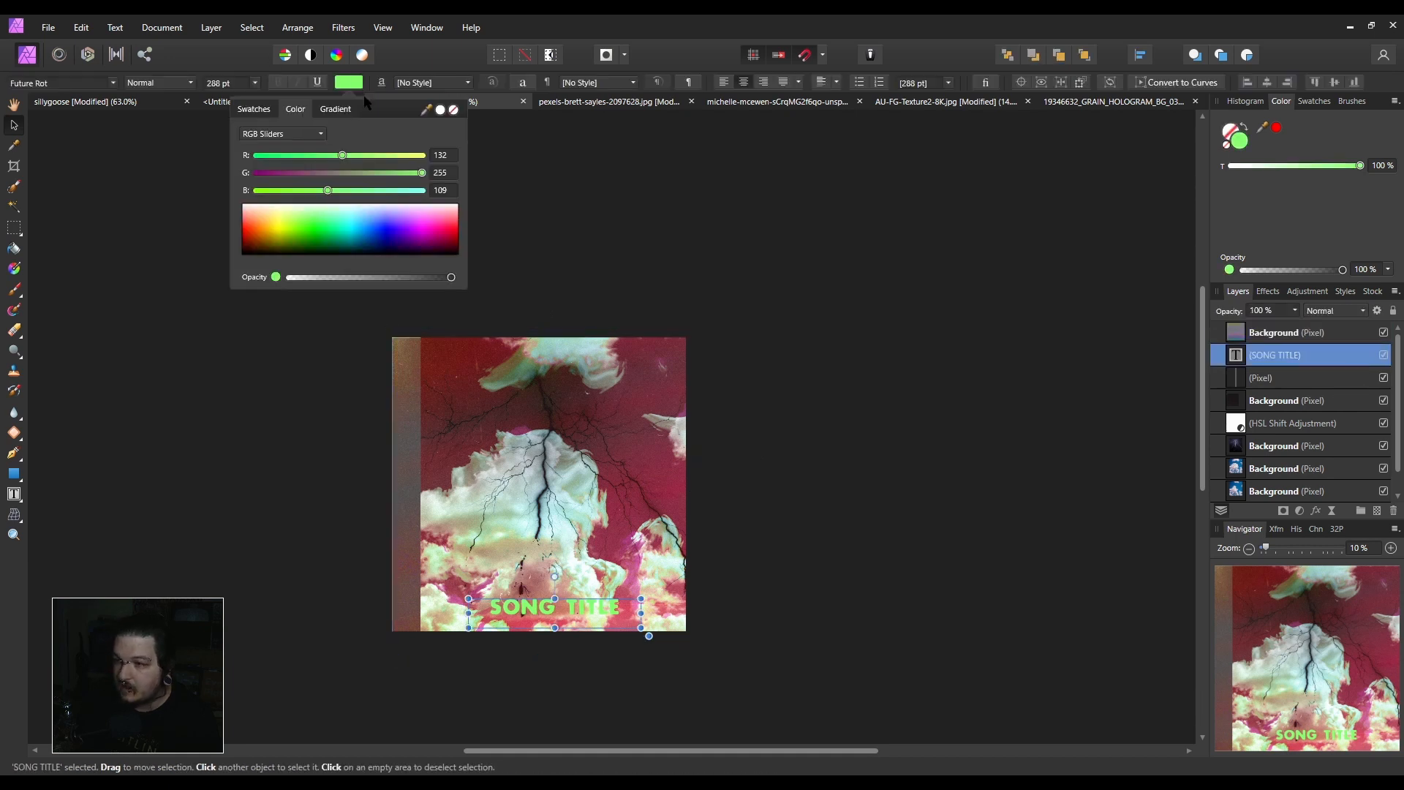
left_click_drag(333, 224, 383, 237)
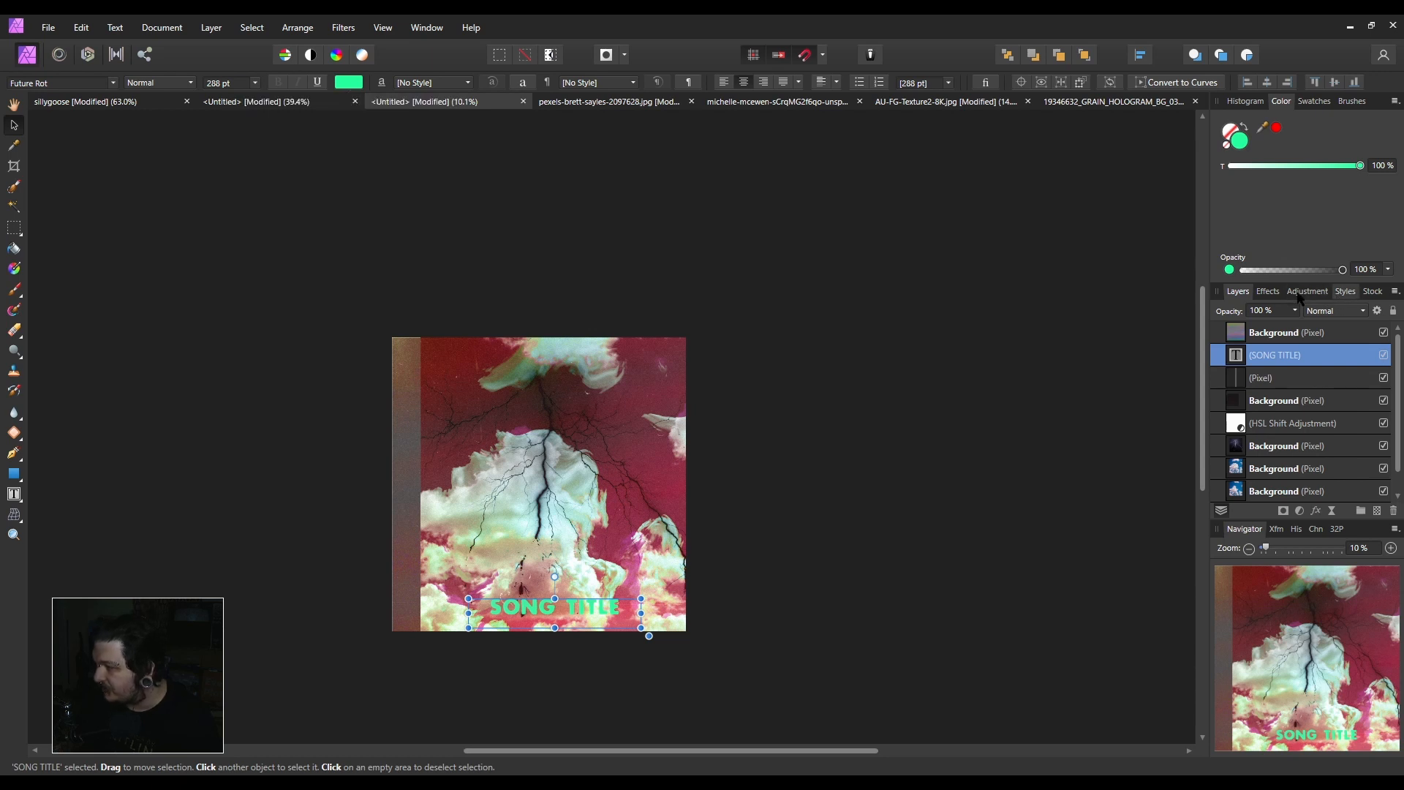
Turn on the outer glow for the SONG TITLE text and set its colour to pale cyan, RGB 182, 255, 255.
left_click(1346, 292)
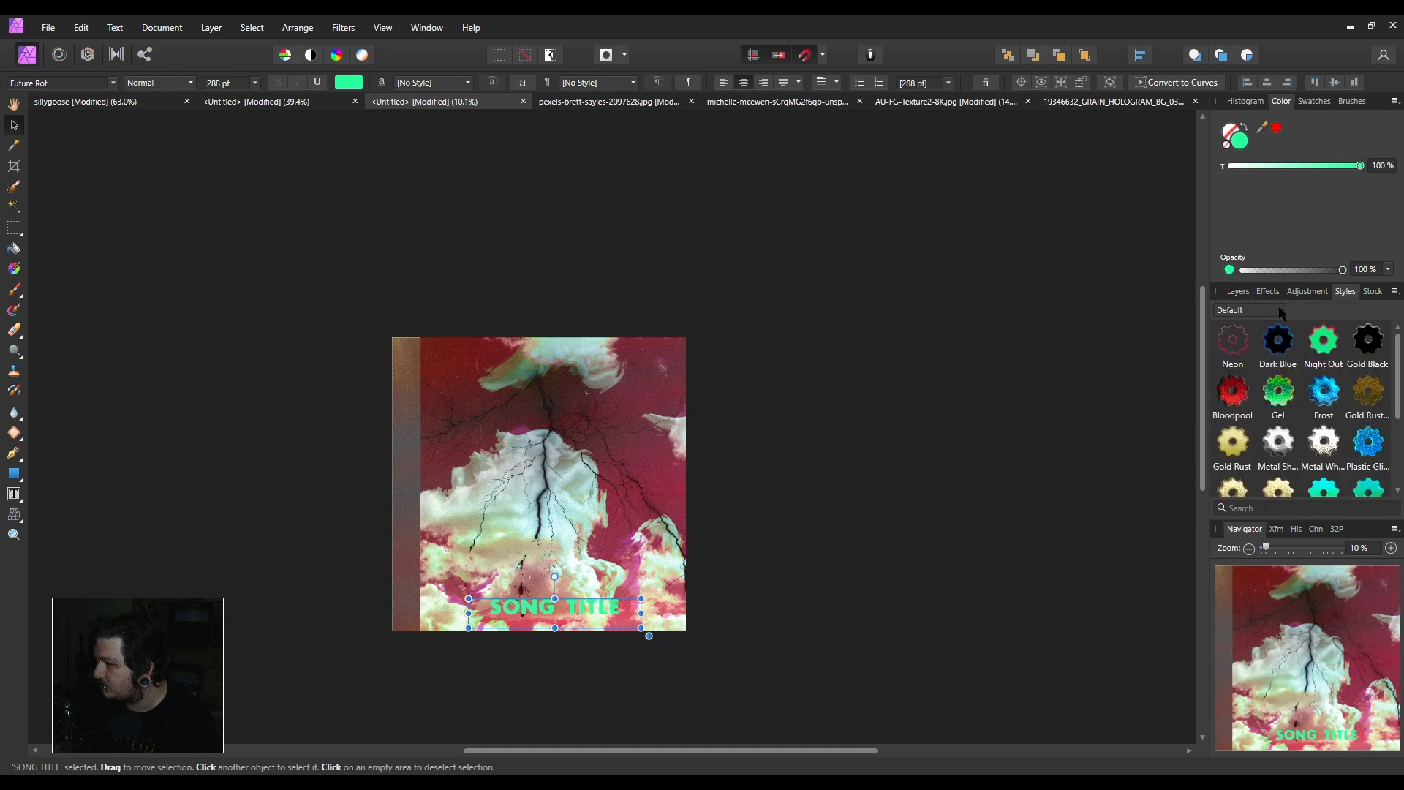
left_click(1300, 296)
scroll(1256, 395, "down", 2)
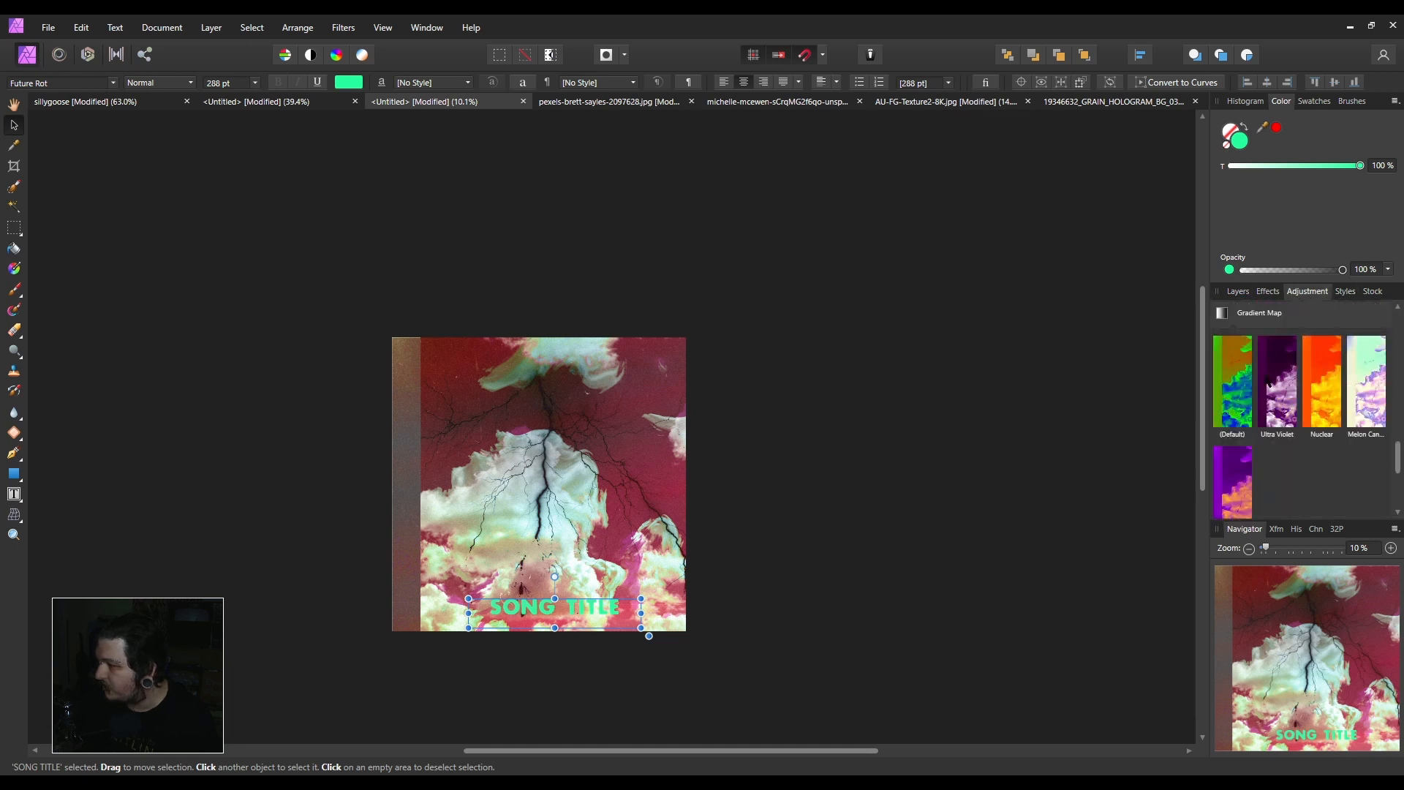
left_click(1268, 291)
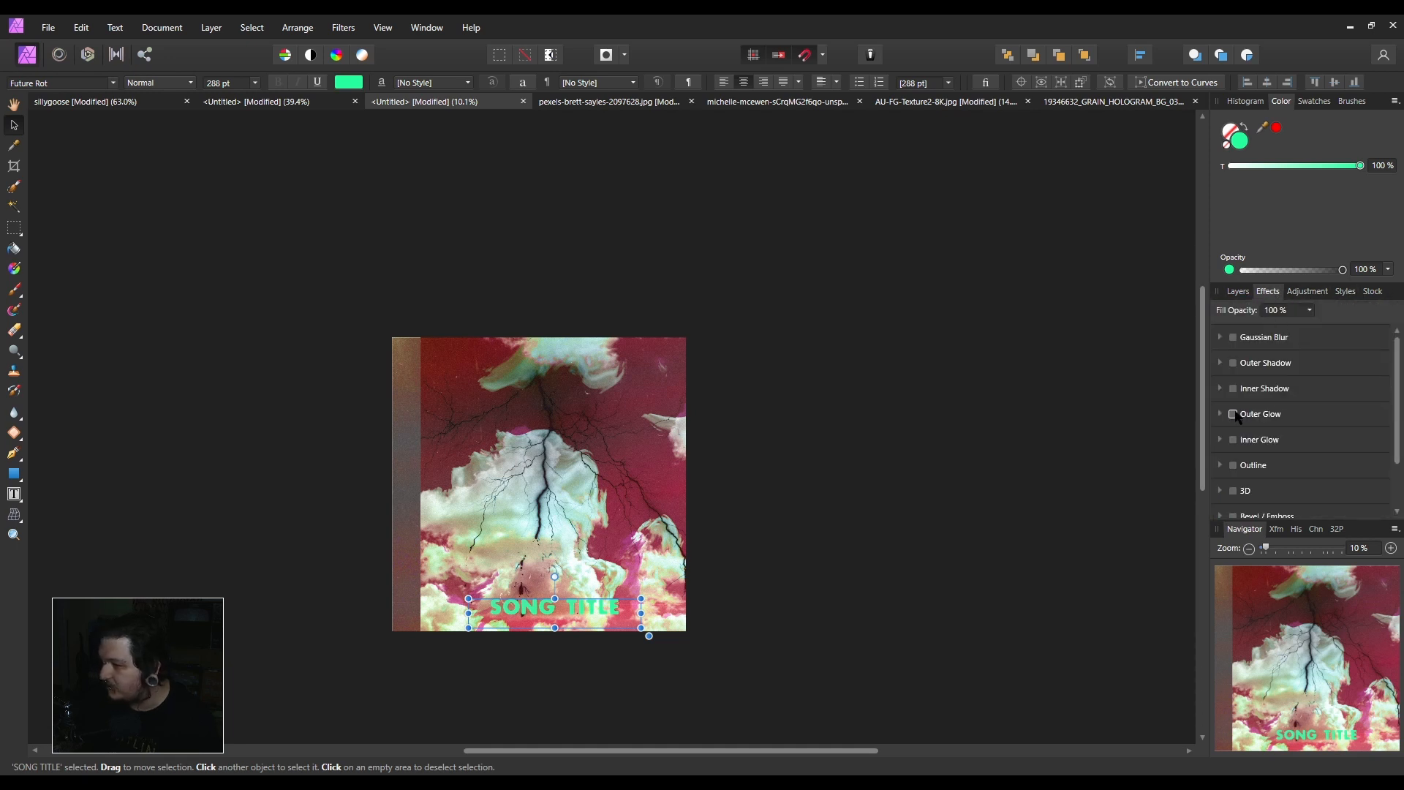
left_click(1234, 414)
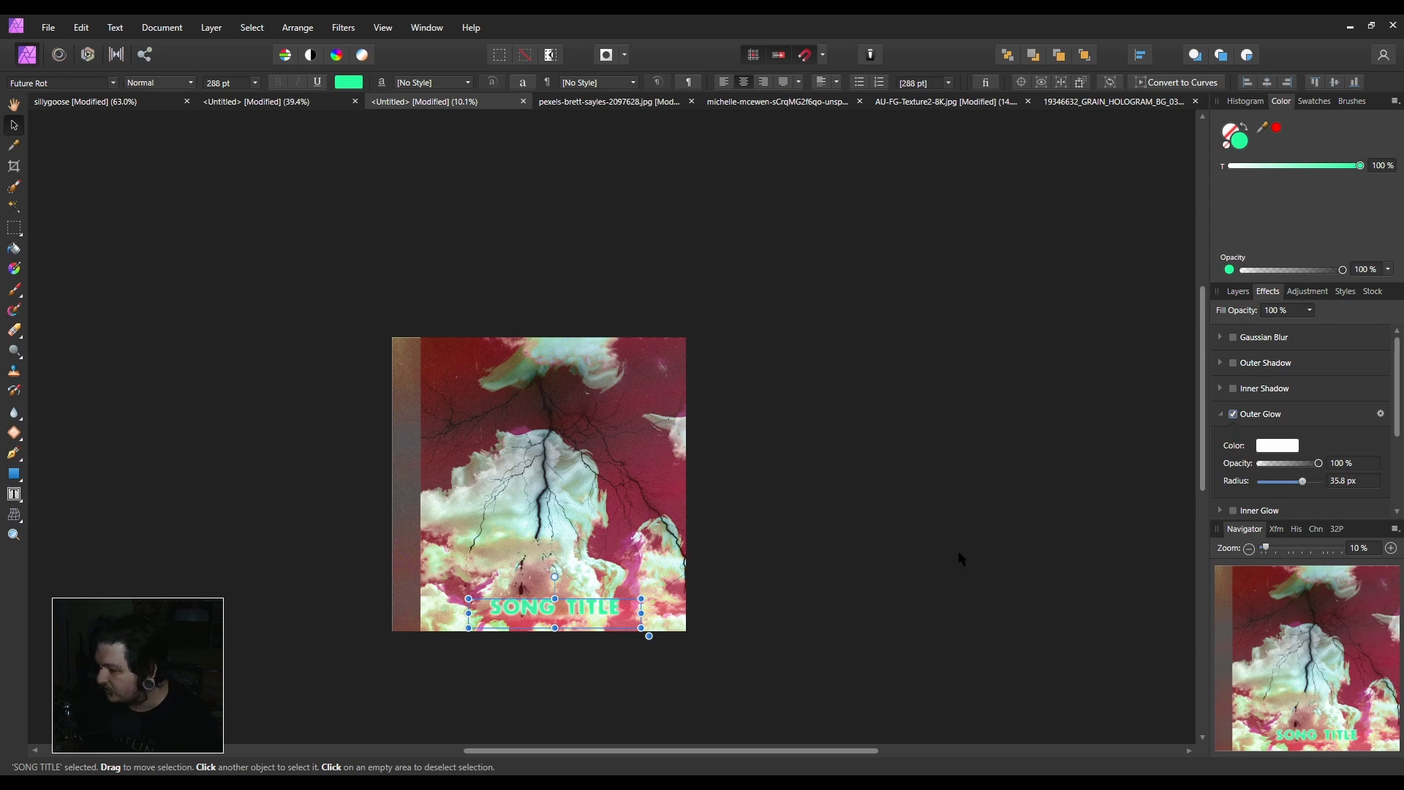
left_click(1280, 447)
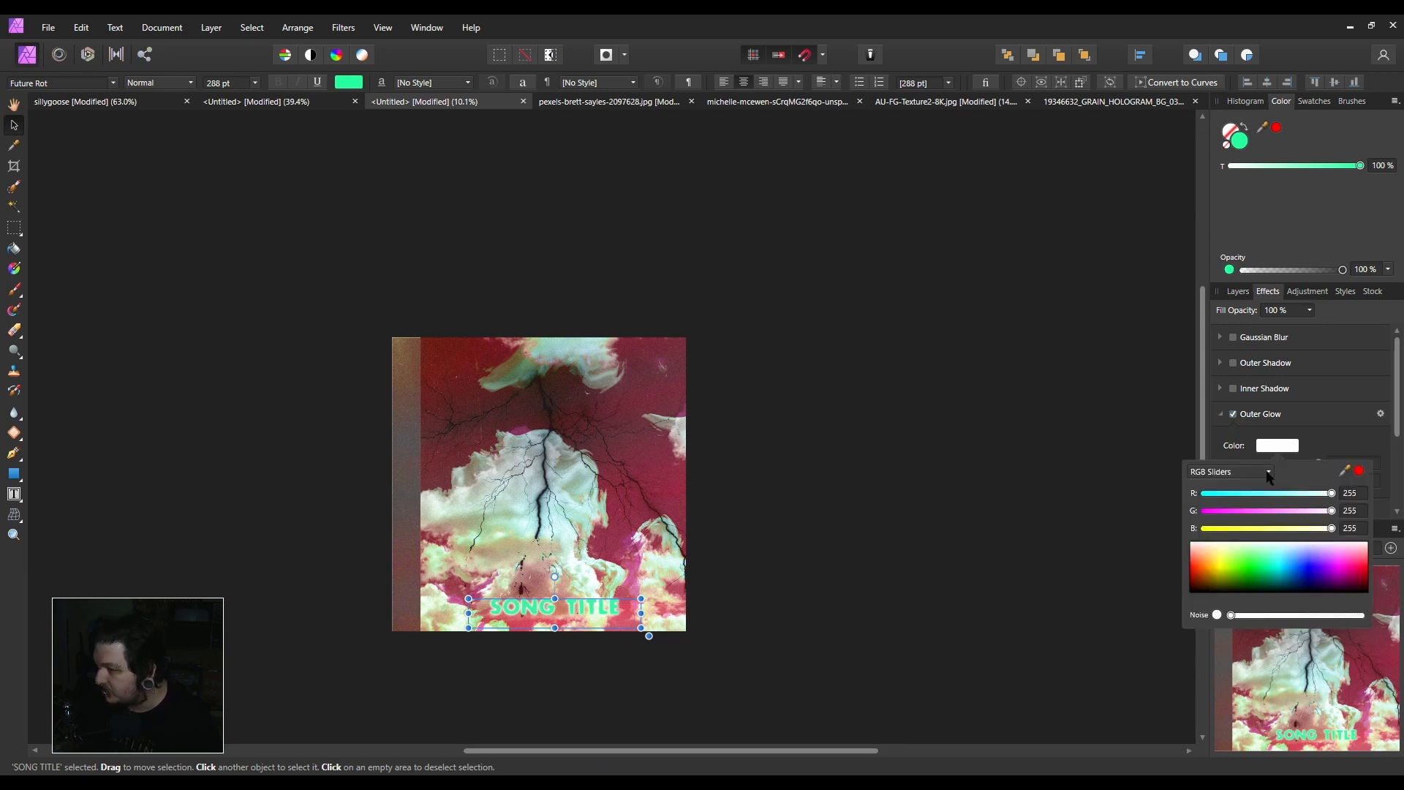
left_click_drag(1229, 574, 1186, 573)
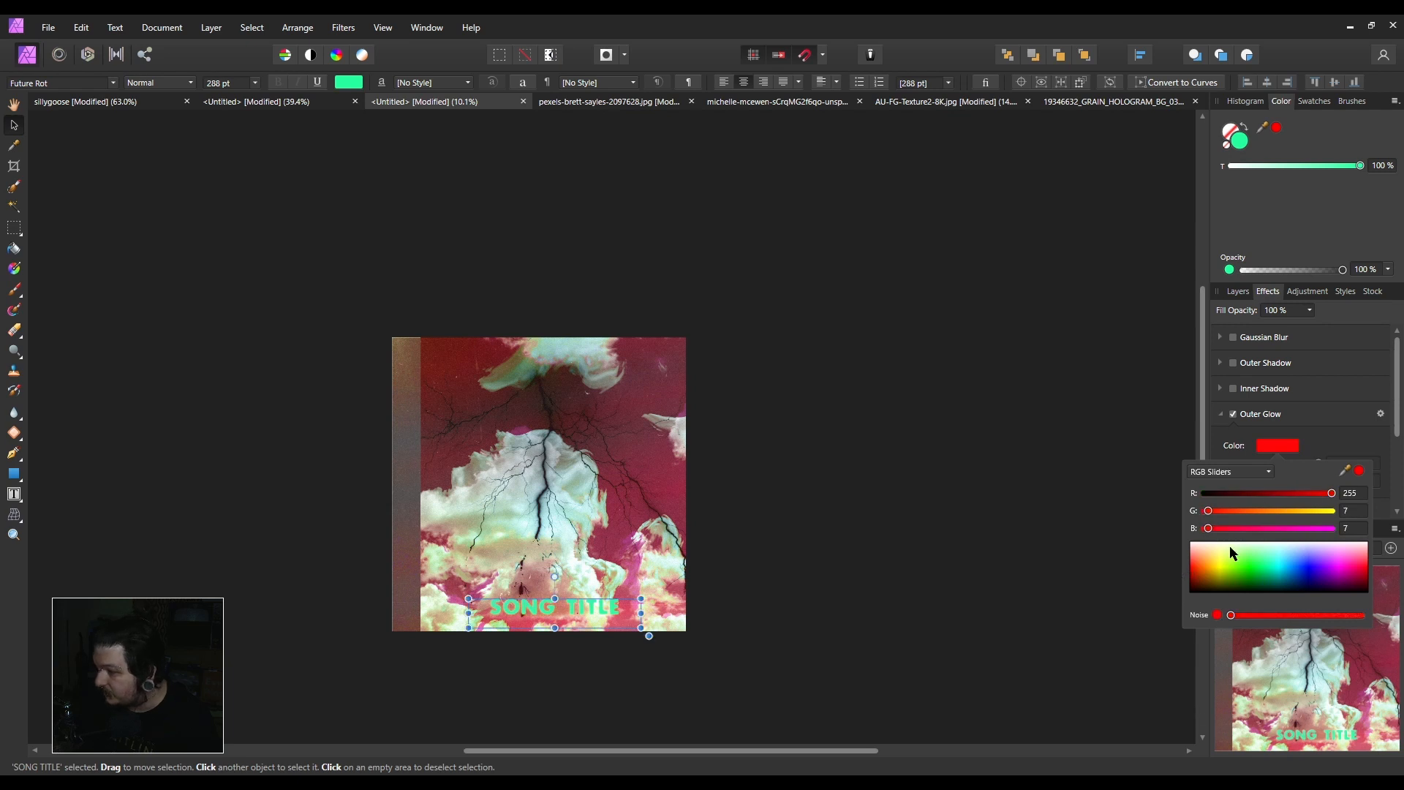
mouse_move(1279, 577)
left_mouse_down()
mouse_move(1295, 537)
mouse_move(1309, 559)
mouse_move(1281, 555)
left_mouse_up()
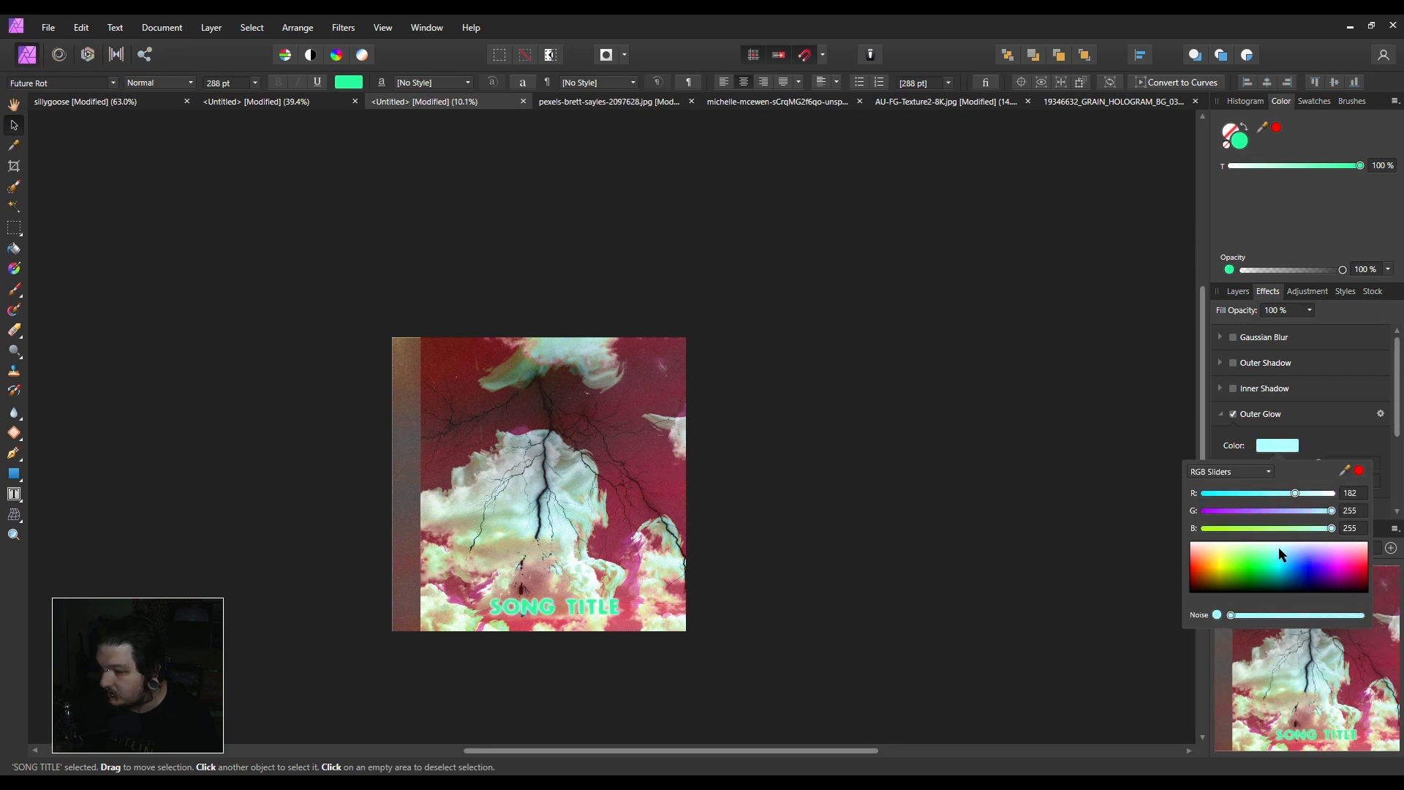
Recolour the SONG TITLE outer glow bright magenta and the text itself dark magenta, RGB 138, 0, 95.
scroll(588, 595, "up", 6)
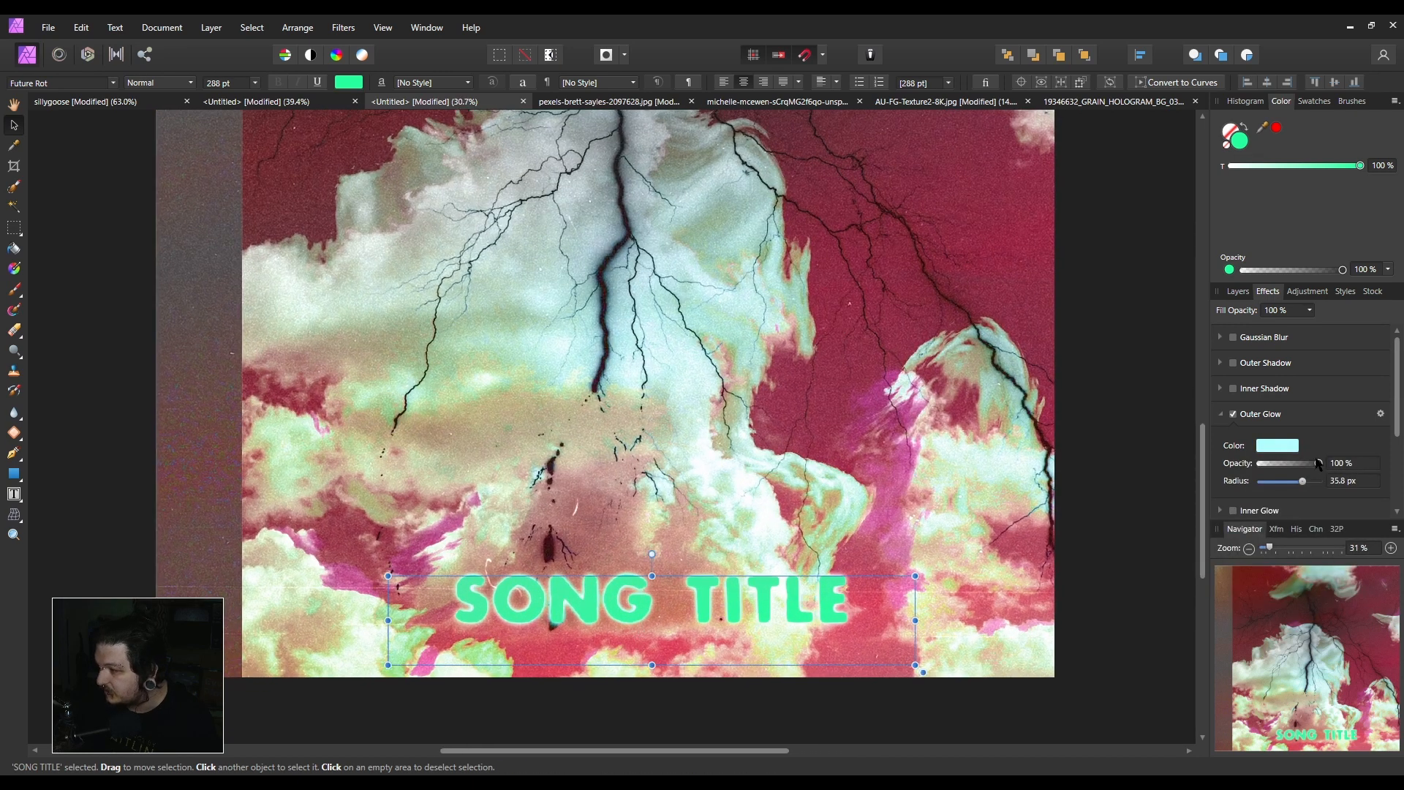
left_click(1288, 452)
left_click_drag(1252, 548, 1340, 567)
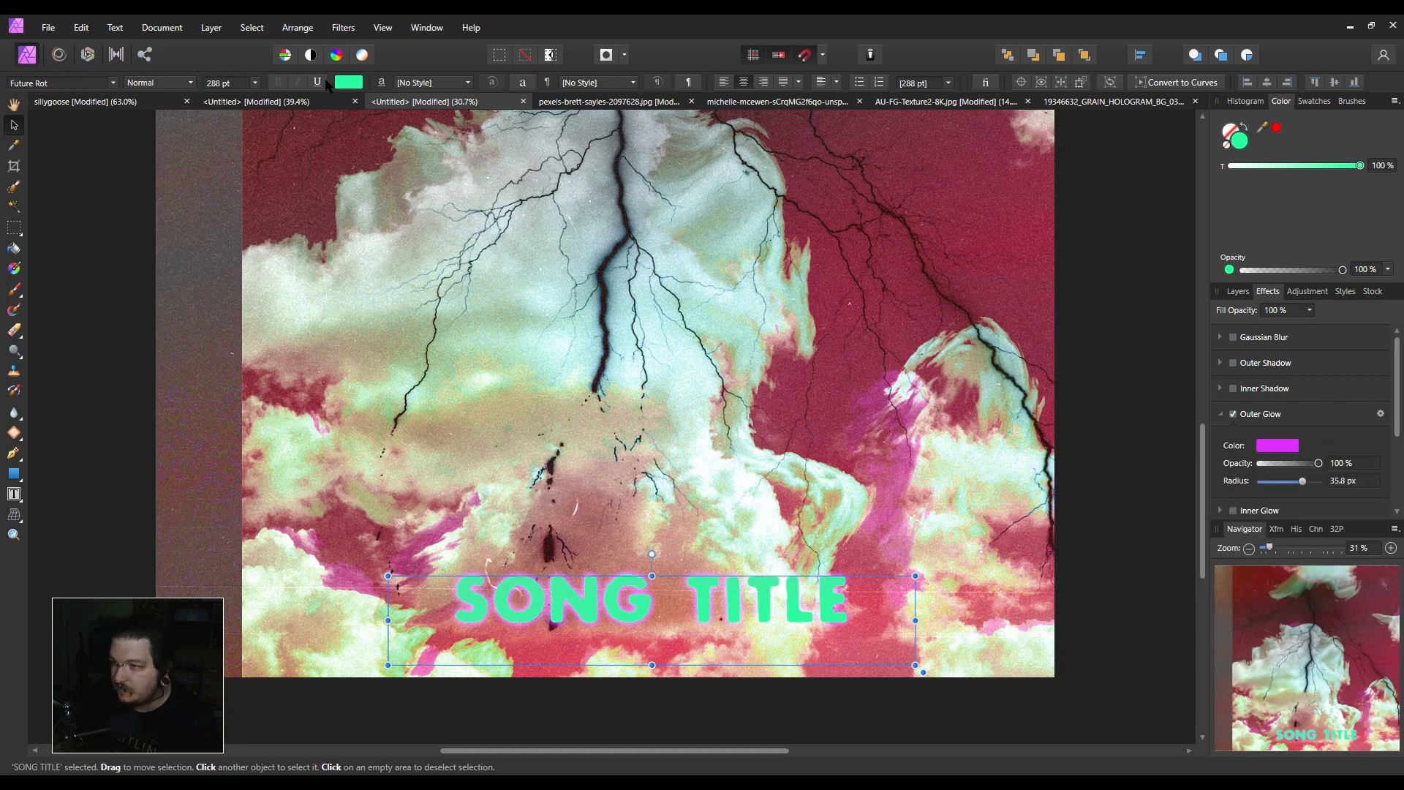
left_click(344, 84)
left_click_drag(306, 228, 113, 355)
left_click_drag(182, 260, 436, 246)
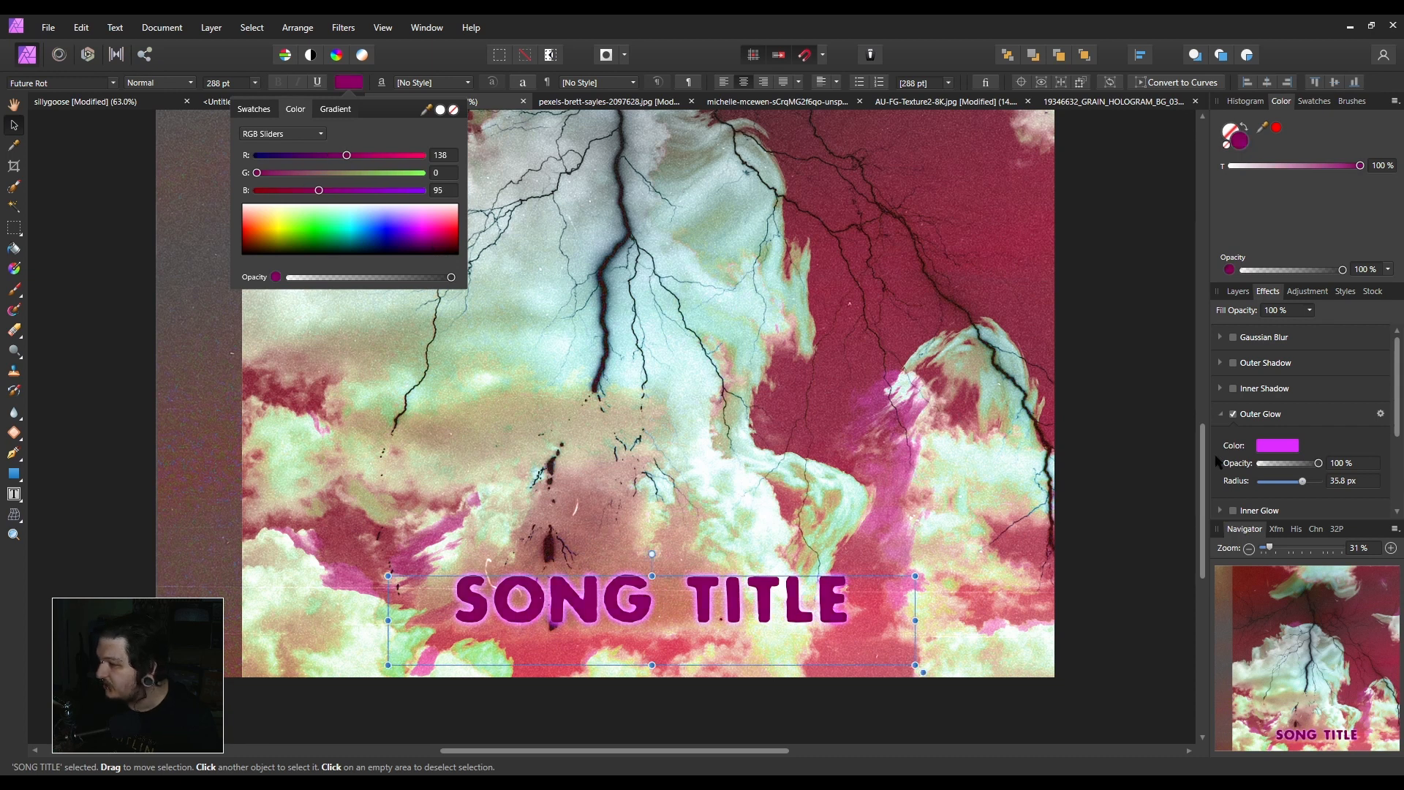
Change the outer glow colour of the SONG TITLE text to white.
left_click(1291, 446)
left_click_drag(1304, 559, 1203, 539)
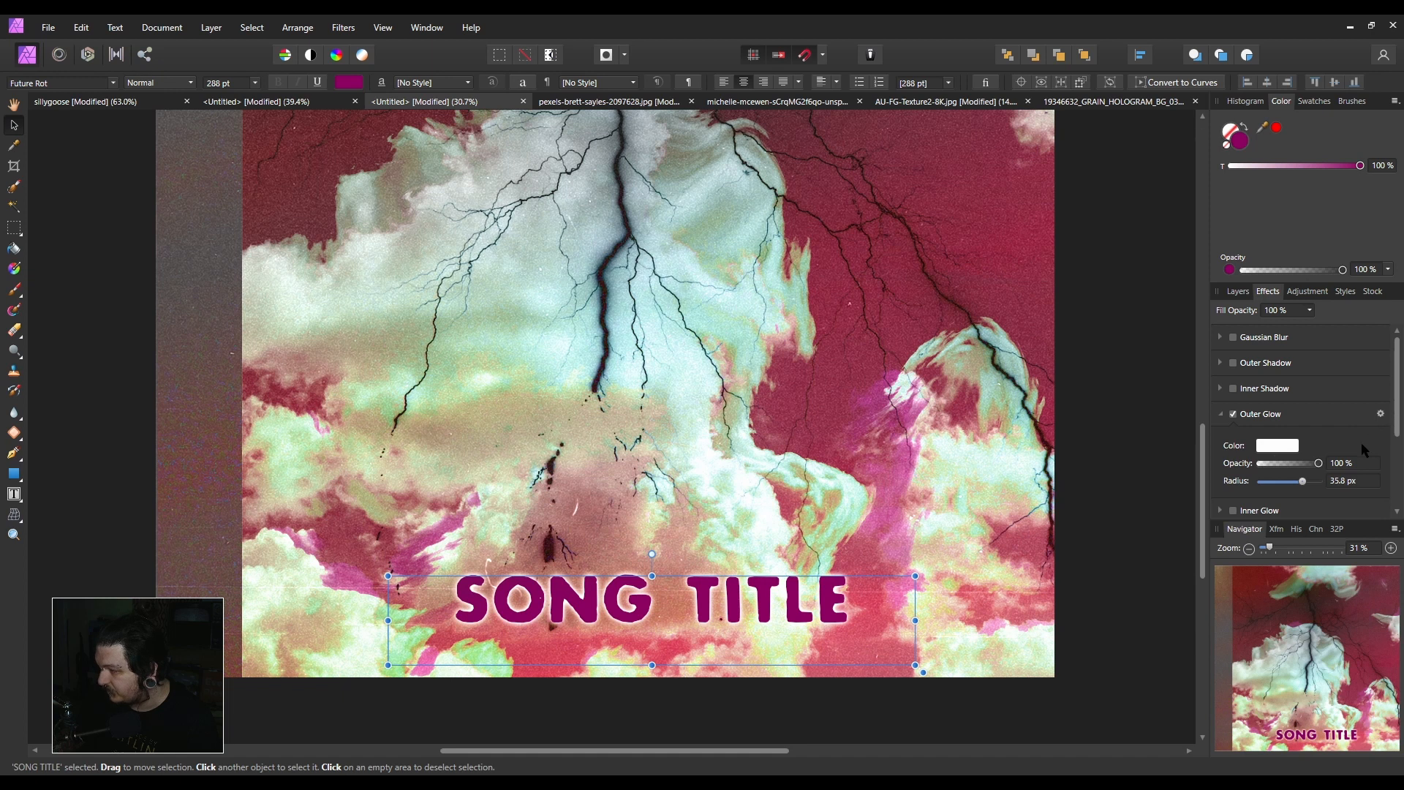
Try a black outer shadow on SONG TITLE instead of the glow, with 7 px radius, 22.6 px offset and 100% opacity.
left_click(1233, 415)
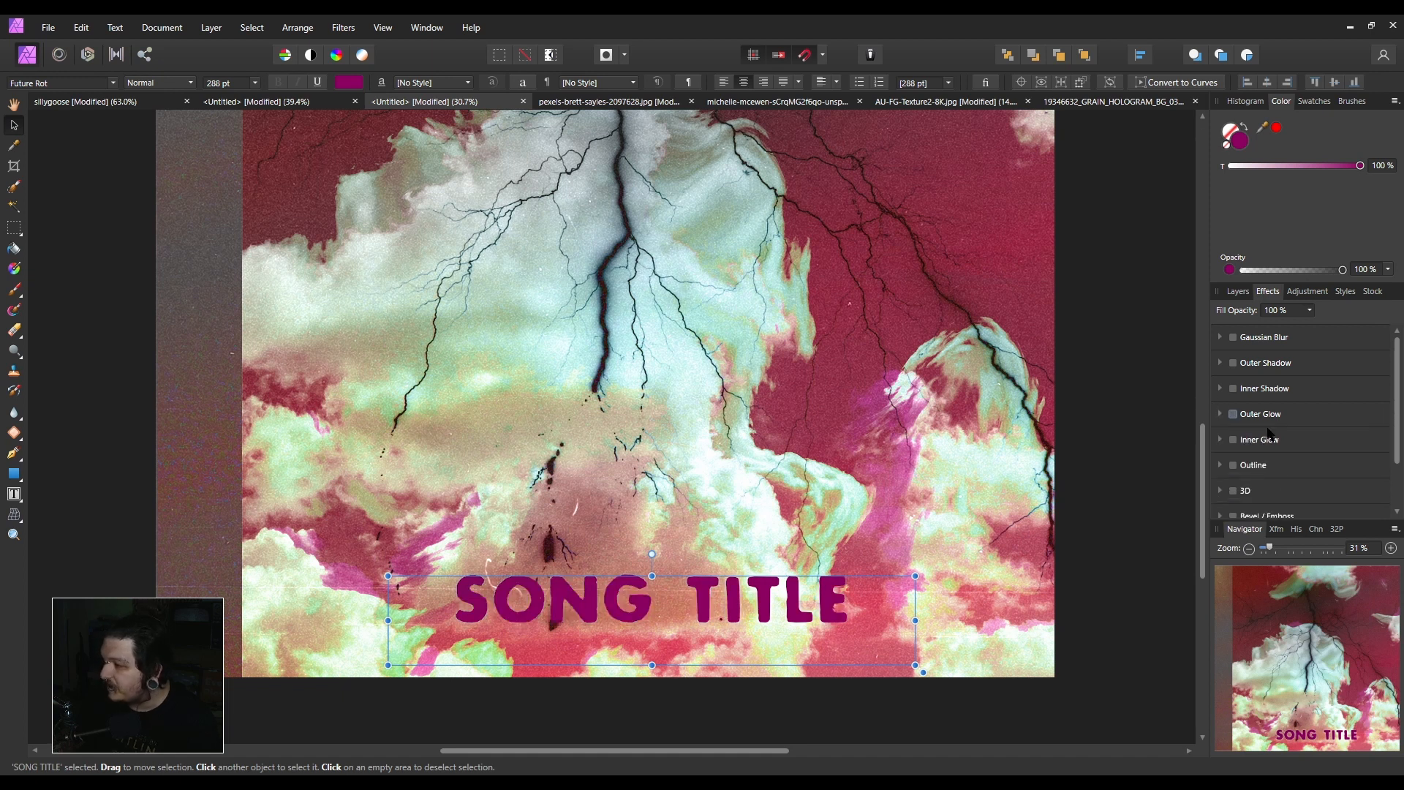
left_click(1234, 363)
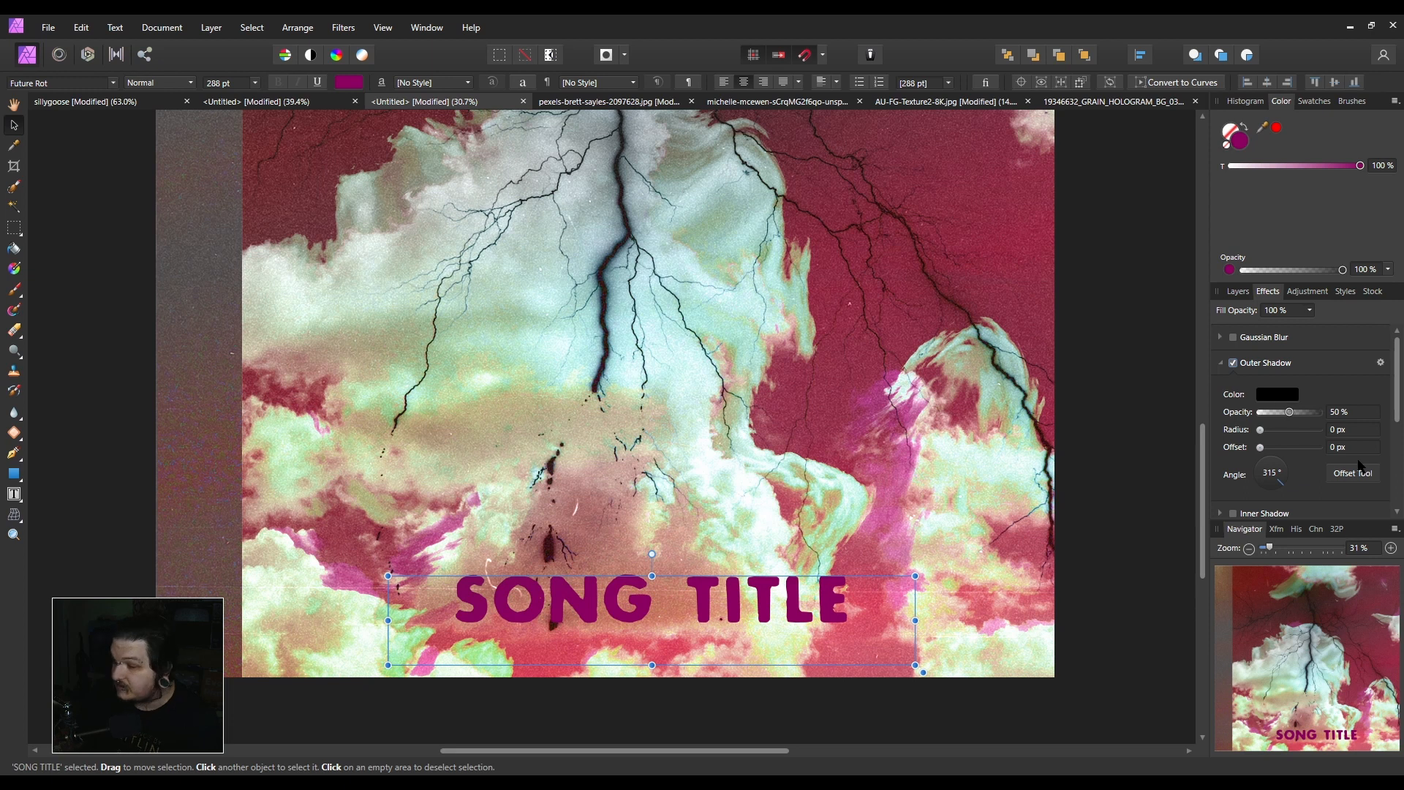
mouse_move(1266, 433)
left_mouse_down()
mouse_move(1285, 439)
mouse_move(1264, 453)
left_mouse_up()
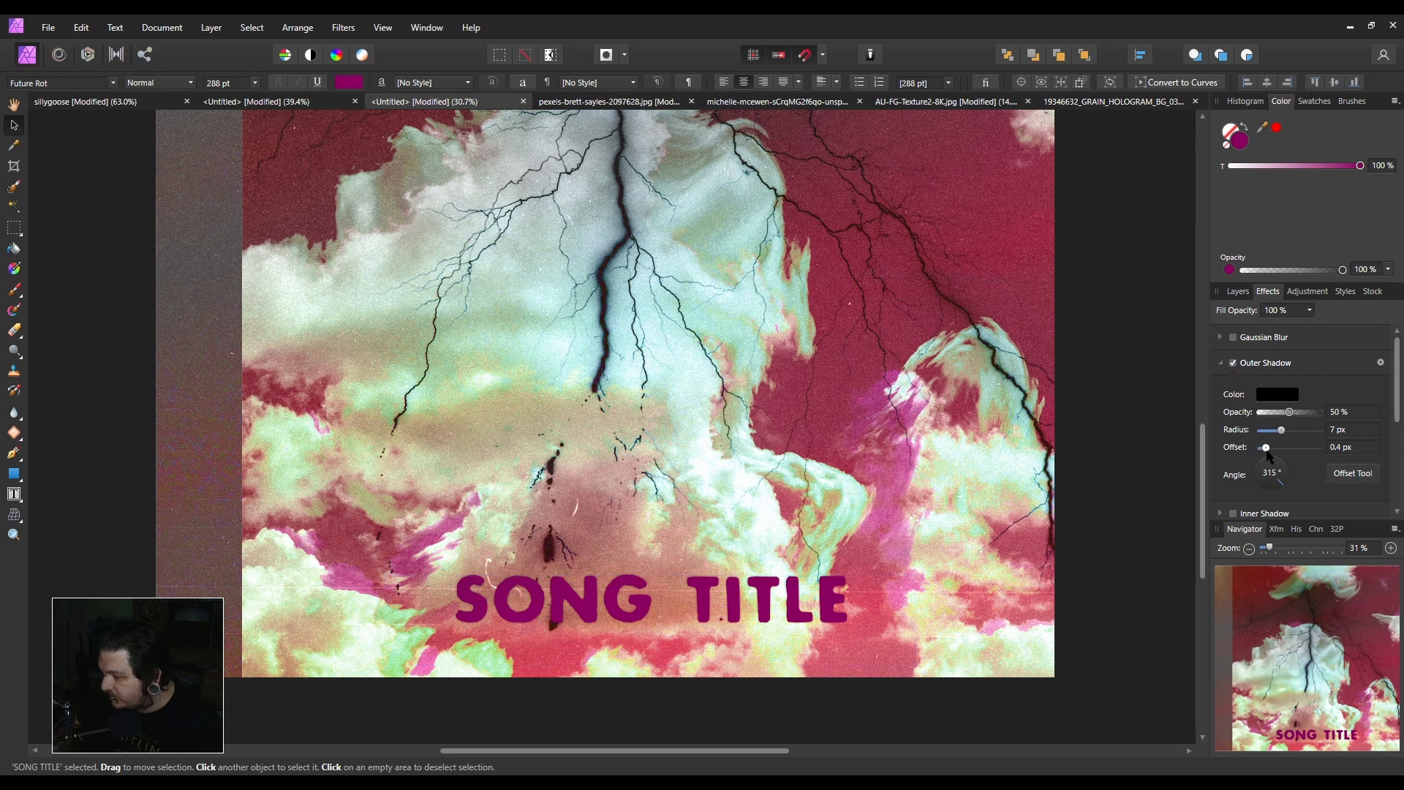
left_click_drag(1276, 455, 1294, 449)
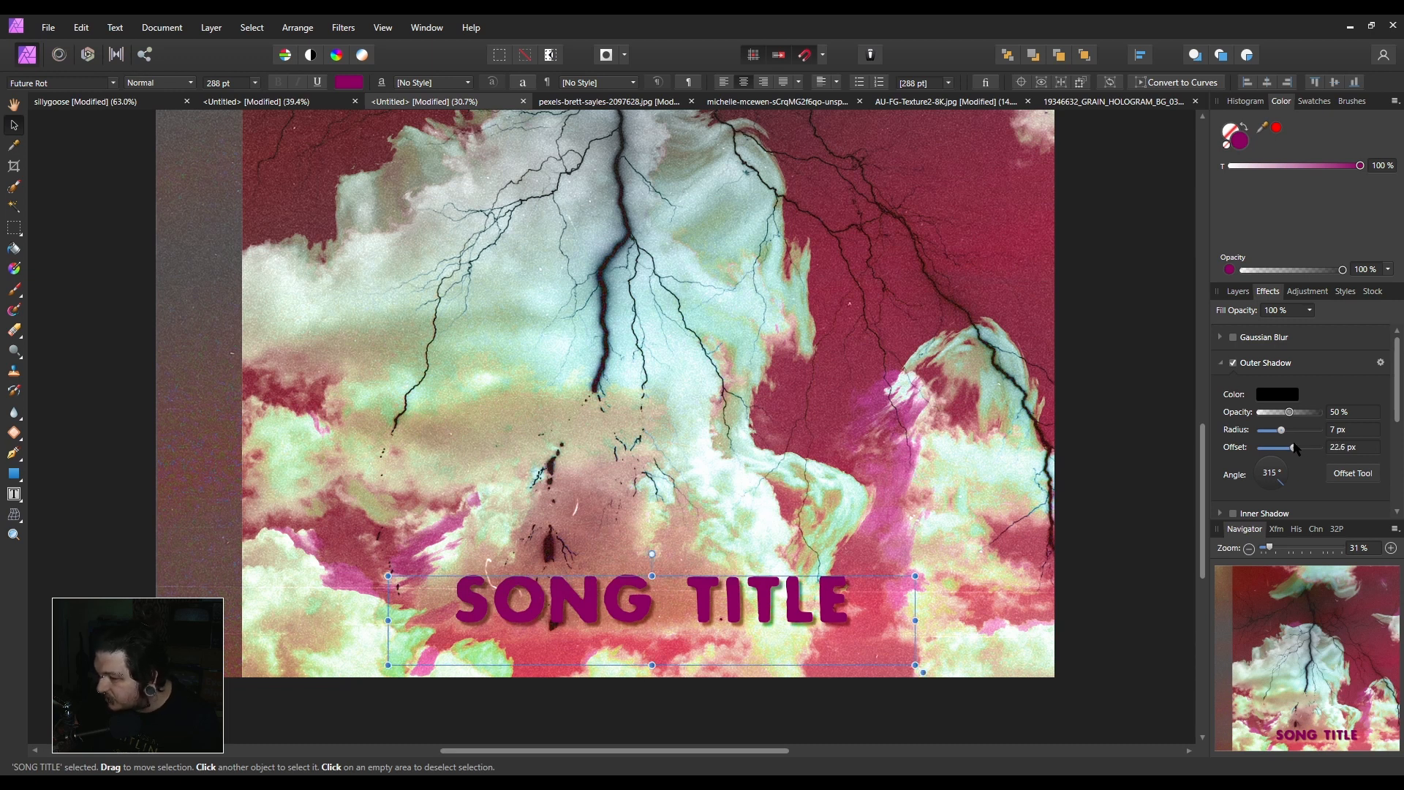
left_click_drag(1295, 448, 1295, 453)
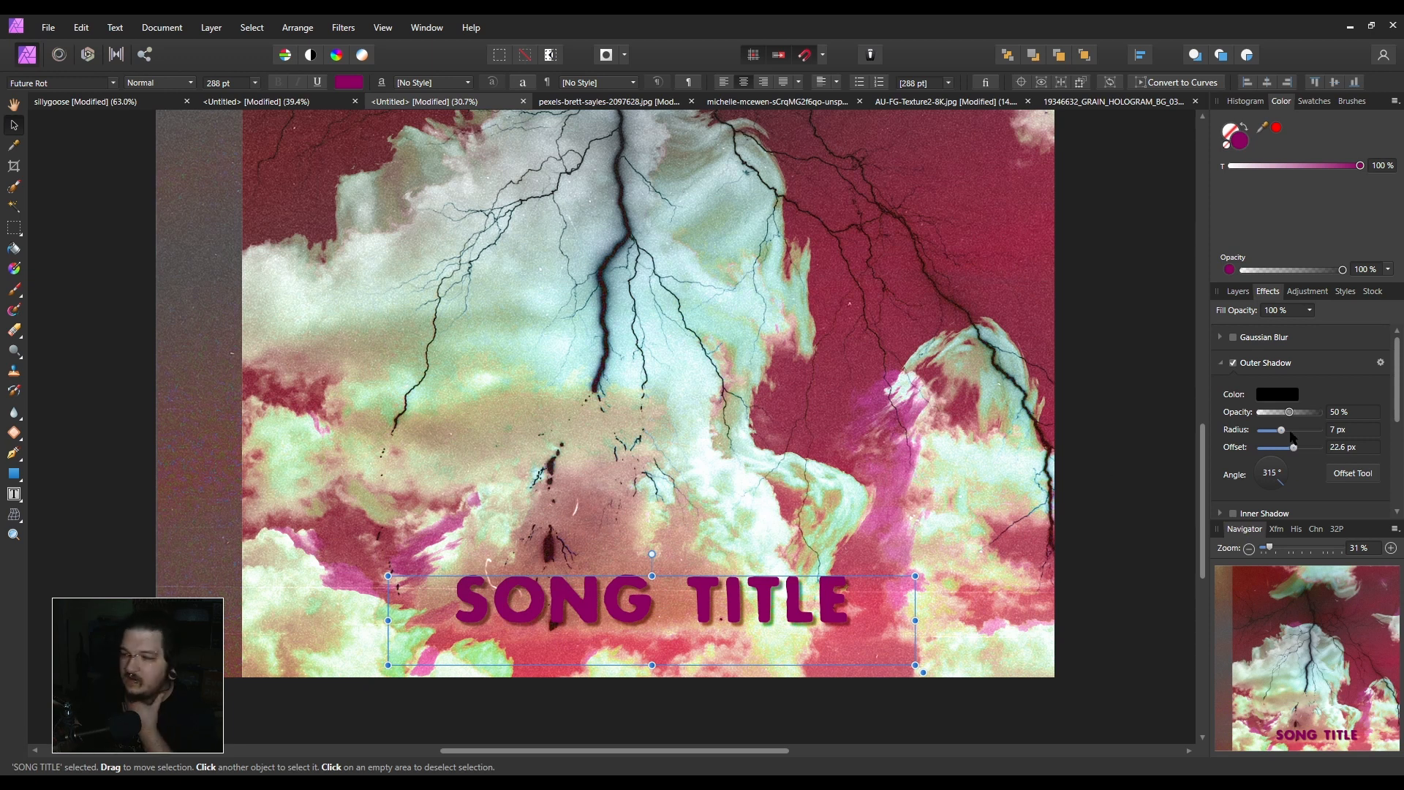
left_click_drag(1317, 407, 1368, 430)
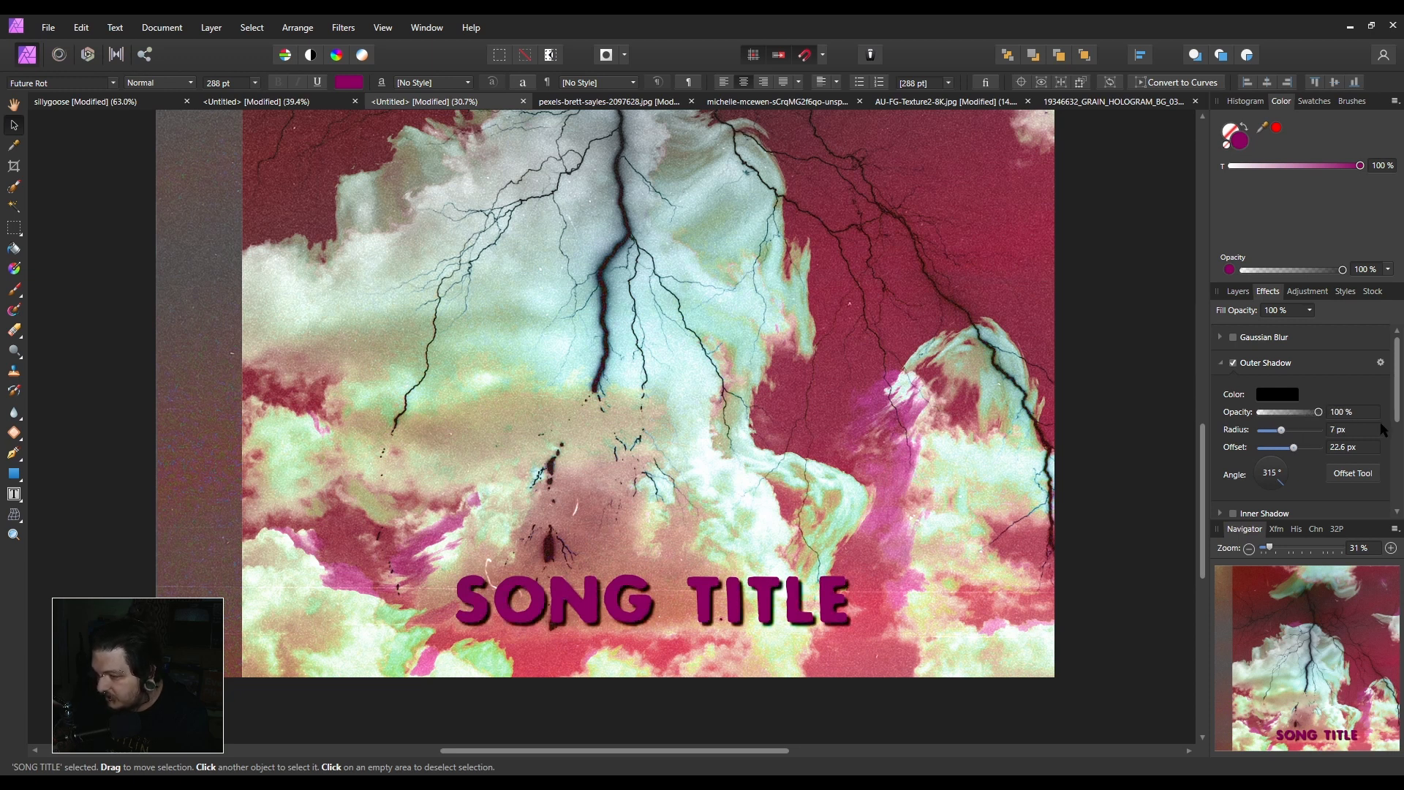
scroll(854, 471, "down", 6)
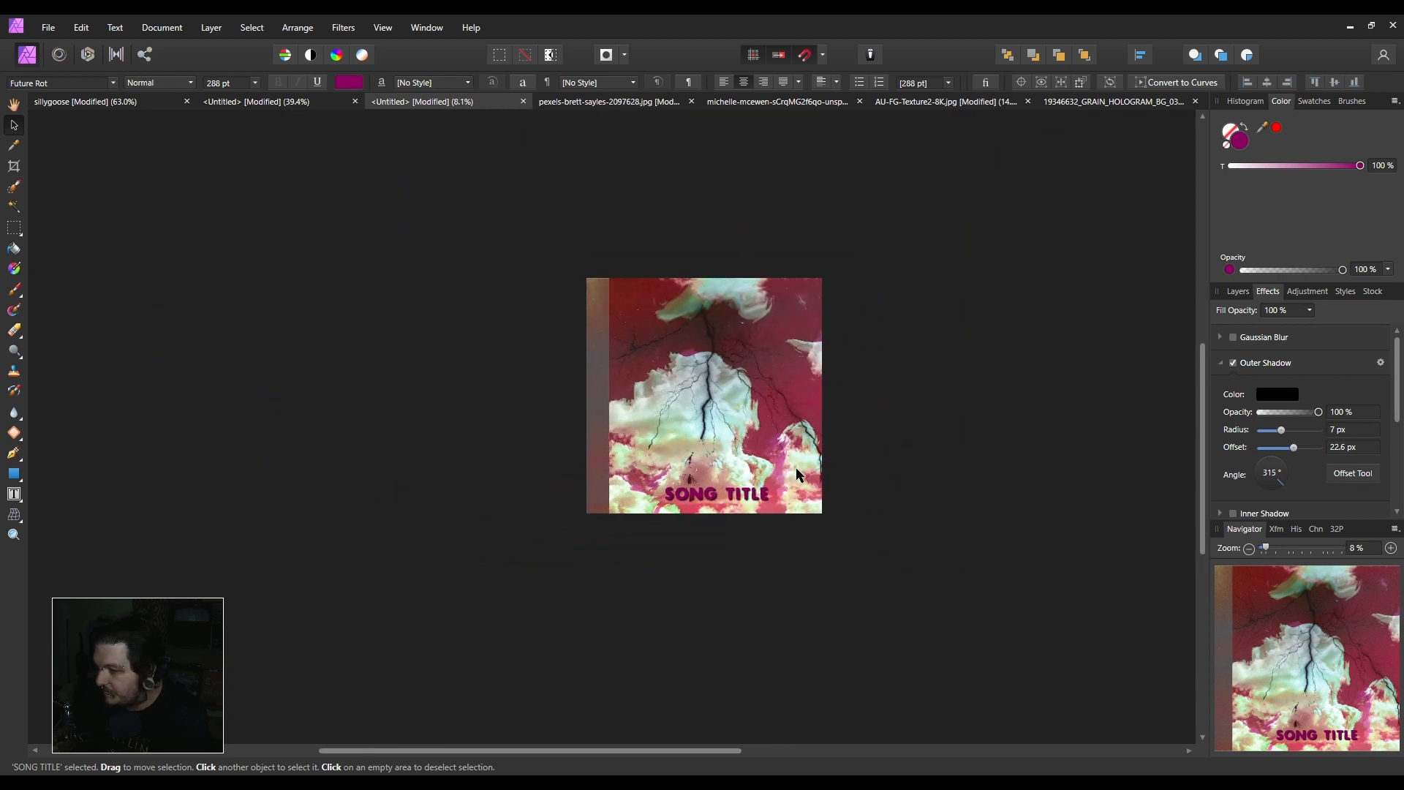
scroll(790, 476, "up", 6)
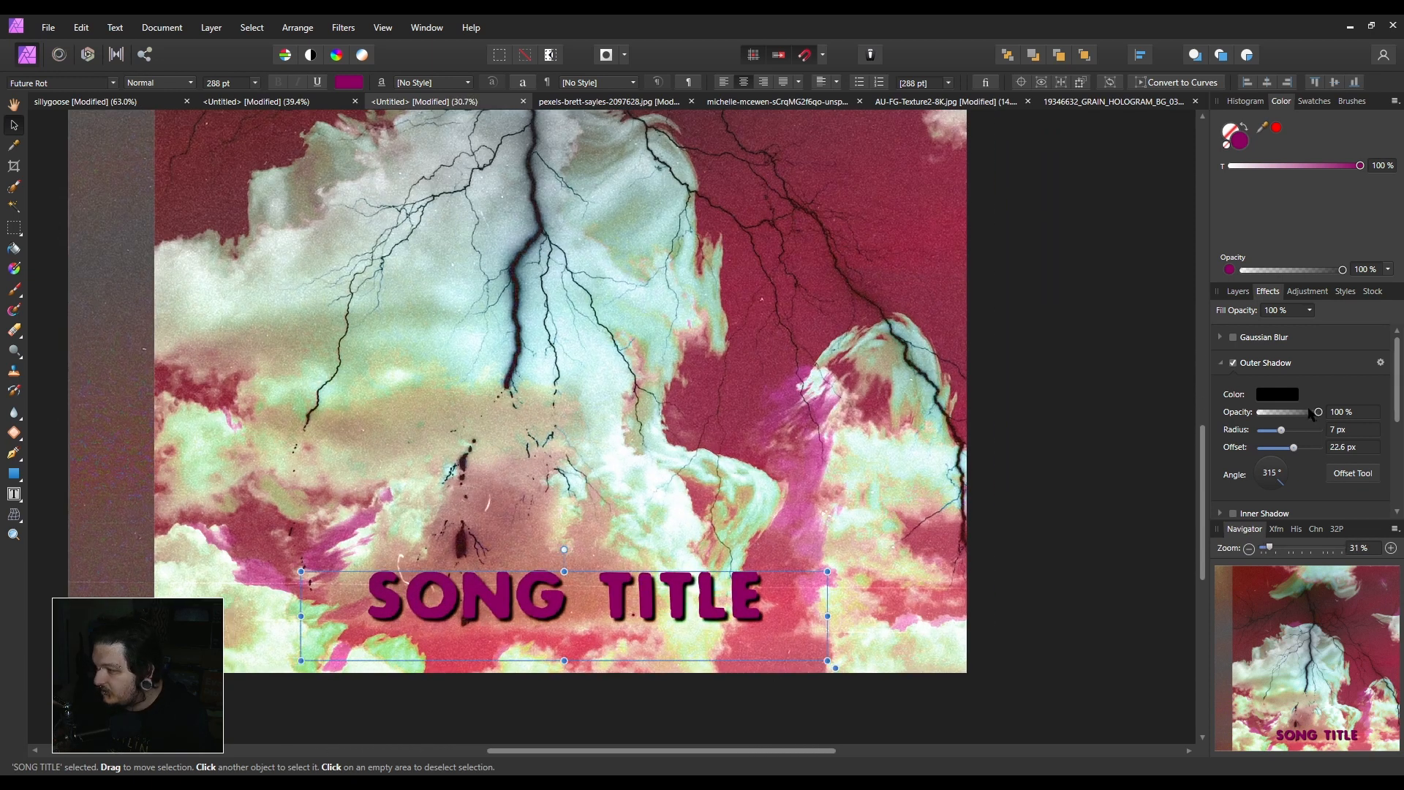
left_click(1234, 364)
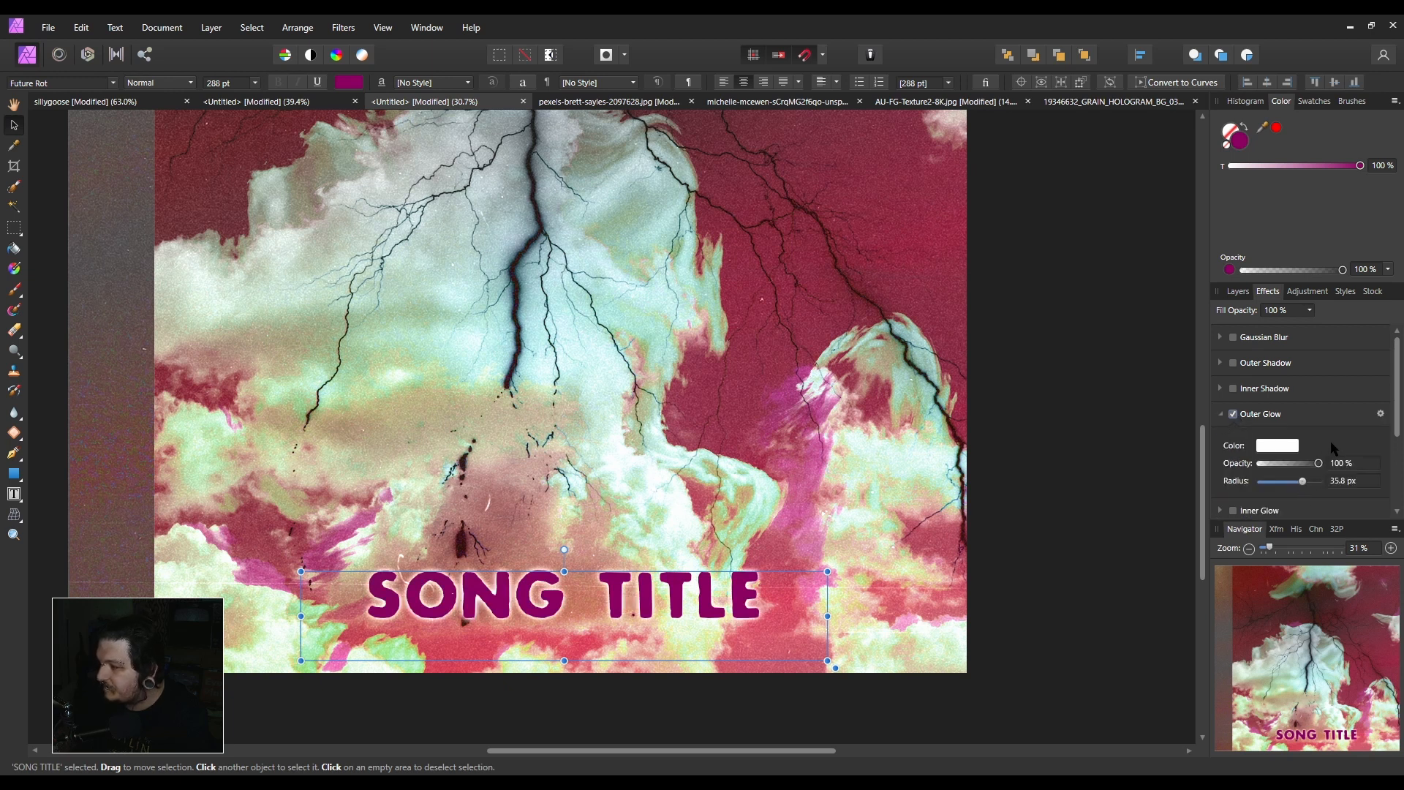
Set the blend mode of the SONG TITLE outer glow to Difference and close the layer effects.
left_click(1380, 414)
left_click(704, 224)
left_click(704, 232)
left_click_drag(699, 198, 963, 109)
left_click(967, 133)
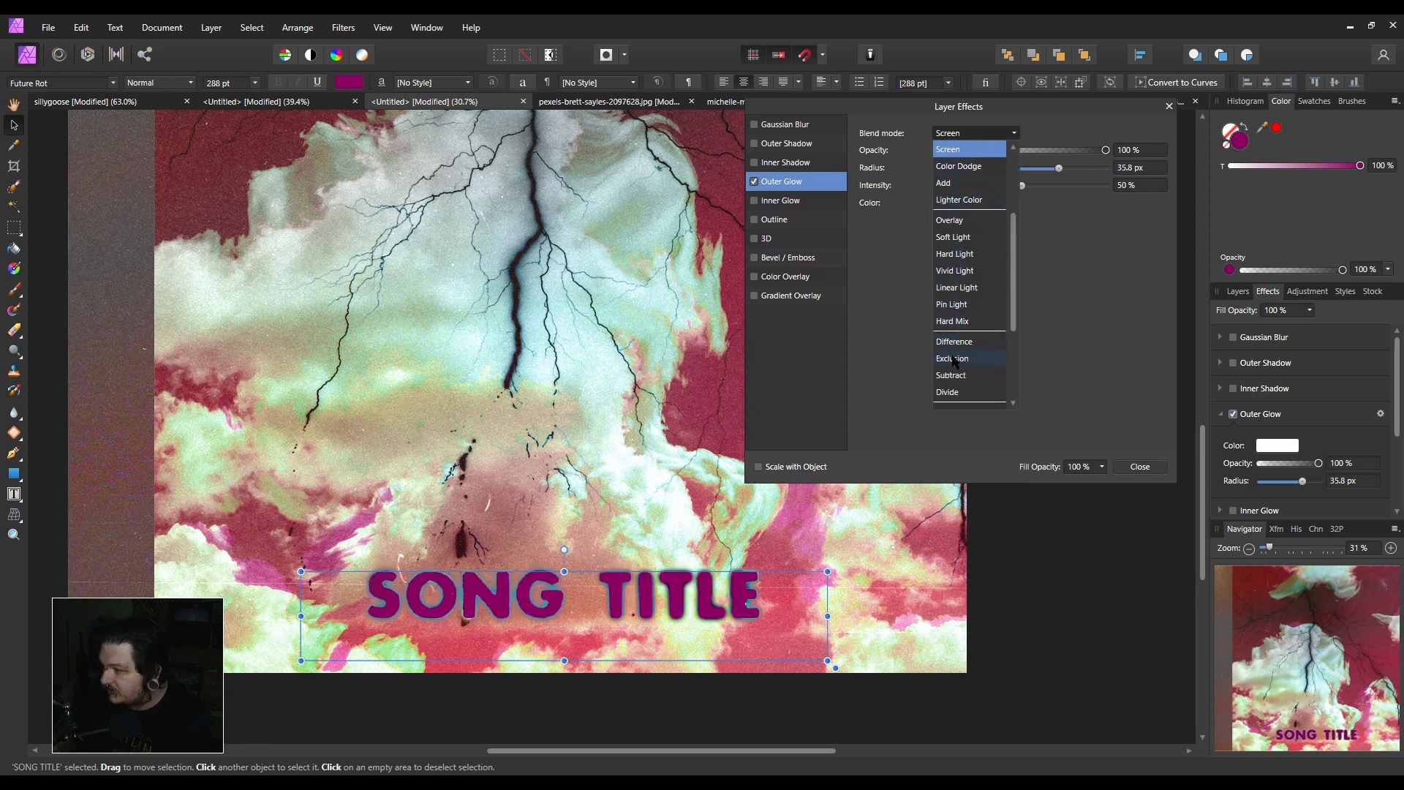
scroll(954, 365, "down", 2)
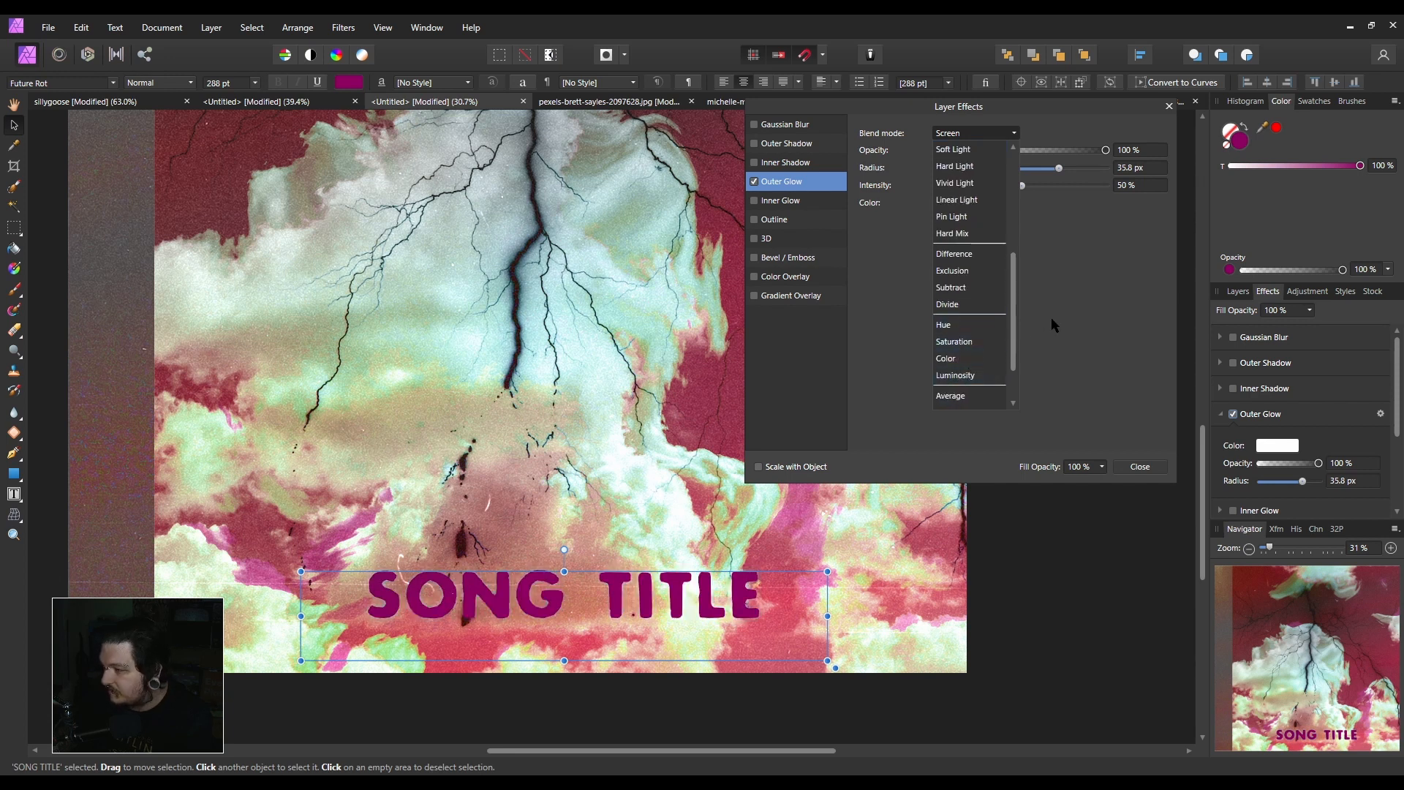
scroll(958, 329, "up", 5)
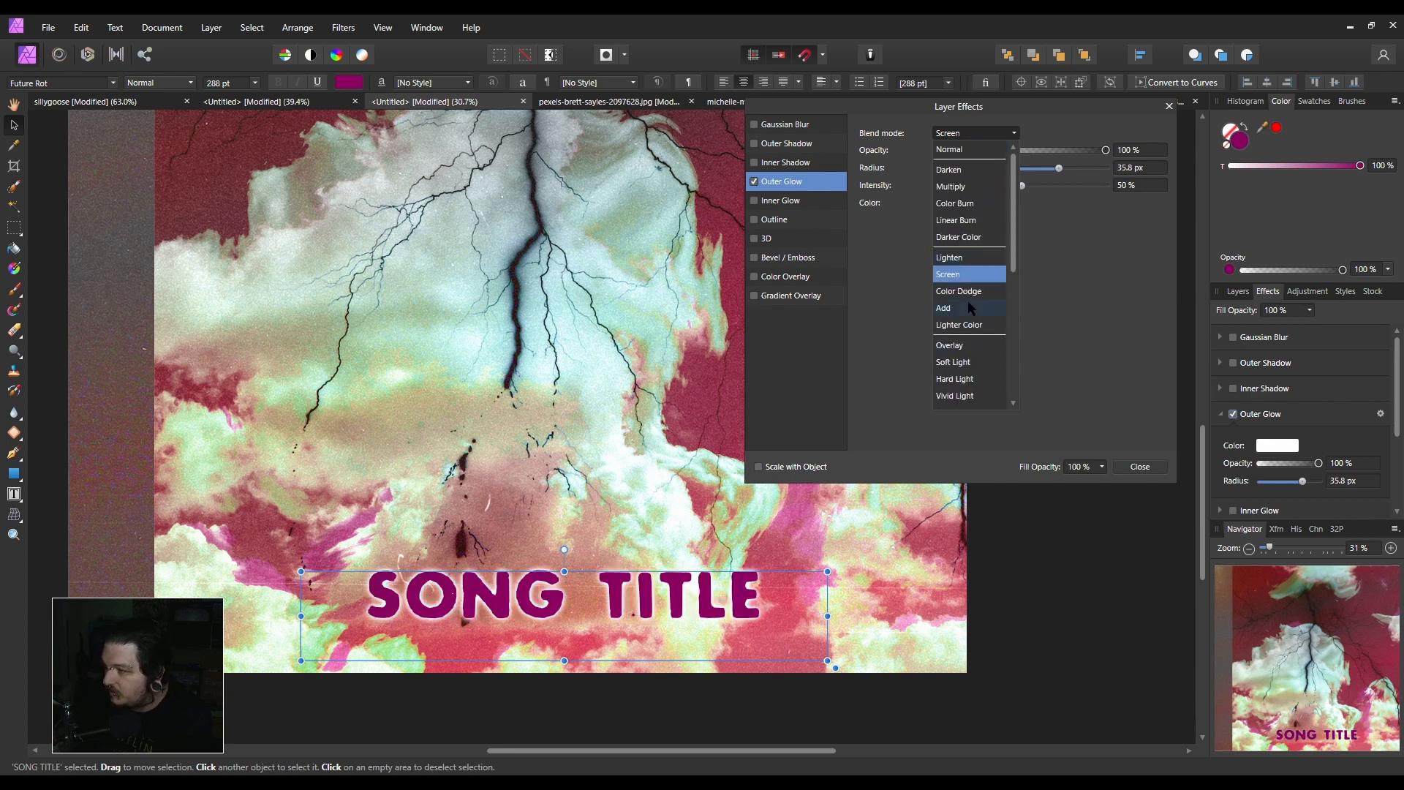
scroll(961, 321, "down", 2)
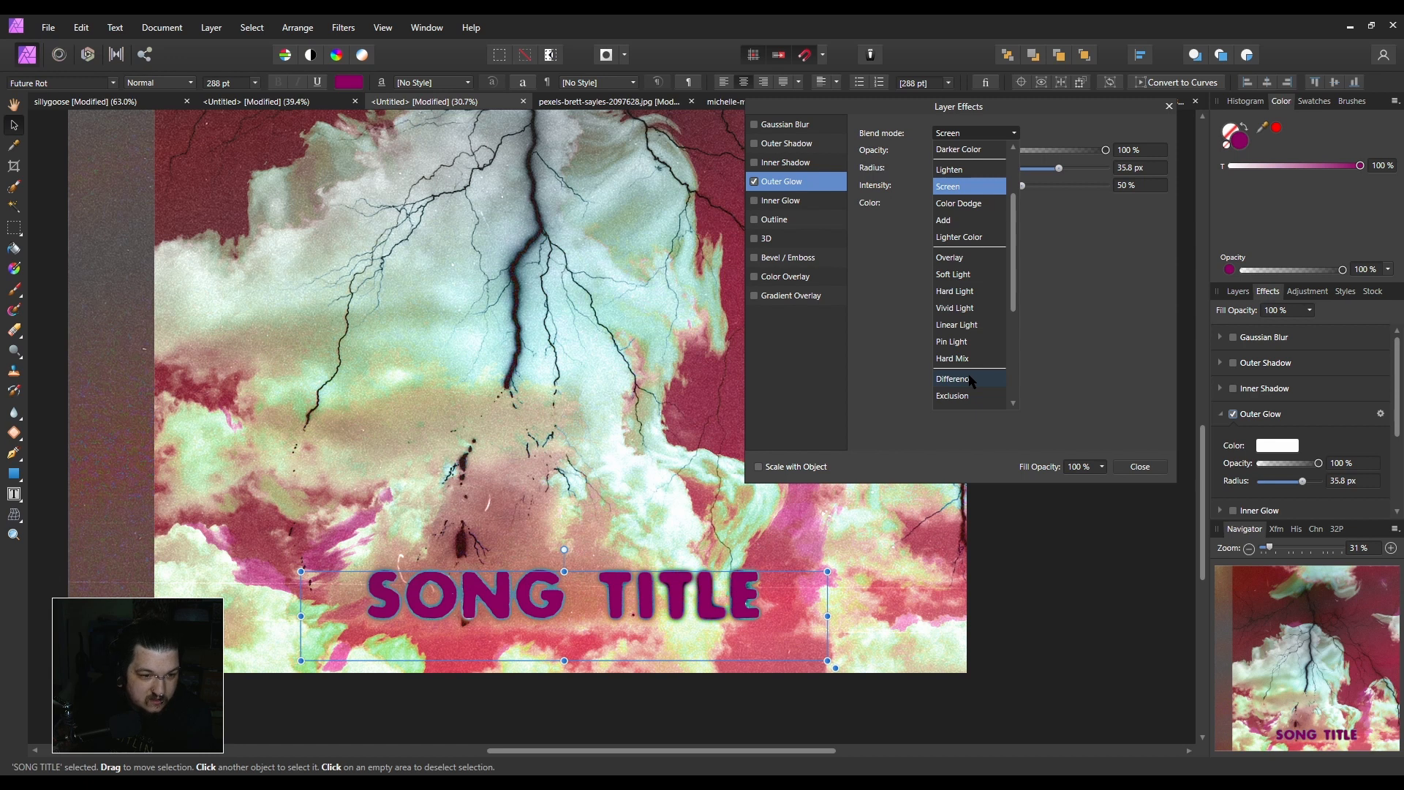
left_click(969, 381)
left_click(1170, 106)
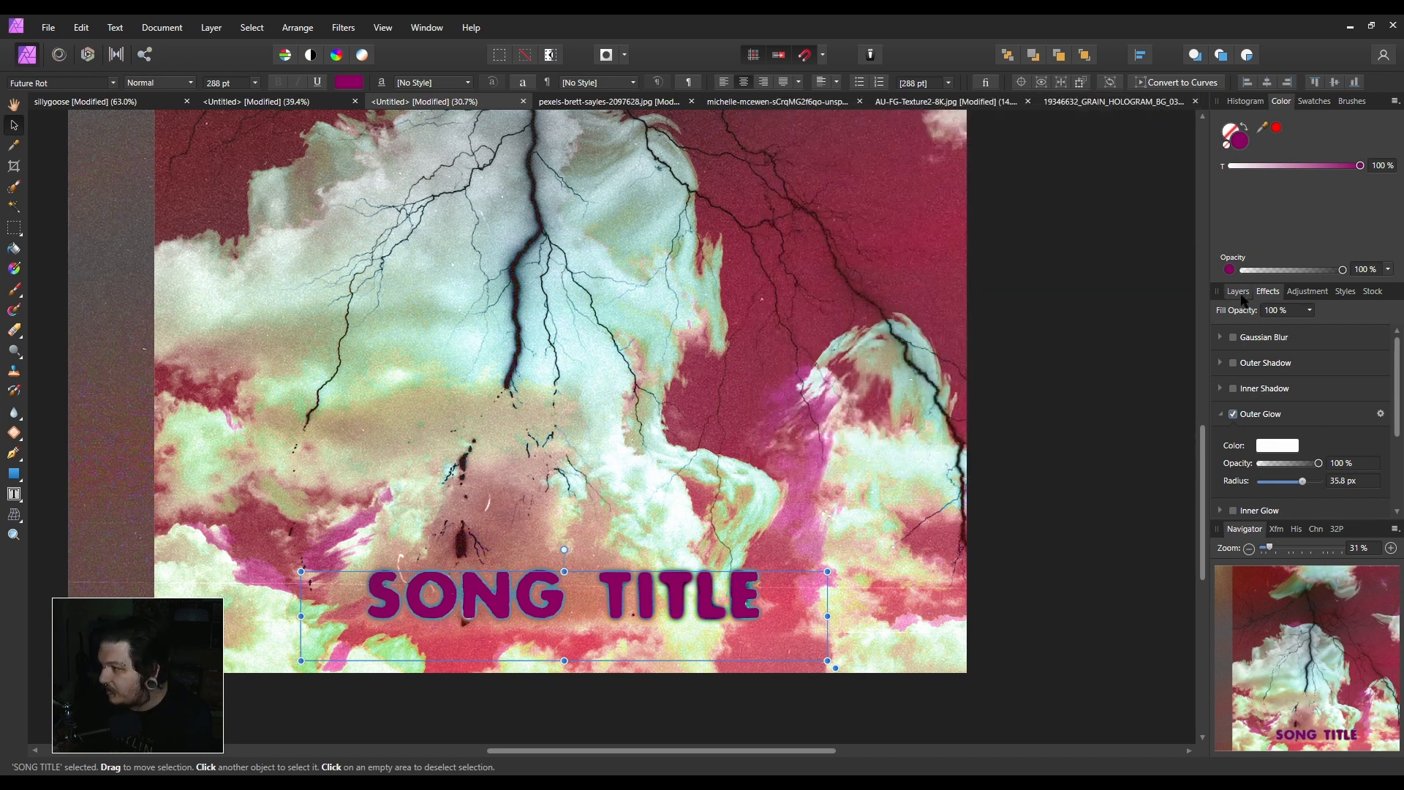
Change the SONG TITLE text colour to a pale cream.
left_click(1238, 291)
left_click(354, 84)
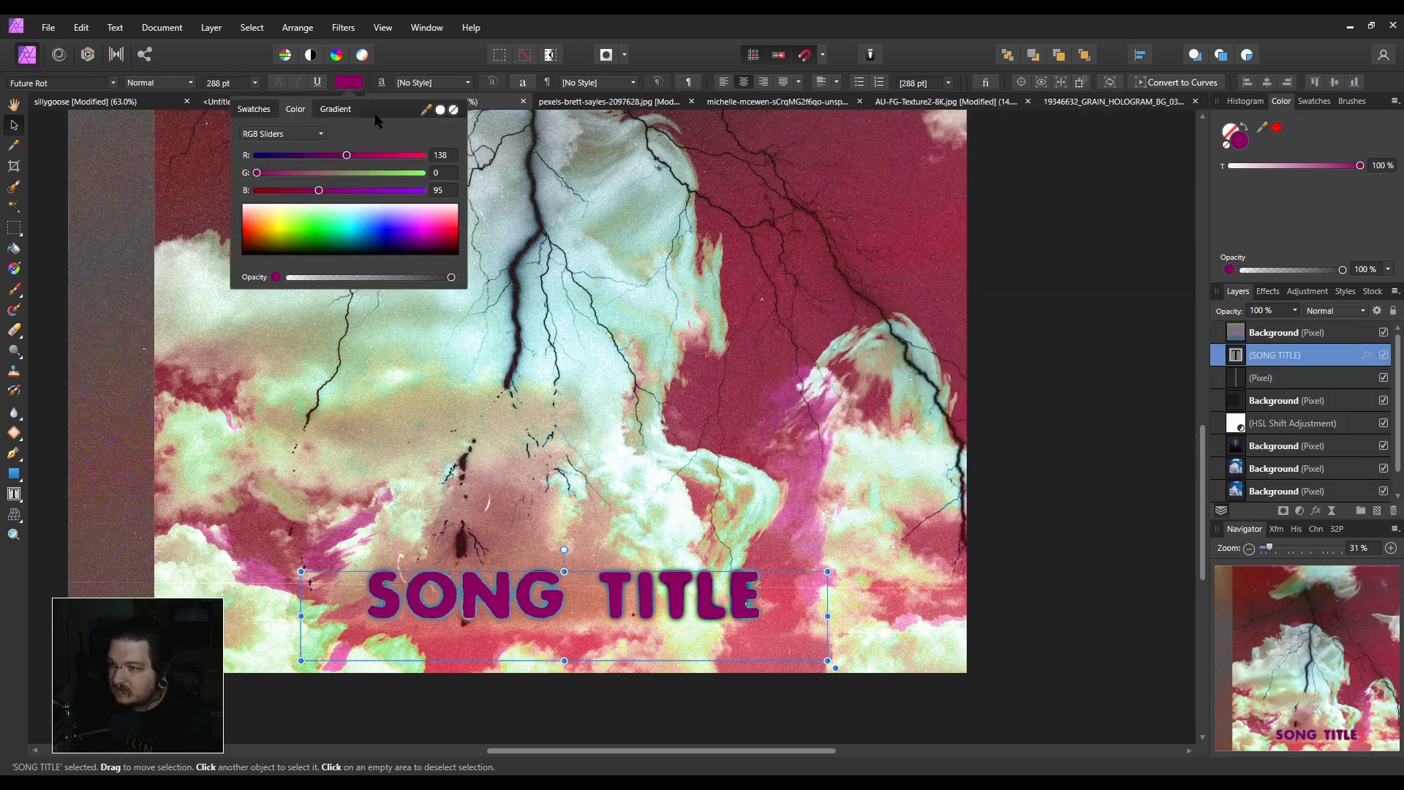
left_click_drag(413, 219, 420, 176)
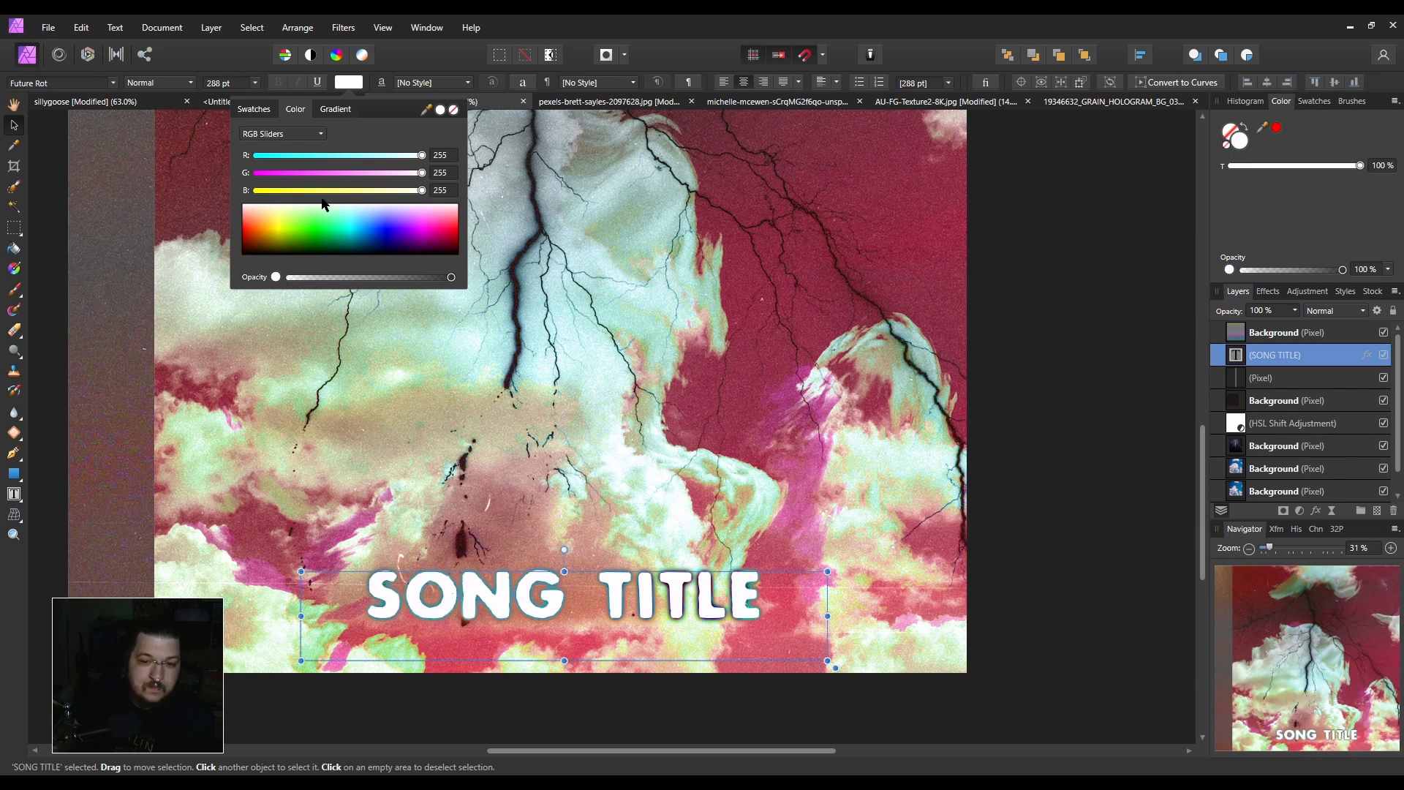
left_click(278, 210)
mouse_move(278, 206)
left_mouse_down()
mouse_move(246, 212)
mouse_move(305, 208)
left_mouse_up()
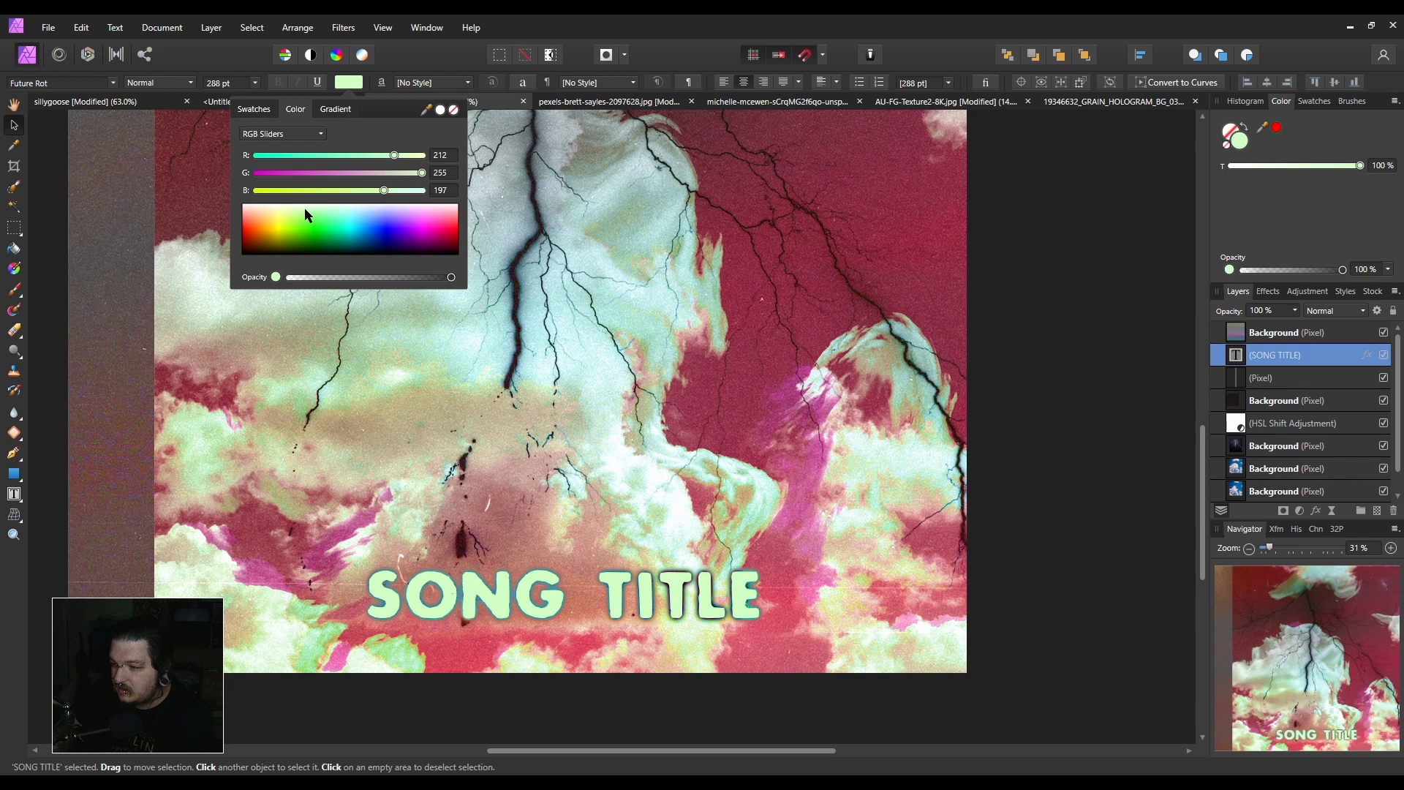
left_click(380, 213)
left_click_drag(373, 214, 277, 205)
scroll(616, 464, "down", 3)
scroll(615, 464, "down", 2)
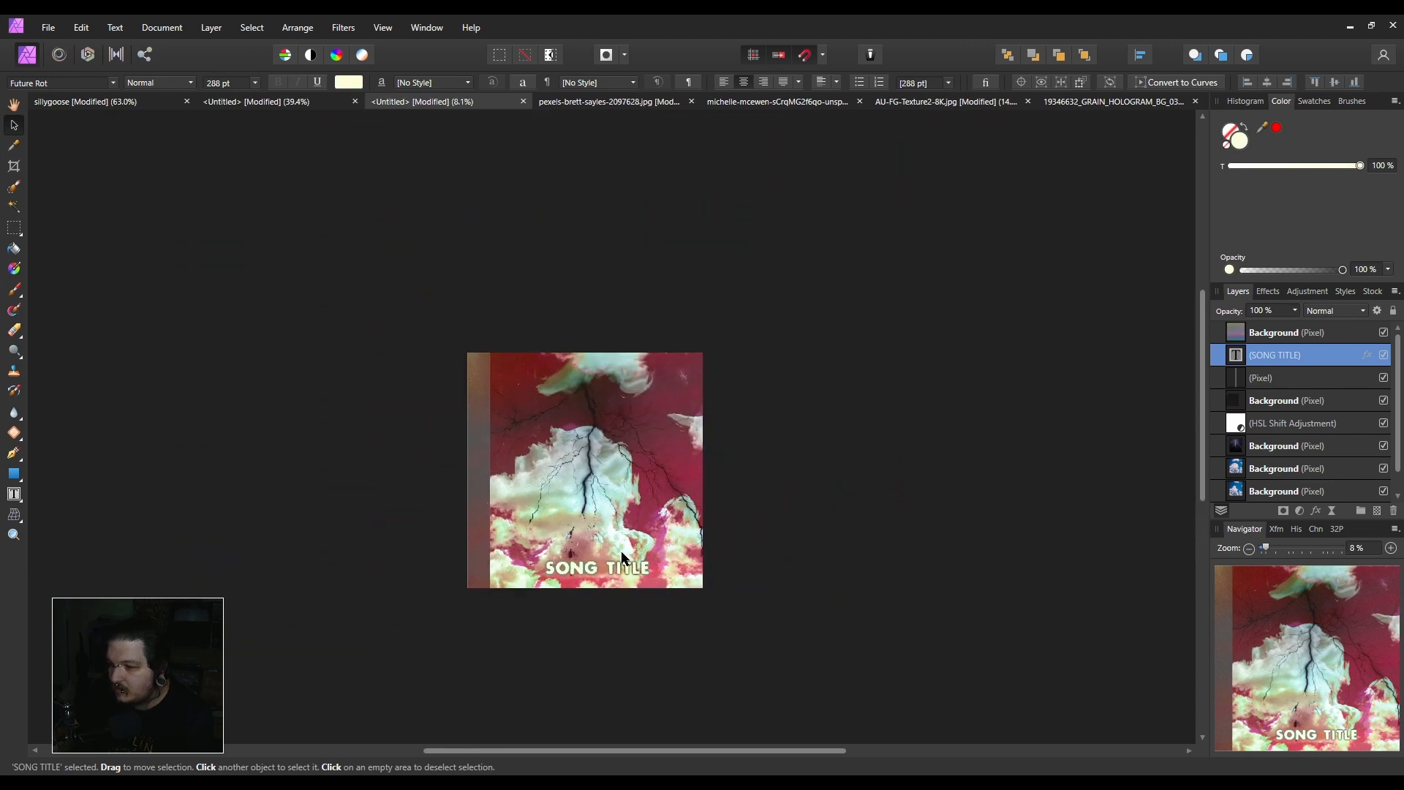
Select the holographic texture layer above the SONG TITLE text and lock it.
scroll(802, 571, "up", 2)
scroll(802, 571, "up", 4)
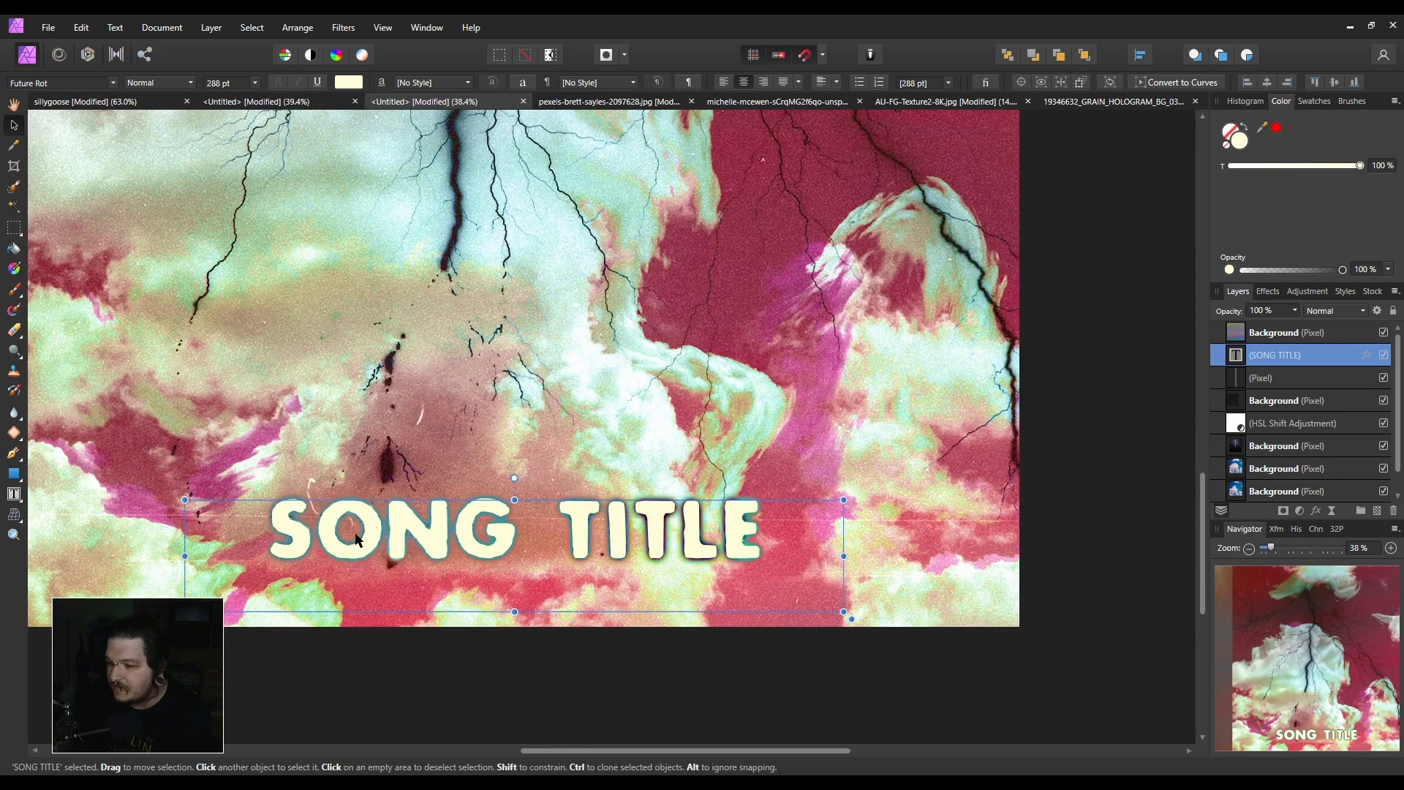
scroll(502, 487, "down", 1)
scroll(501, 488, "down", 2)
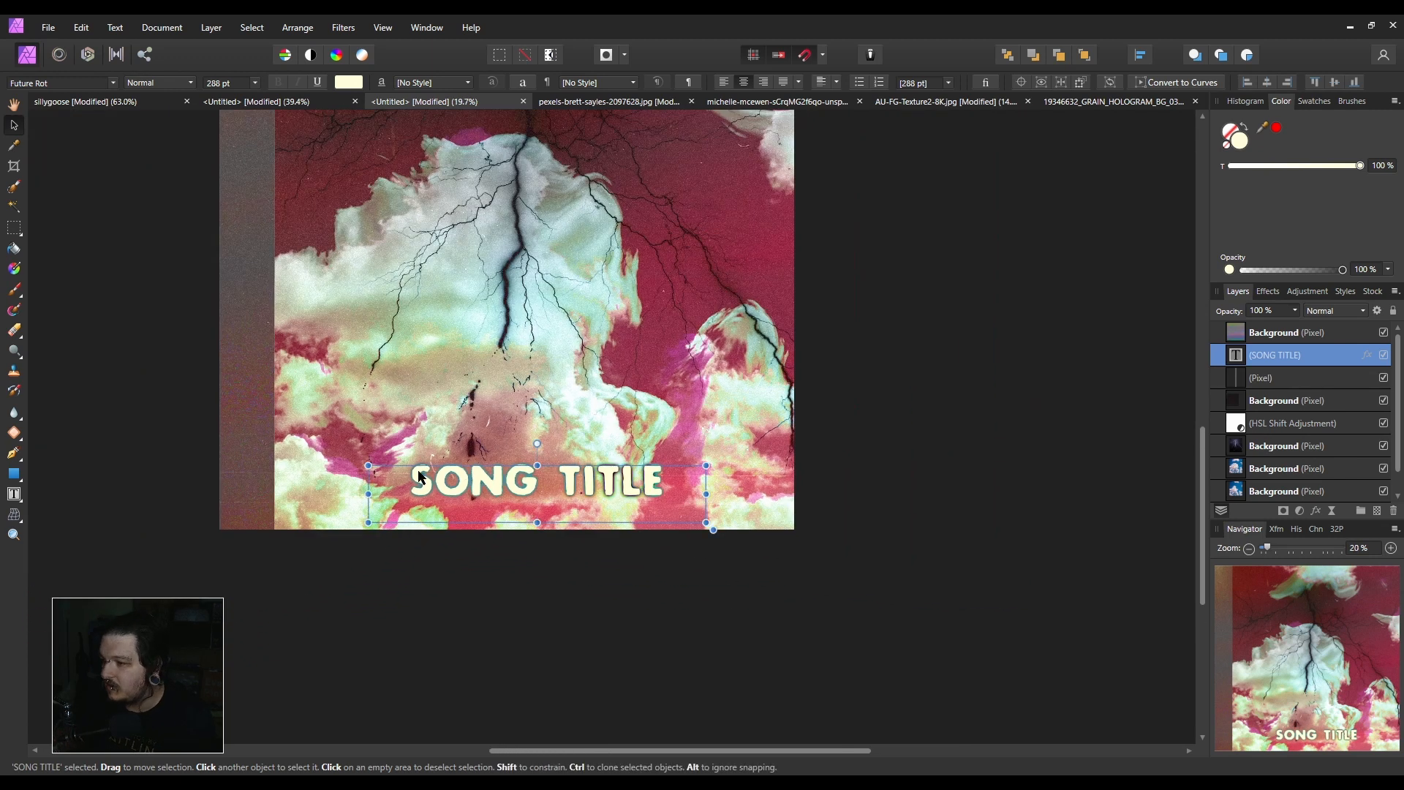
left_click(436, 484)
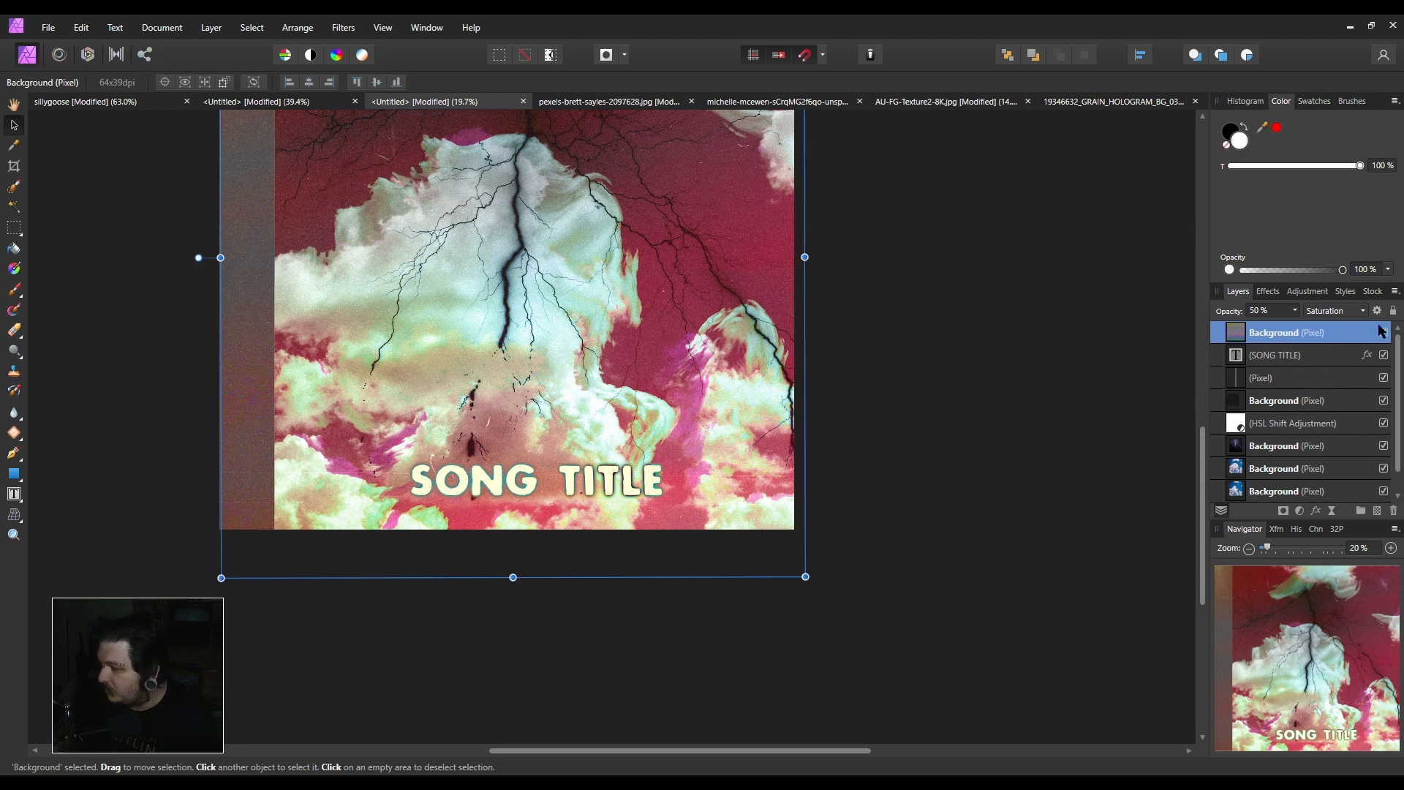
left_click(1393, 311)
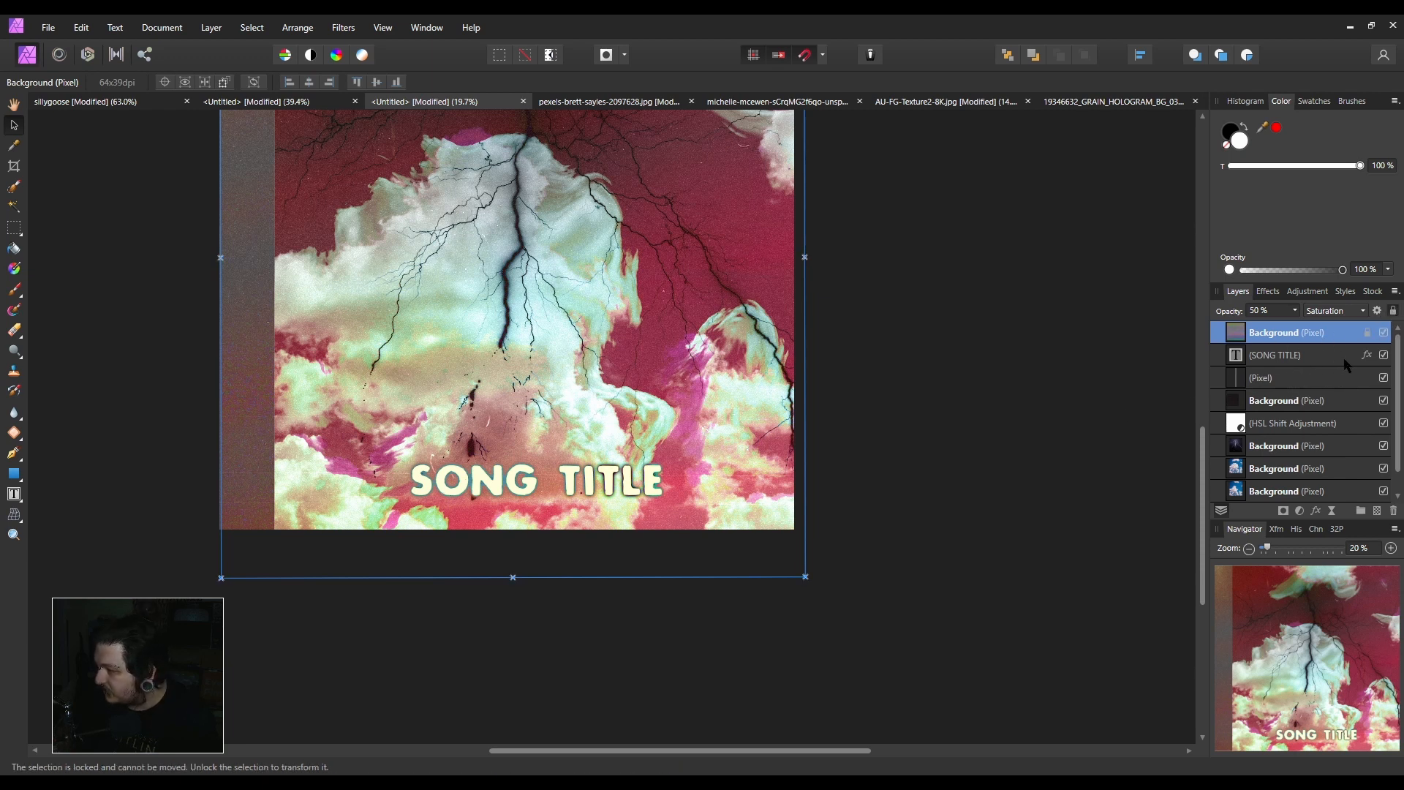
Insert spaces between the letters of SONG and after the first T of TITLE in the title text.
left_click(1334, 357)
key("t")
left_click(438, 480)
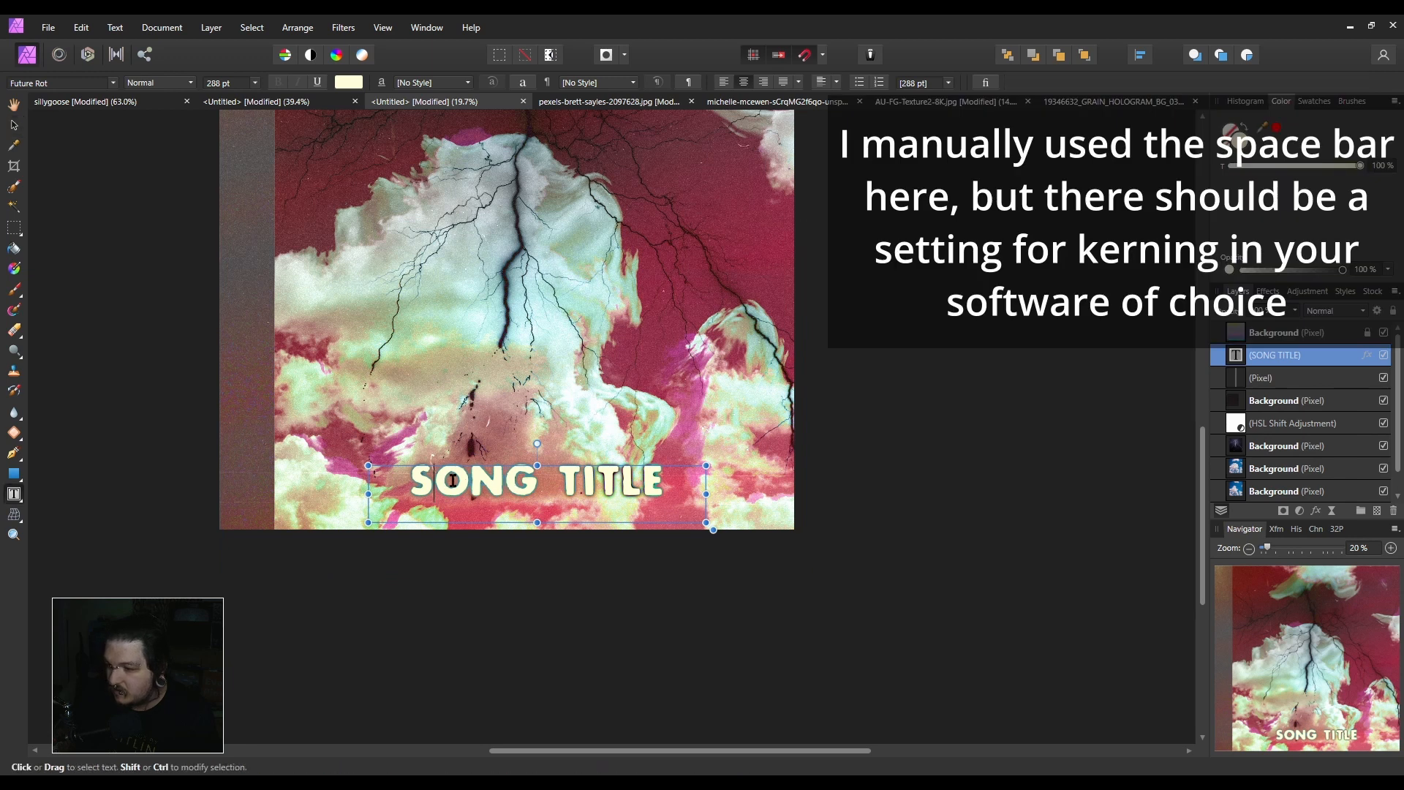
left_click(482, 481)
left_click(524, 482)
left_click(568, 483)
left_click(639, 480)
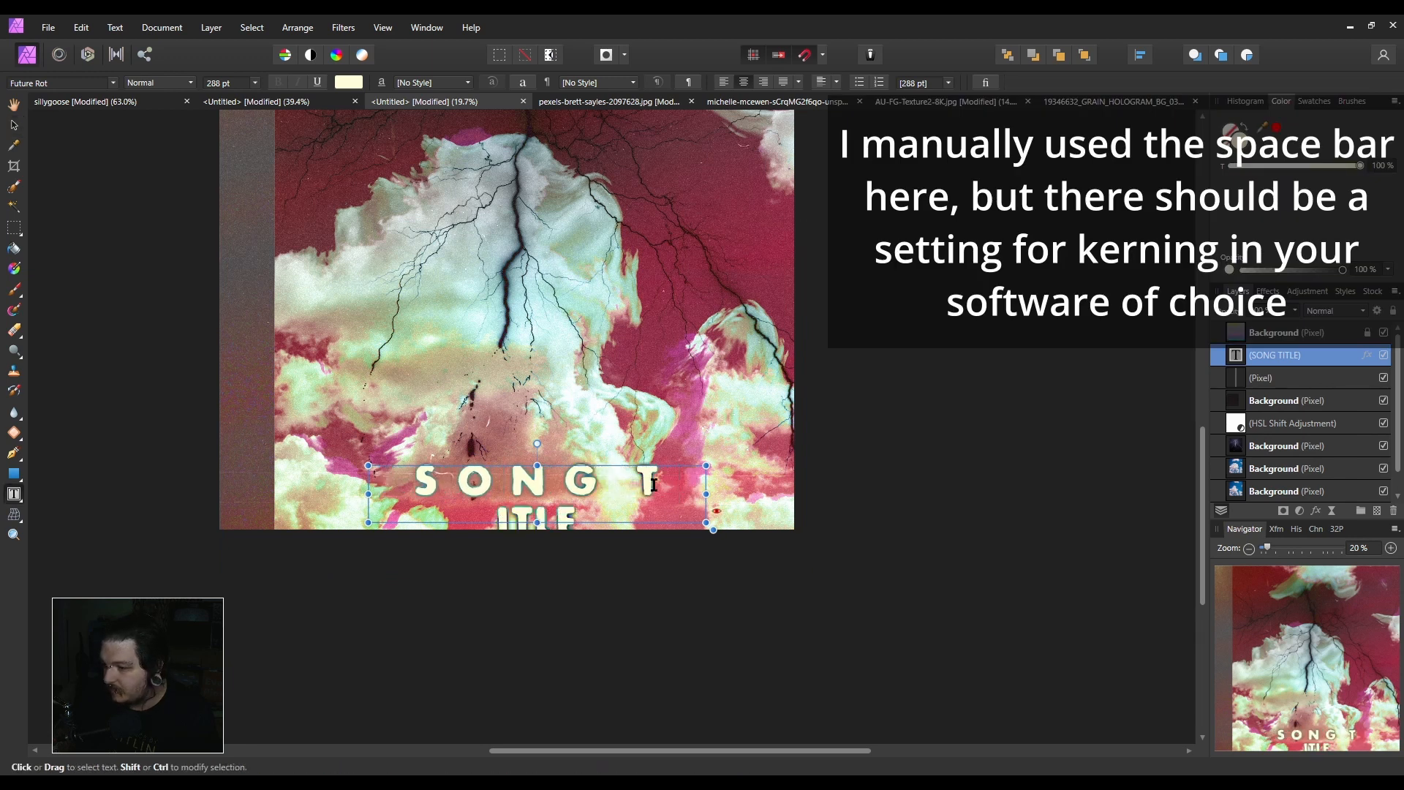
Widen the title's text frame on both sides, space out the remaining letters of TITLE and enlarge the gap between the words.
left_click_drag(706, 494, 783, 494)
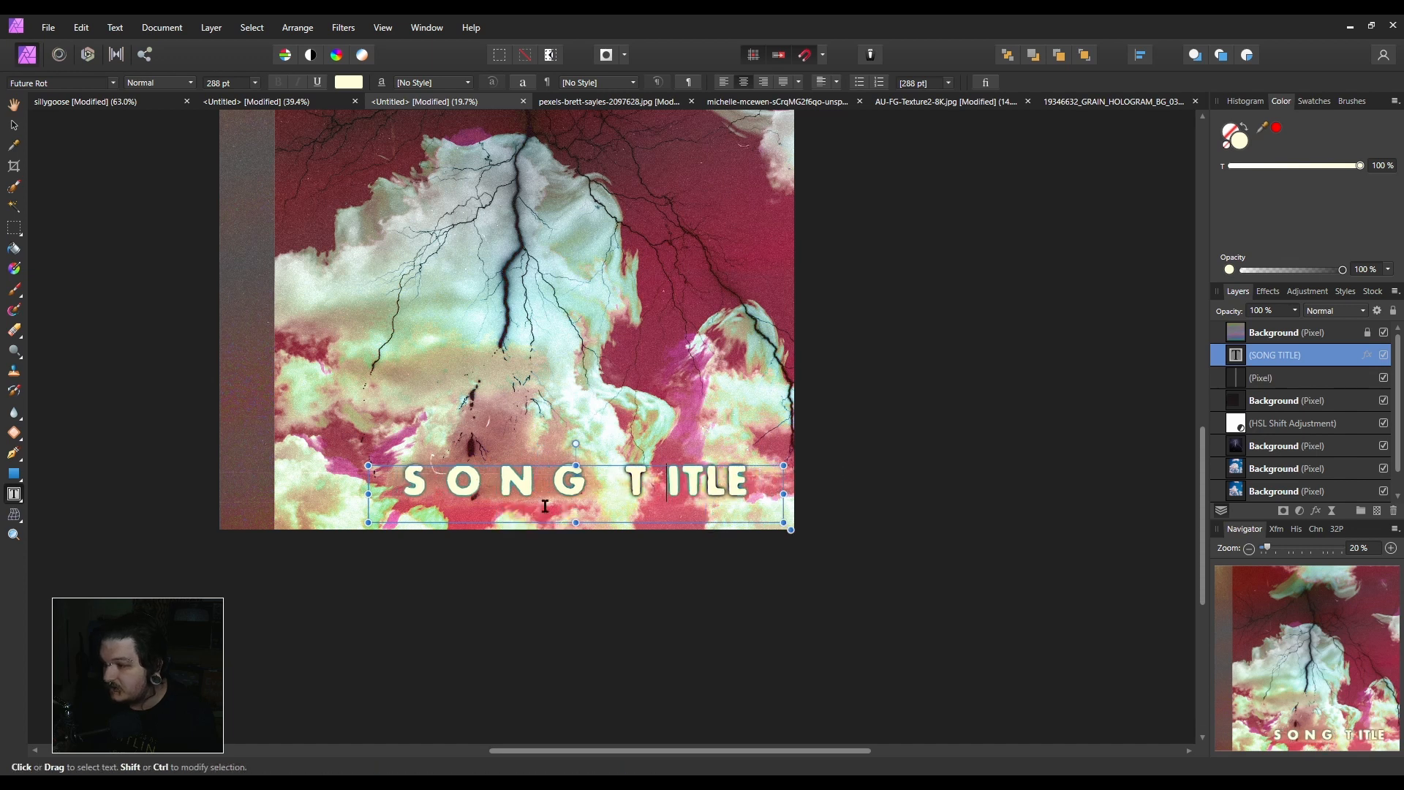
left_click_drag(368, 495, 282, 496)
left_click(638, 480)
left_click(668, 480)
left_click(699, 481)
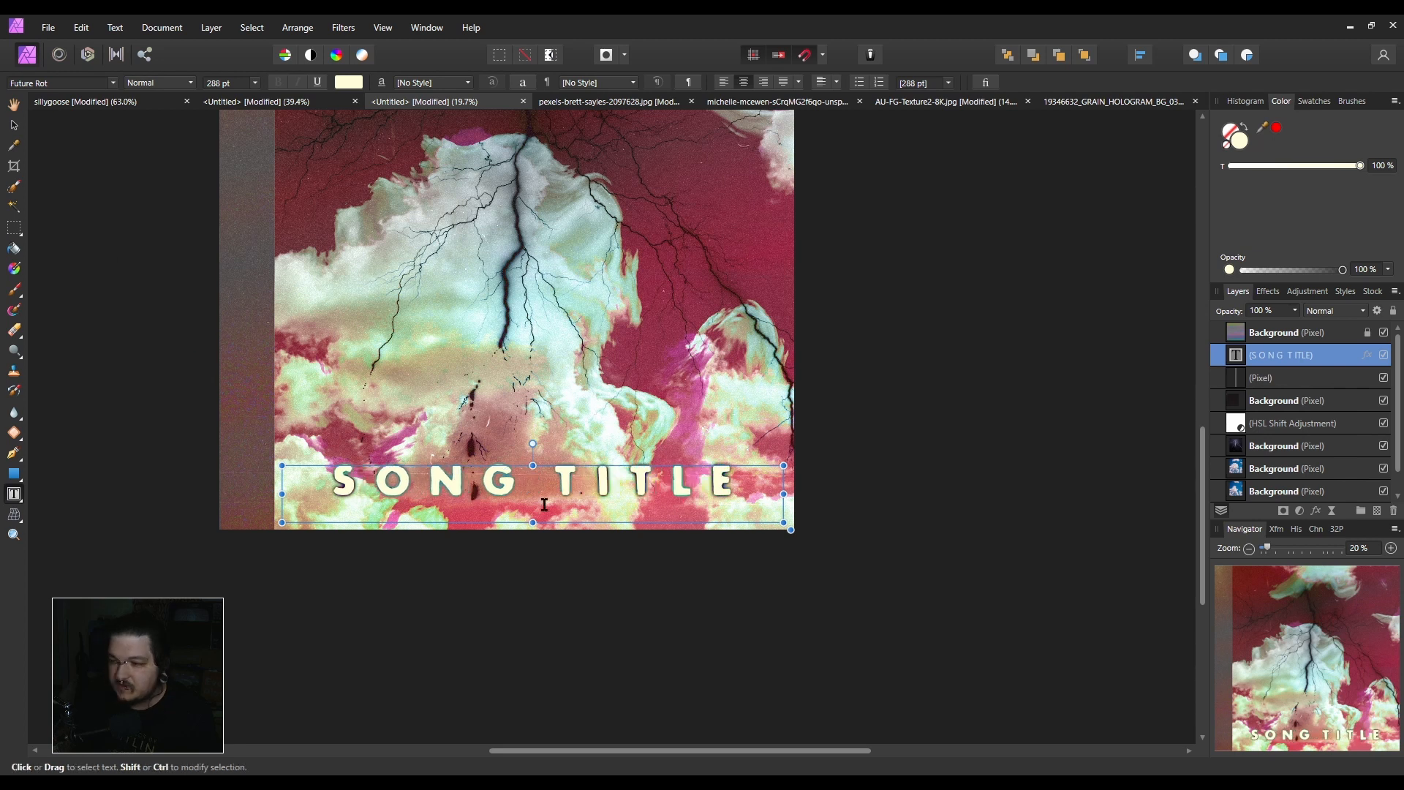
left_click(535, 480)
Move the spaced-out title slightly down and to the right, and deselect it.
left_click(14, 126)
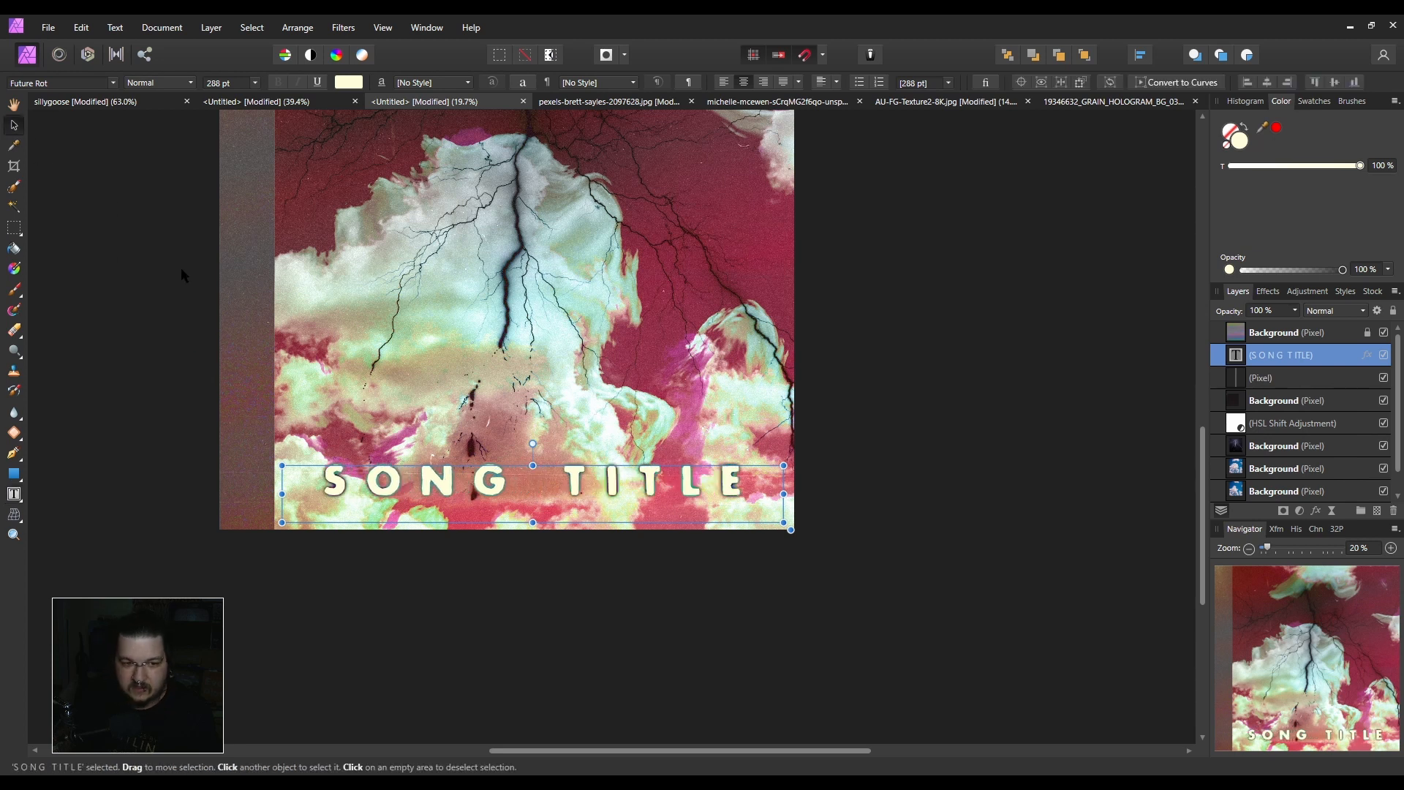
left_click_drag(438, 483, 448, 489)
left_click(567, 627)
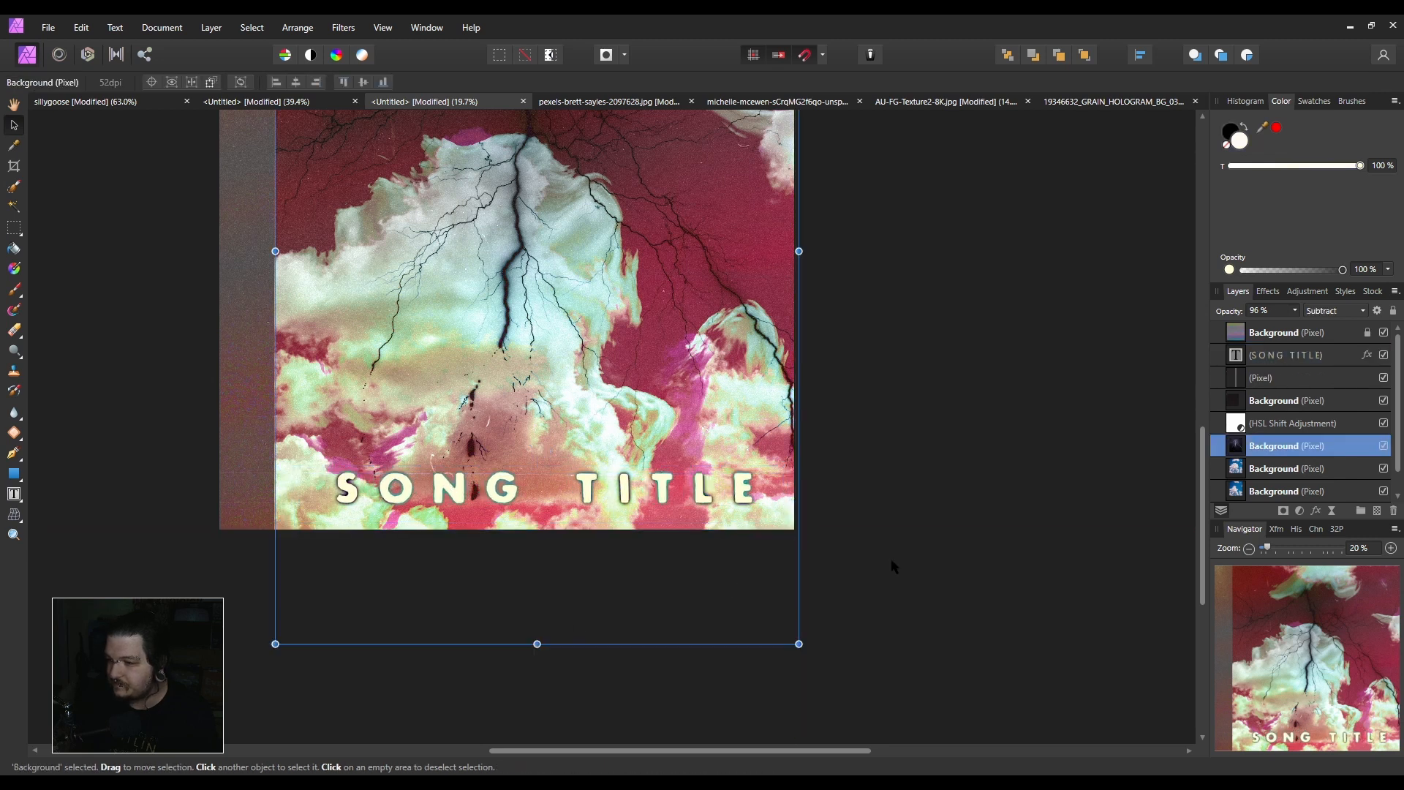
scroll(991, 569, "down", 3)
left_click_drag(990, 569, 906, 603)
left_click_drag(645, 579, 631, 583)
key("ctrl+z")
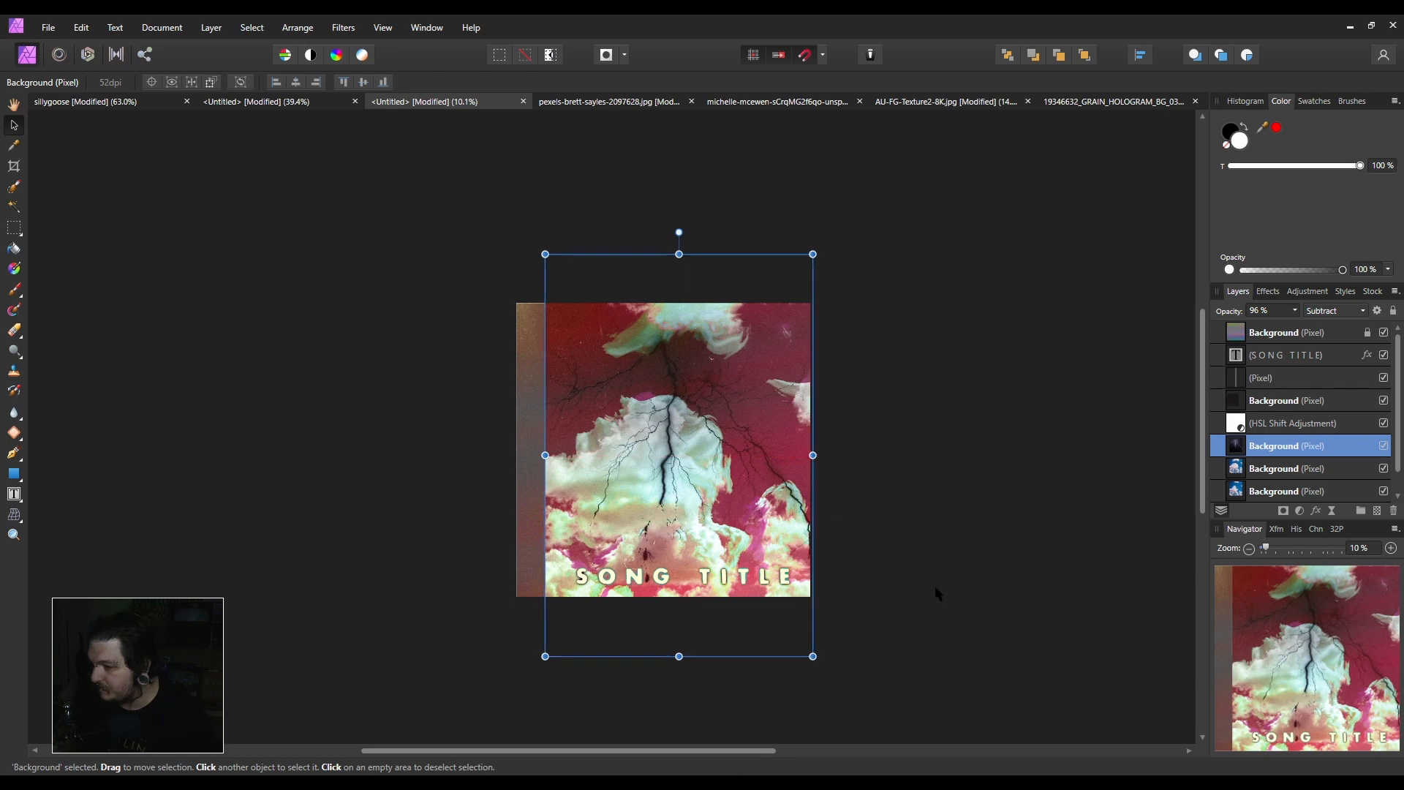
Preview the Difference blend mode on the SONG TITLE text layer without applying it, and deselect the text.
left_click(1306, 355)
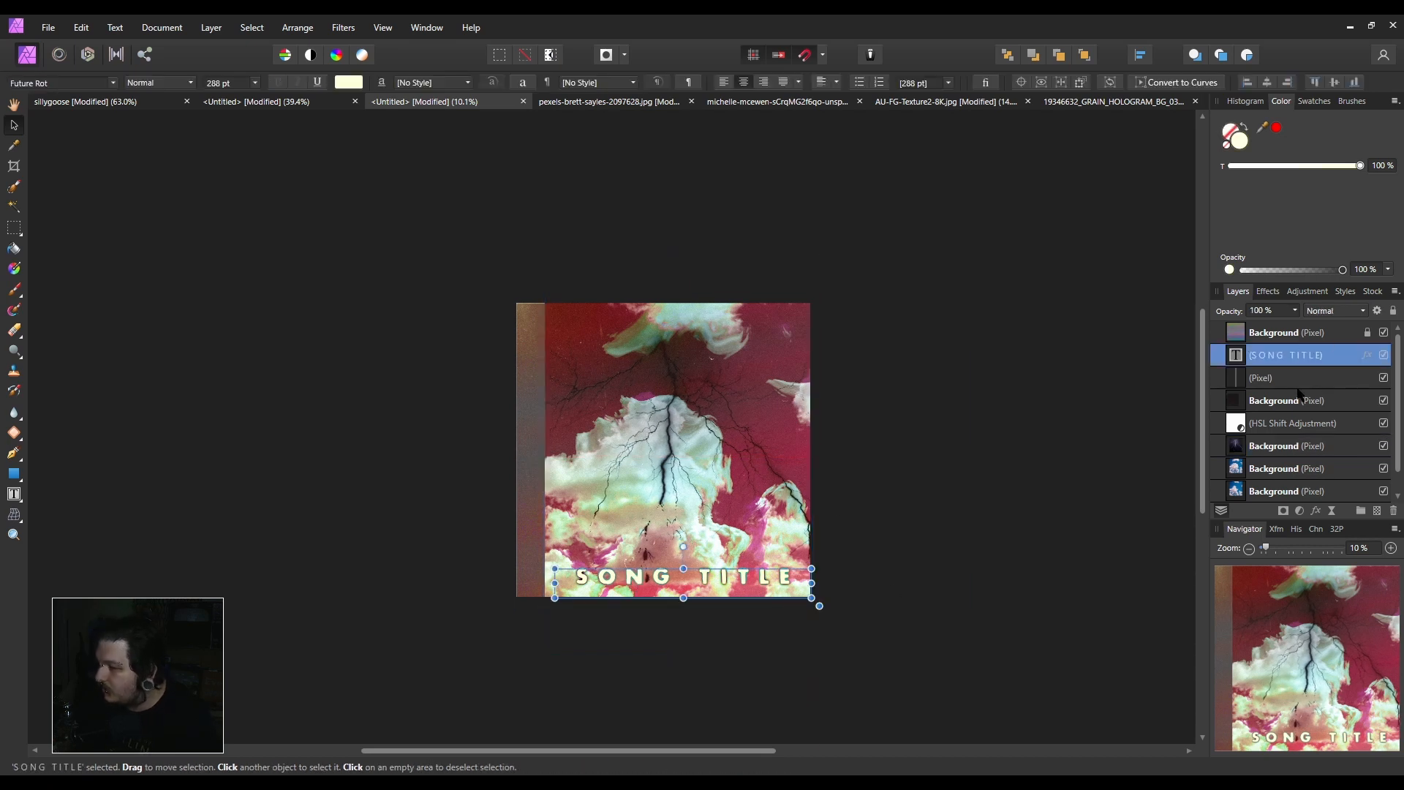
left_click(1335, 310)
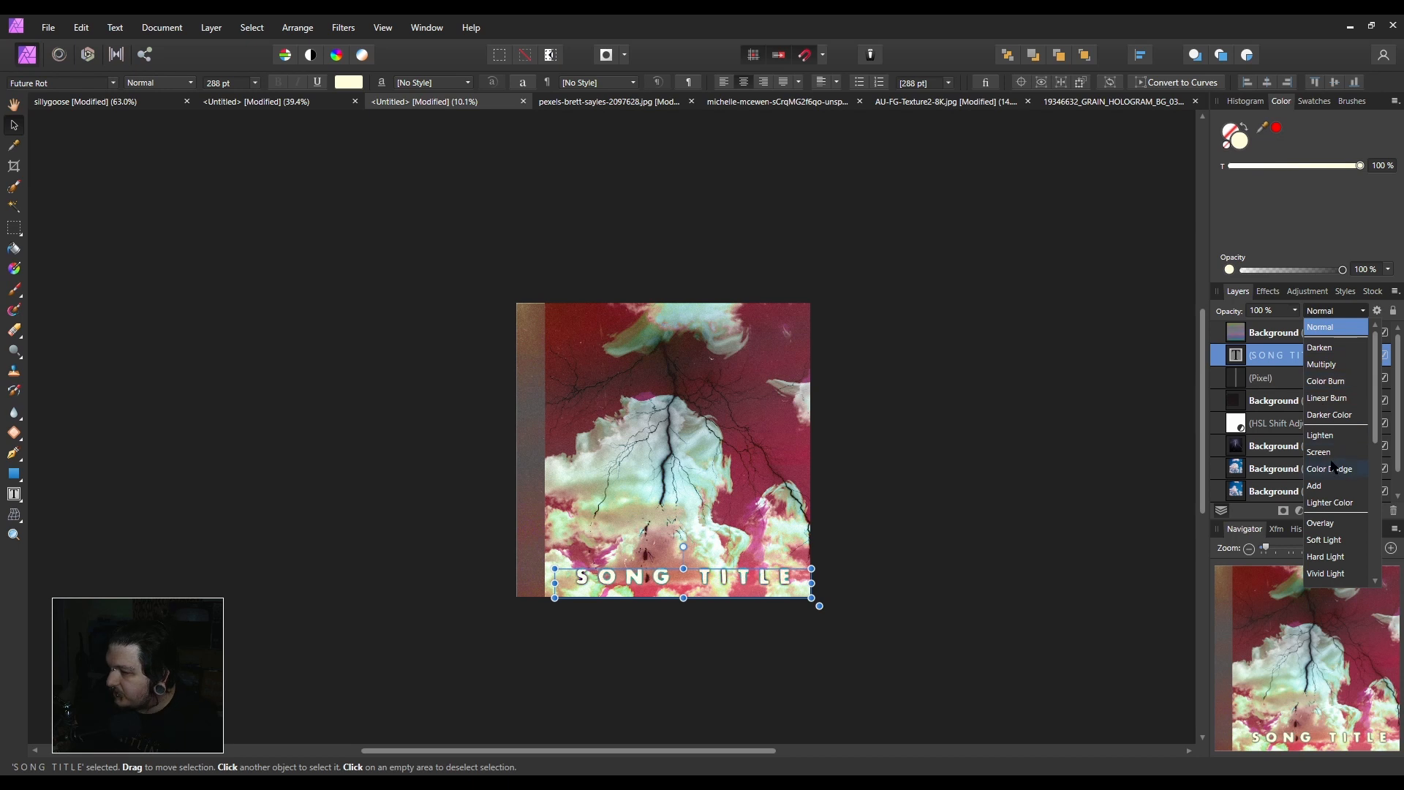
scroll(1333, 541, "down", 2)
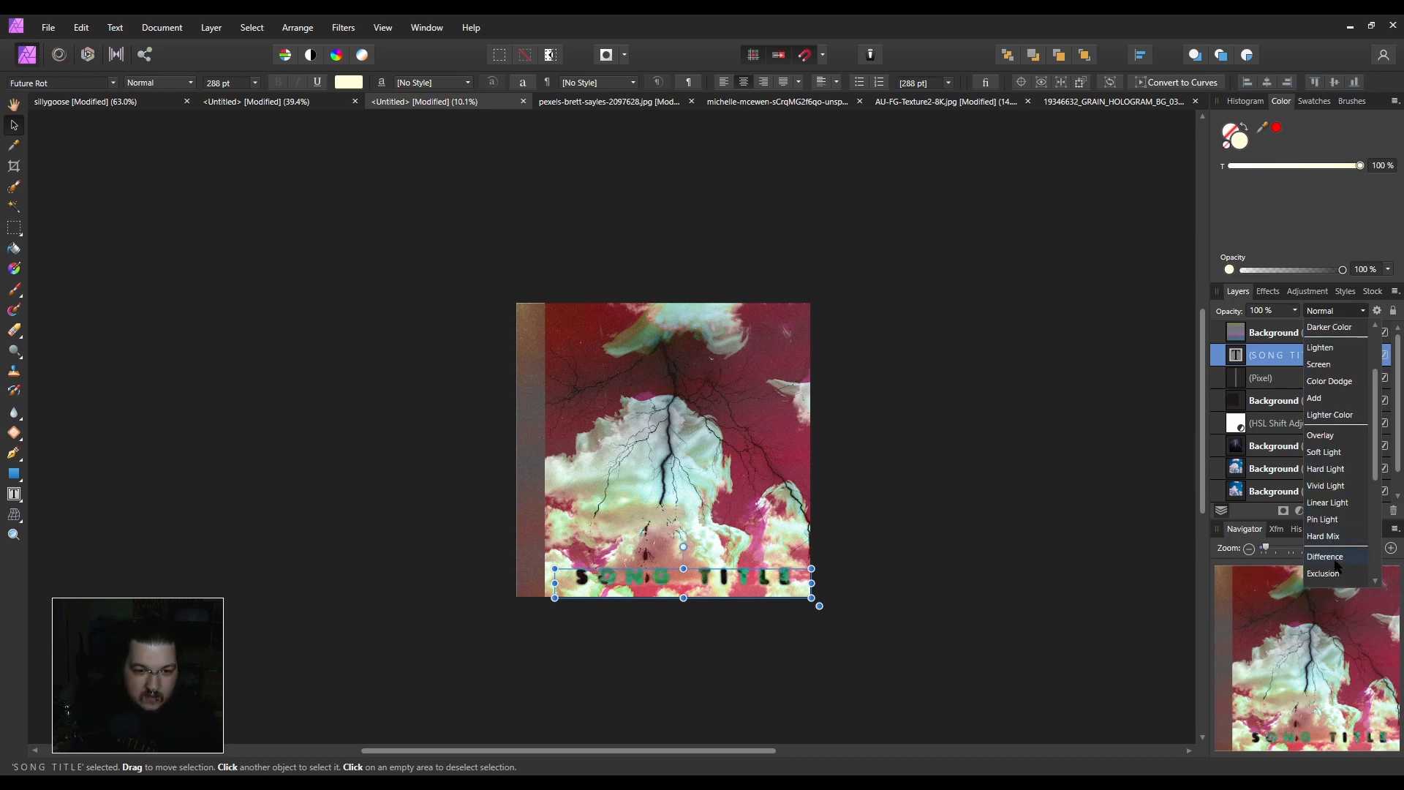
left_click(1081, 370)
left_click(1069, 382)
Try a tall, narrow rectangular marquee selection inside the side strip on the strip's pixel layer.
scroll(929, 464, "up", 3)
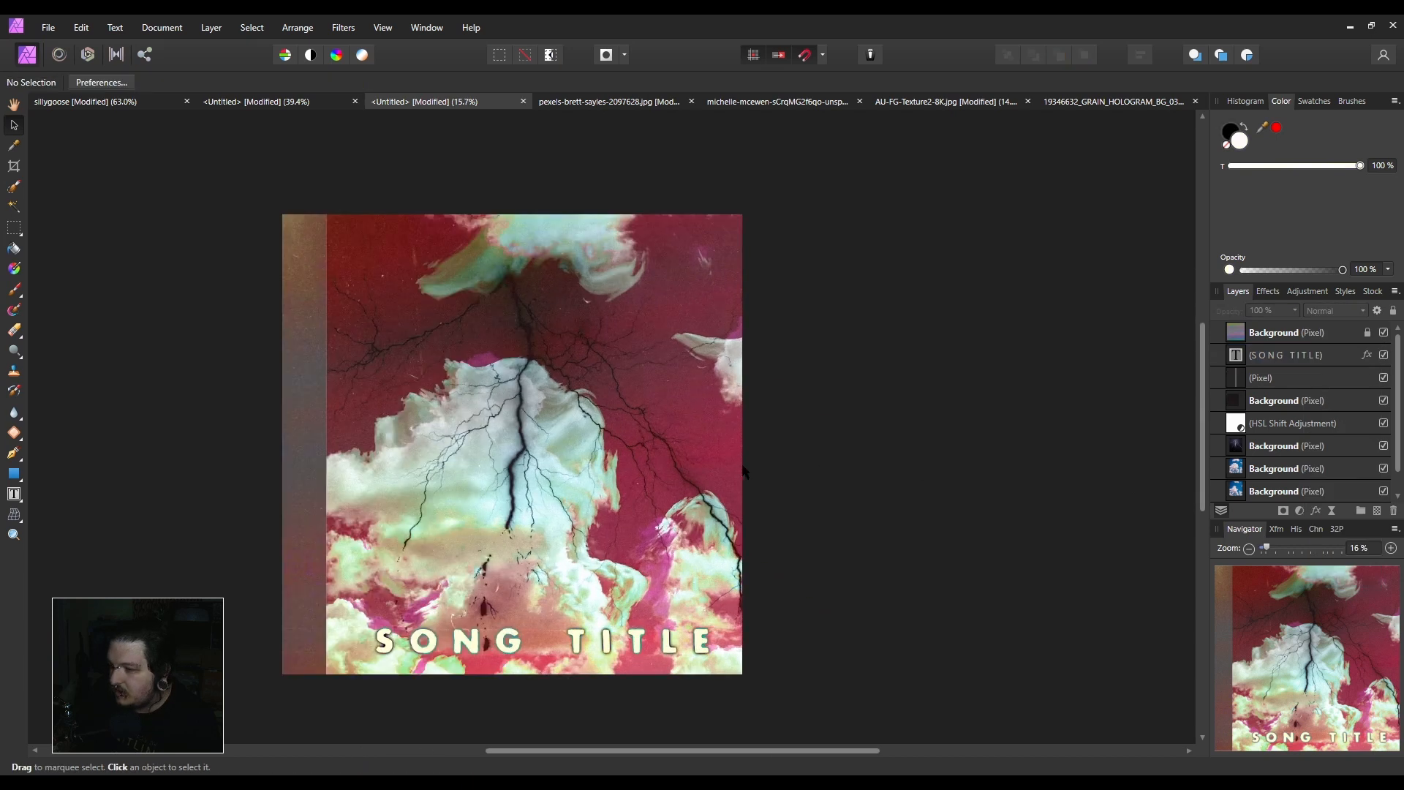
left_click_drag(645, 328, 679, 311)
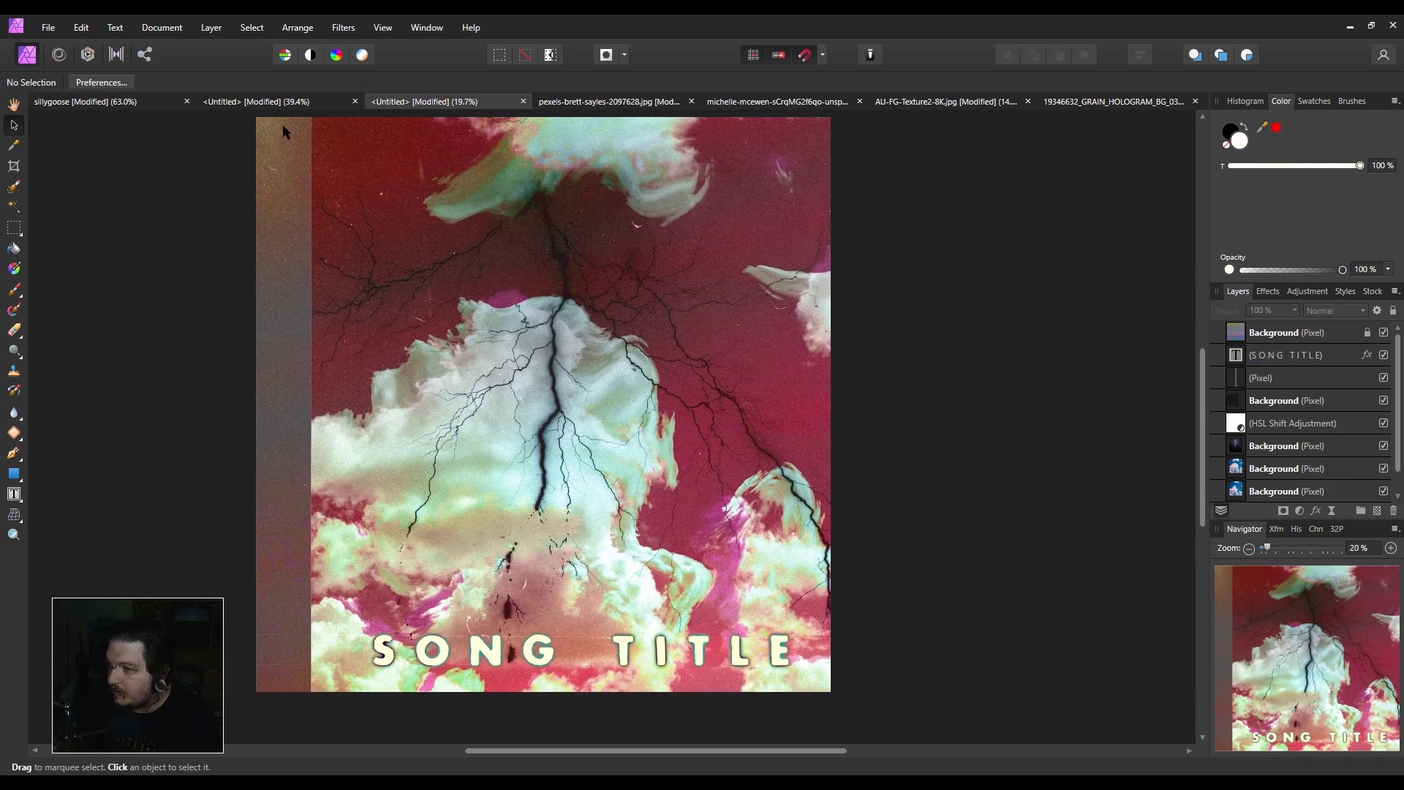
left_click_drag(281, 129, 336, 162)
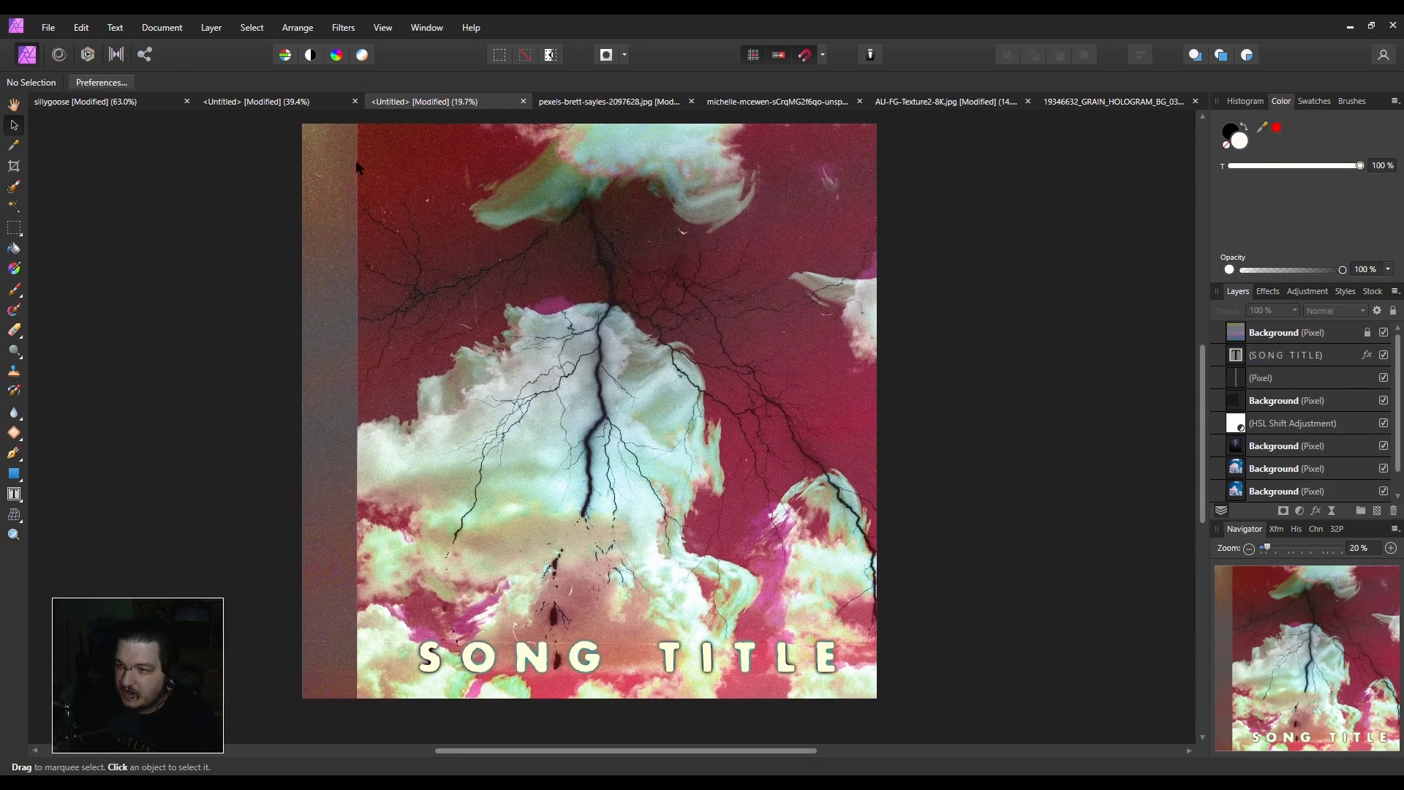
right_click(18, 234)
left_click(318, 134)
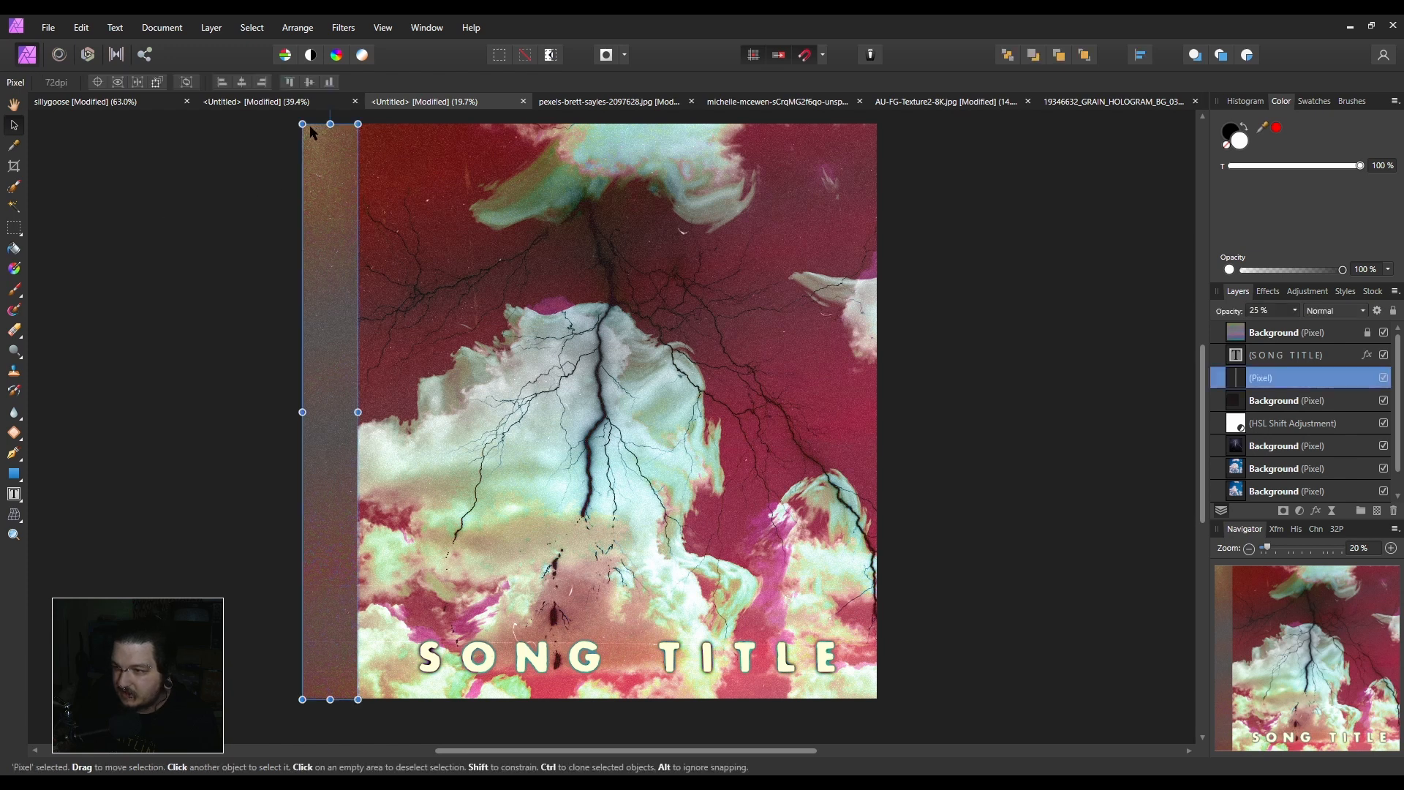
left_click(16, 231)
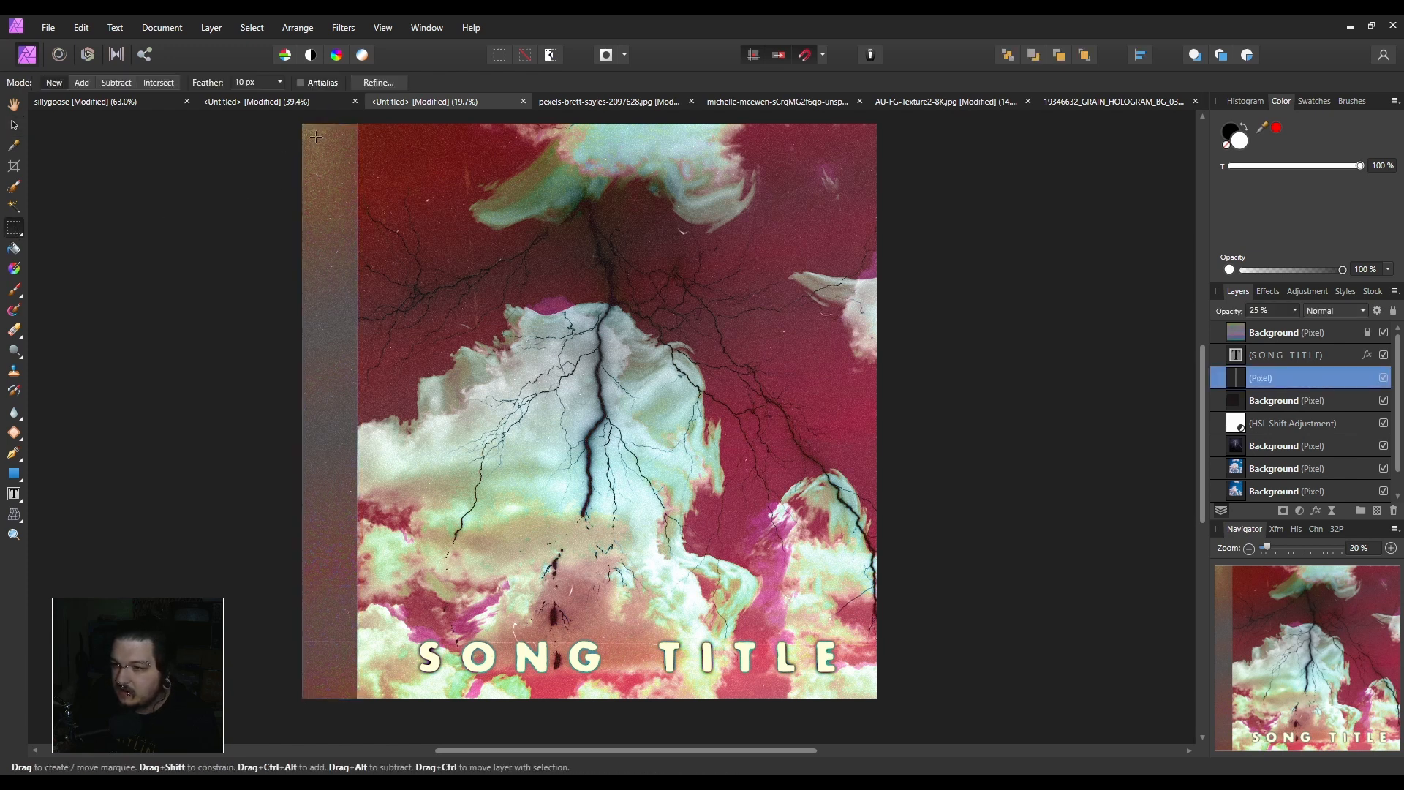
left_click_drag(353, 177, 347, 688)
Add a new pixel layer above the locked holographic texture layer and clear the marquee selection.
left_click(14, 289)
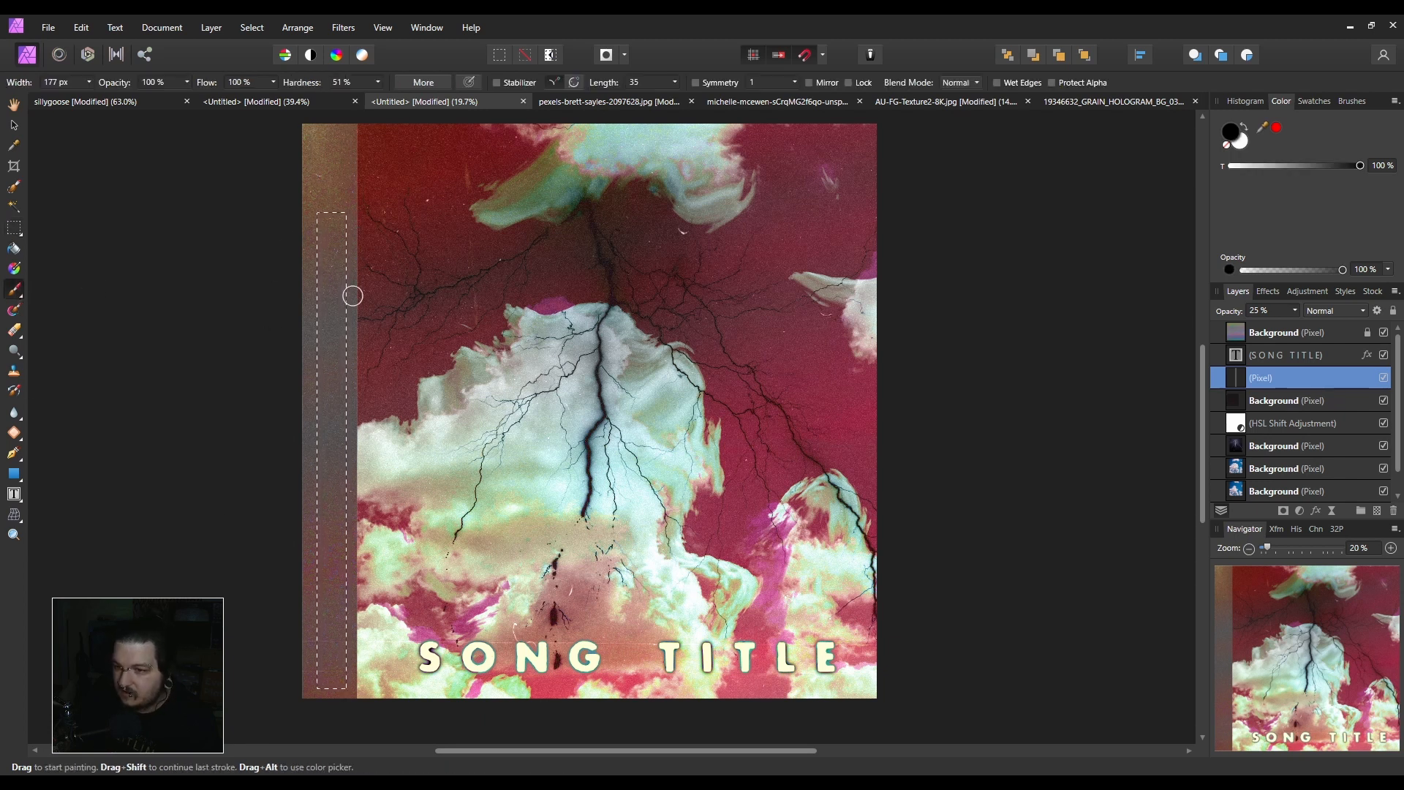
left_click(1287, 332)
left_click(212, 28)
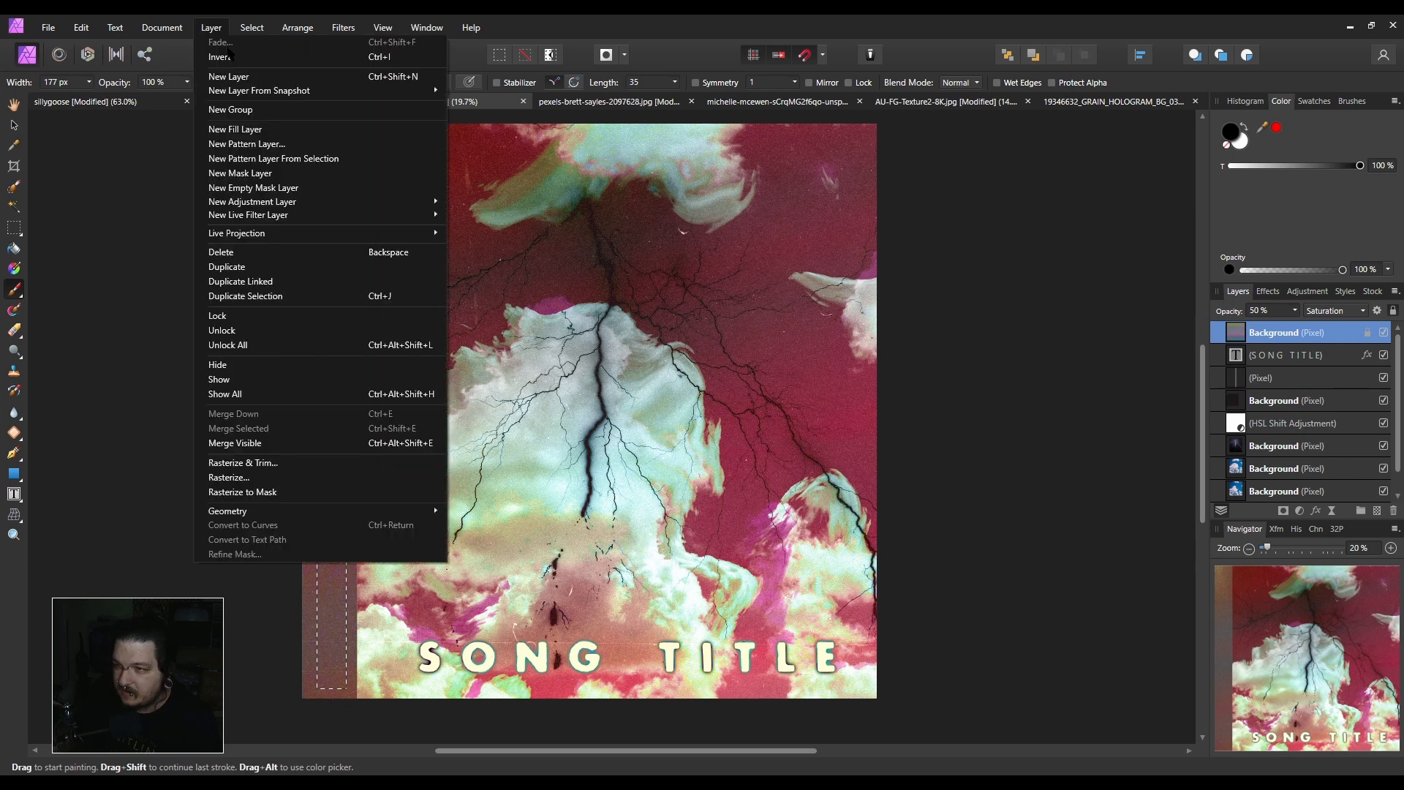
left_click(229, 77)
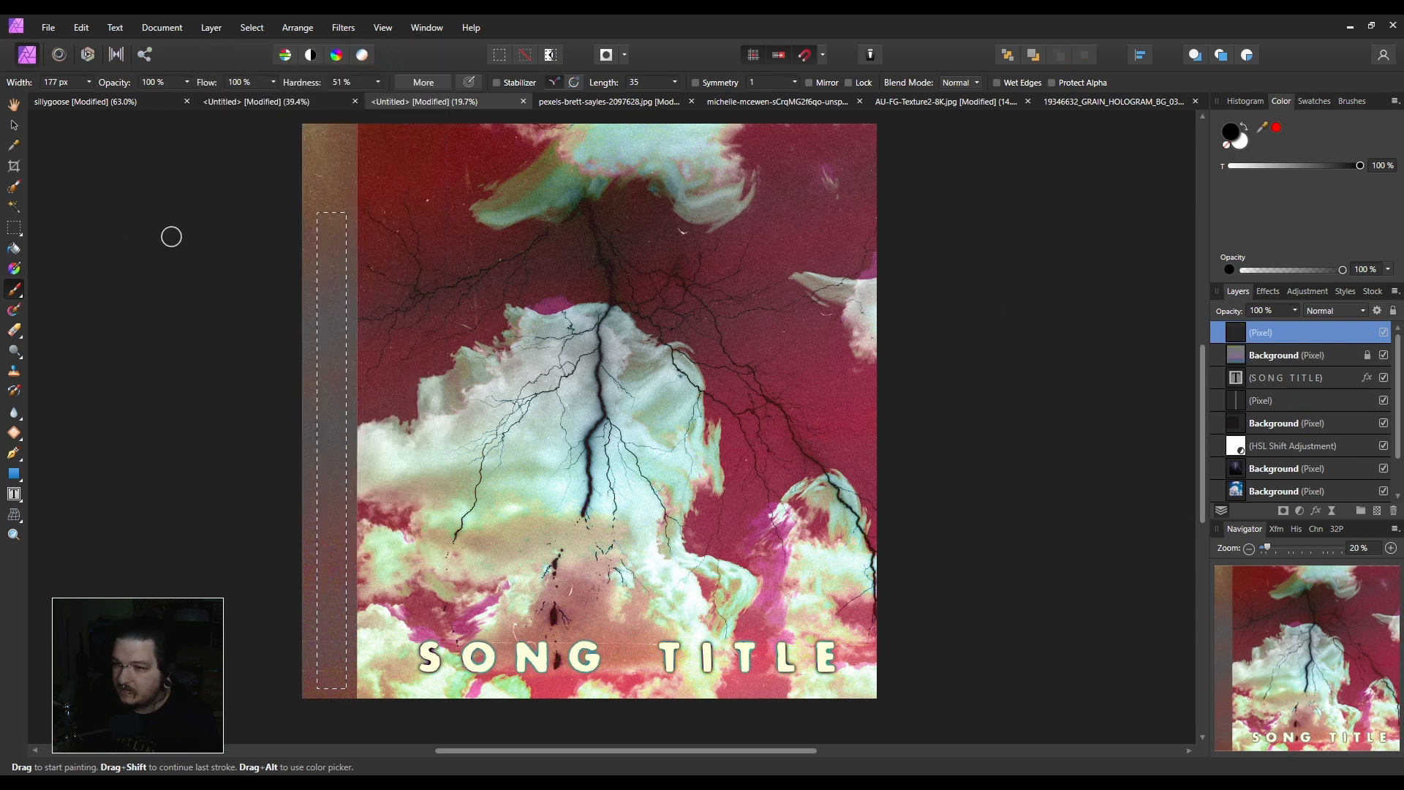
key("ctrl+d")
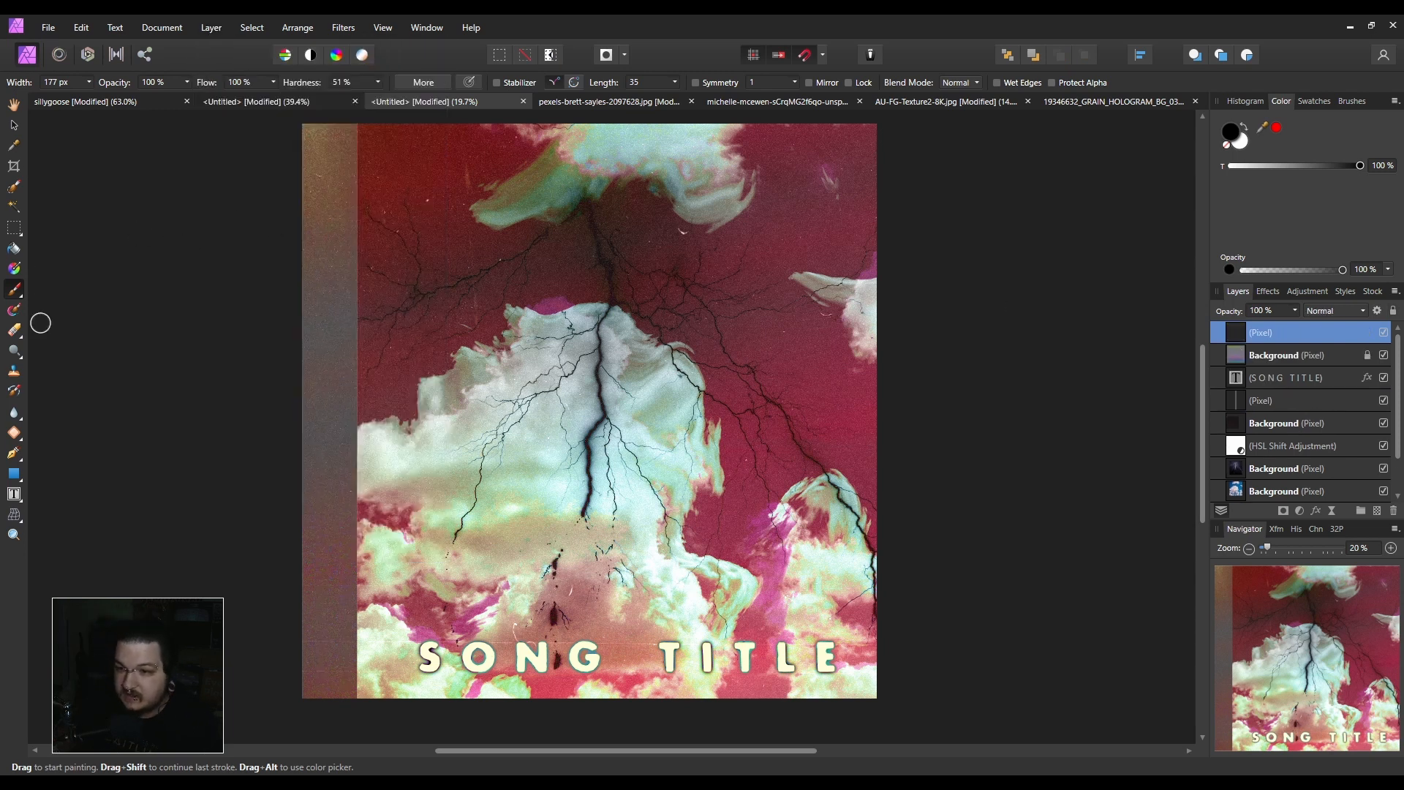
Set up the Paint Brush with a width of 3 px and white as the painting colour.
right_click(14, 293)
left_click(14, 331)
right_click(14, 330)
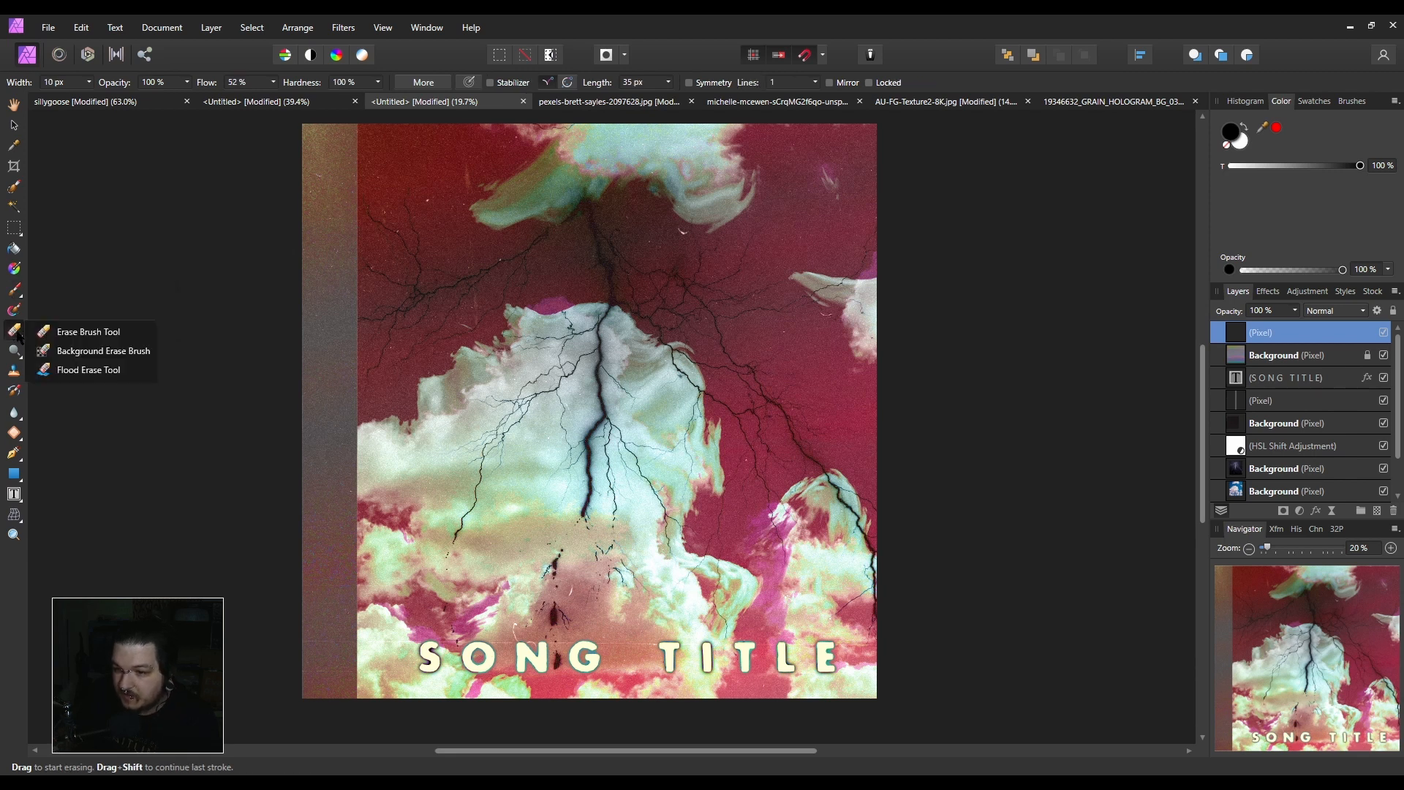
left_click(61, 351)
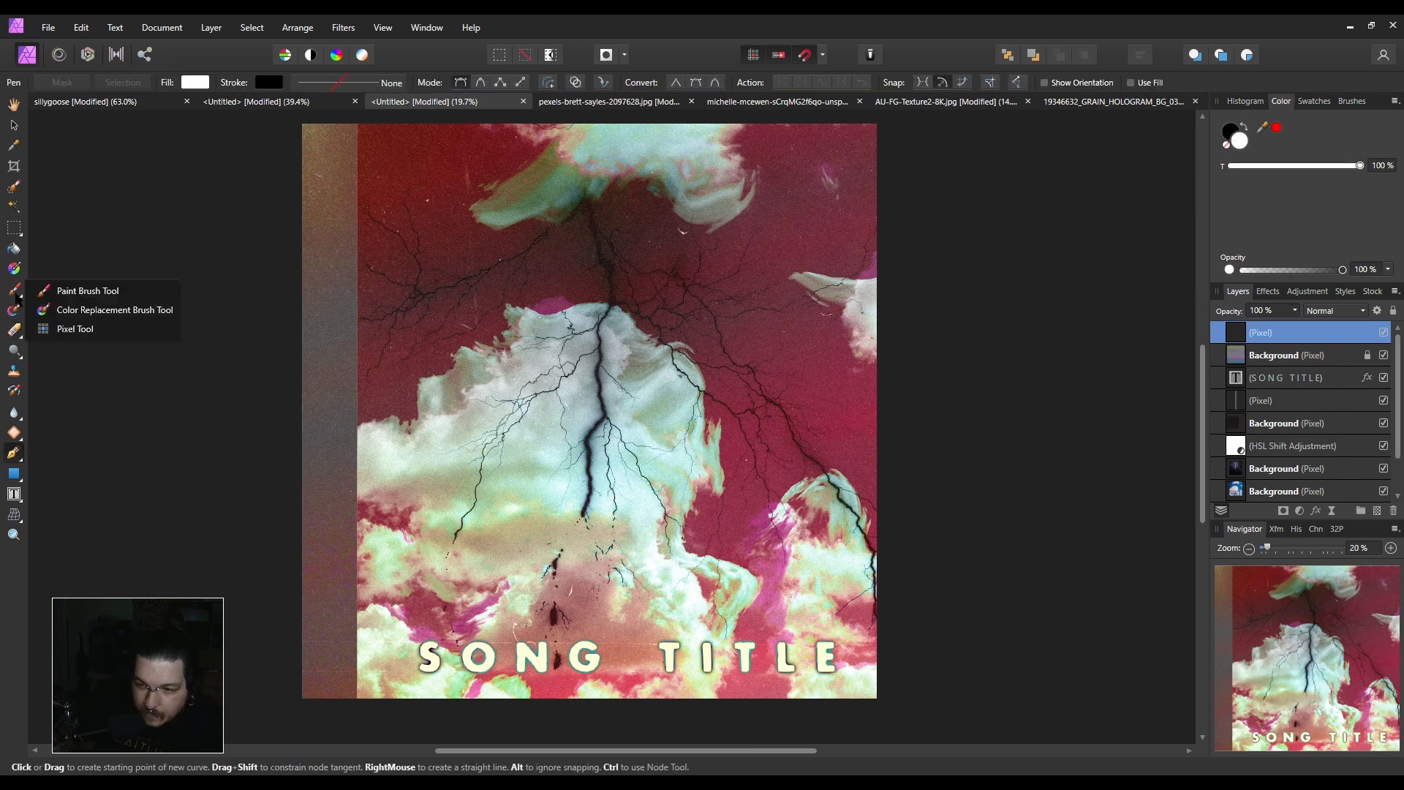
left_click(80, 291)
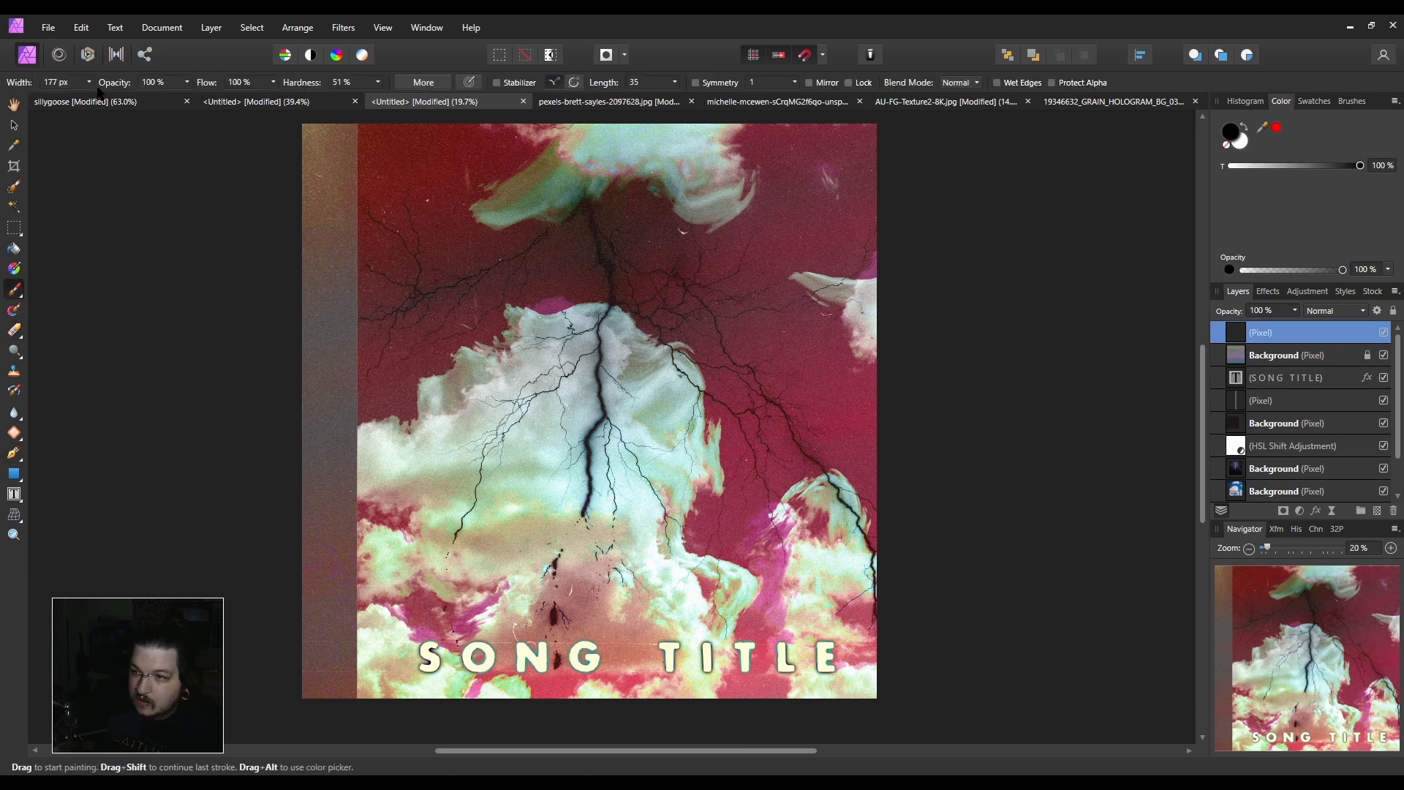
left_click(88, 82)
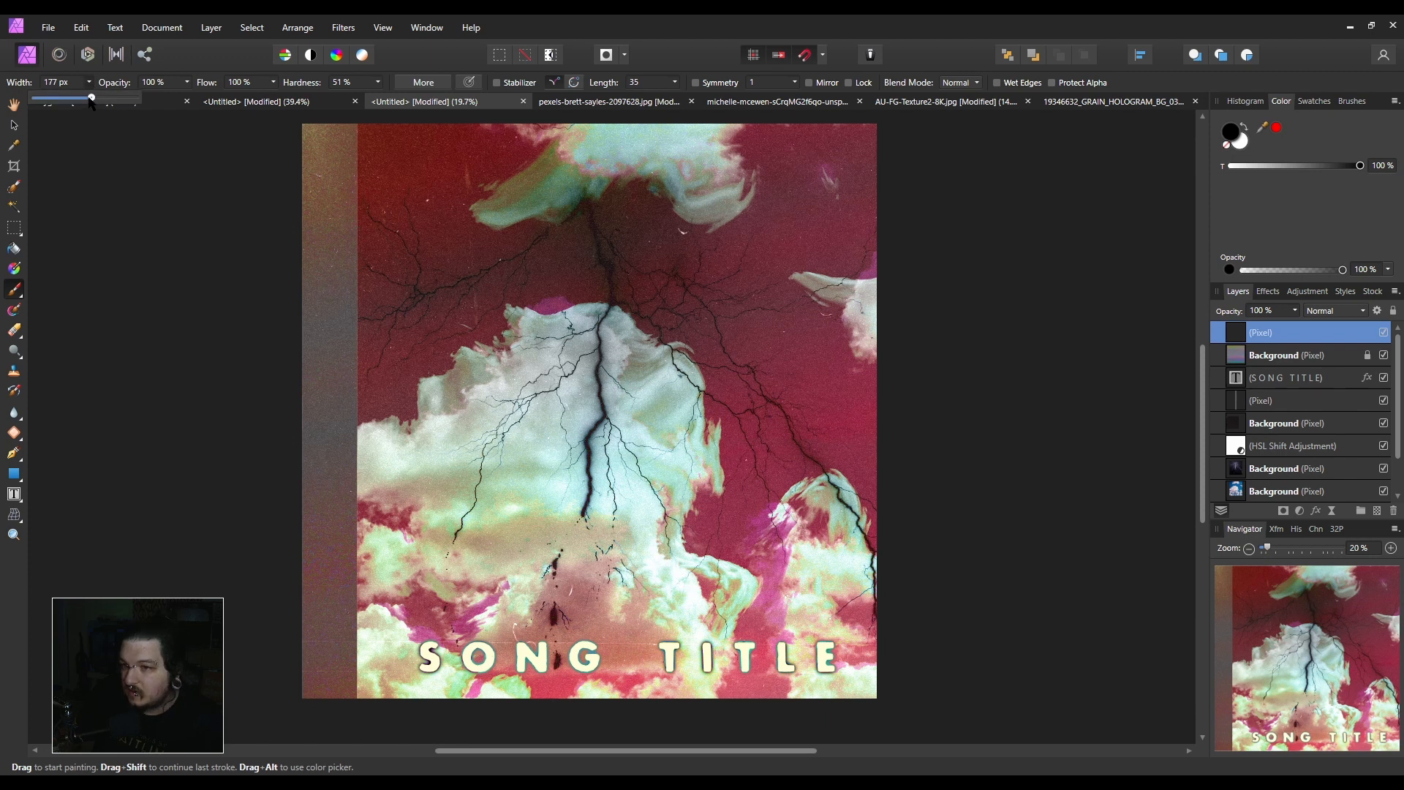
left_click_drag(87, 101, 38, 107)
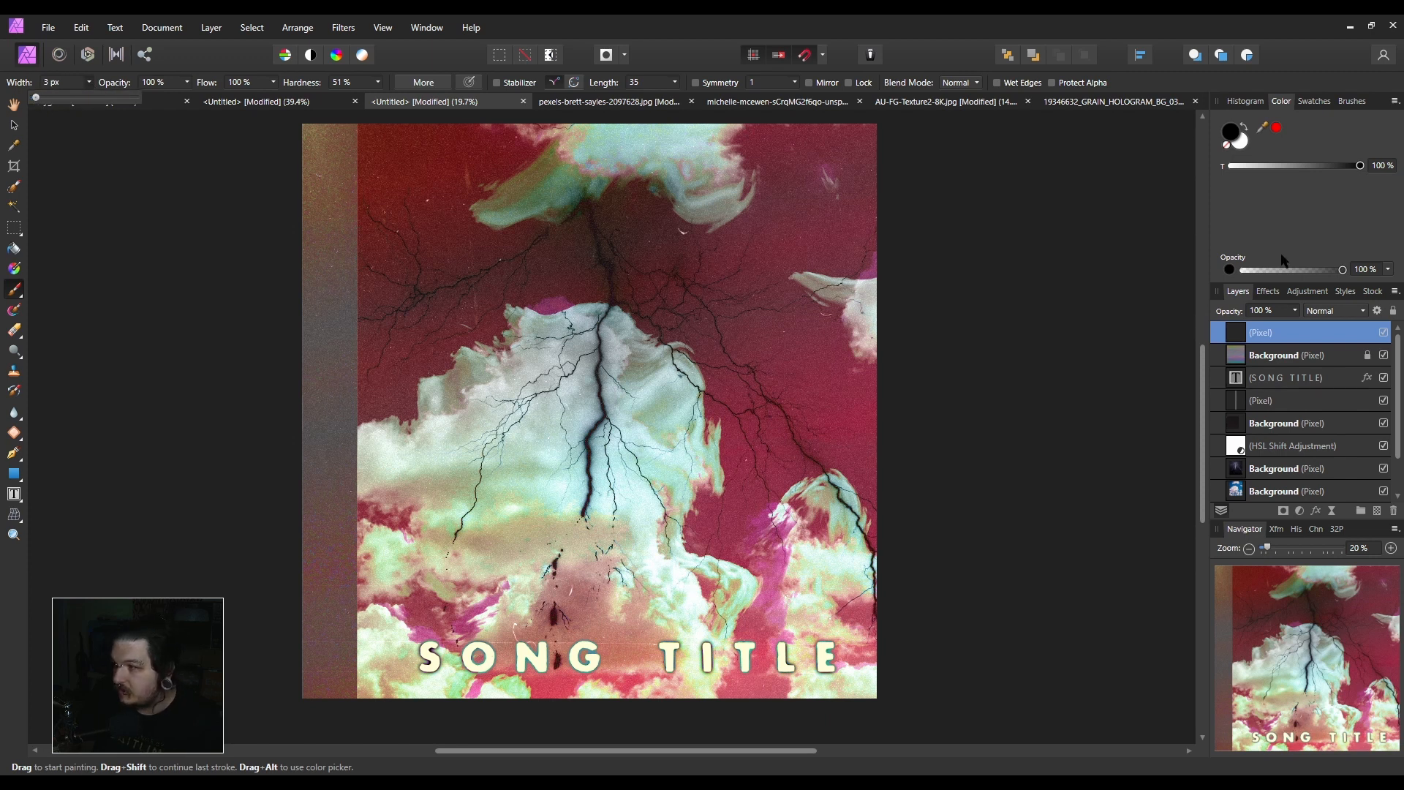
left_click(1241, 141)
double_click(1241, 141)
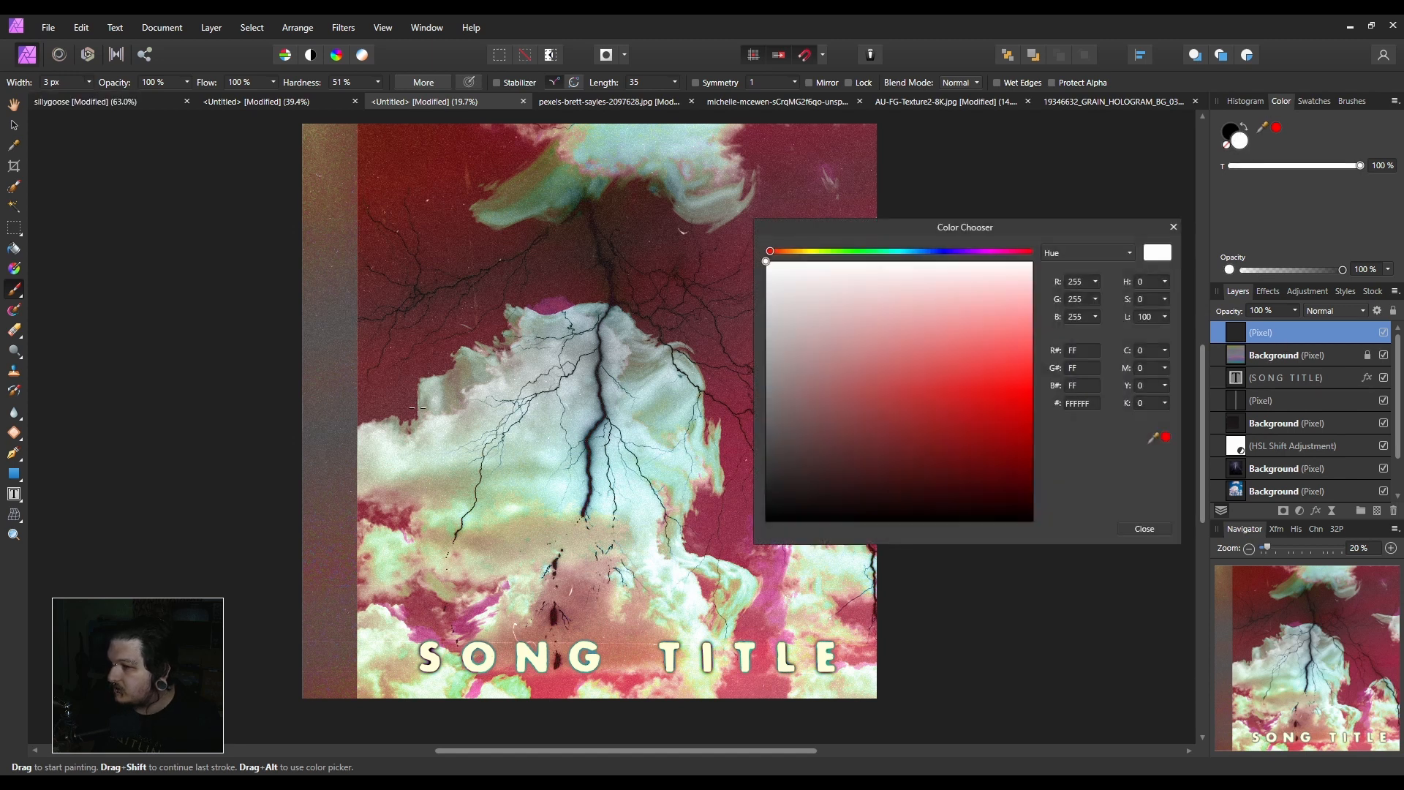
left_click(1145, 529)
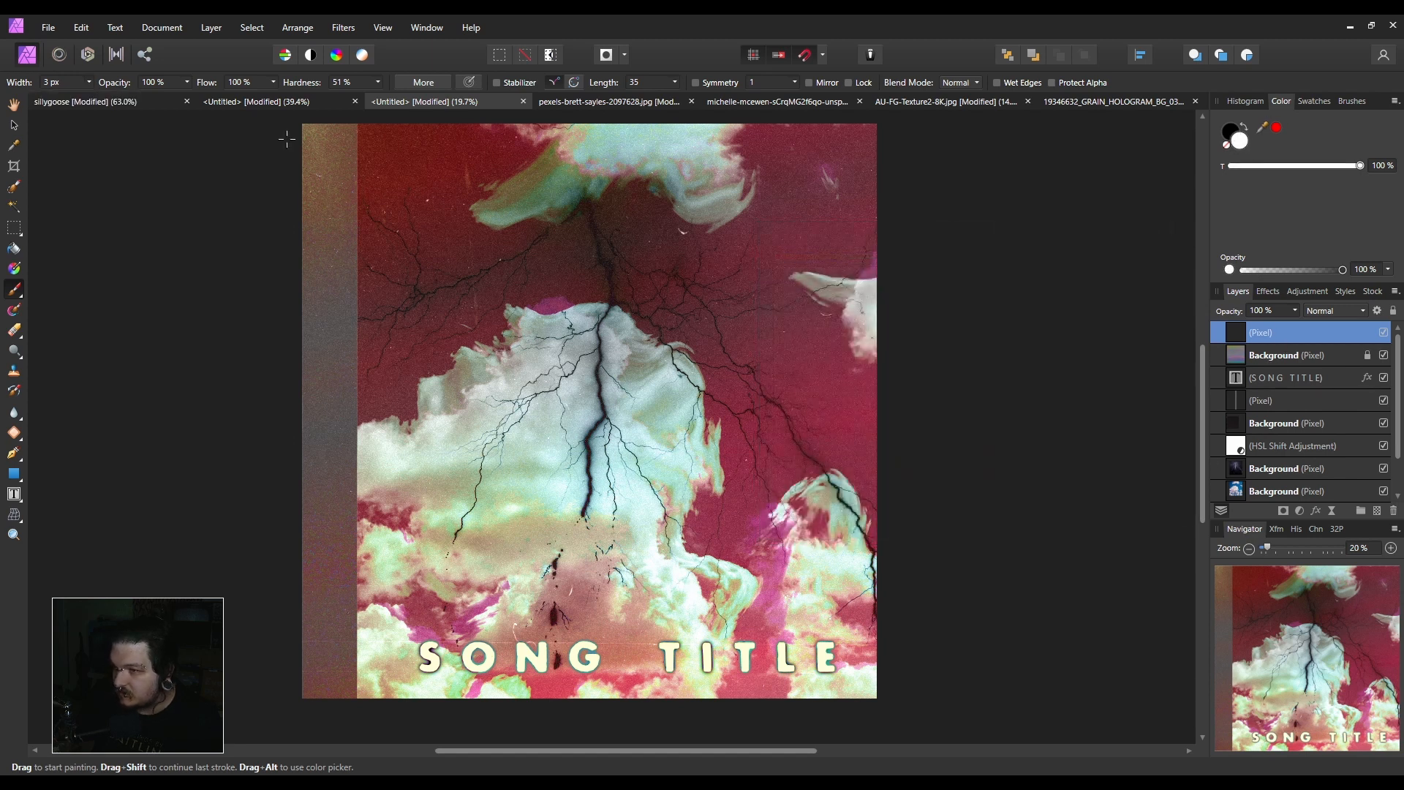
Scribble thin wavy white lines up the side strip and a dense tangle over the artwork's lower-left corner up to the title.
mouse_move(338, 643)
left_mouse_down()
mouse_move(307, 699)
mouse_move(345, 648)
mouse_move(330, 609)
mouse_move(320, 647)
mouse_move(342, 629)
left_mouse_up()
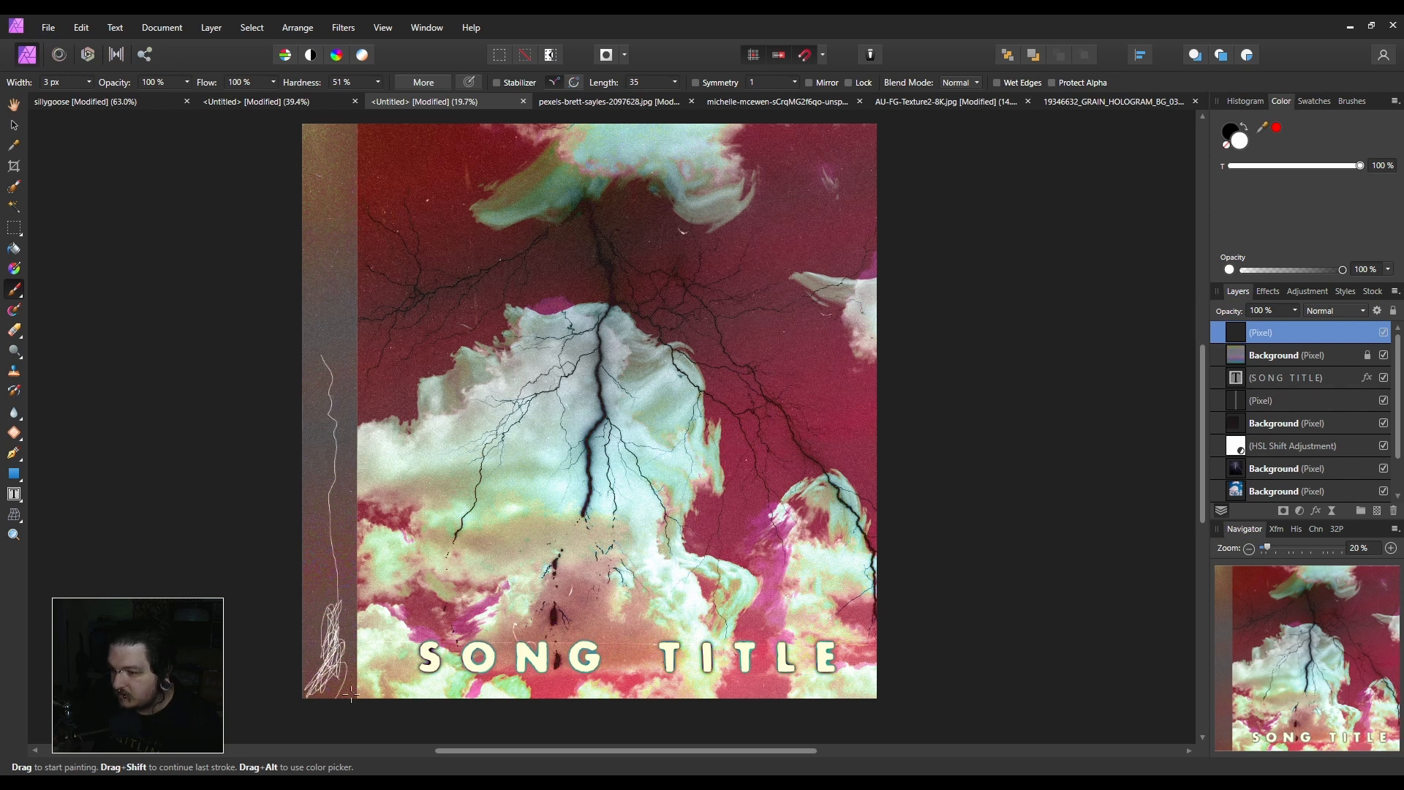
left_click_drag(318, 575, 326, 366)
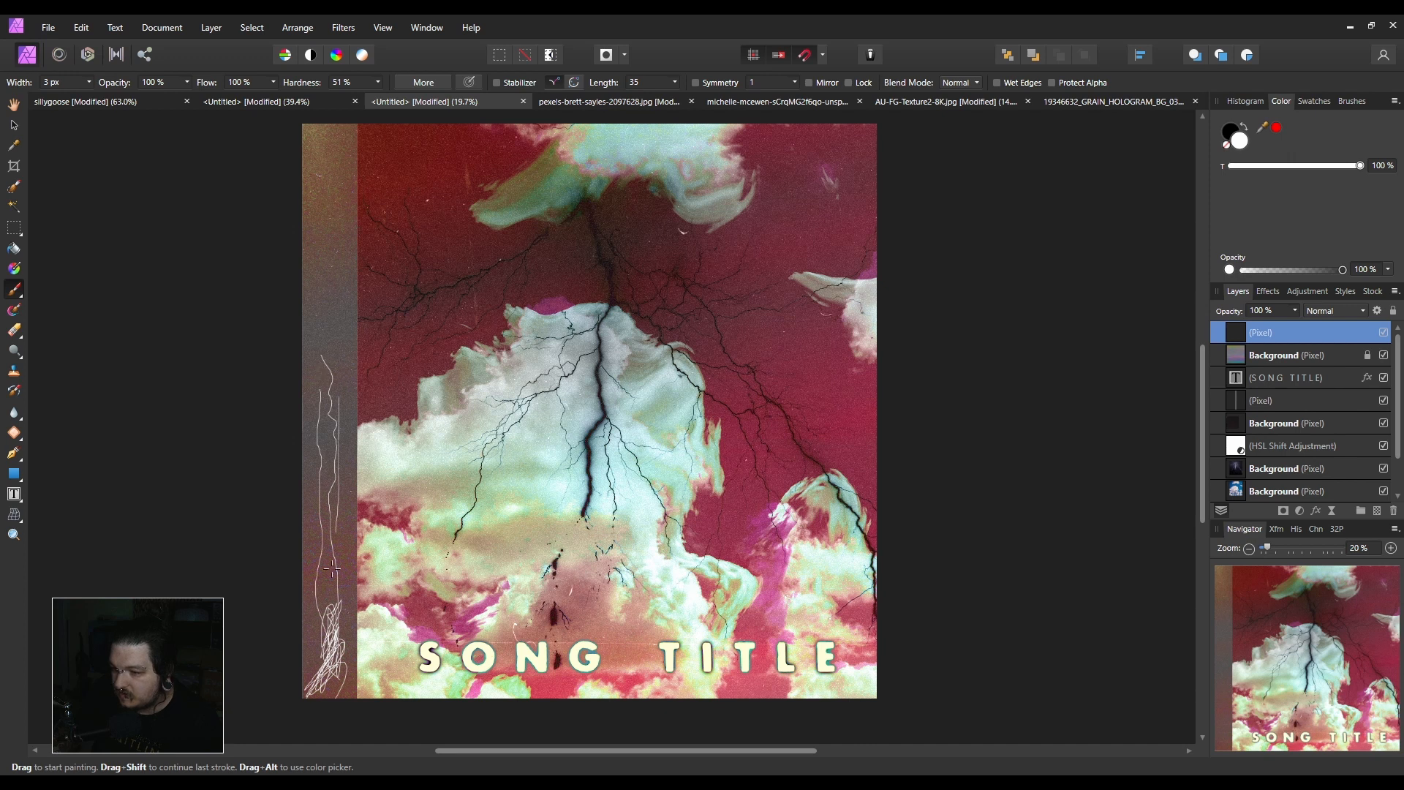
left_click_drag(313, 684, 343, 697)
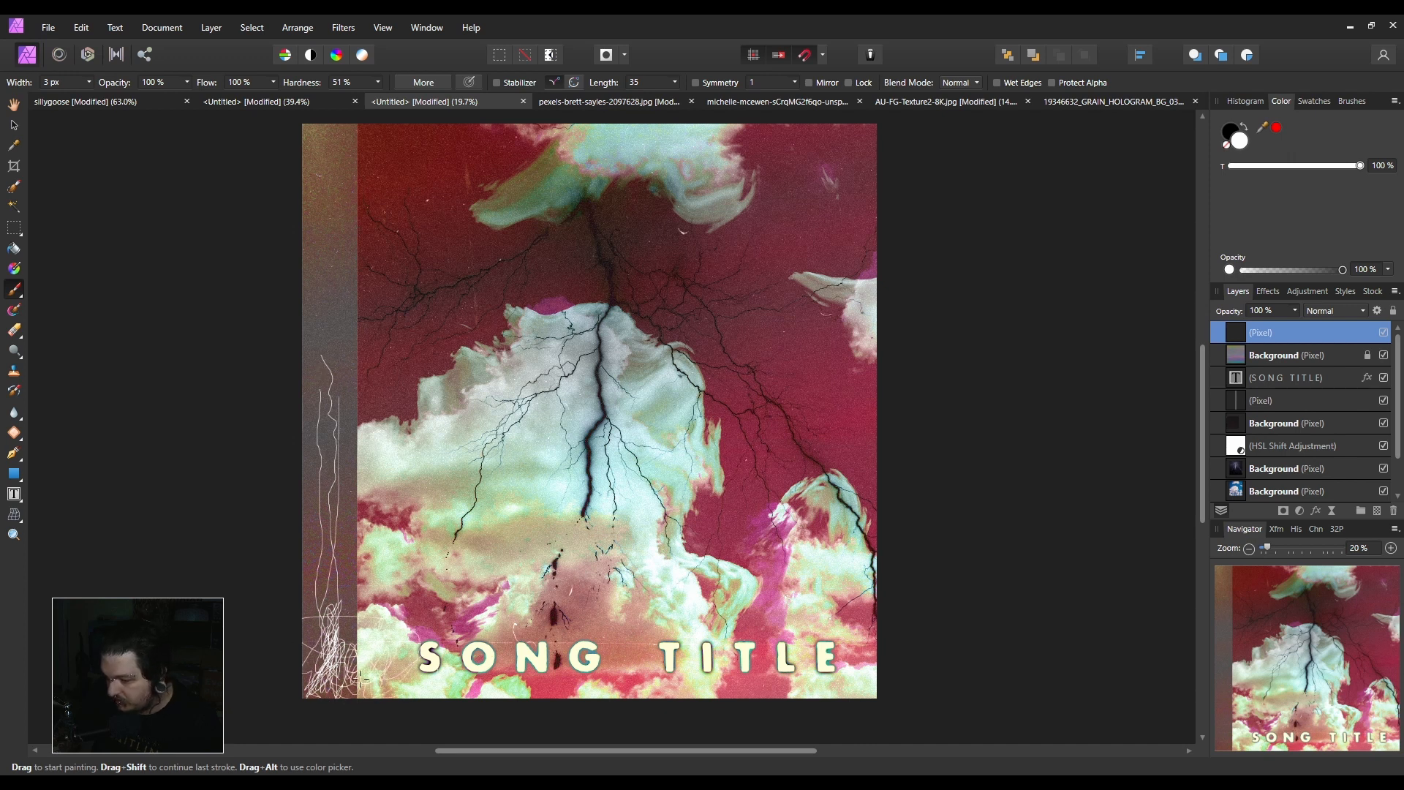
scroll(483, 519, "up", 5)
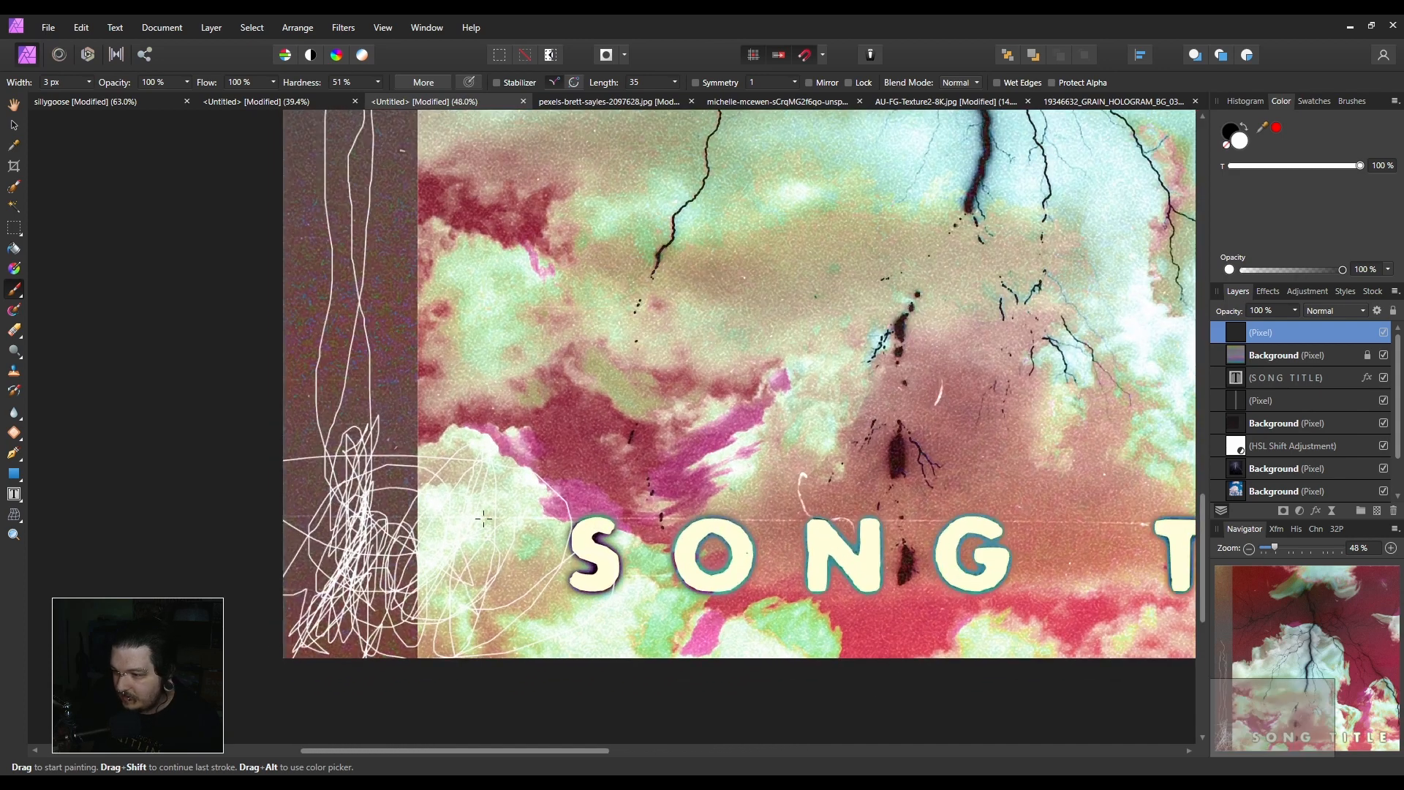
left_click_drag(532, 435, 686, 647)
scroll(686, 647, "down", 1)
scroll(727, 615, "down", 4)
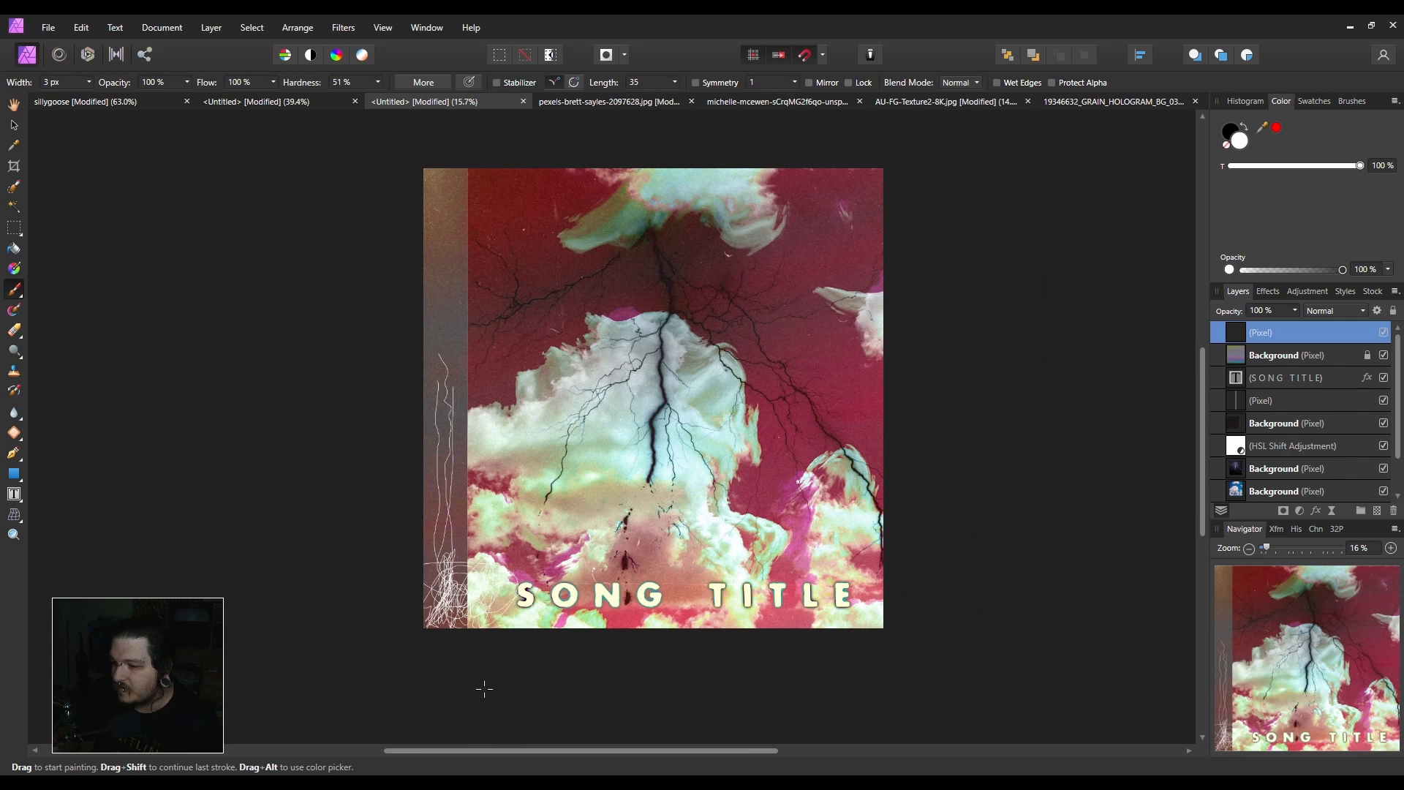
mouse_move(501, 601)
left_mouse_down()
mouse_move(486, 552)
mouse_move(506, 507)
left_mouse_up()
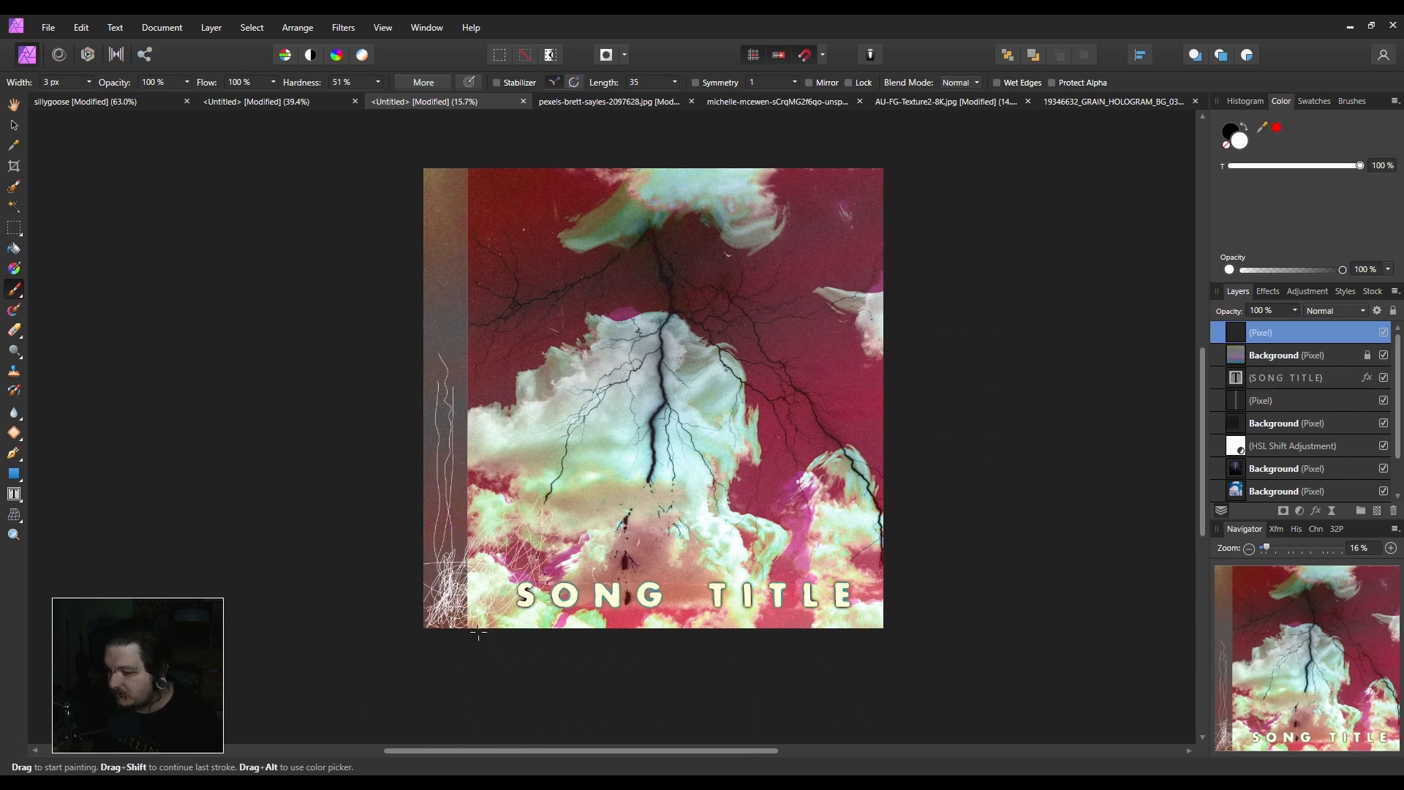
Set the scribble layer's blend mode to Difference and hide the layer.
left_click(1335, 311)
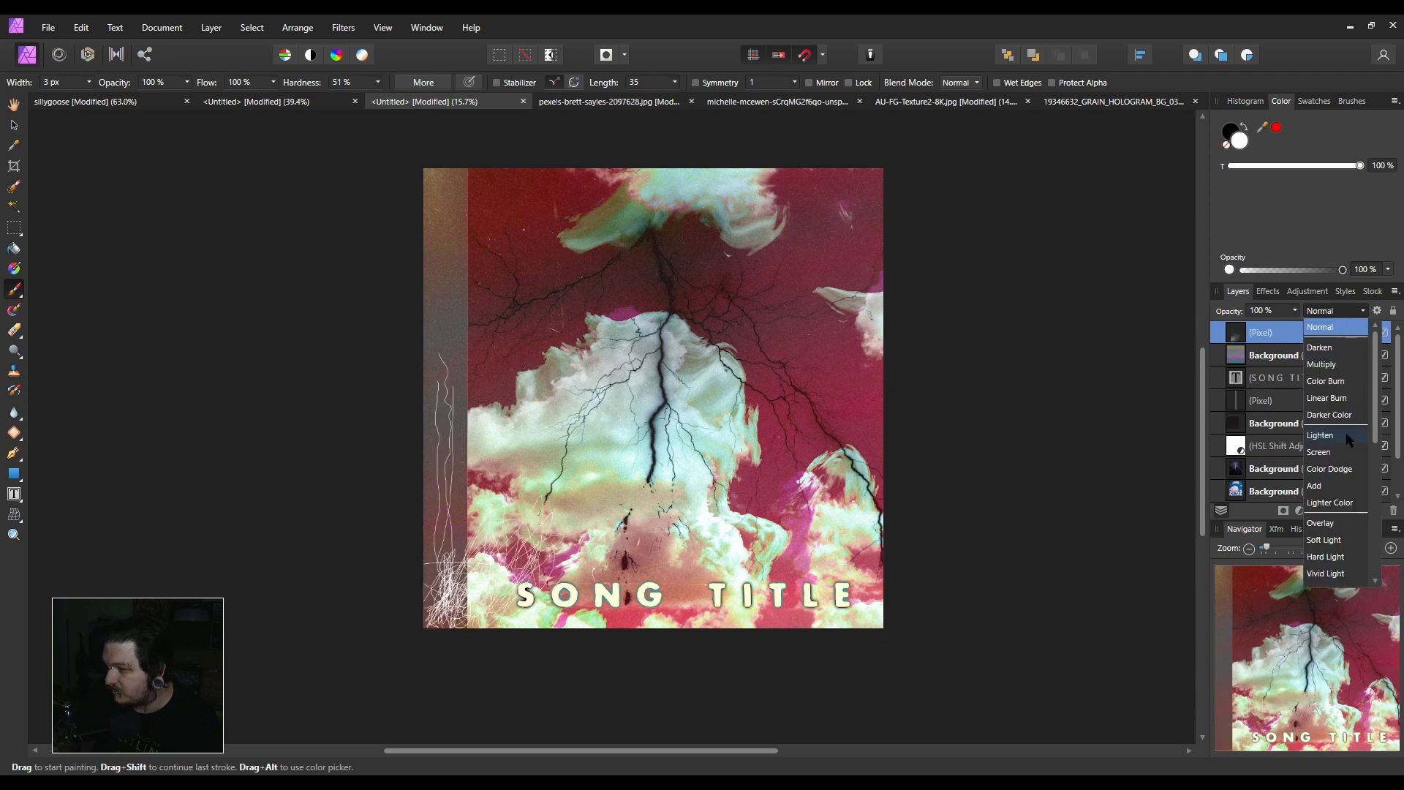
scroll(1344, 518, "down", 3)
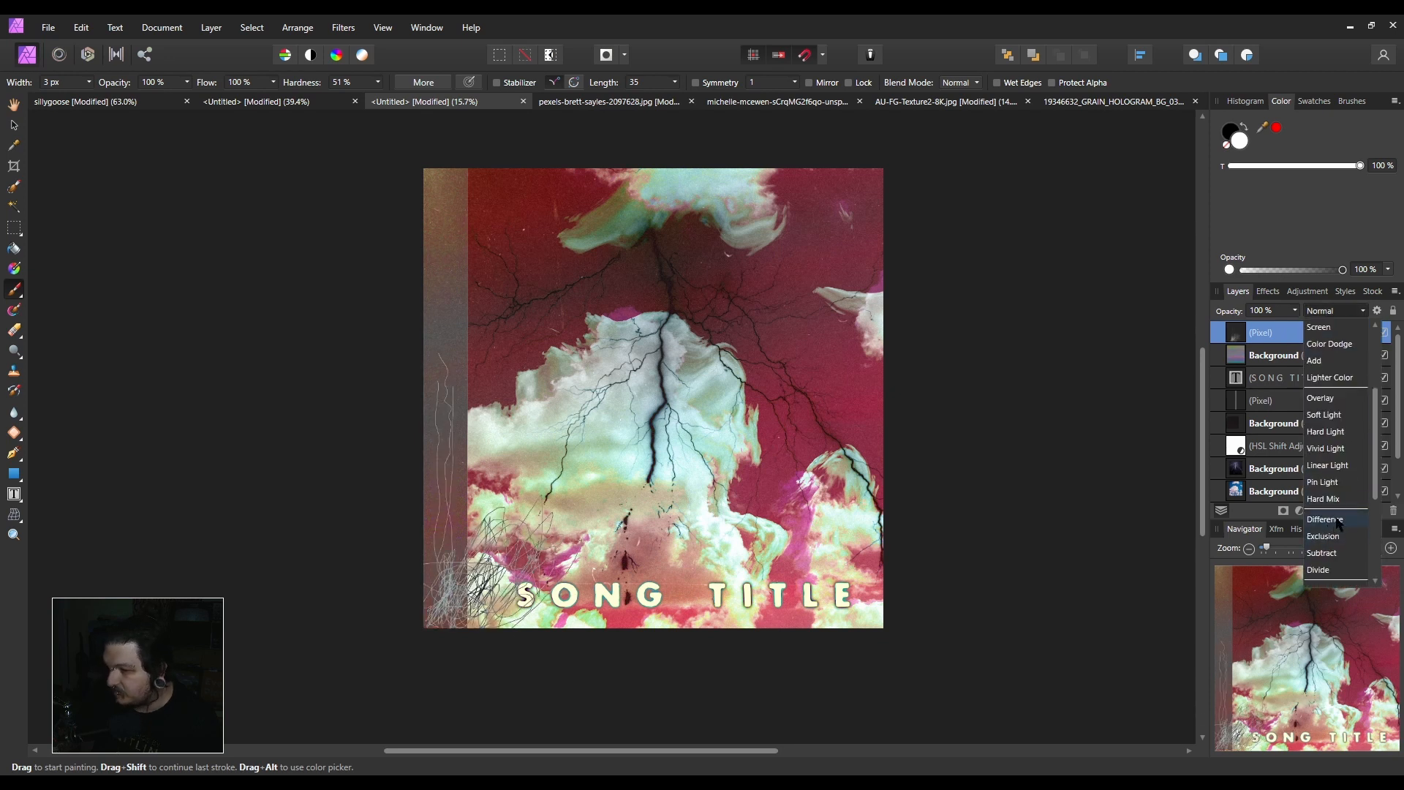
left_click(1339, 521)
scroll(505, 556, "up", 2)
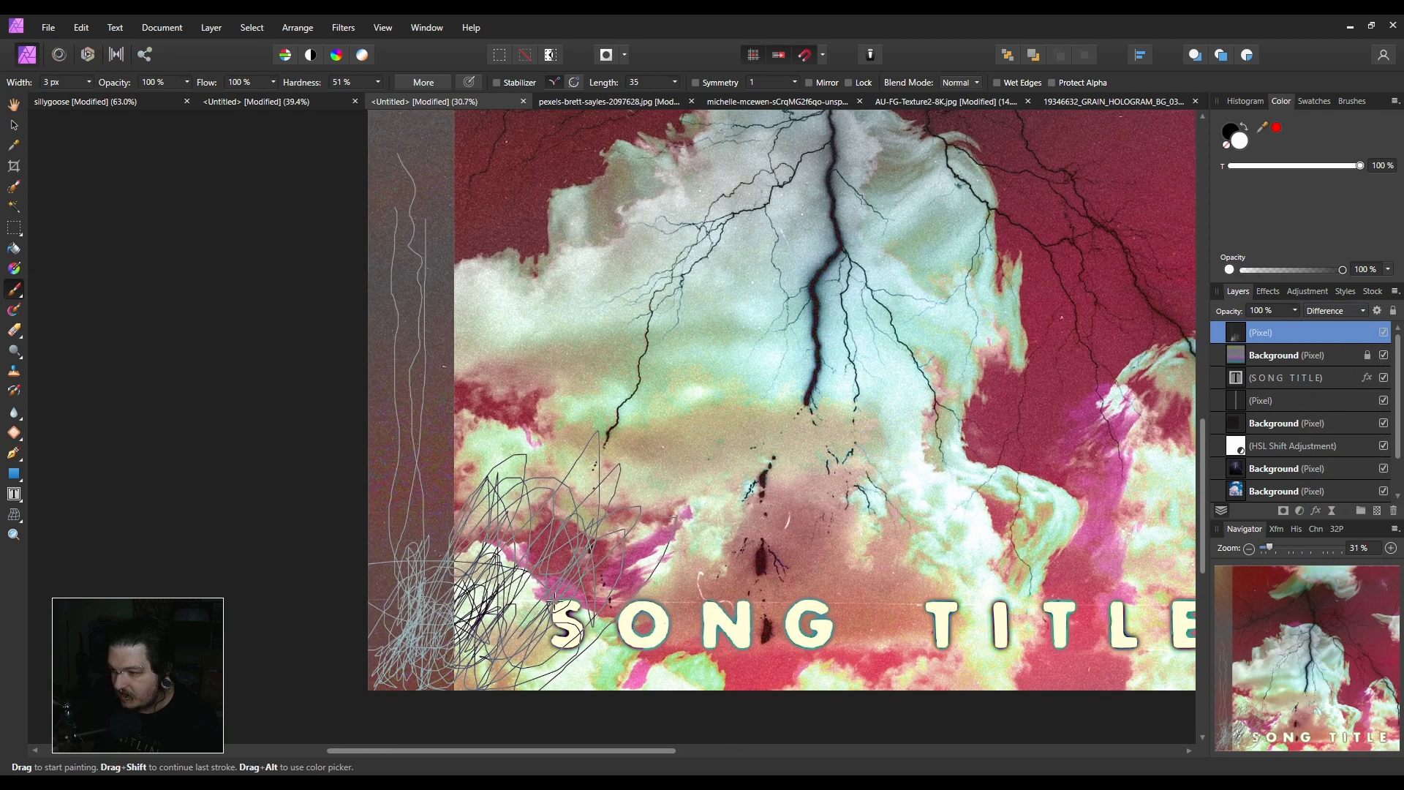
scroll(565, 497, "down", 2)
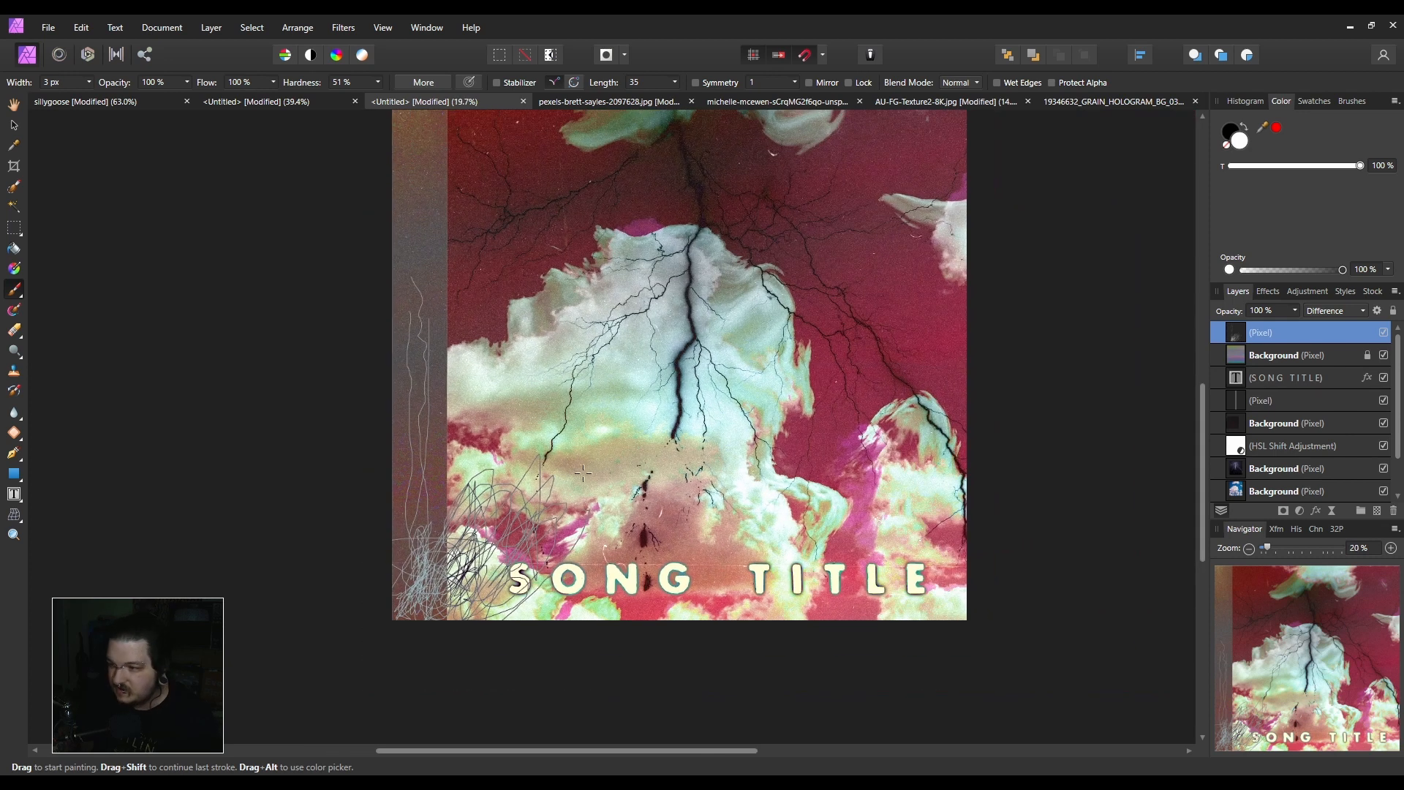
left_click(1384, 332)
scroll(268, 228, "down", 1)
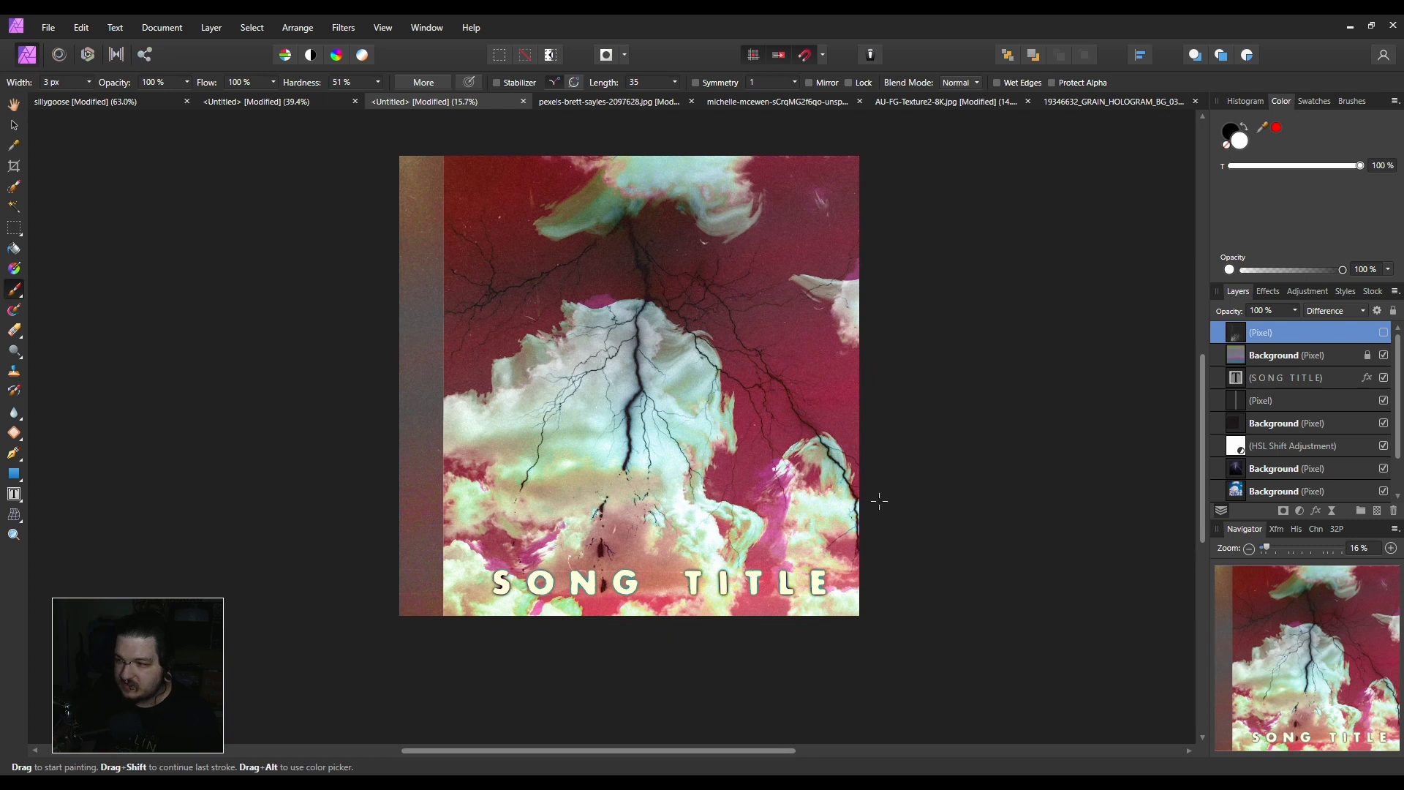